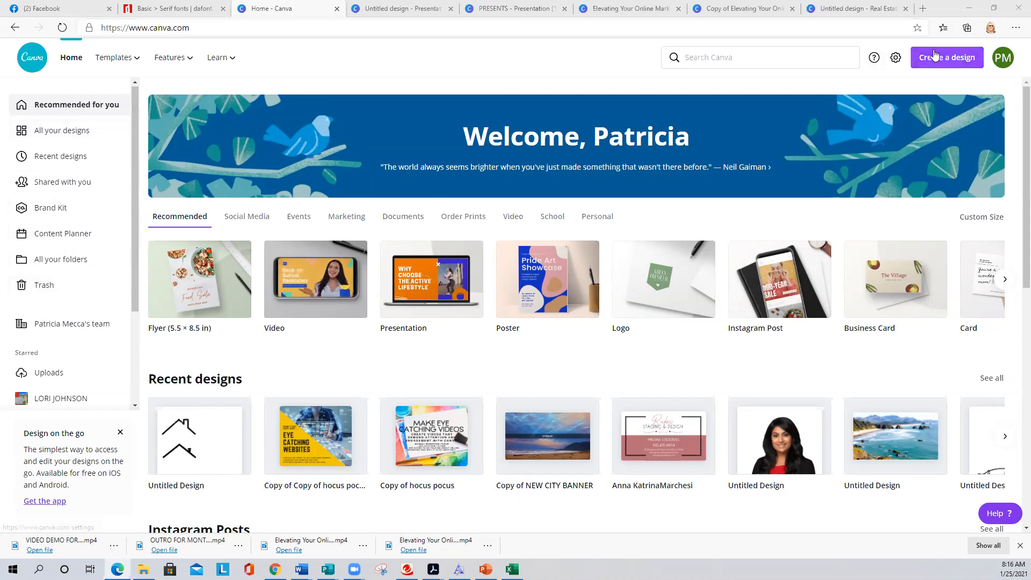
- Search Create a design for 'faceboo' and open a blank Facebook Post design
left_click(950, 60)
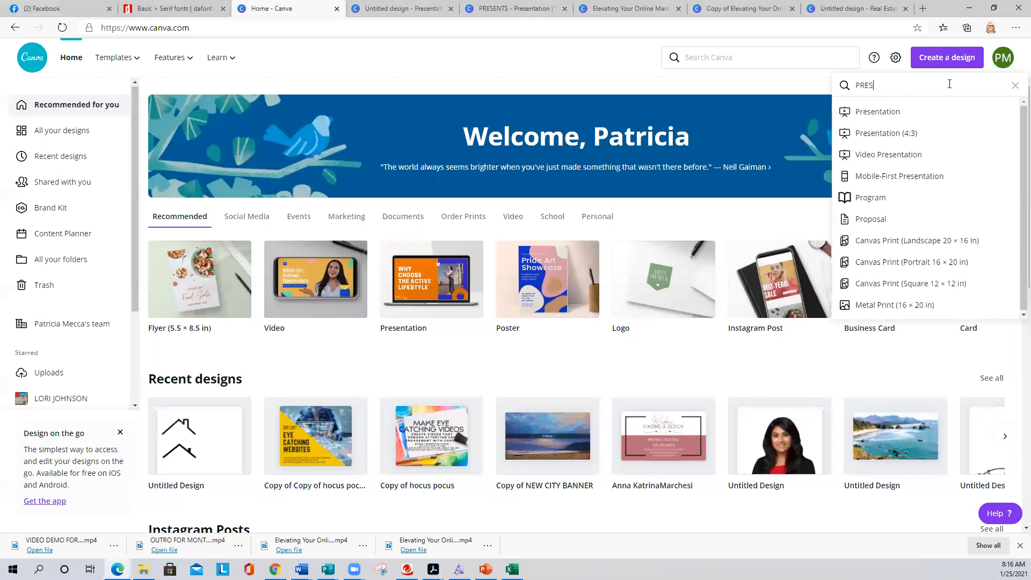
key("BackSpace")
key("BackSpace")
key("BackSpace")
key("BackSpace")
type("facebook")
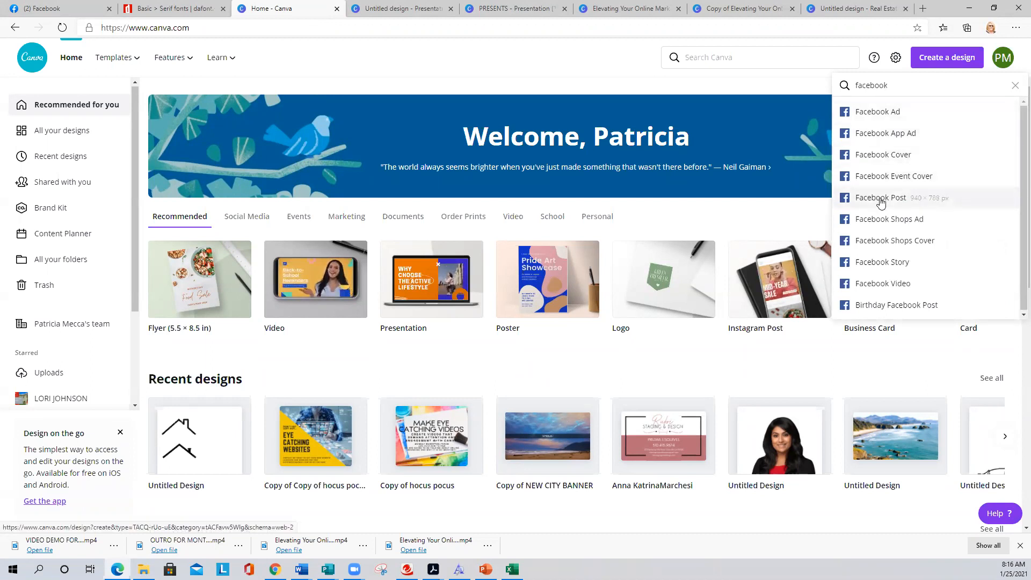
left_click(881, 200)
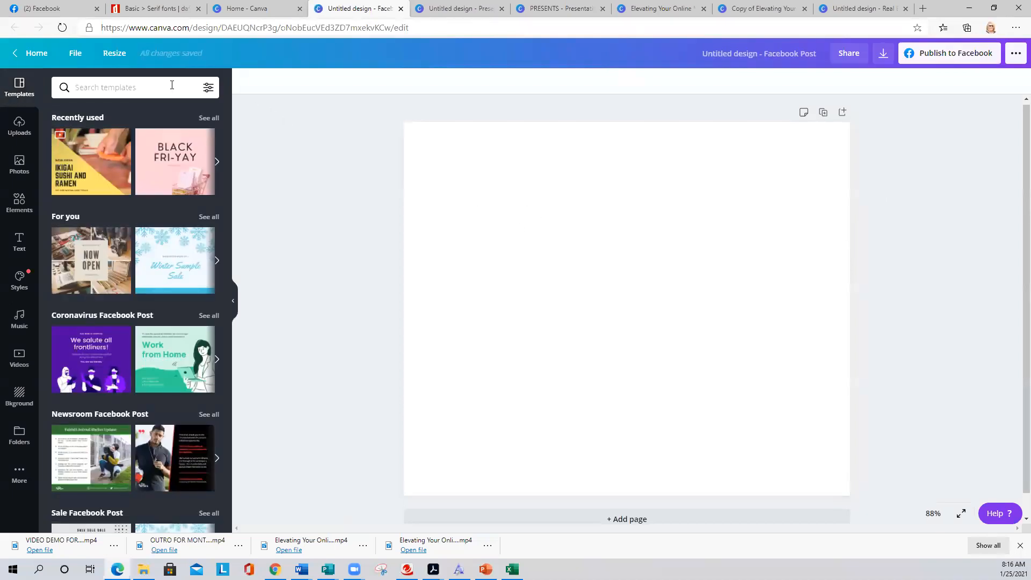
- Confirm the Facebook Post measures 940 × 788 px, then return to the Canva home tab
left_click(114, 53)
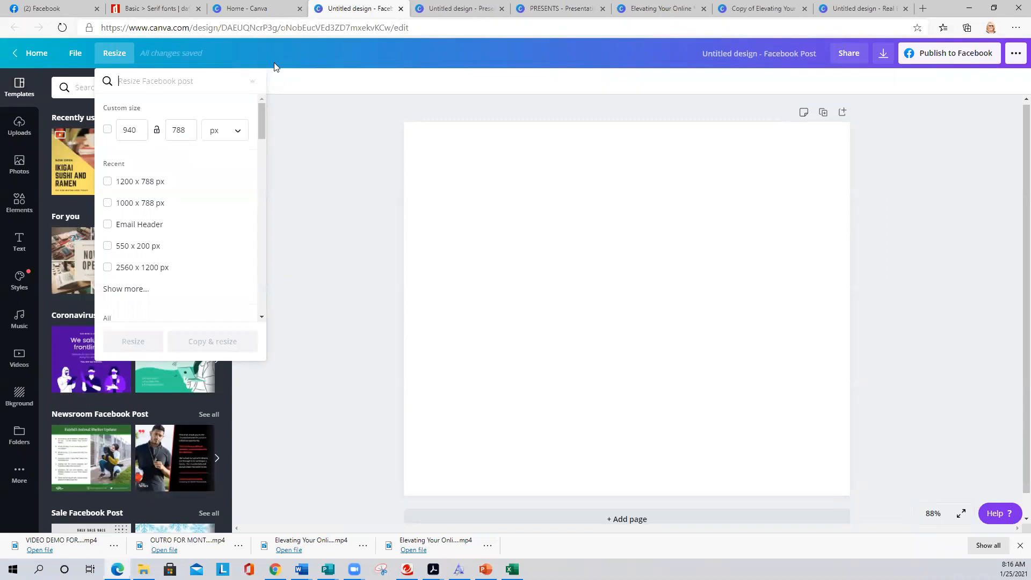
left_click(246, 7)
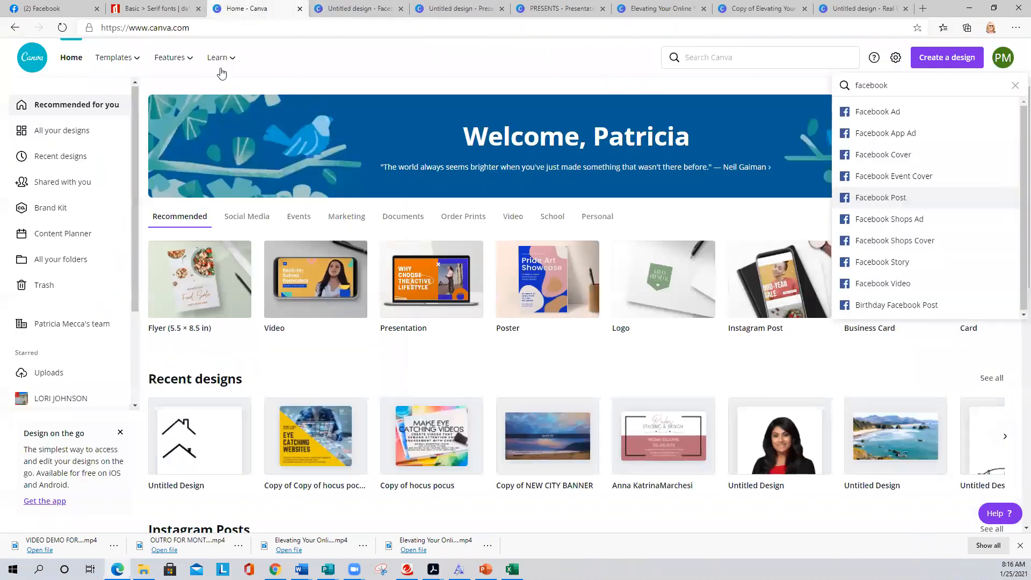
- Replace the design search with 'instagr' and open a blank Instagram Post design
left_click(736, 78)
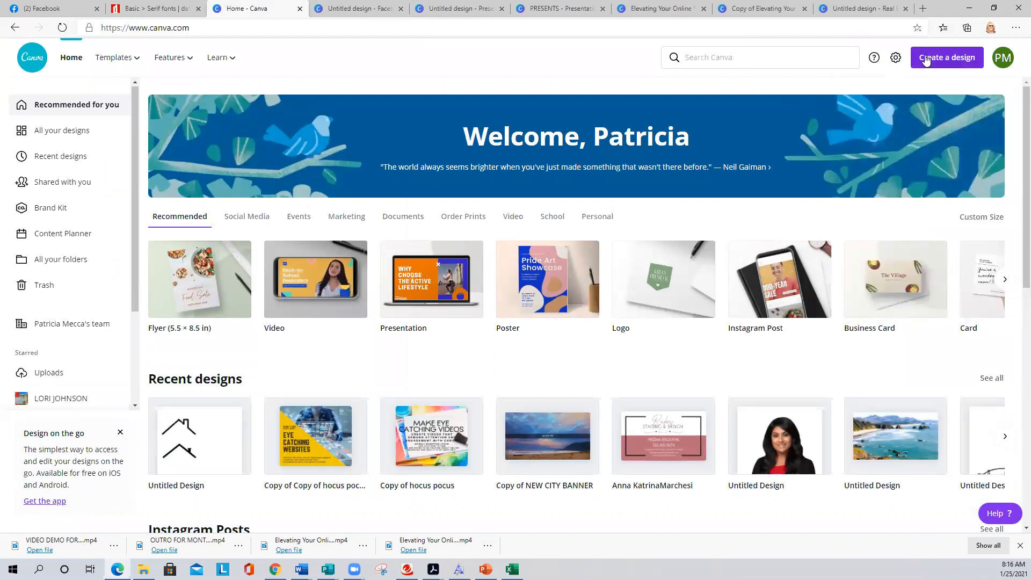
left_click(938, 62)
left_click_drag(896, 85, 853, 85)
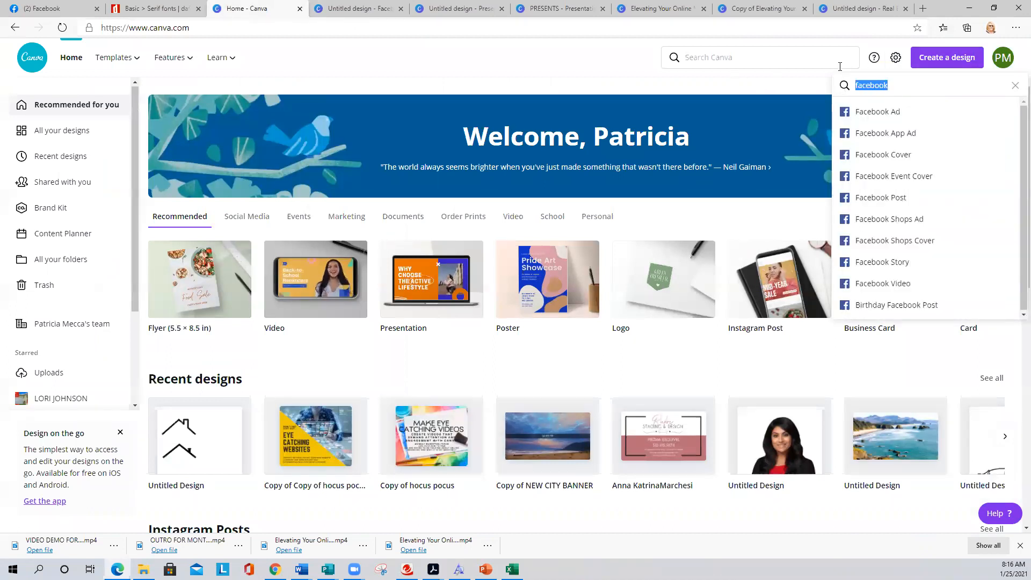
type("instagr")
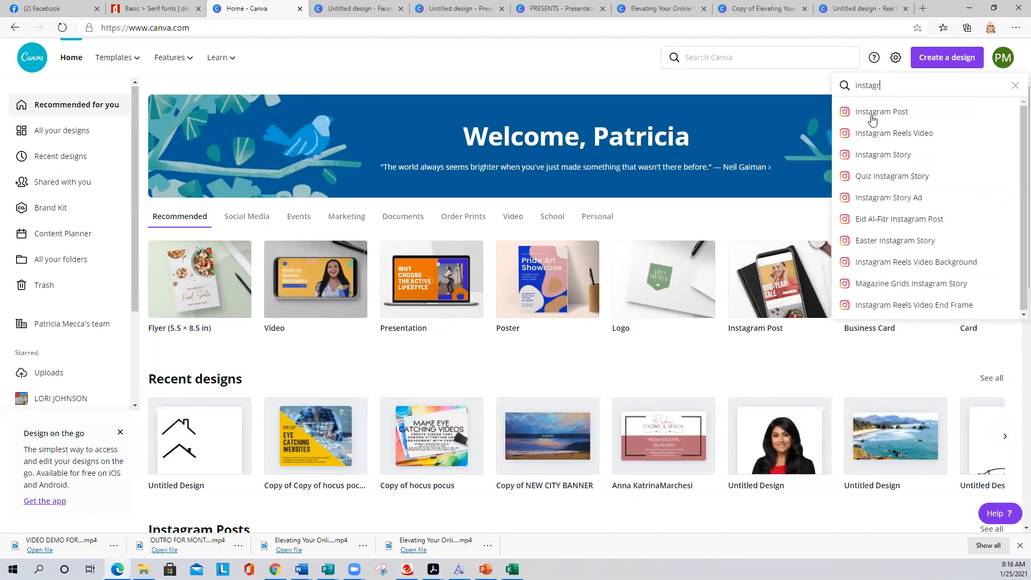
left_click(876, 111)
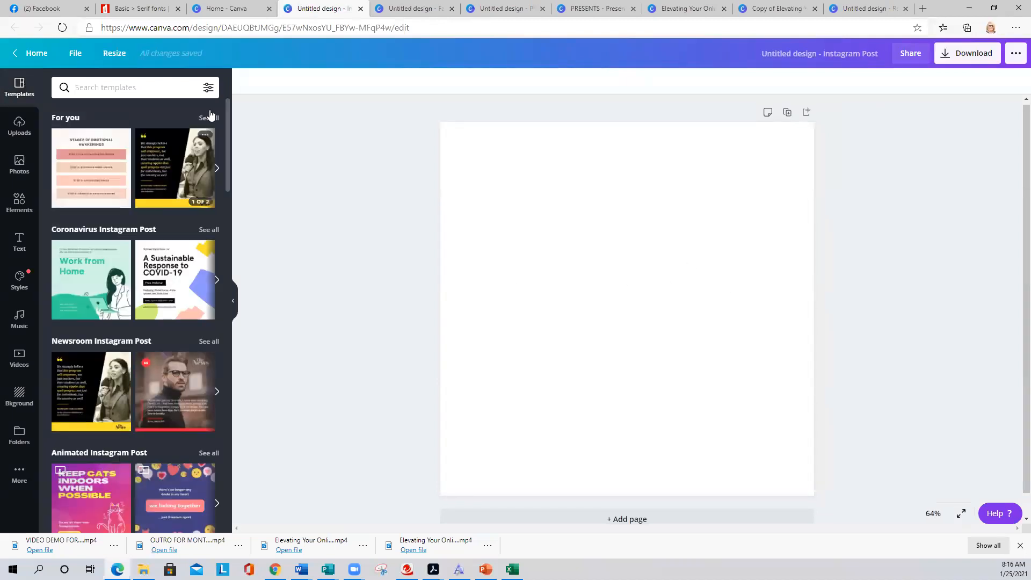
- Compare the Instagram Post's 1080 × 1080 size with the Facebook Post's 940 × 788 px in Resize
left_click(112, 55)
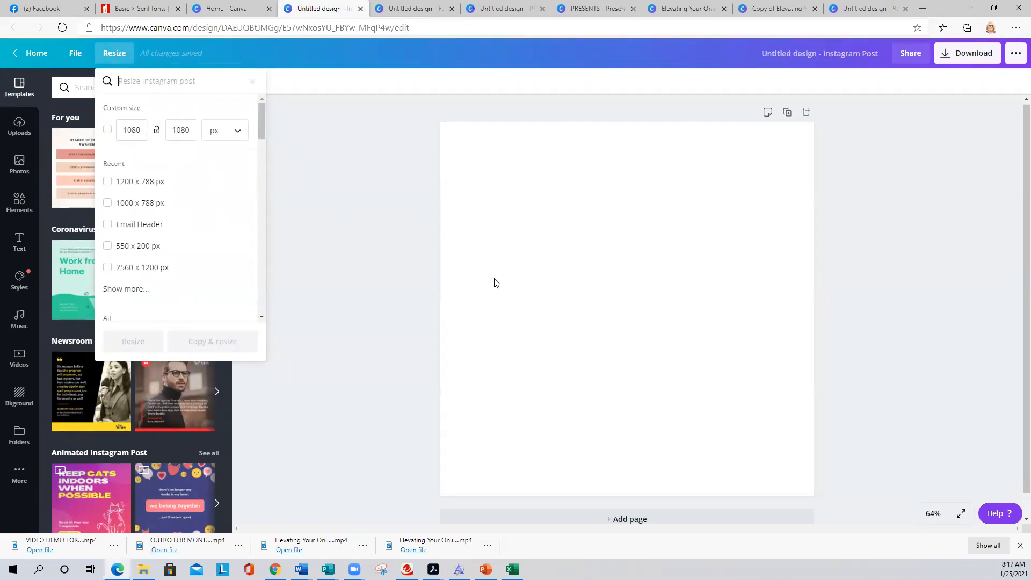
left_click(412, 9)
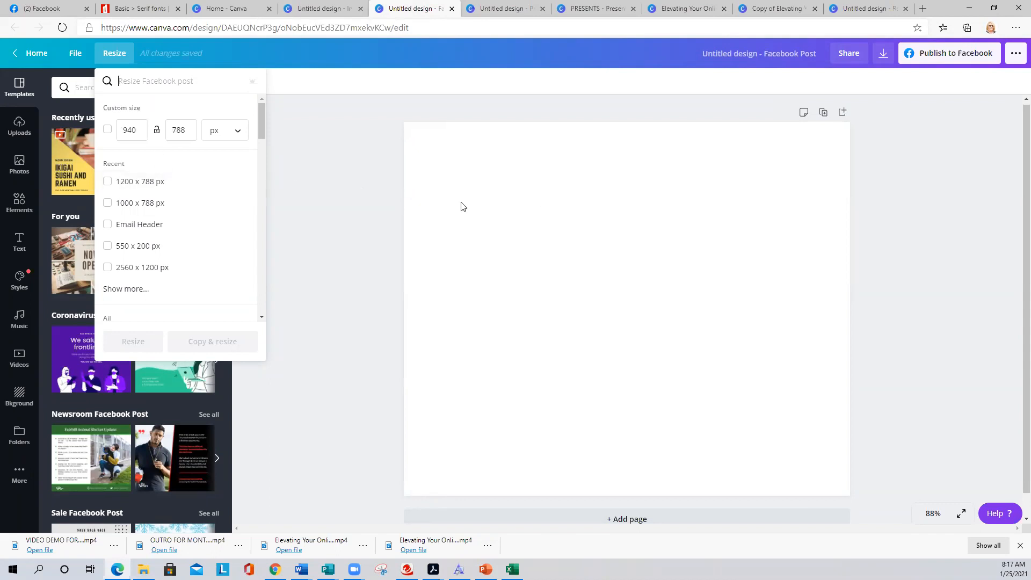
left_click(363, 189)
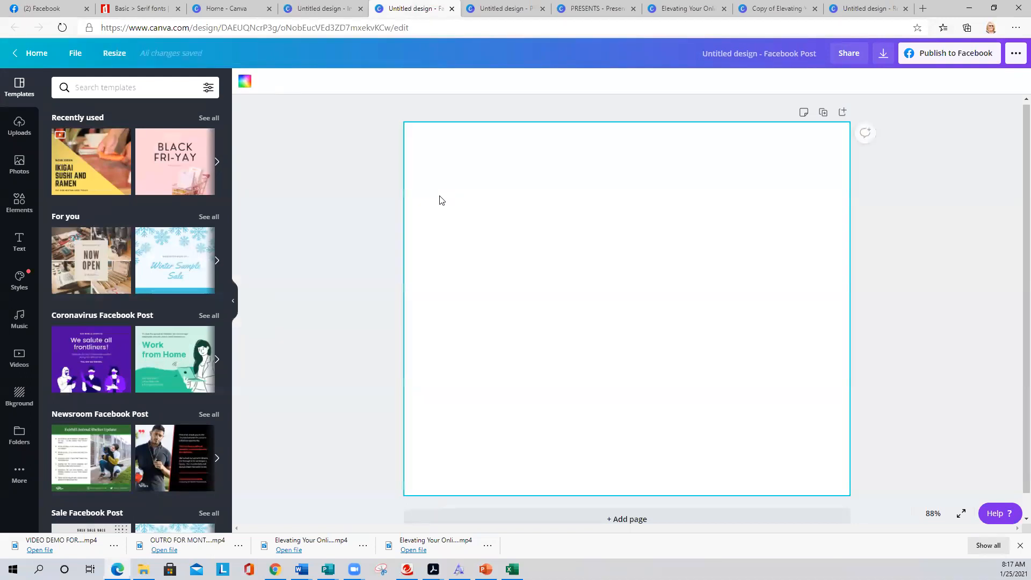
left_click(113, 52)
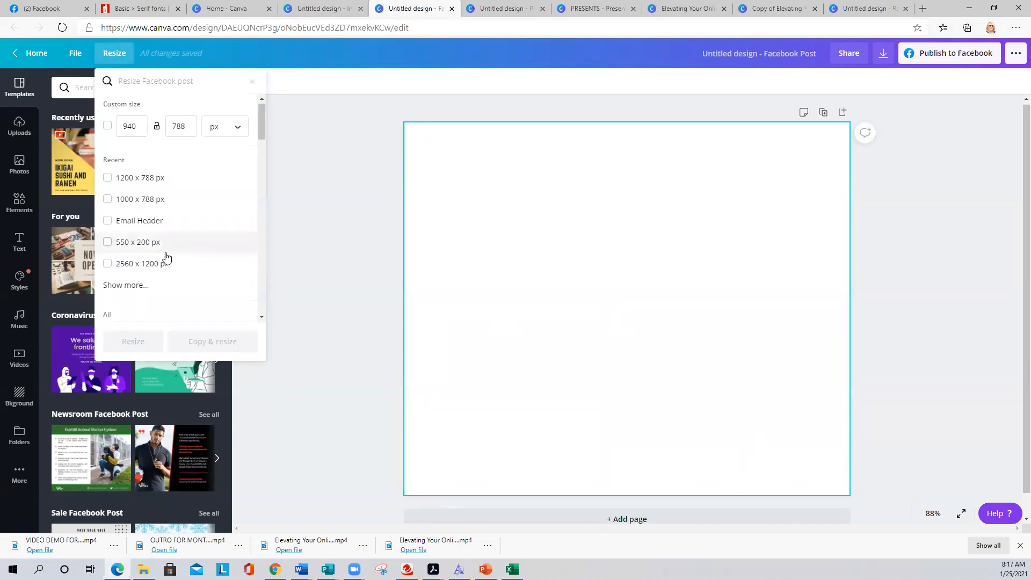
- In the Facebook Post's Resize options, search 'instagr' and tick Instagram Post
scroll(164, 266, "down", 2)
scroll(154, 210, "down", 1)
scroll(111, 108, "up", 2)
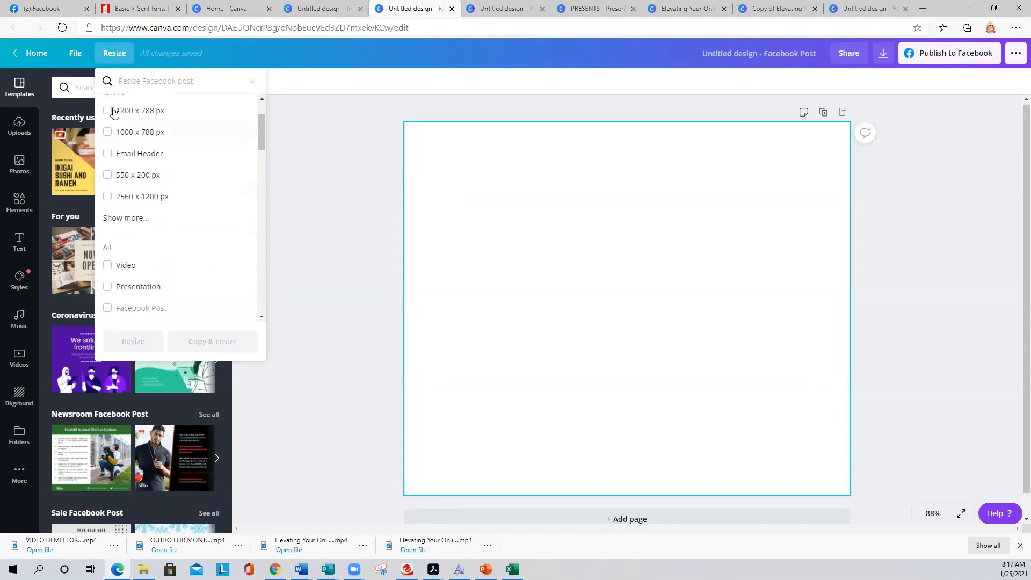
type("instagr")
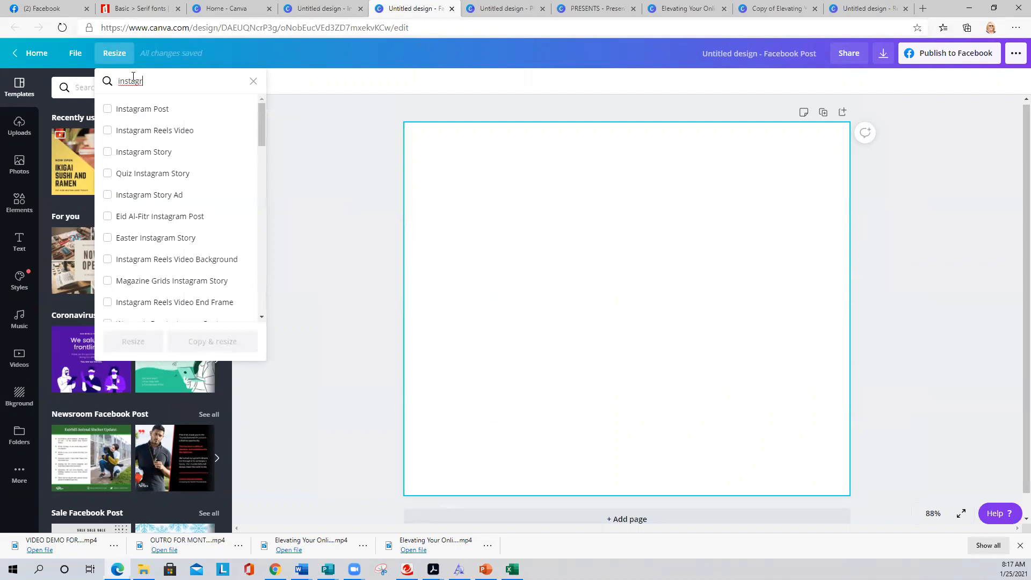
left_click(135, 108)
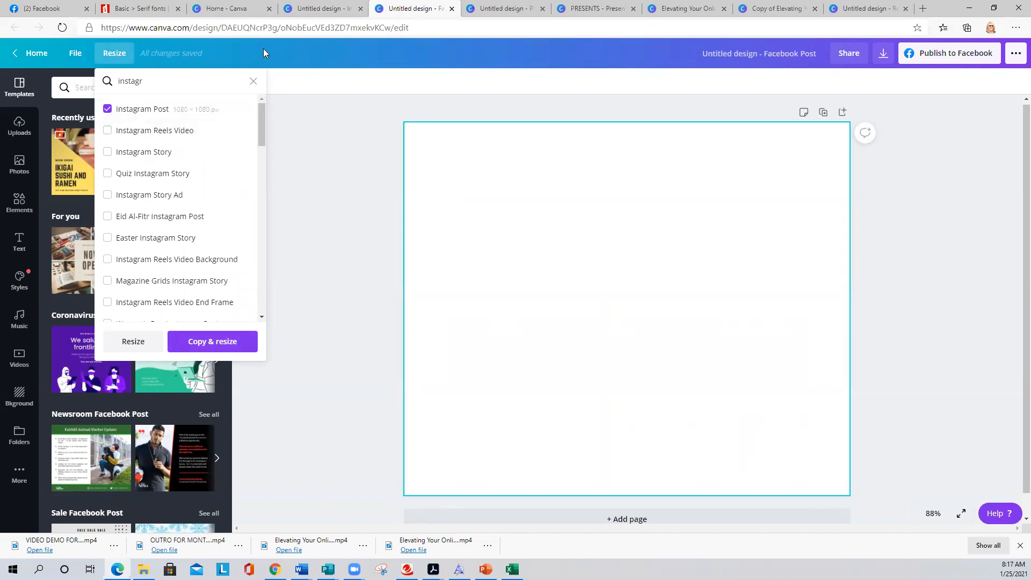
- Close the Instagram Post design and dismiss the Resize options on the Facebook Post
left_click(320, 4)
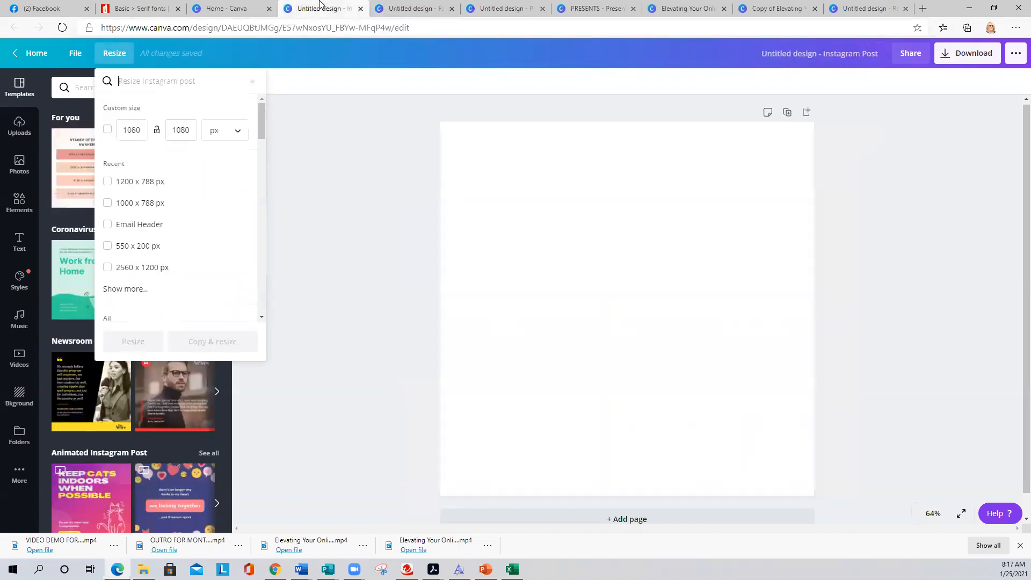
left_click(310, 130)
left_click(361, 8)
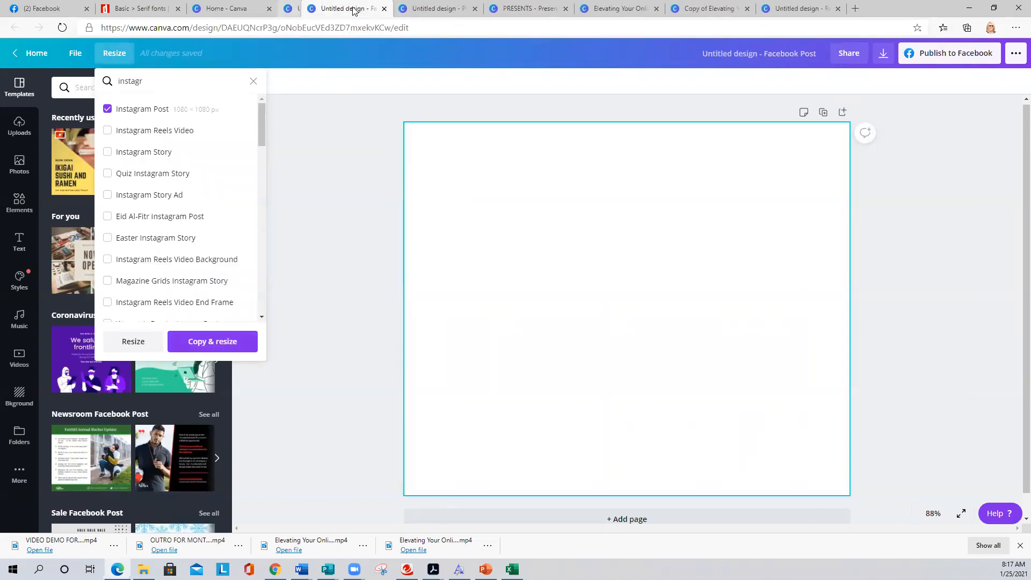
left_click(366, 199)
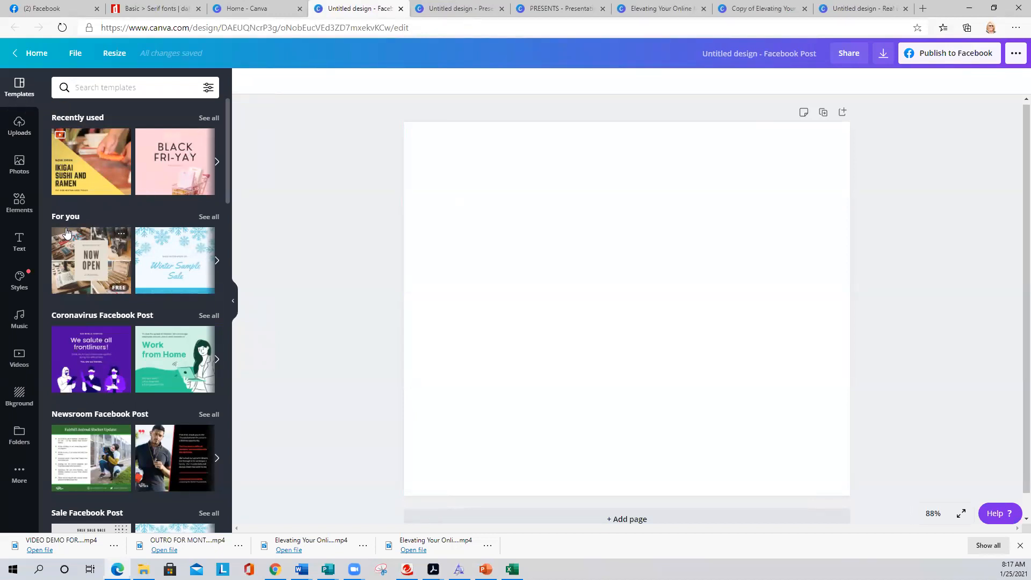
- Find the dreamcatcher Brown Photo Minimalism DIY Influencer set and apply all 5 pages
scroll(145, 241, "down", 1)
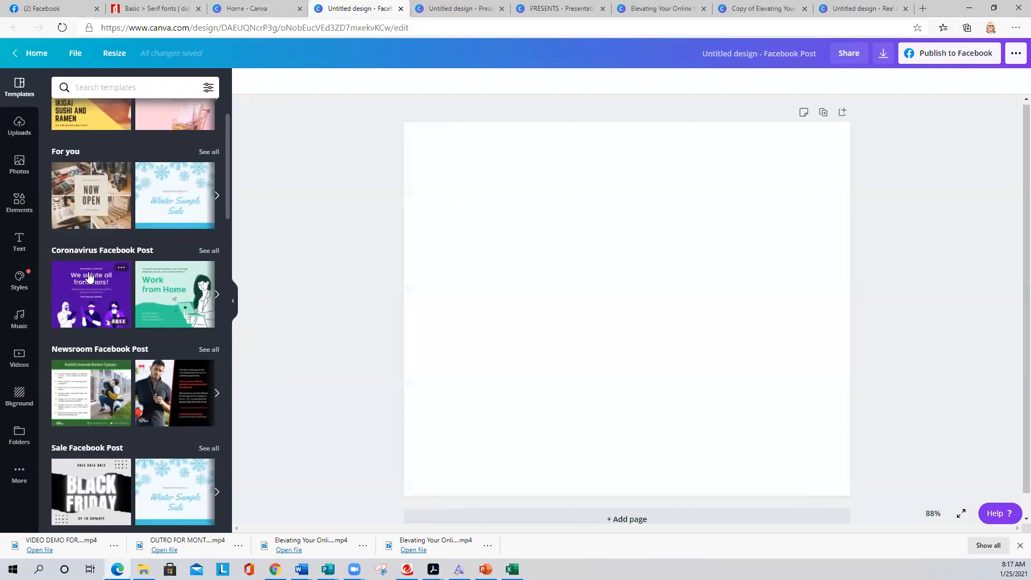
scroll(107, 301, "down", 1)
scroll(108, 299, "down", 2)
scroll(108, 299, "down", 5)
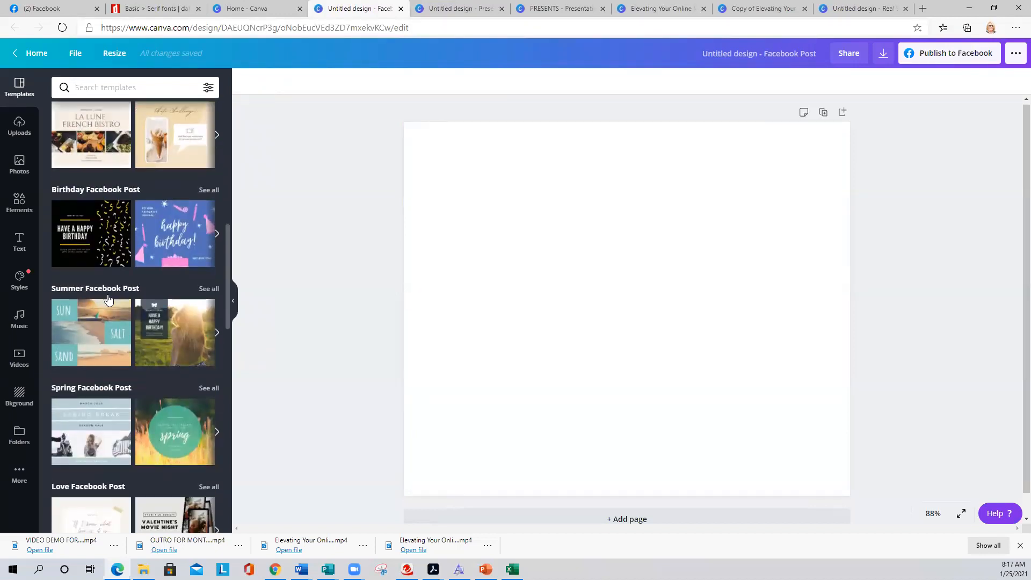
mouse_move(109, 299)
scroll(108, 299, "down", 3)
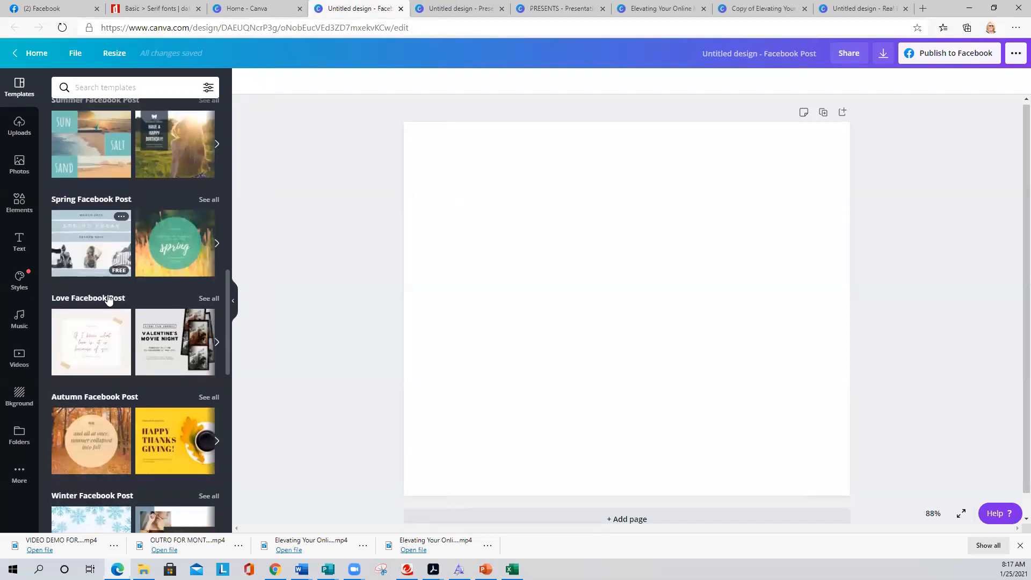
scroll(106, 301, "down", 2)
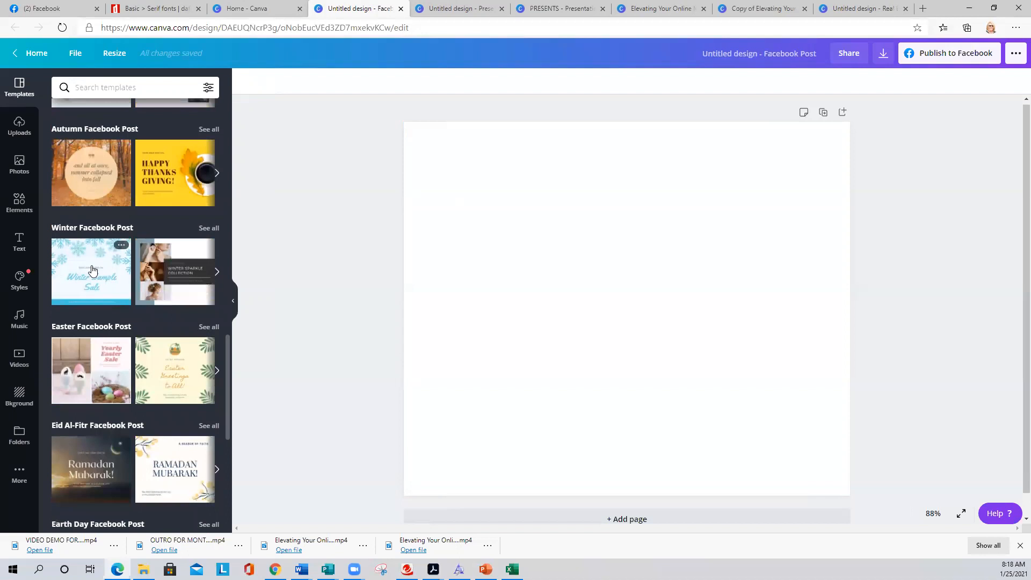
scroll(92, 270, "down", 6)
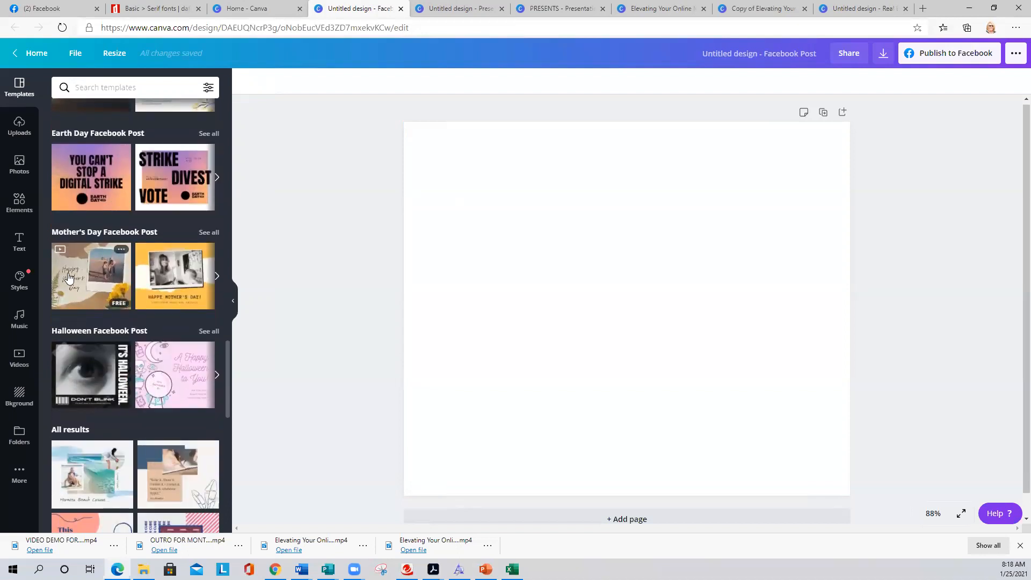
scroll(70, 280, "down", 1)
scroll(80, 283, "down", 2)
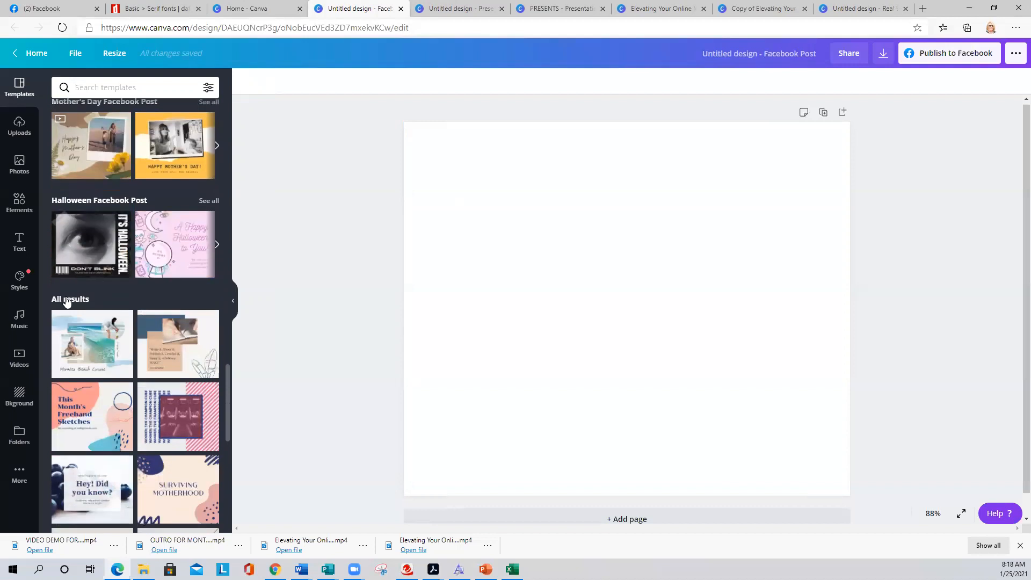
scroll(79, 321, "down", 4)
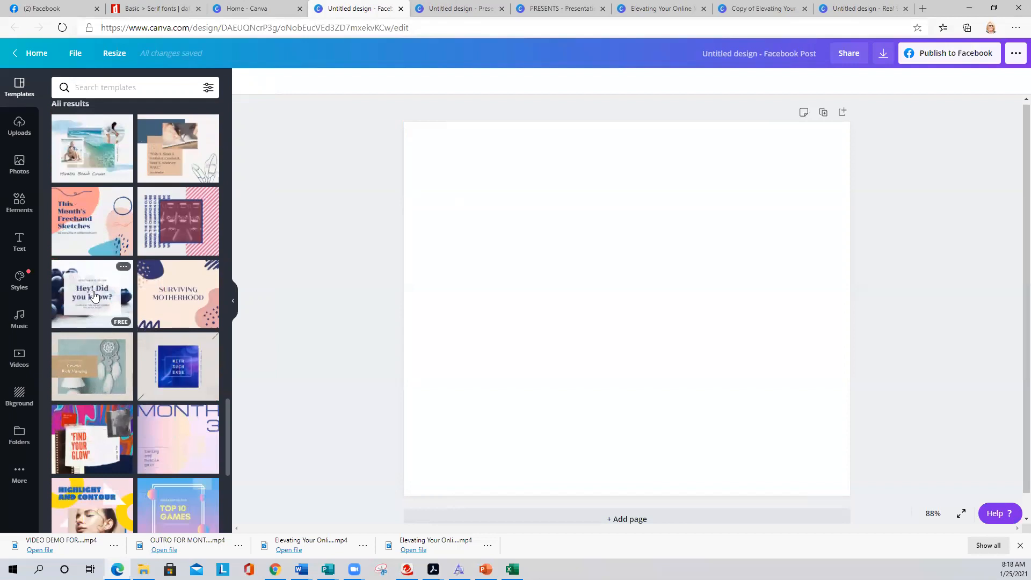
scroll(98, 283, "down", 1)
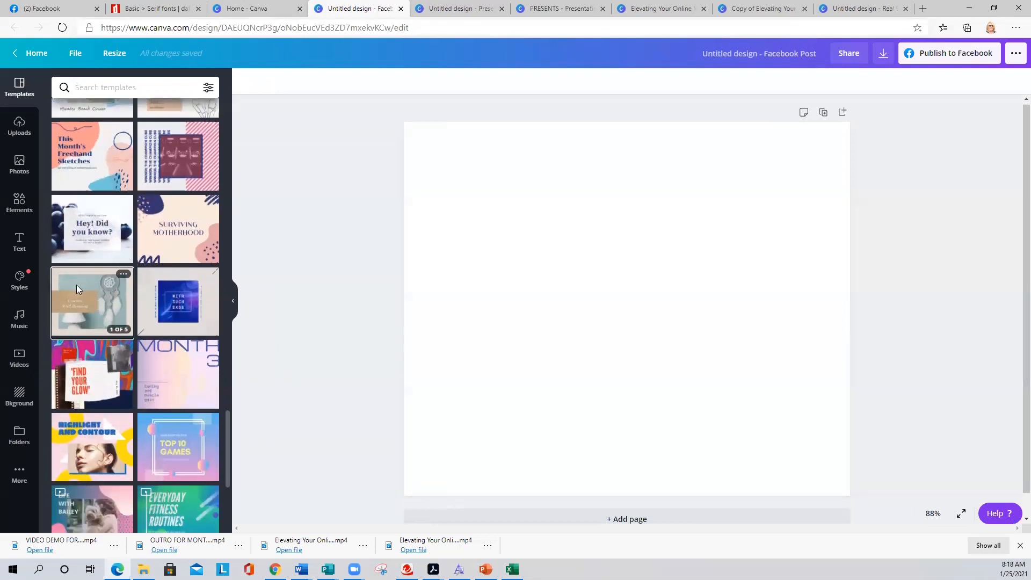
left_click(77, 284)
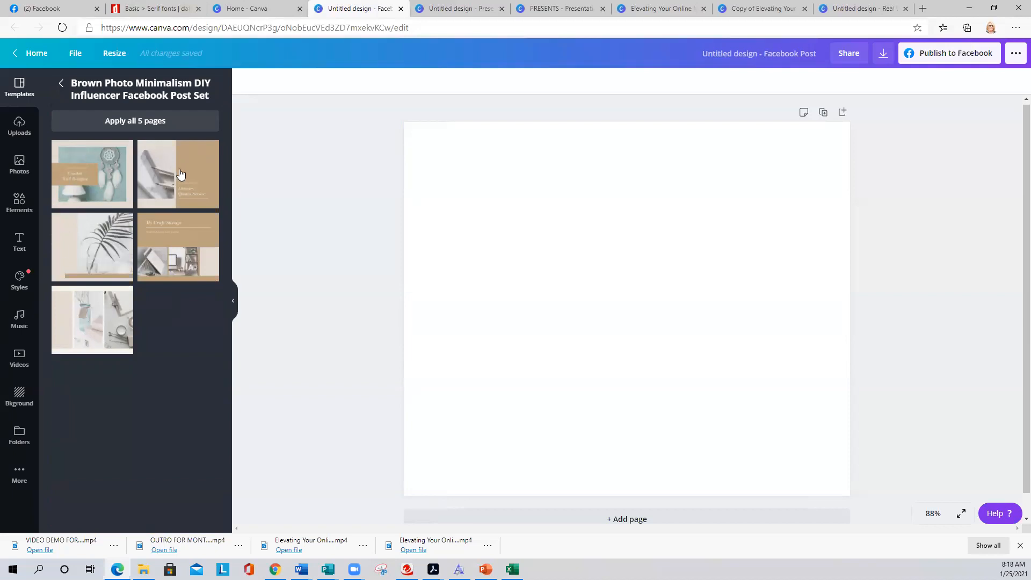
left_click(148, 127)
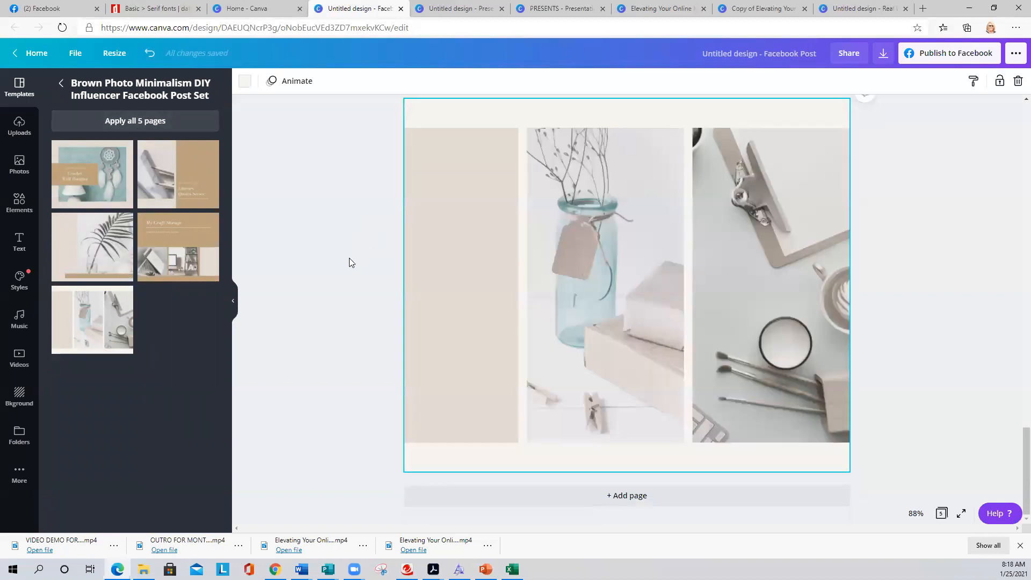
- Select the teal dreamcatcher photo on page 1 and show the uploaded images
scroll(372, 275, "up", 10)
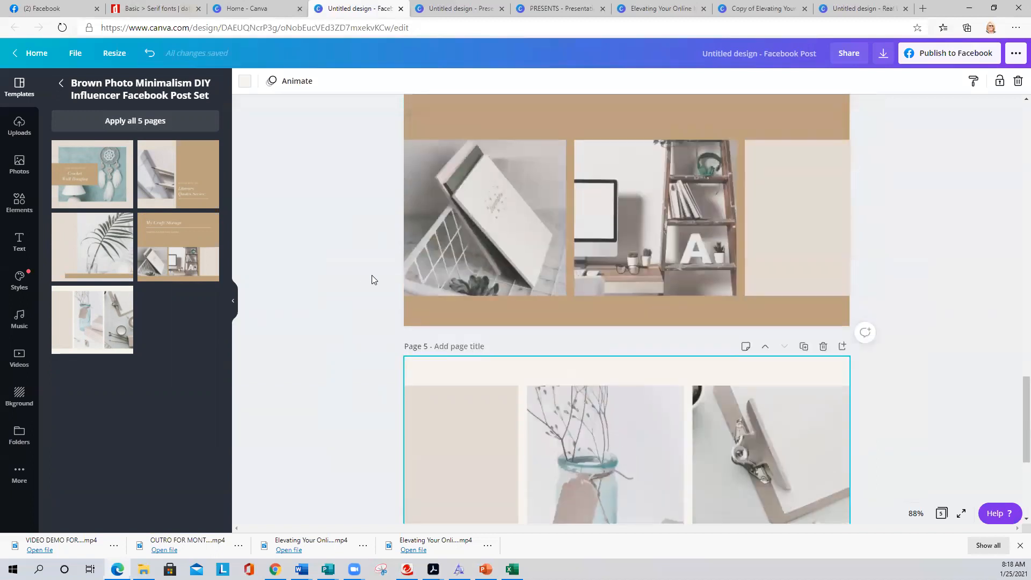
scroll(371, 278, "up", 20)
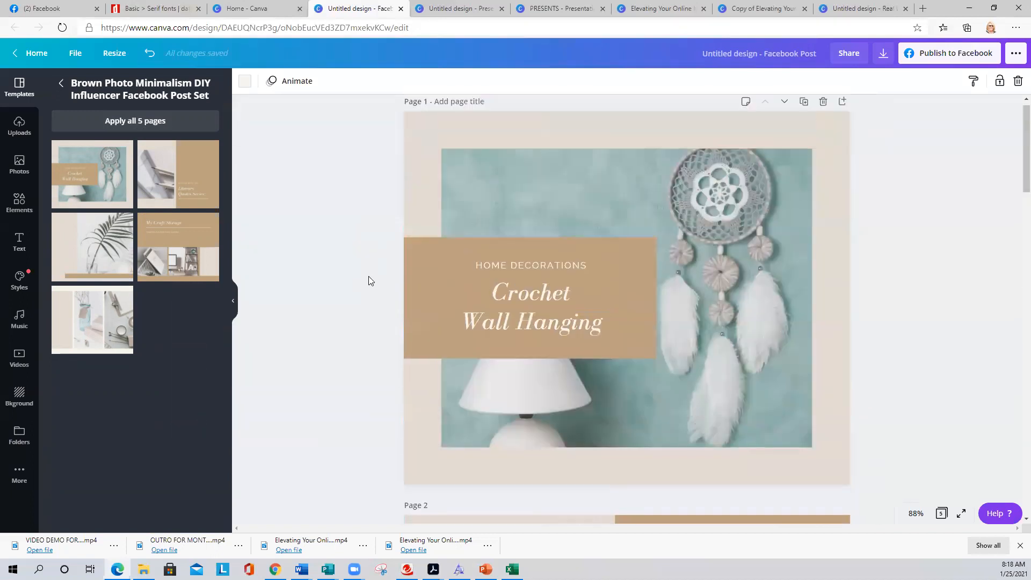
left_click(598, 213)
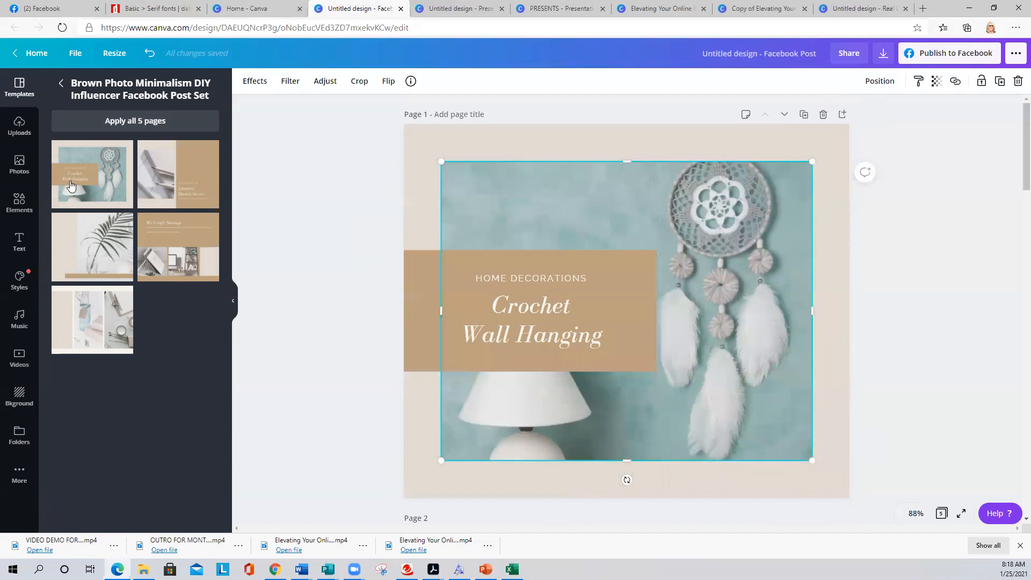
left_click(21, 128)
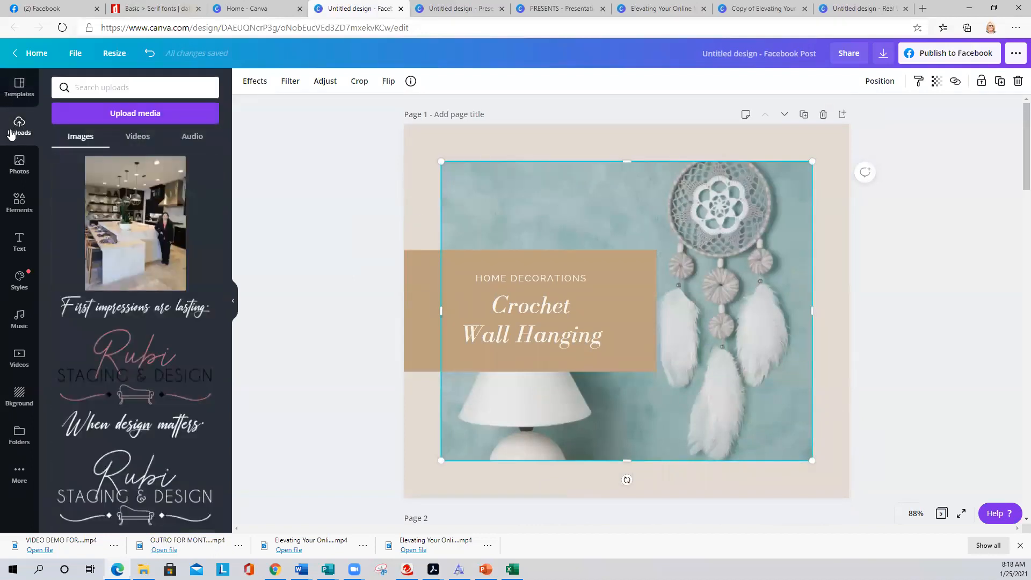
- Search stock photos for 'luxury home' and drop the pool-house photo into the dreamcatcher frame
left_click(22, 168)
left_click(92, 87)
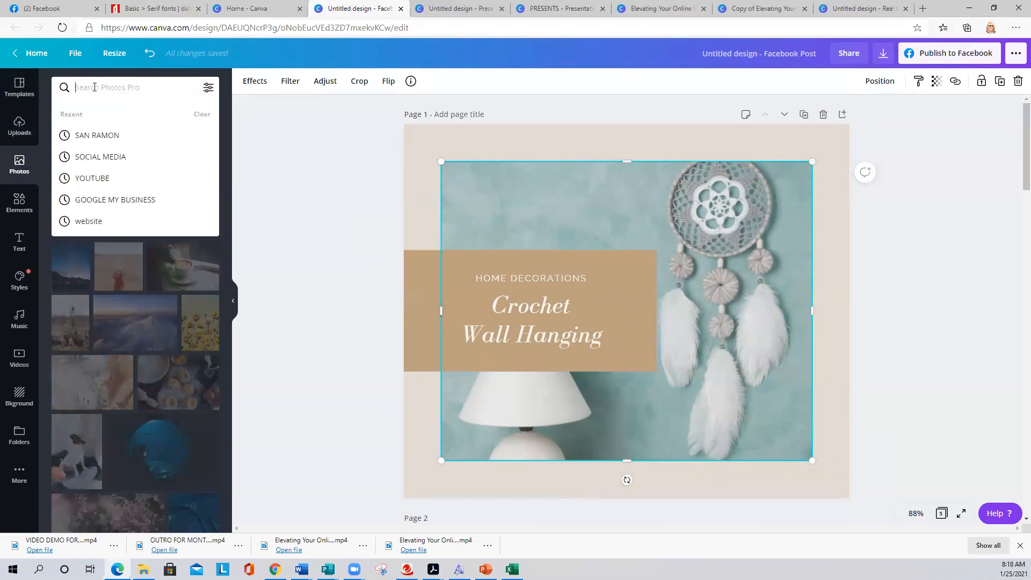
type("lux")
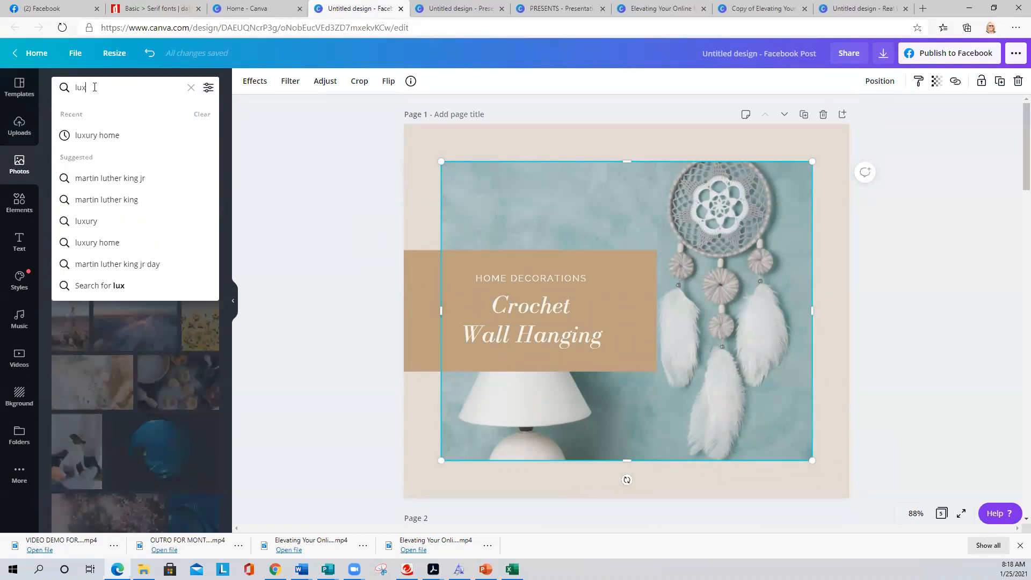
type("uury h")
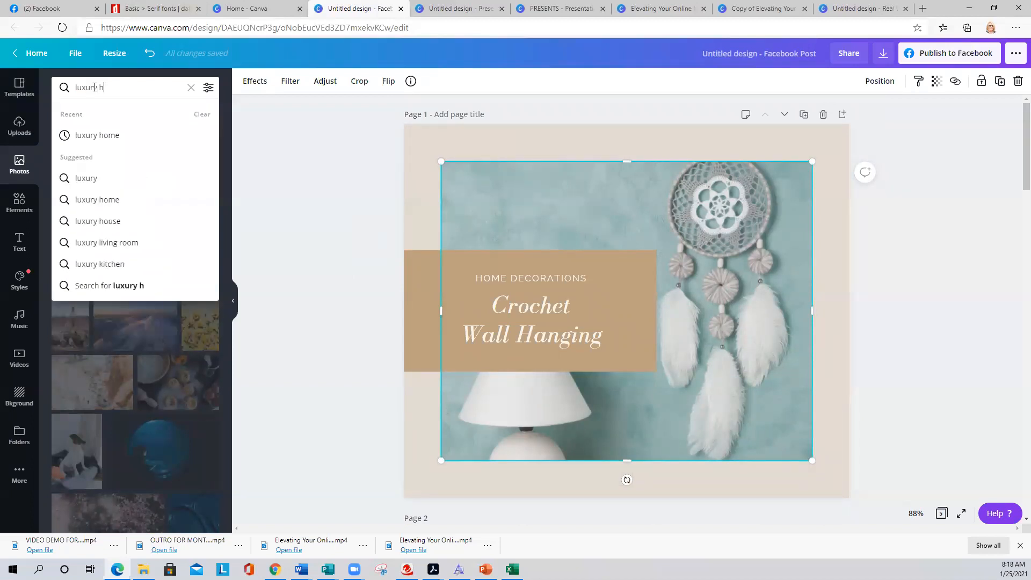
type("ome")
key("Return")
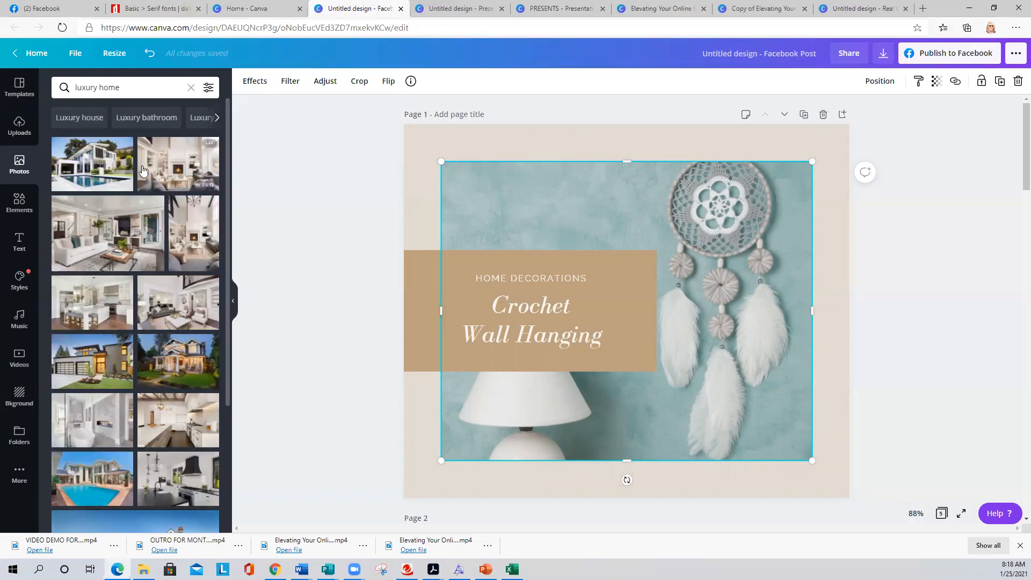
left_click_drag(107, 164, 548, 192)
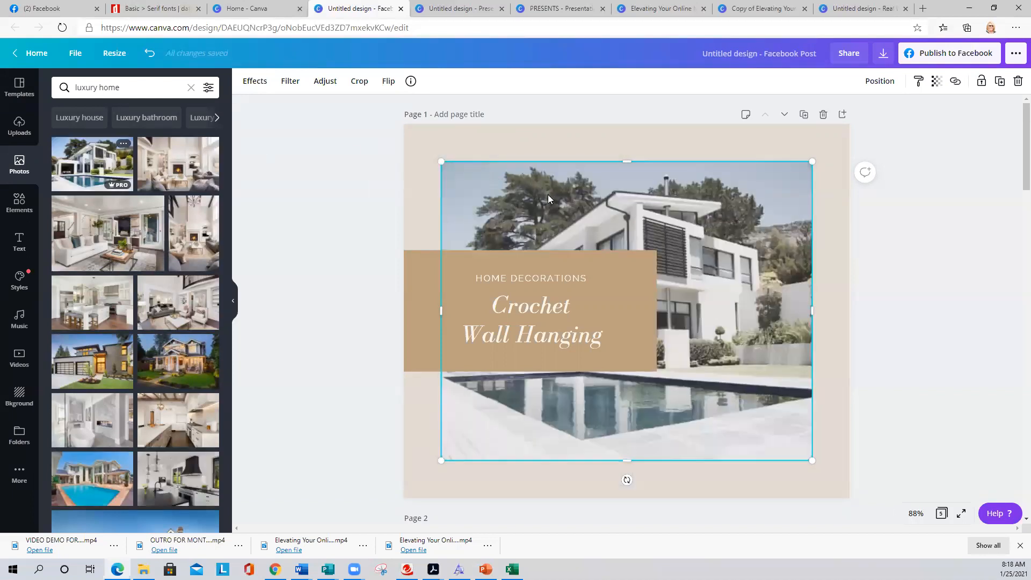
left_click(517, 273)
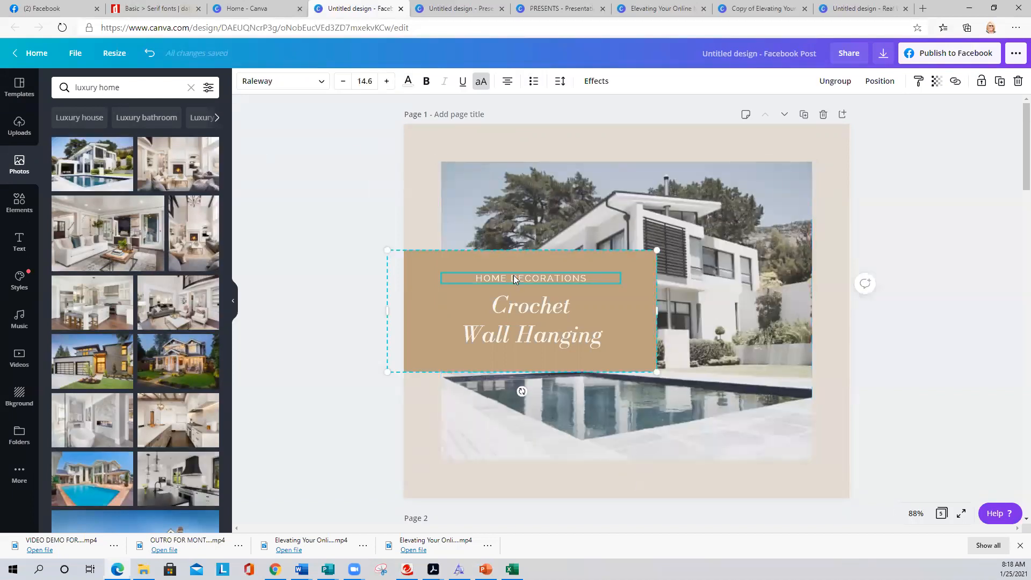
- Retype the heading as 'PRESENTED BY' and delete the Crochet Wall Hanging title
left_click_drag(590, 280, 423, 266)
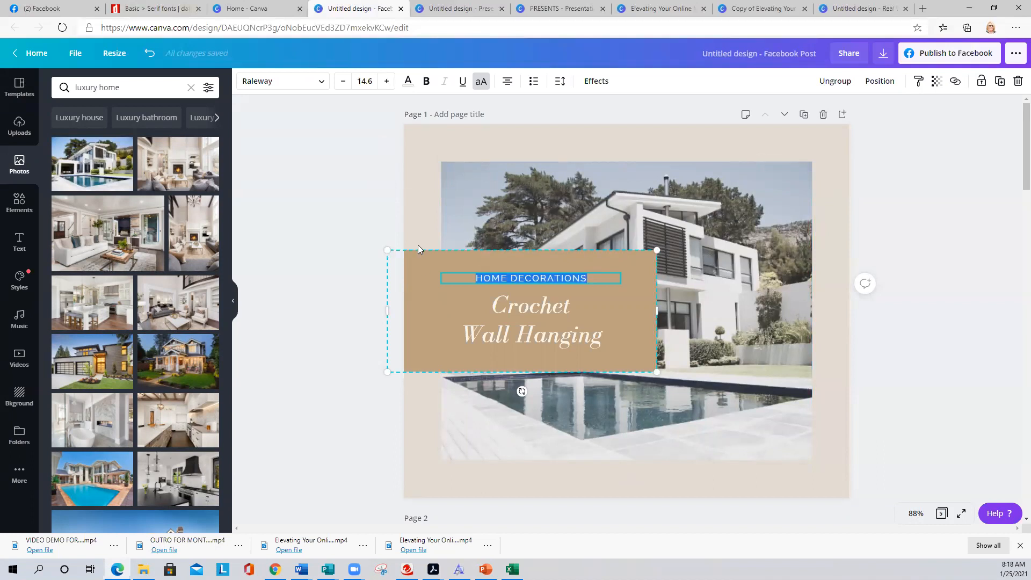
type("PRESENTED BY")
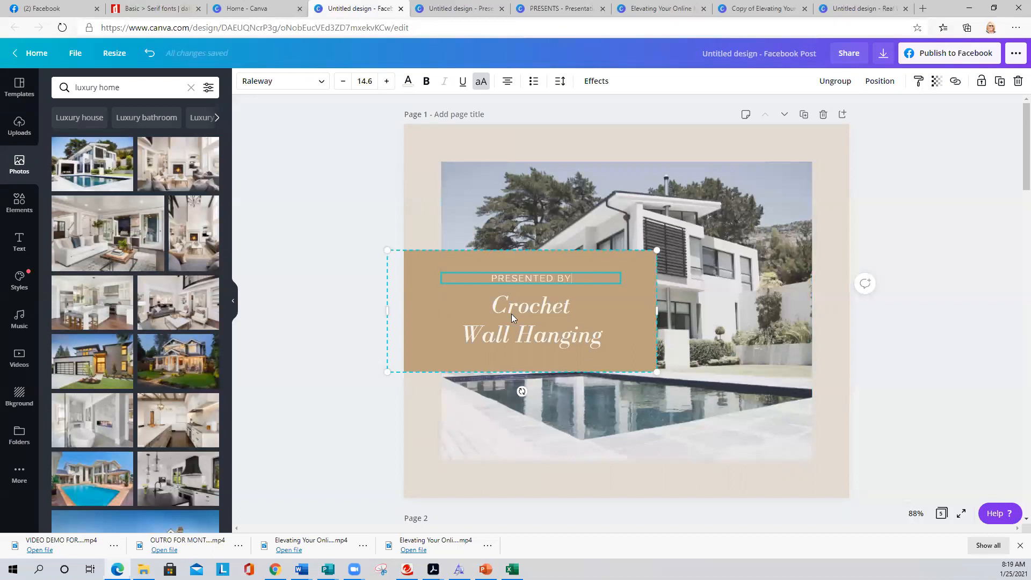
left_click(510, 310)
key("Delete")
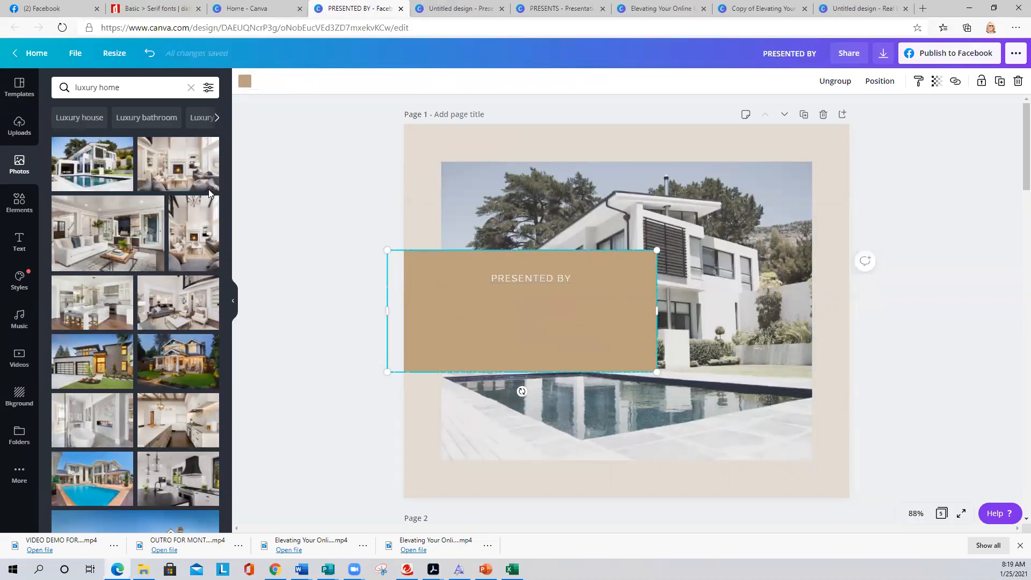
- Add the pink-and-black staging logo from Uploads, shrink it, and place it below PRESENTED BY
left_click(18, 128)
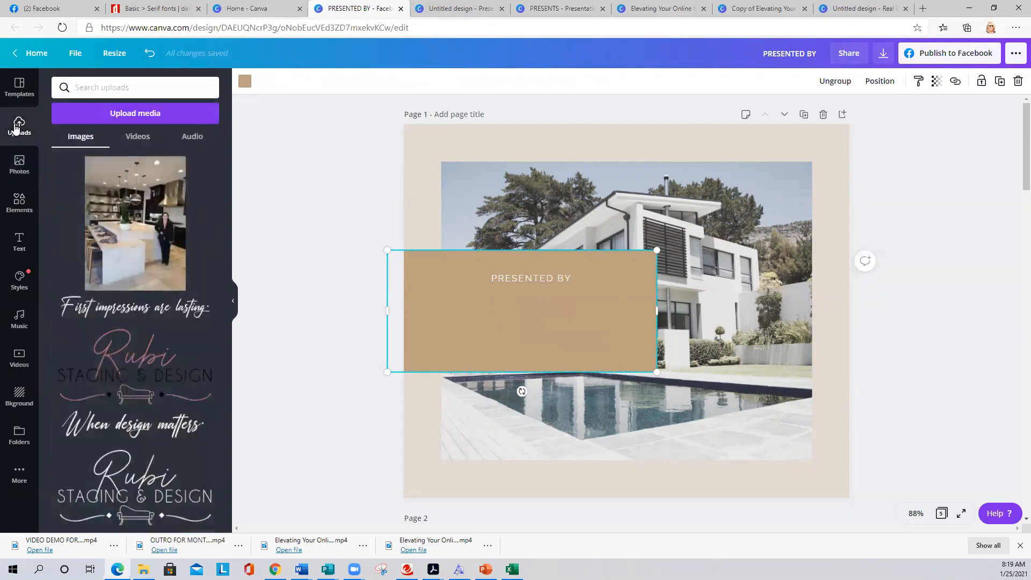
scroll(130, 229, "down", 1)
scroll(130, 229, "down", 3)
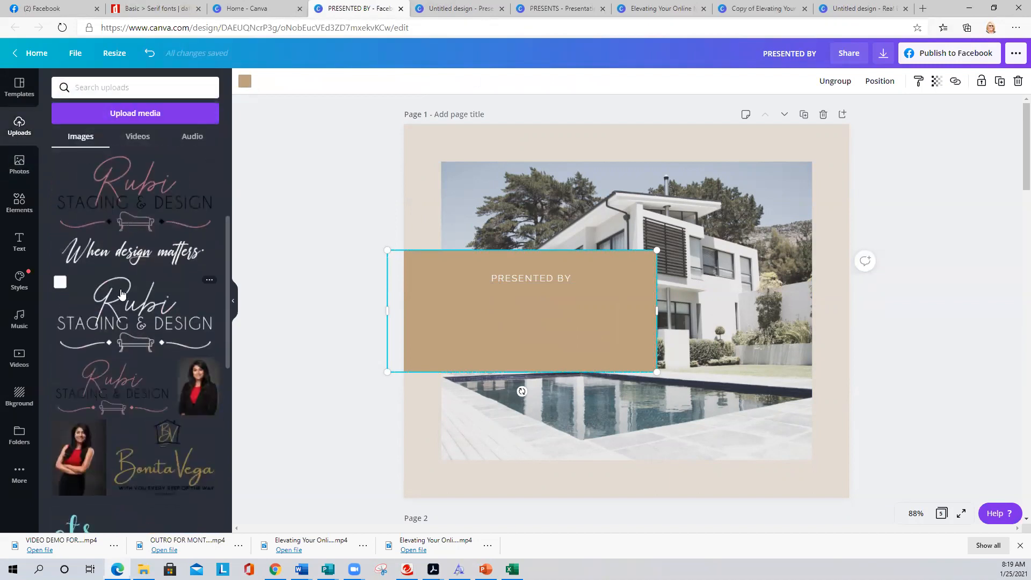
left_click(118, 186)
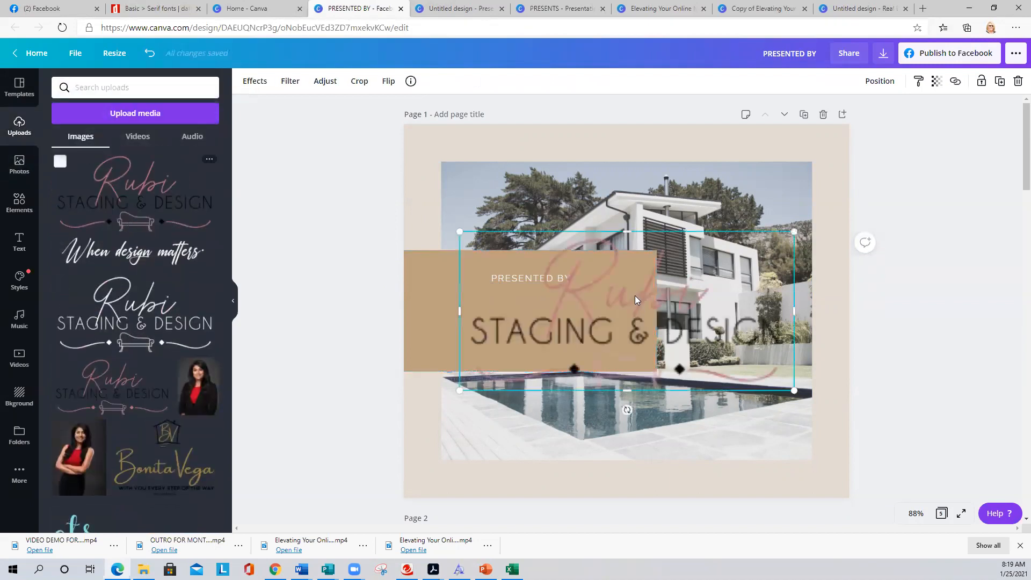
left_click_drag(717, 244, 623, 313)
left_click(347, 326)
left_click_drag(493, 339, 514, 310)
left_click(429, 287)
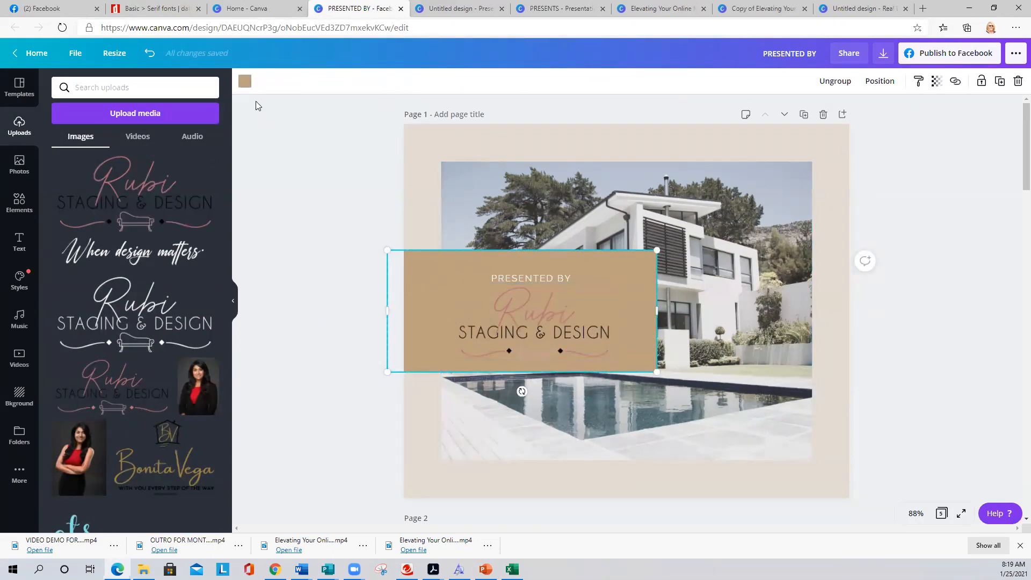
left_click(246, 82)
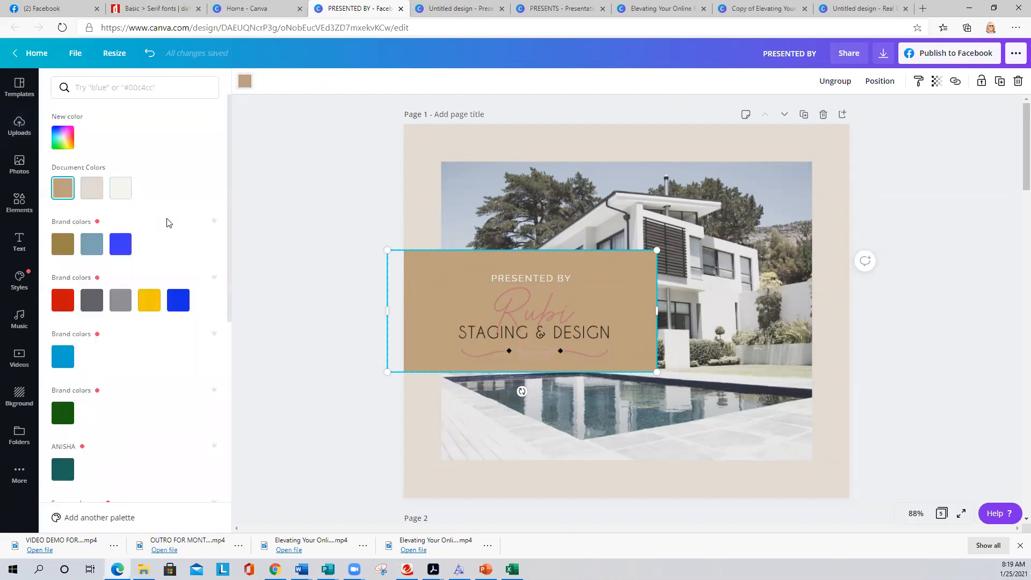
scroll(198, 403, "down", 3)
scroll(198, 404, "down", 3)
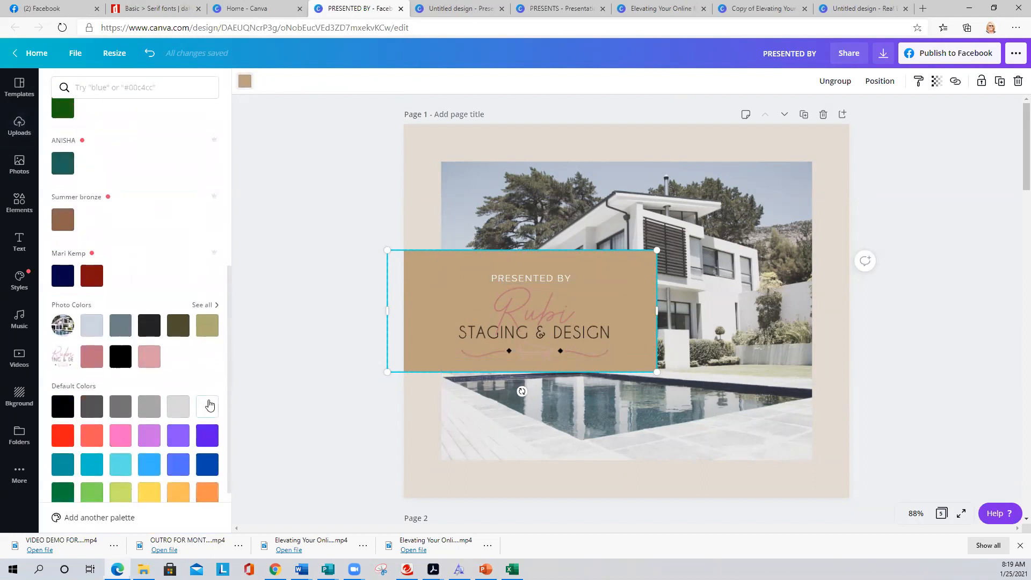
- Make the banner box white and recolour the PRESENTED BY text brown
left_click(207, 406)
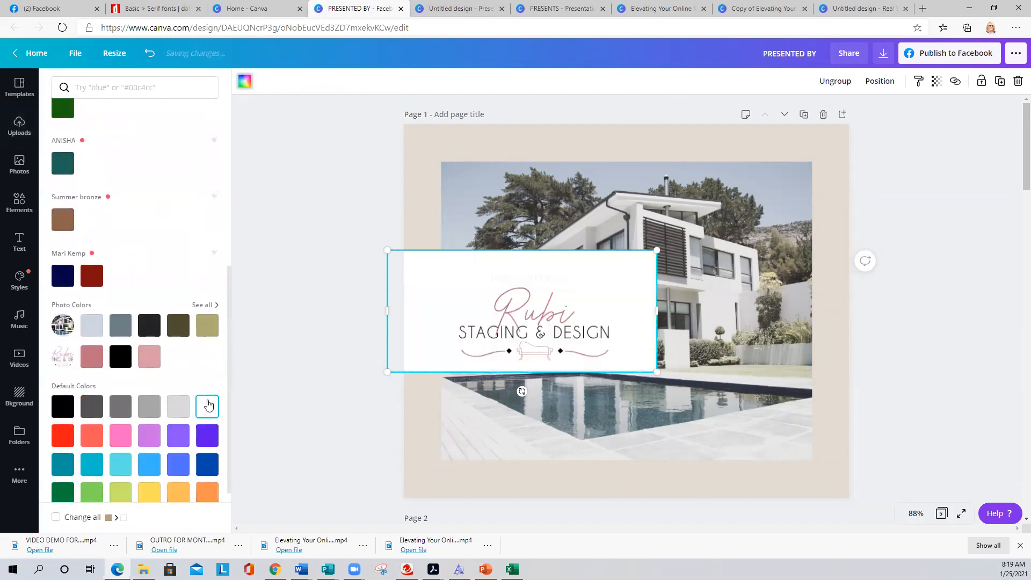
left_click(332, 277)
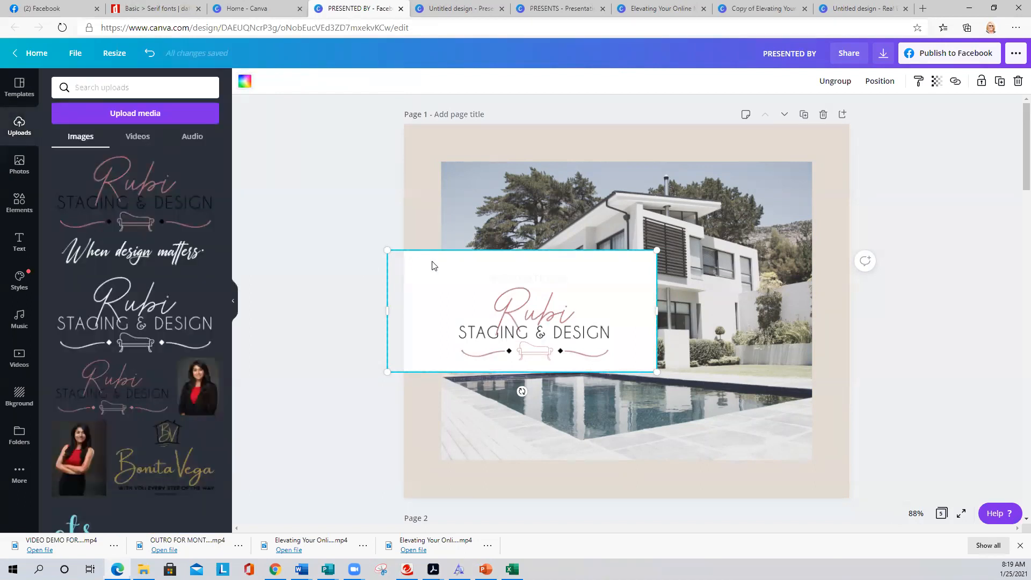
left_click(502, 283)
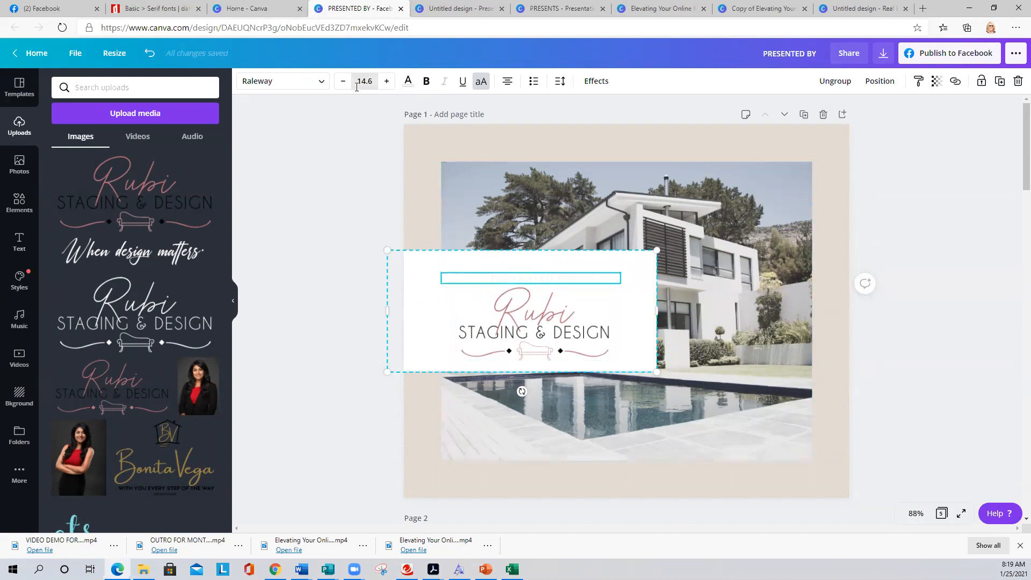
left_click(407, 81)
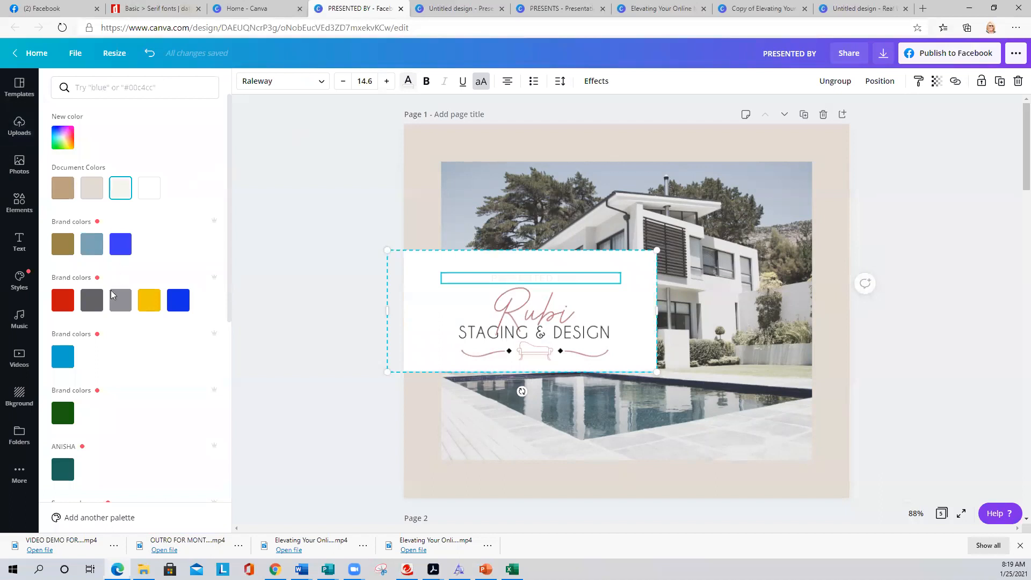
left_click(61, 243)
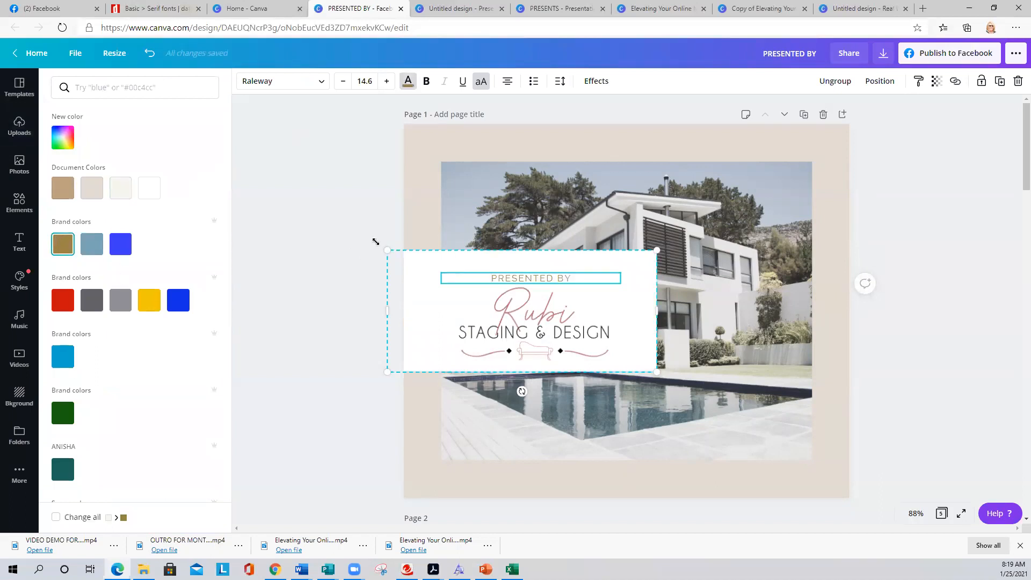
- Set the banner box group's transparency to 84
left_click(452, 309)
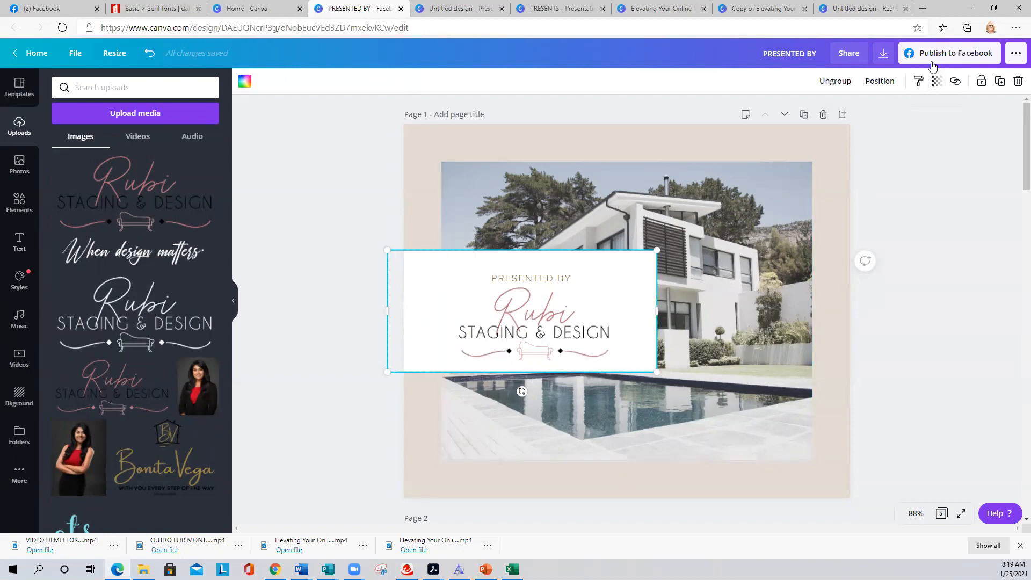
left_click(936, 81)
left_click_drag(906, 112, 894, 111)
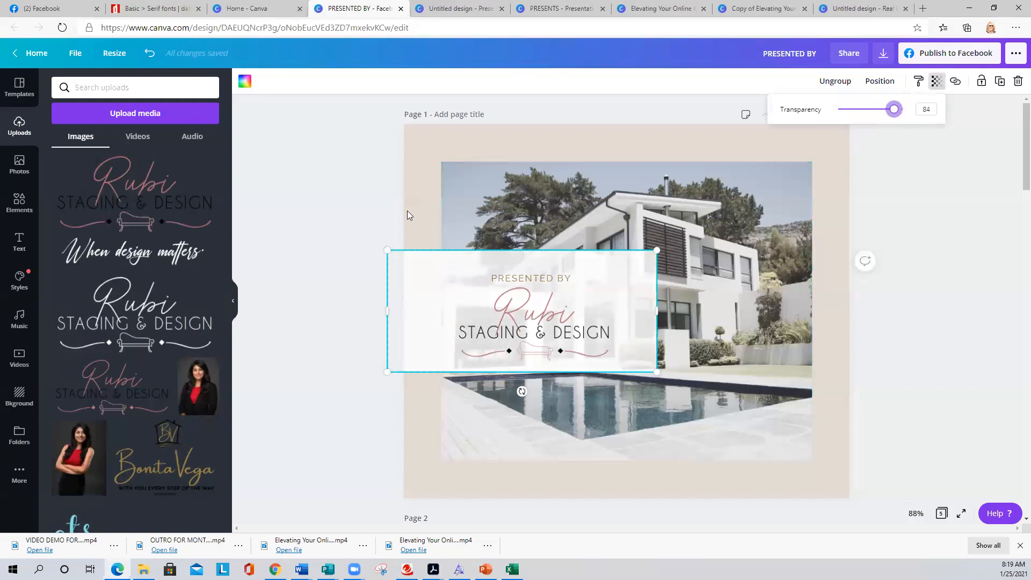
left_click(358, 189)
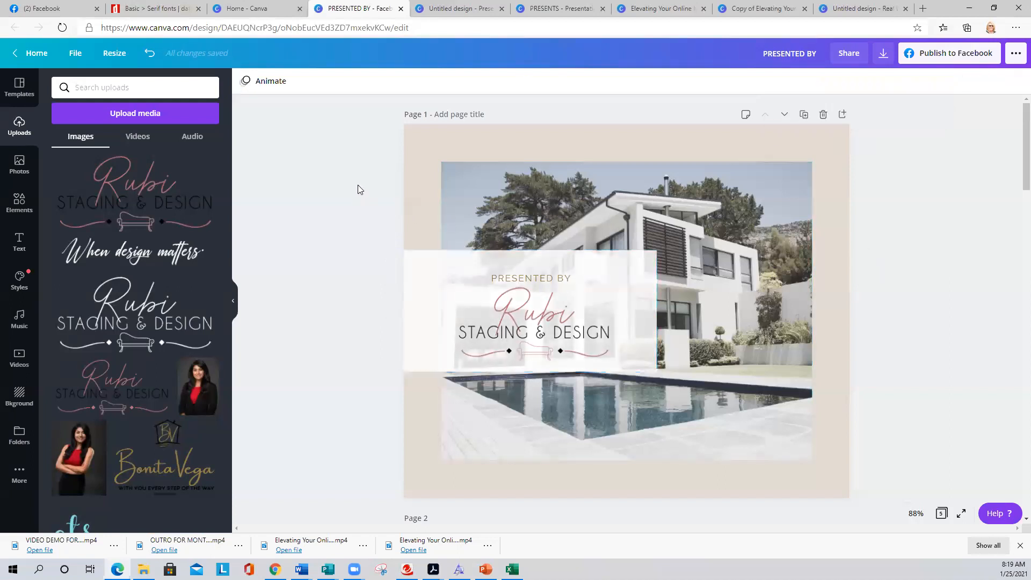
- Try blue and tan, then set page 1's background to the dusty rose pink from the logo colours
left_click(422, 138)
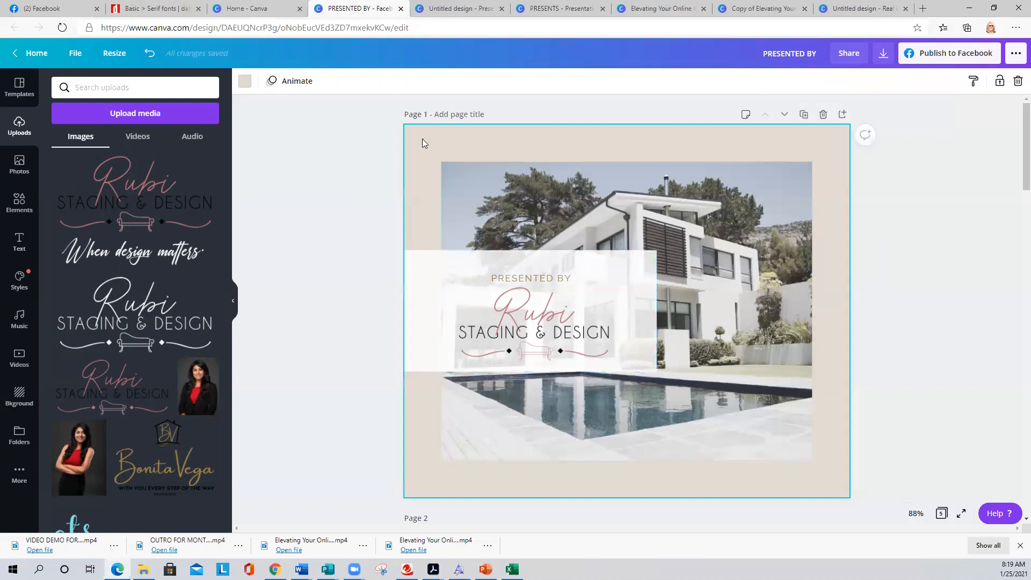
left_click(246, 81)
left_click(63, 357)
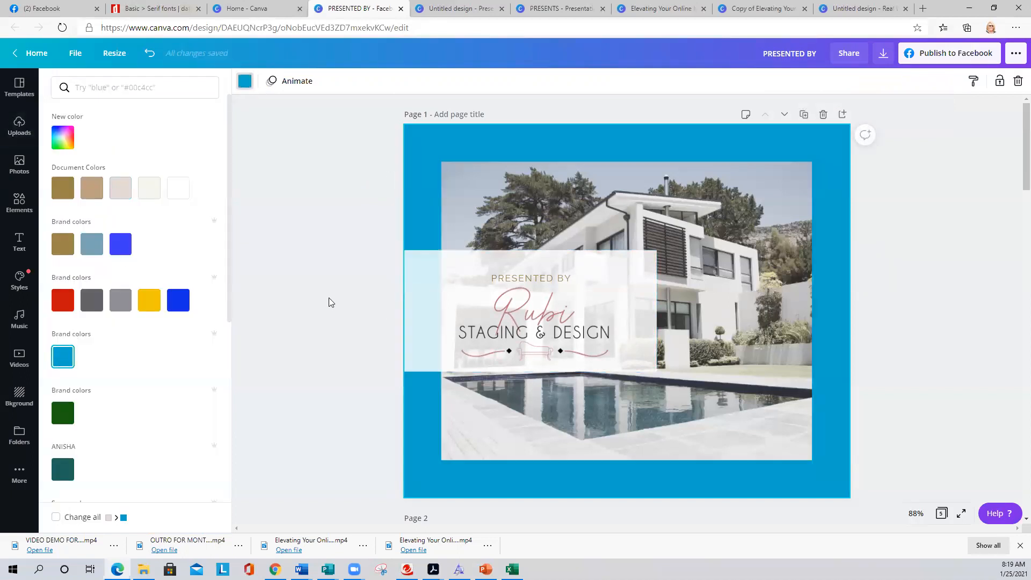
left_click(92, 191)
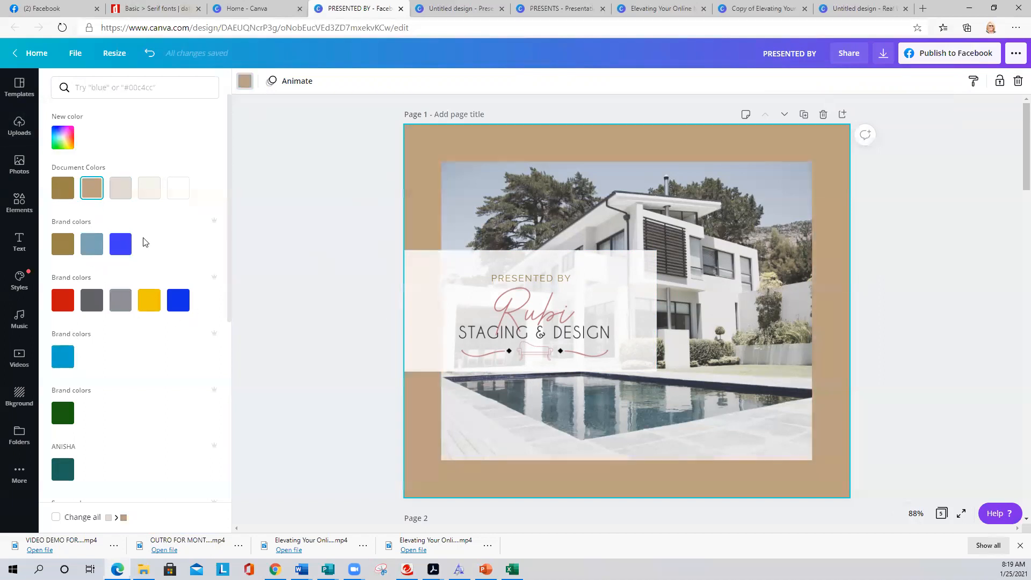
scroll(144, 242, "down", 5)
left_click(92, 418)
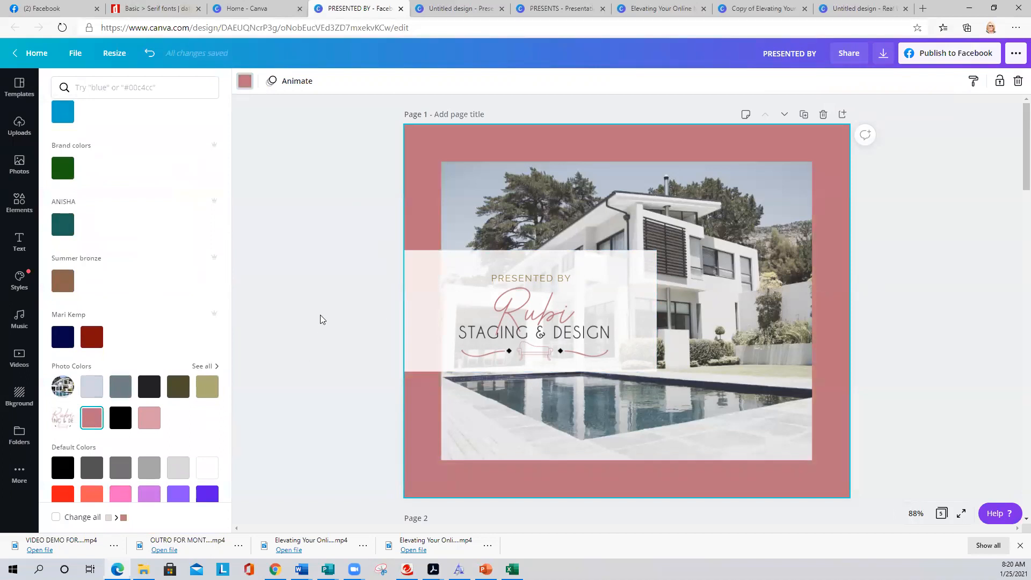
left_click(332, 286)
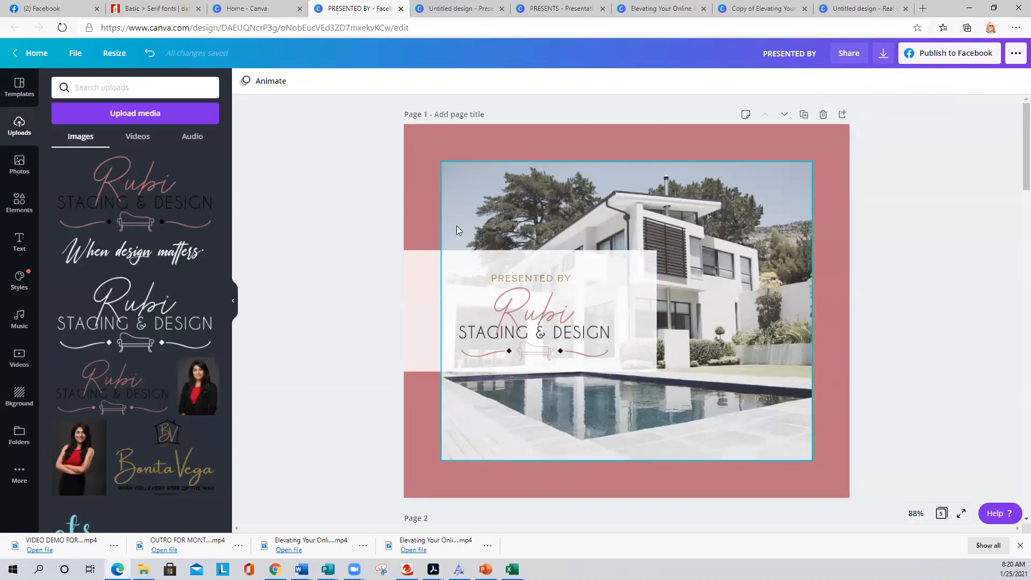
- Delete the Literary Quotes Series and palm-leaf pages so My Craft Storage becomes page 2
scroll(691, 327, "down", 5)
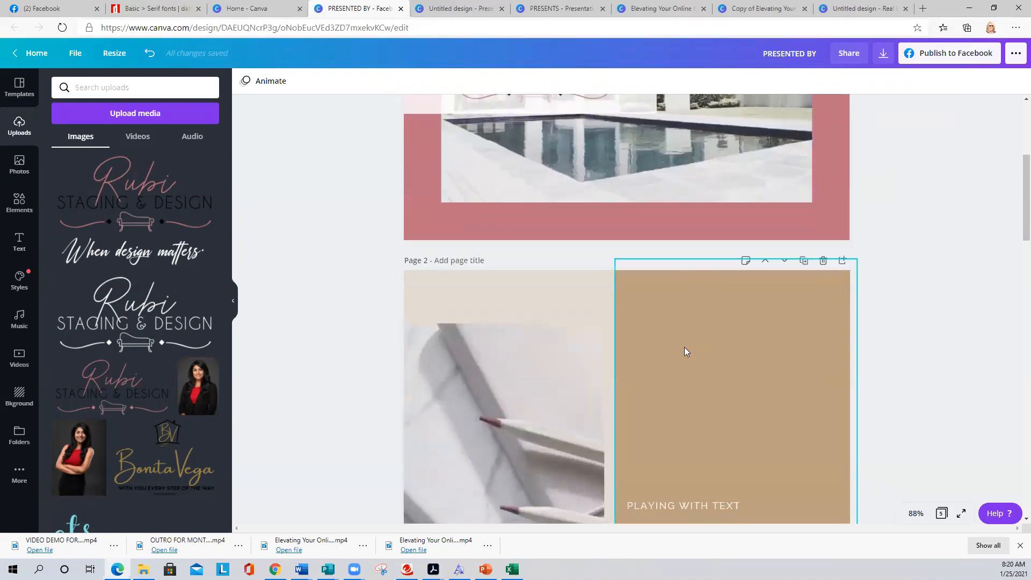
scroll(684, 352, "down", 3)
scroll(665, 301, "down", 1)
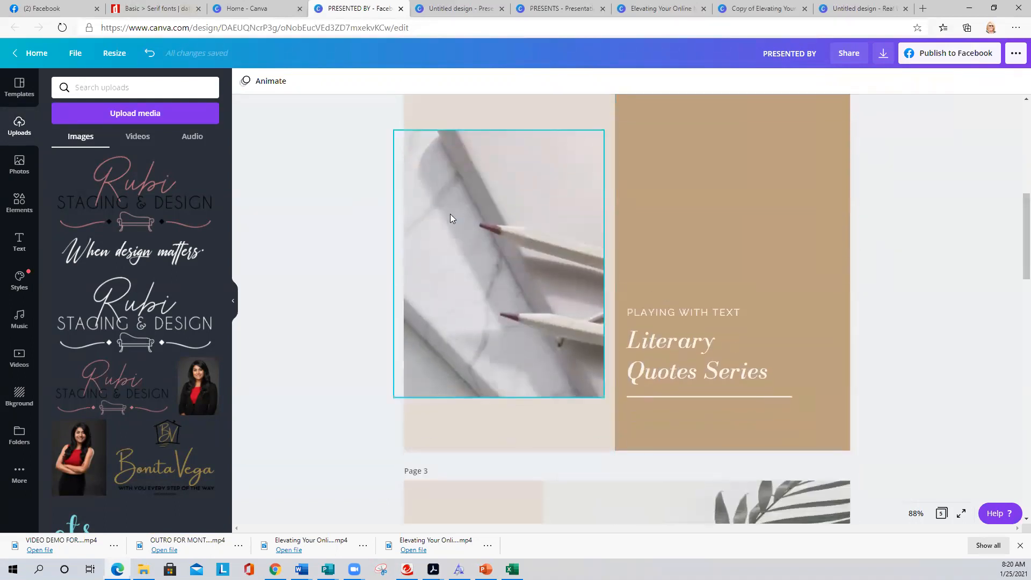
scroll(536, 284, "up", 2)
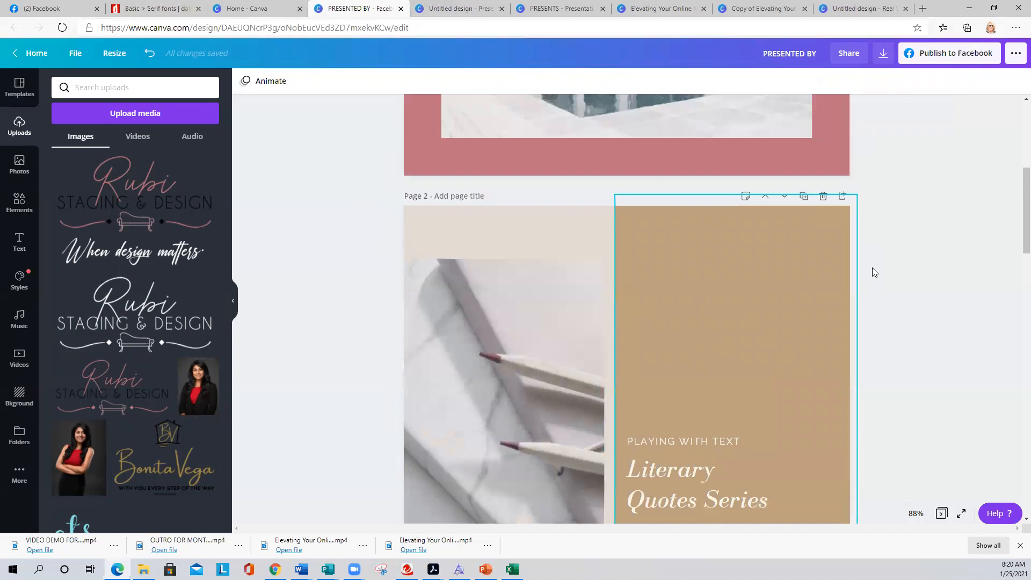
left_click(823, 197)
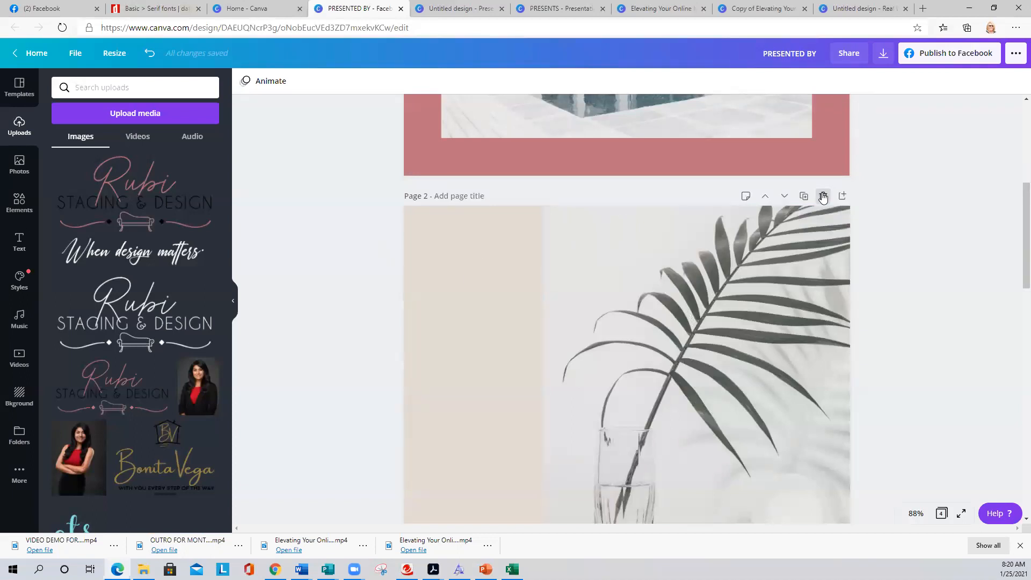
left_click(823, 198)
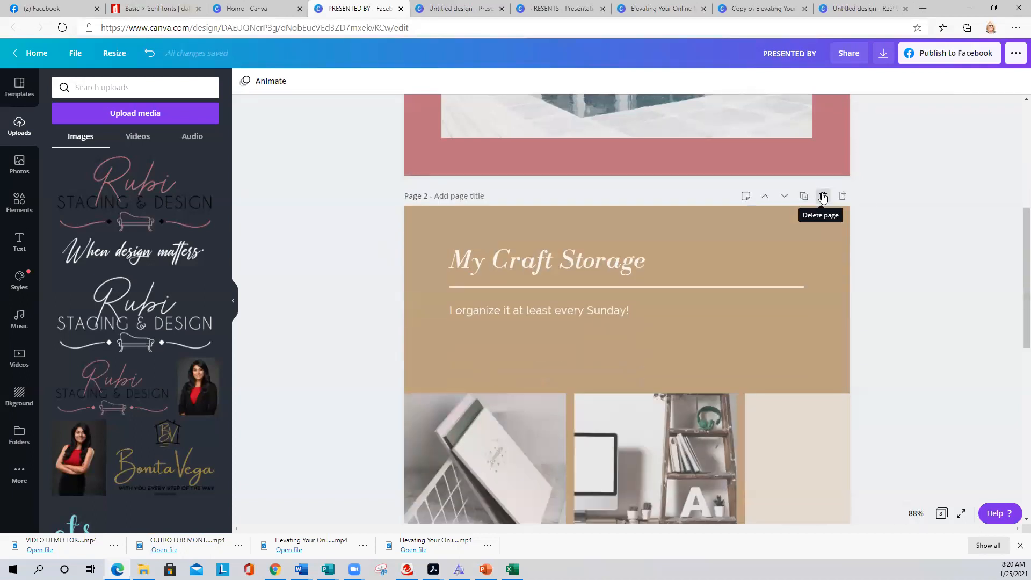
scroll(336, 270, "down", 2)
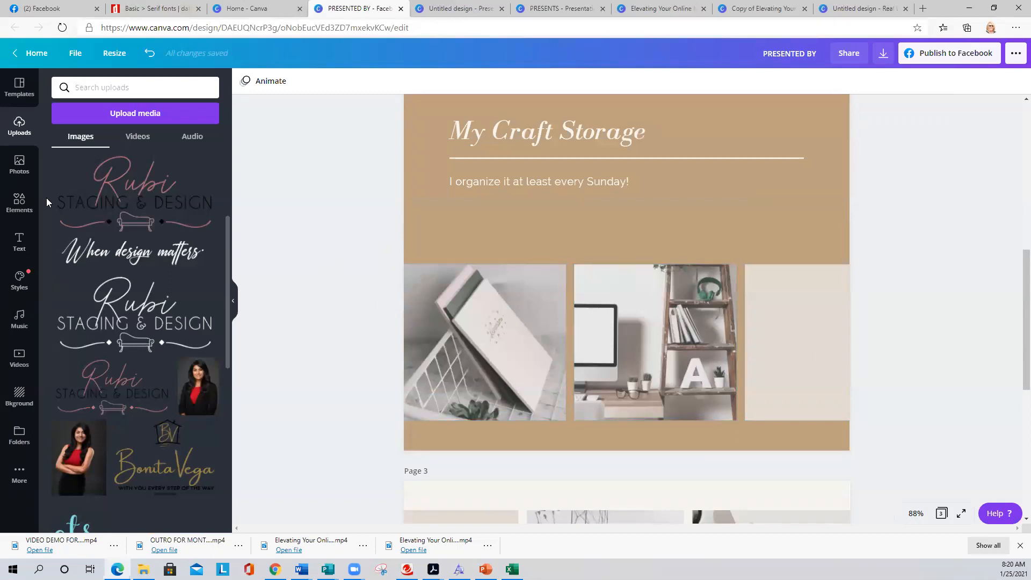
- Fill the first two frames with the kitchen and bathroom photos from 'luxury home'
left_click(19, 164)
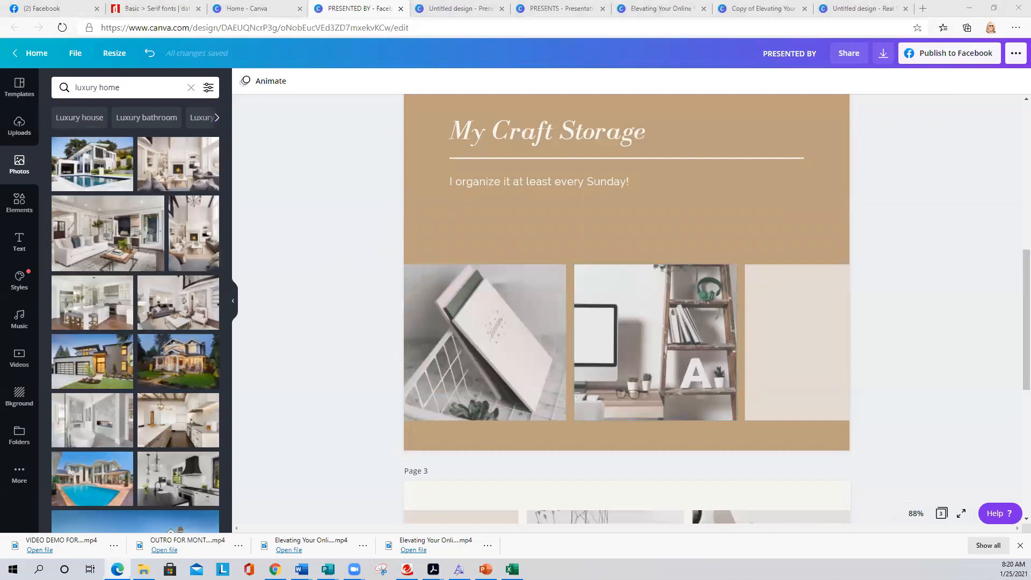
left_click_drag(86, 361, 436, 350)
left_click_drag(82, 413, 634, 379)
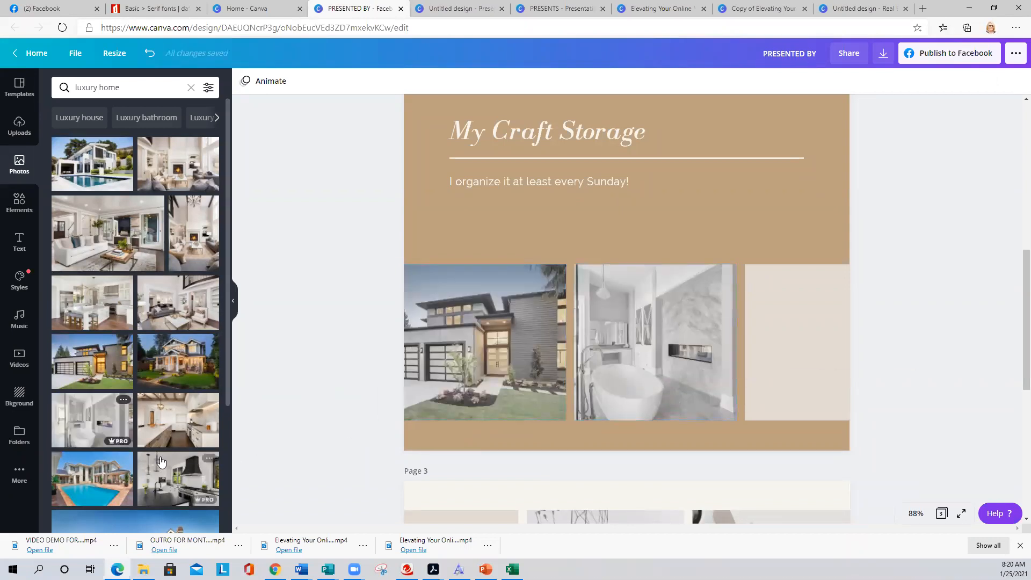
left_click_drag(178, 478, 210, 426)
left_click_drag(172, 472, 556, 358)
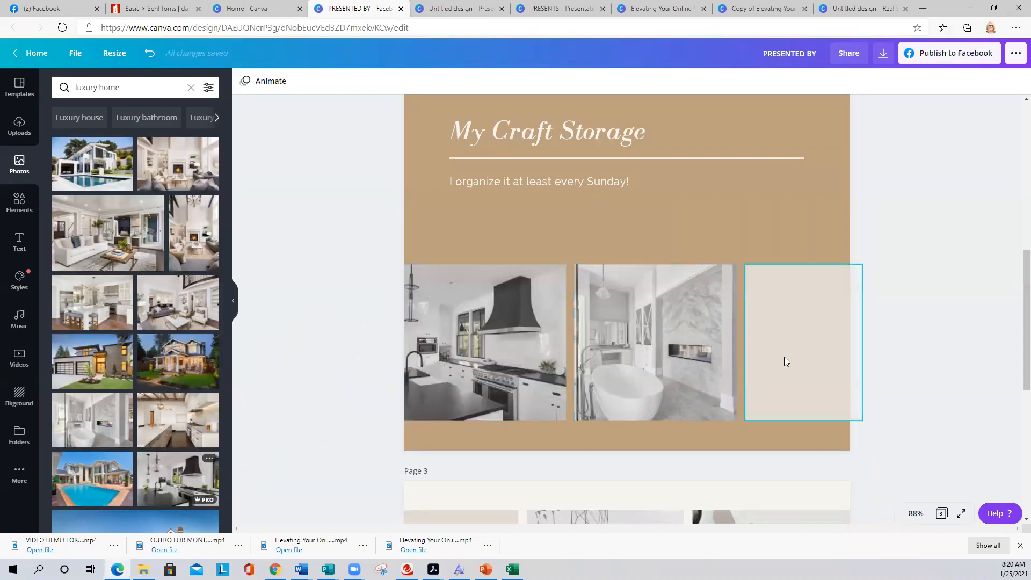
- Delete the empty third frame and add a single-photo grid as a narrow strip at the right edge
left_click(783, 356)
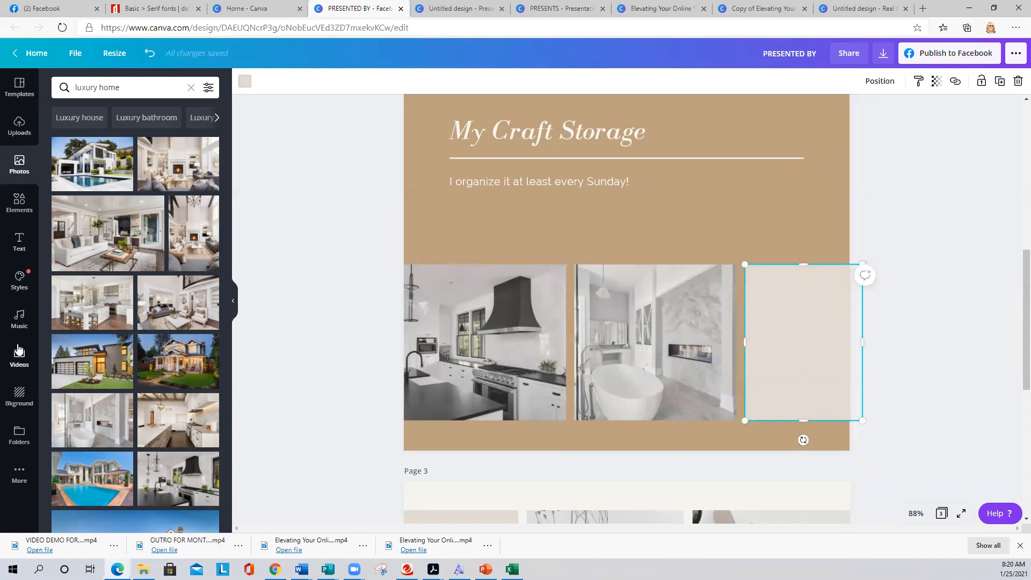
left_click(19, 204)
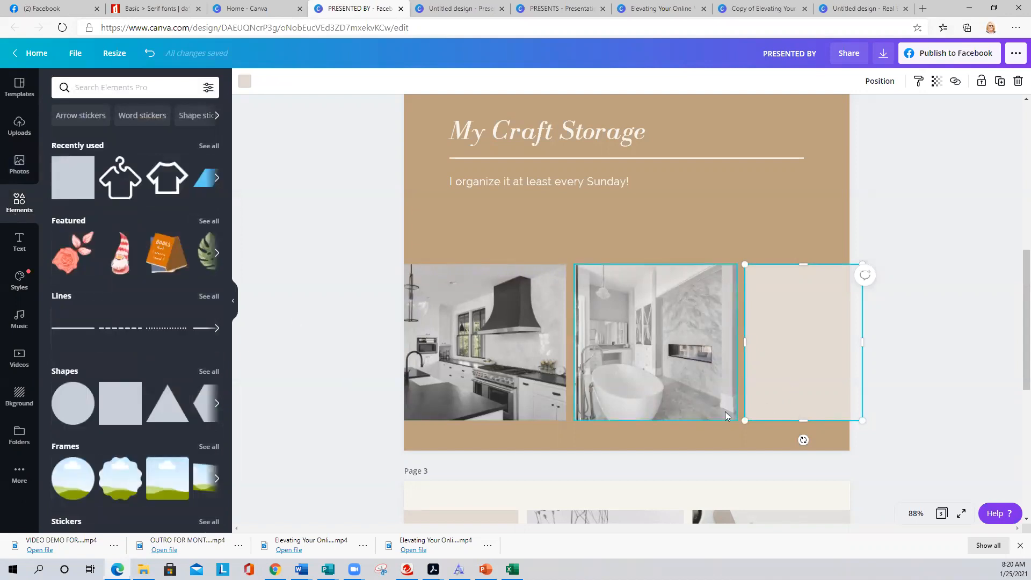
key("Delete")
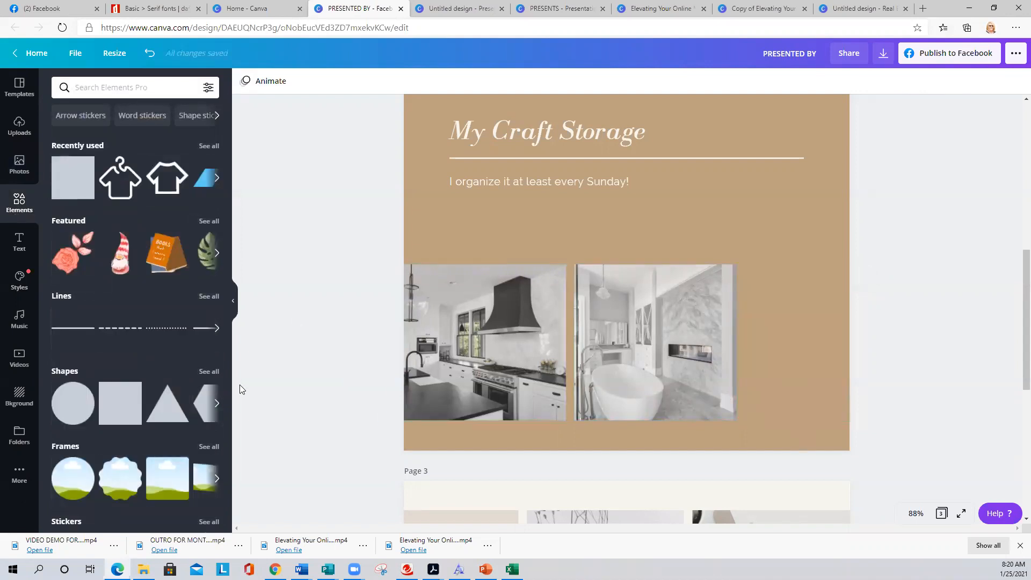
scroll(106, 354, "down", 6)
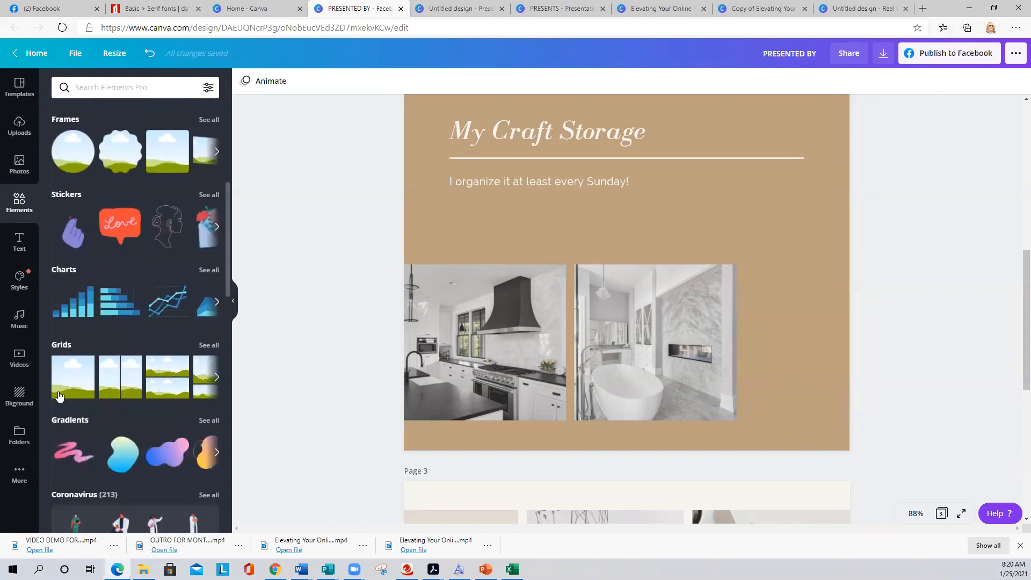
left_click(66, 383)
left_click_drag(403, 451, 792, 345)
left_click_drag(790, 233, 789, 264)
left_click_drag(835, 340, 850, 340)
- Drop the living-room photo from 'luxury home' into the right grid
left_click(18, 168)
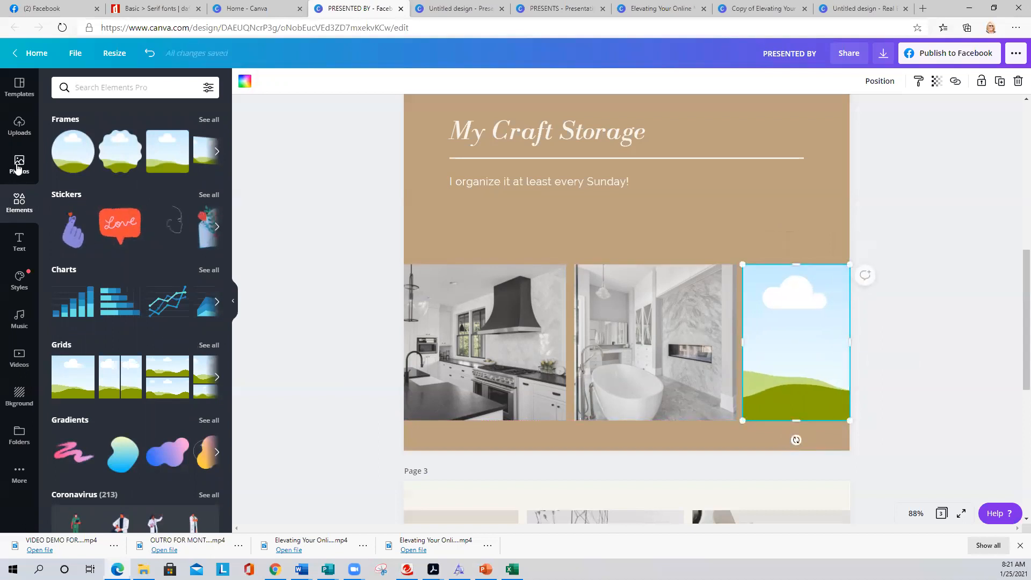
left_click_drag(107, 234, 794, 344)
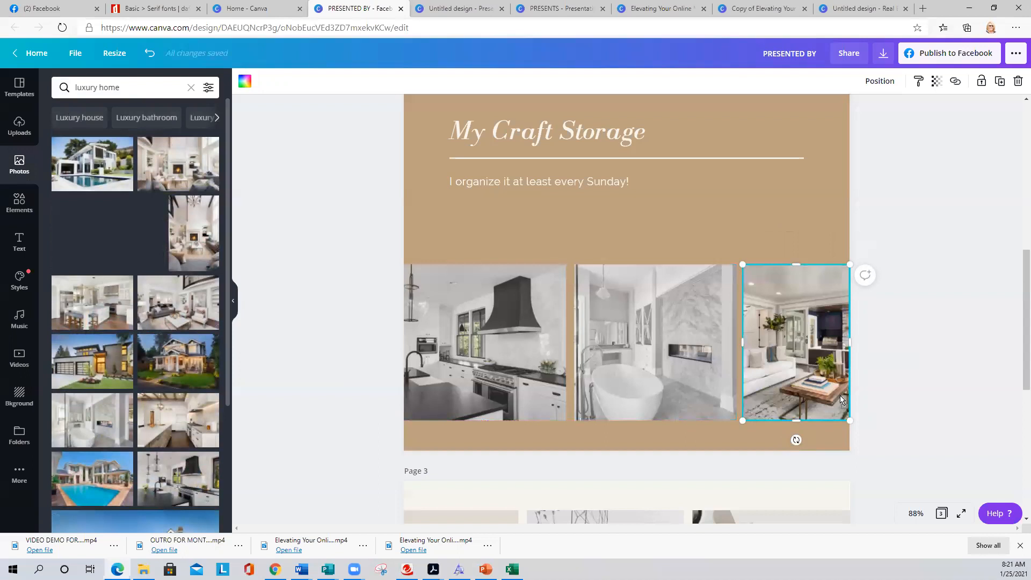
left_click(324, 341)
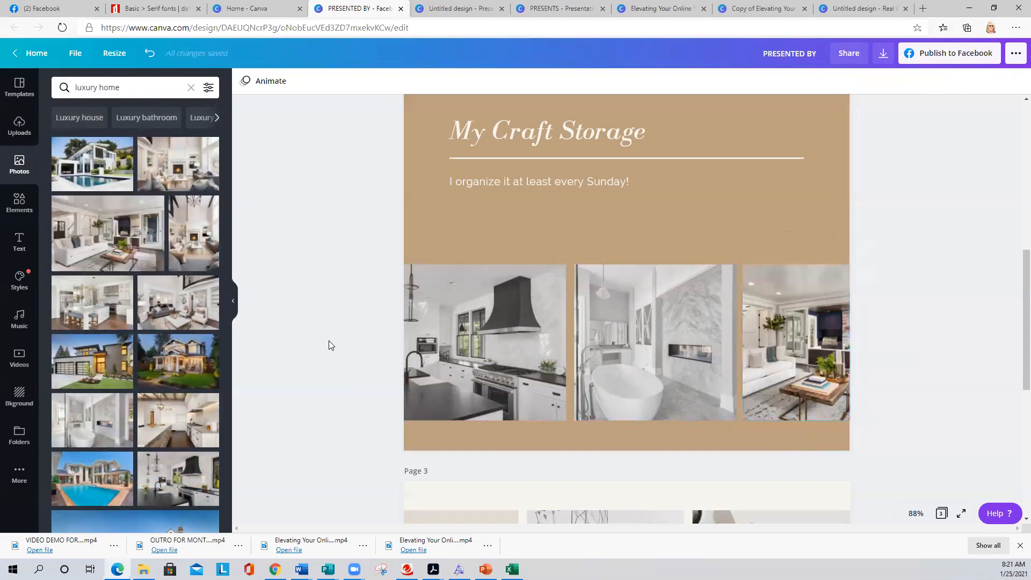
- Ungroup the My Craft Storage title and set the page background to pink
left_click(539, 131)
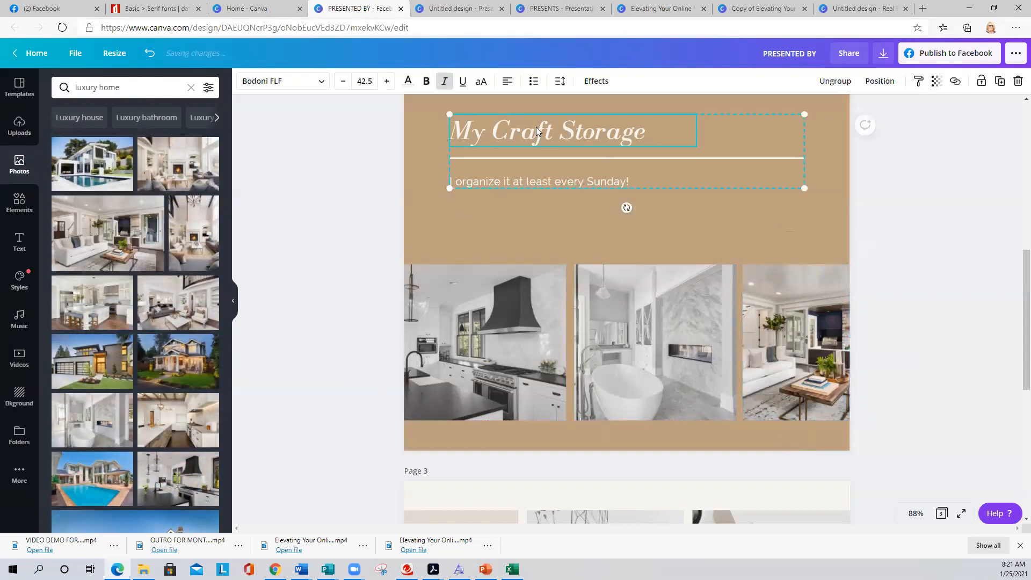
left_click(538, 131)
left_click(566, 128)
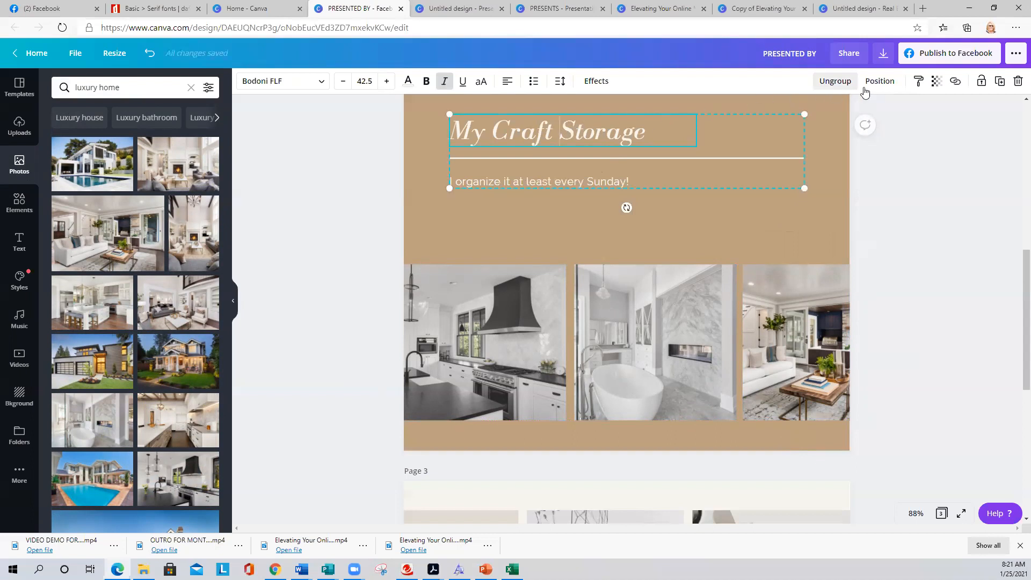
left_click(835, 80)
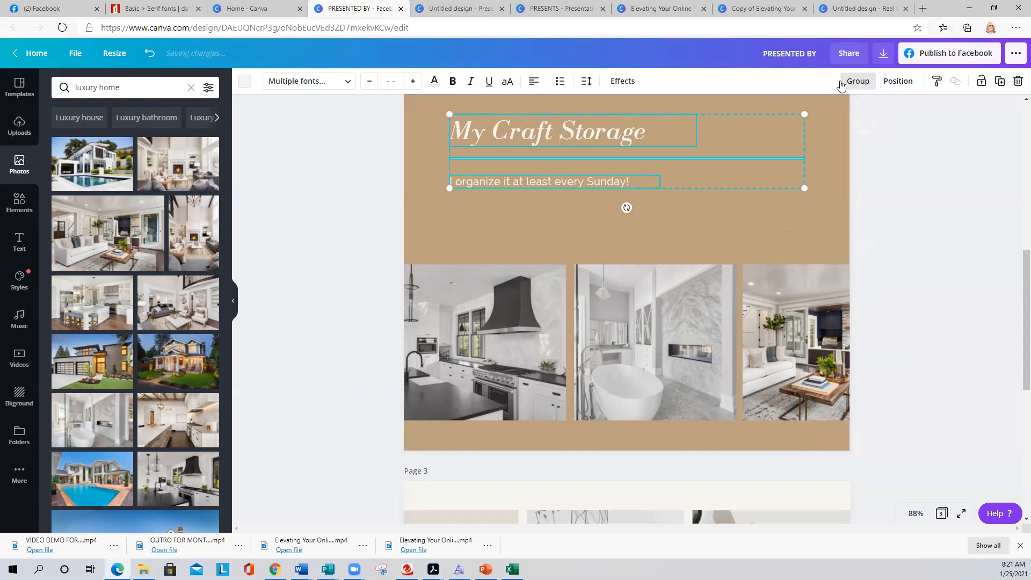
left_click(423, 149)
left_click(245, 80)
left_click(121, 188)
left_click(360, 169)
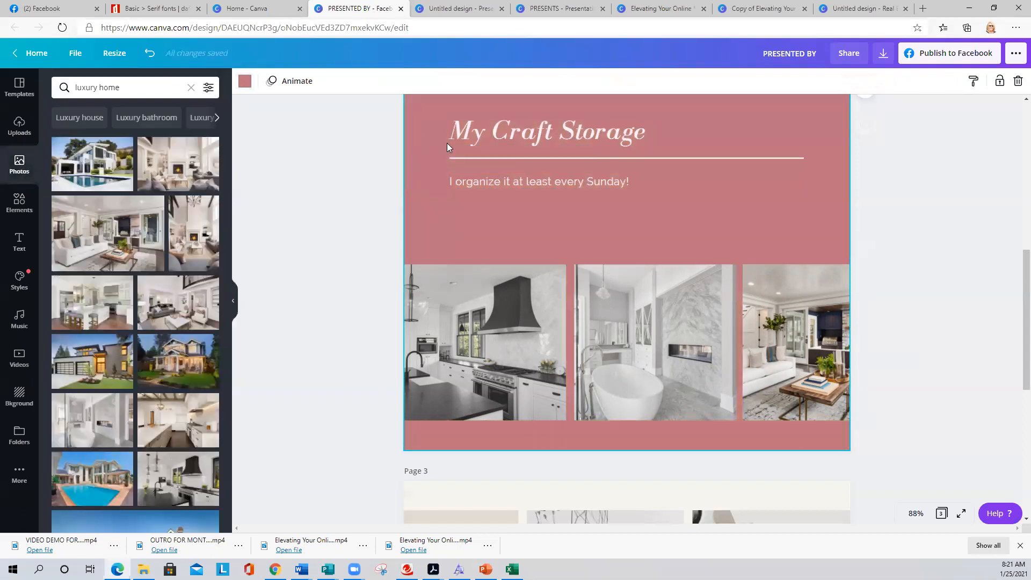
- Add the Rubi Staging & Design logo from Uploads, shrunk beside the tagline
left_click(19, 131)
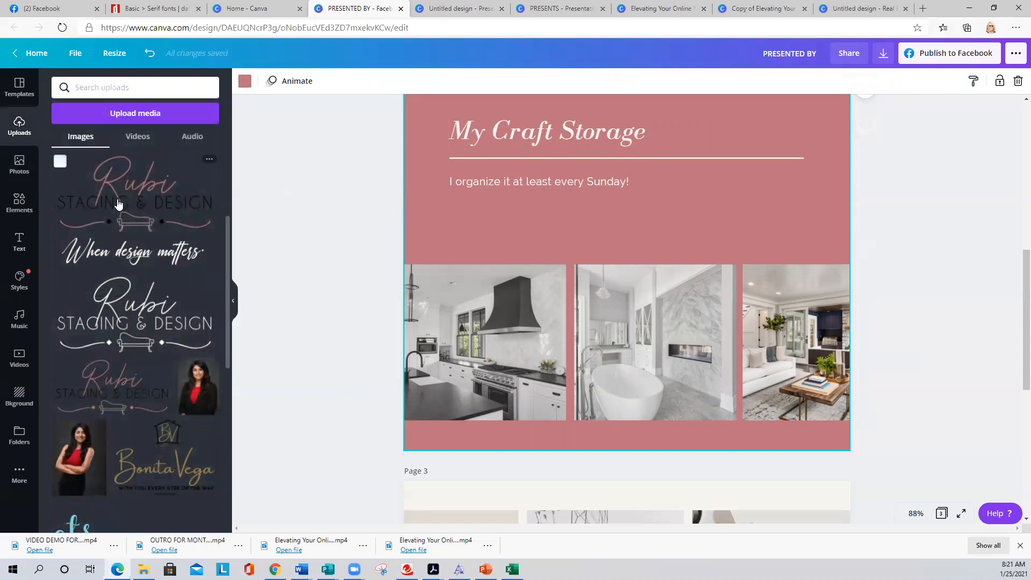
left_click(123, 300)
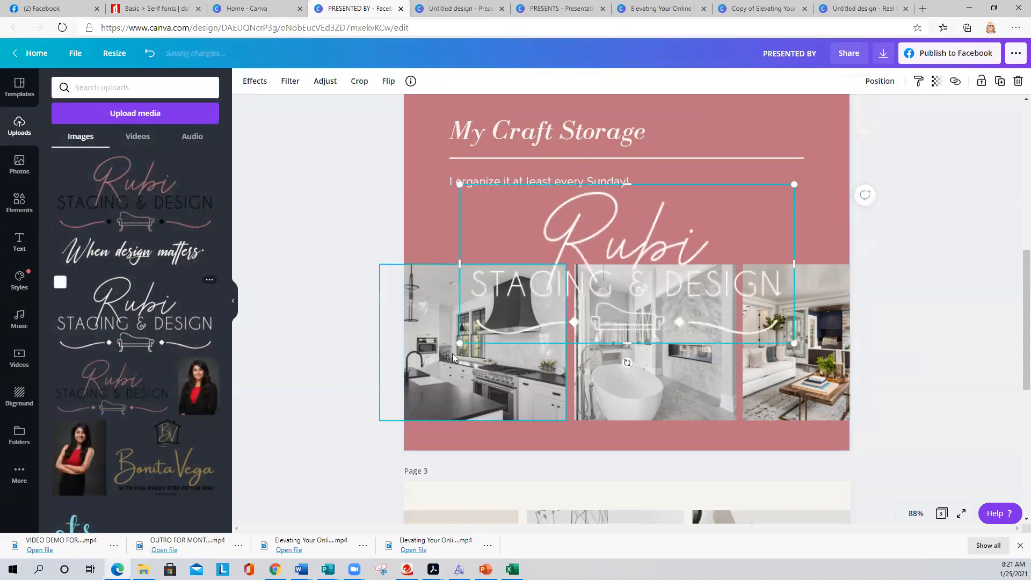
left_click_drag(450, 344, 714, 210)
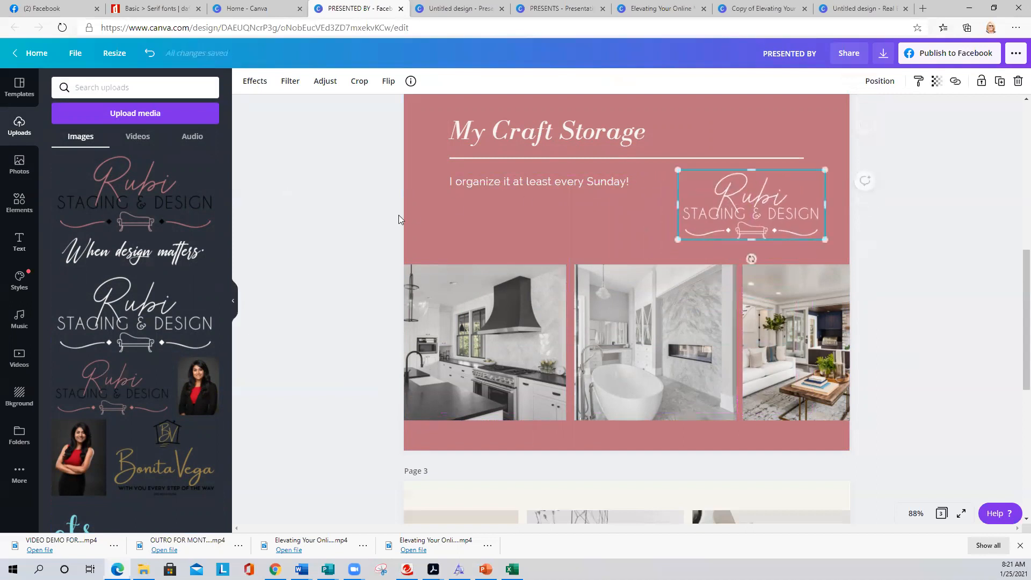
left_click(340, 226)
- Delete the leftover page 3
scroll(342, 236, "down", 3)
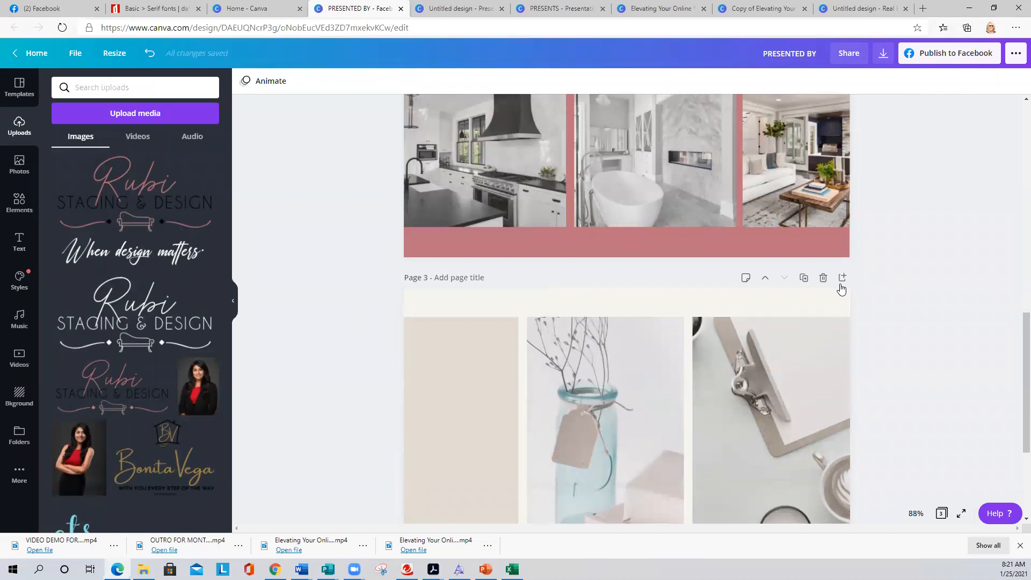
left_click(822, 278)
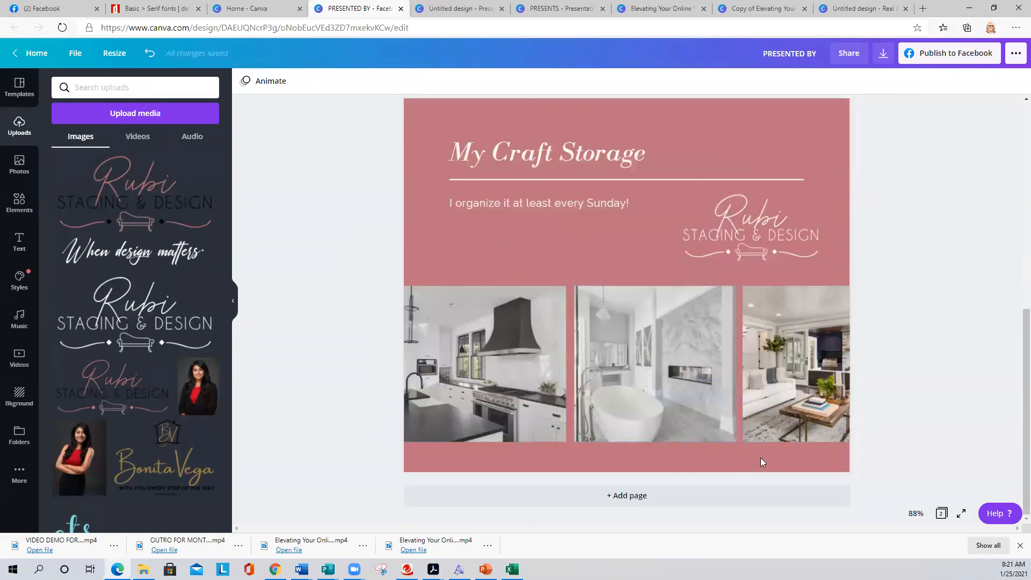
scroll(759, 457, "up", 6)
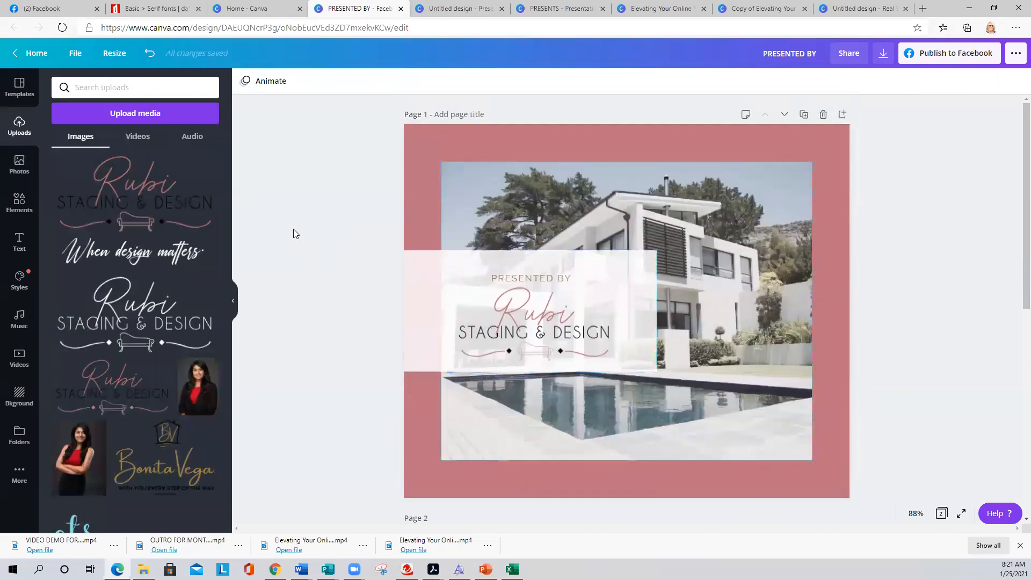
- Apply the Tumble page animation to pages 1 and 2
left_click(412, 150)
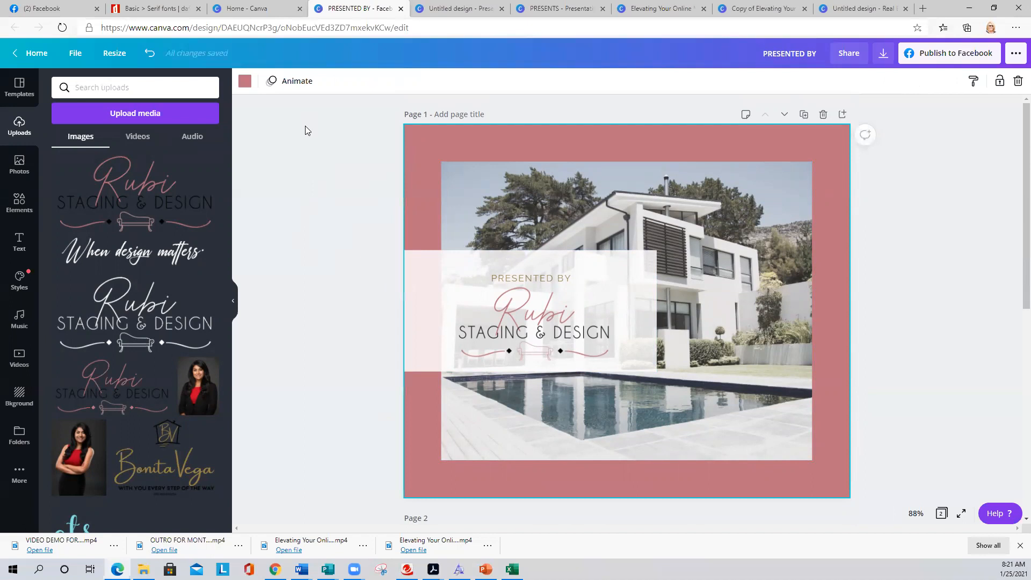
left_click(290, 82)
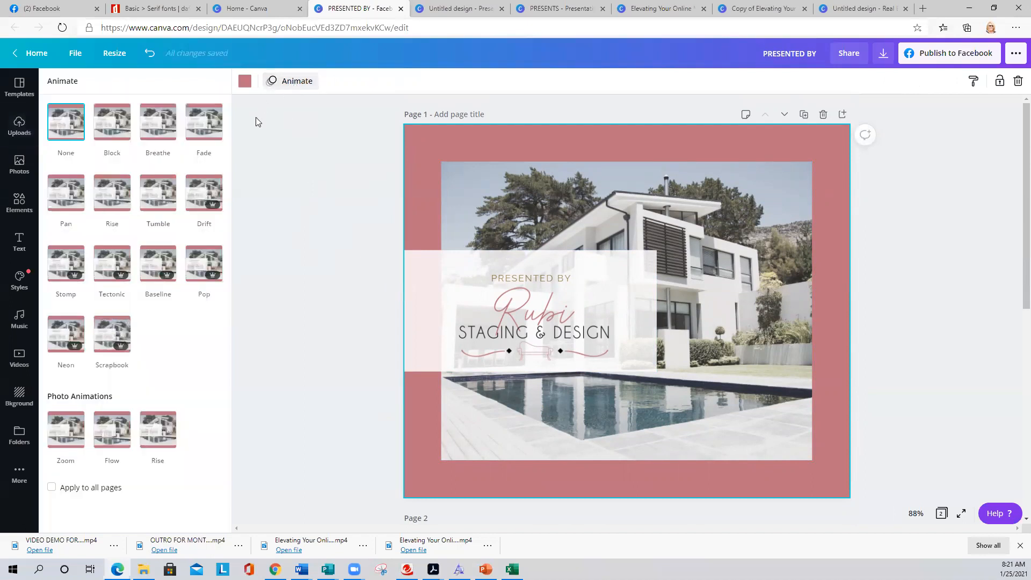
left_click(157, 192)
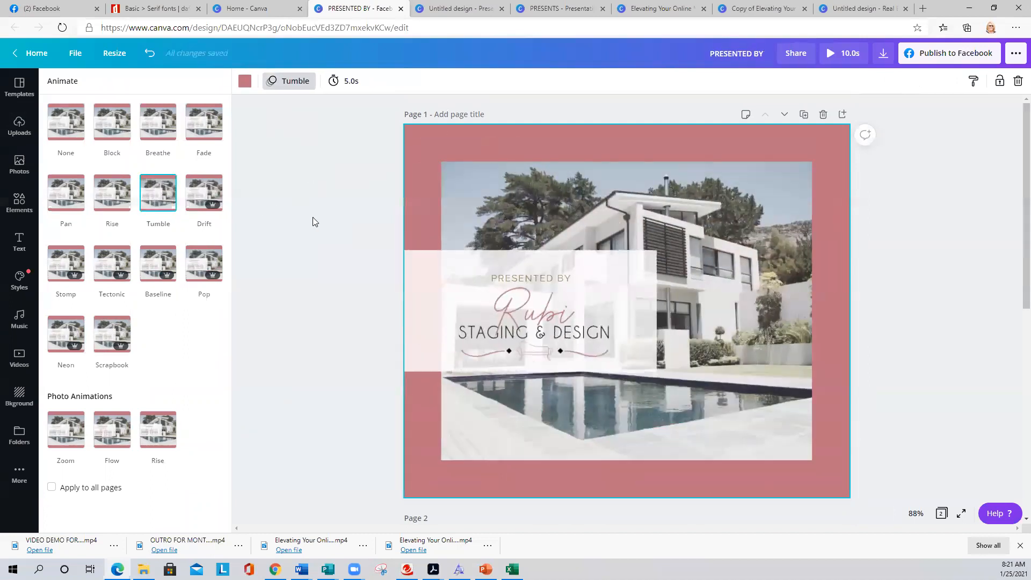
scroll(312, 218, "down", 2)
scroll(317, 229, "down", 2)
left_click(409, 347)
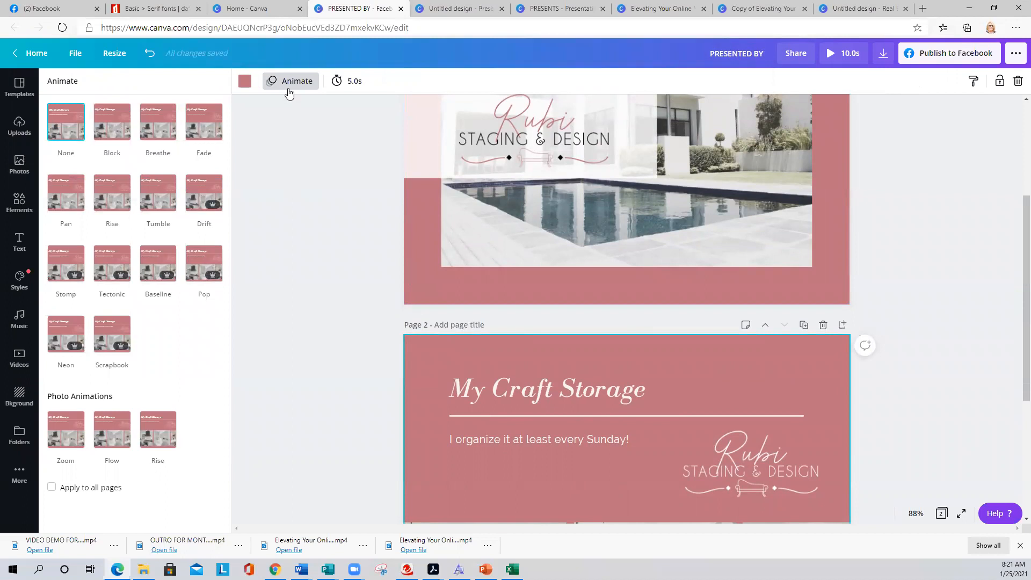
left_click(158, 192)
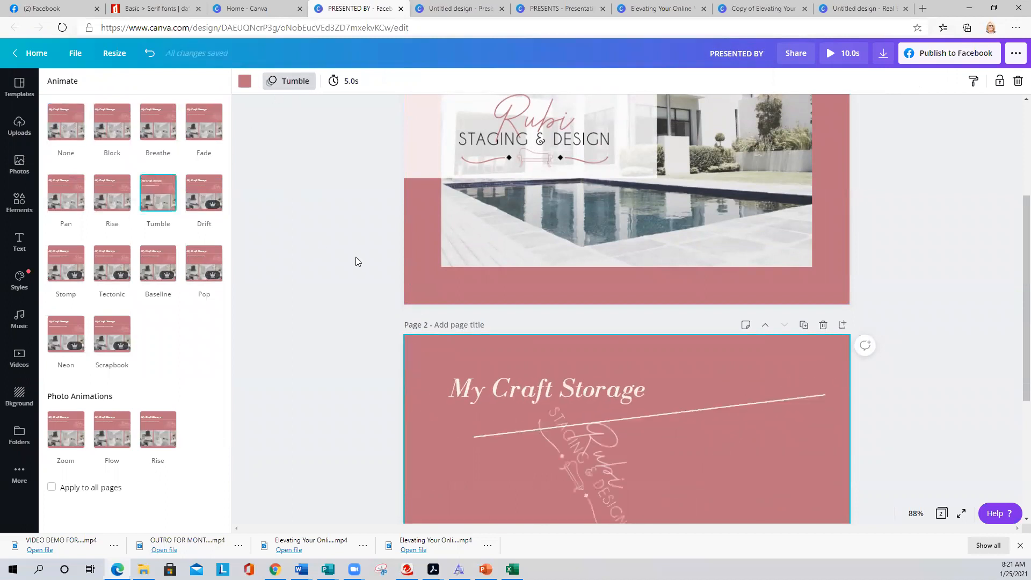
scroll(346, 282, "up", 3)
- Lengthen page 1's duration so the video runs 6.5 s, then preview the whole video
left_click(418, 147)
left_click(351, 86)
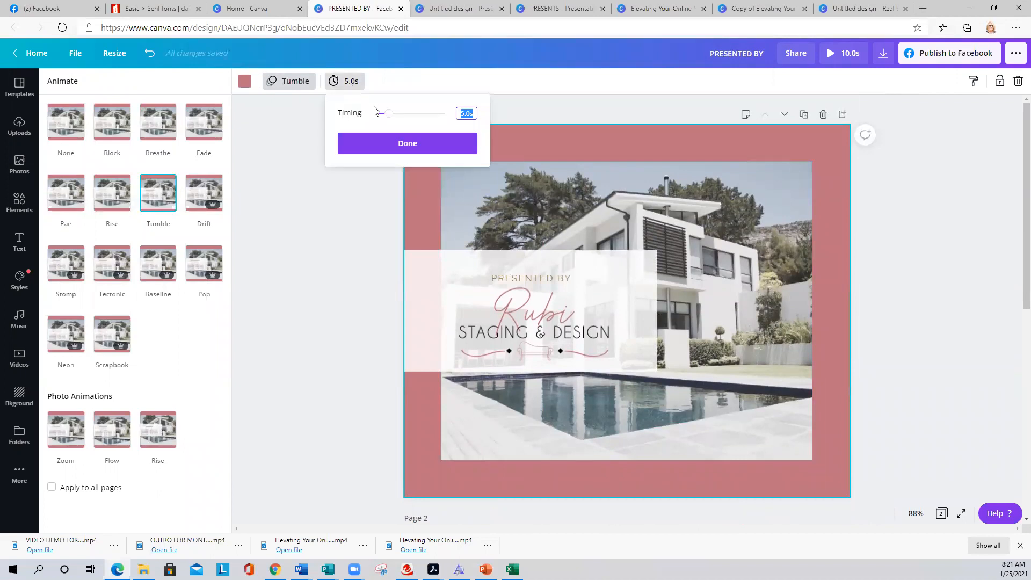
left_click(389, 115)
left_click_drag(390, 119, 393, 120)
left_click(403, 144)
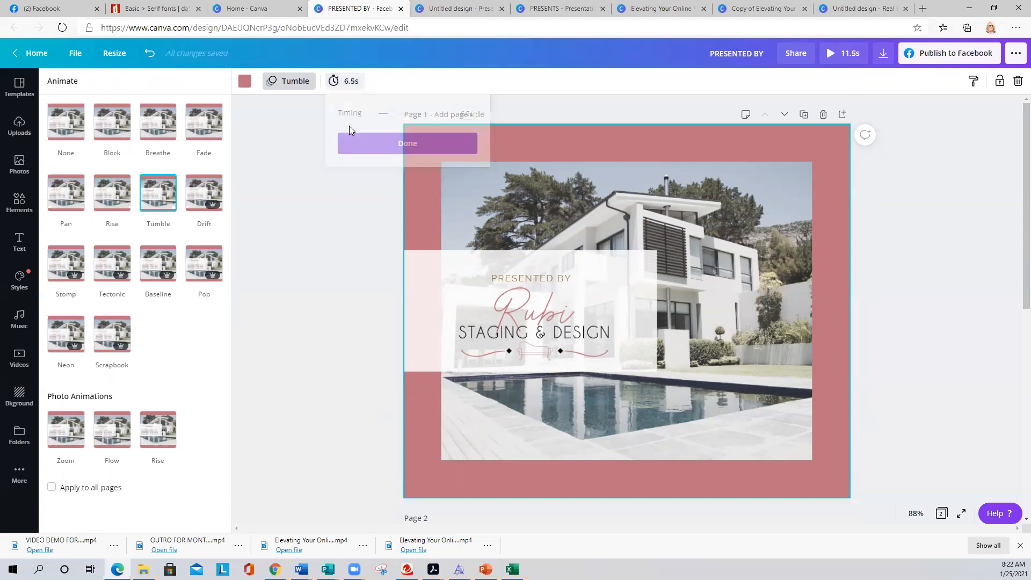
left_click(828, 55)
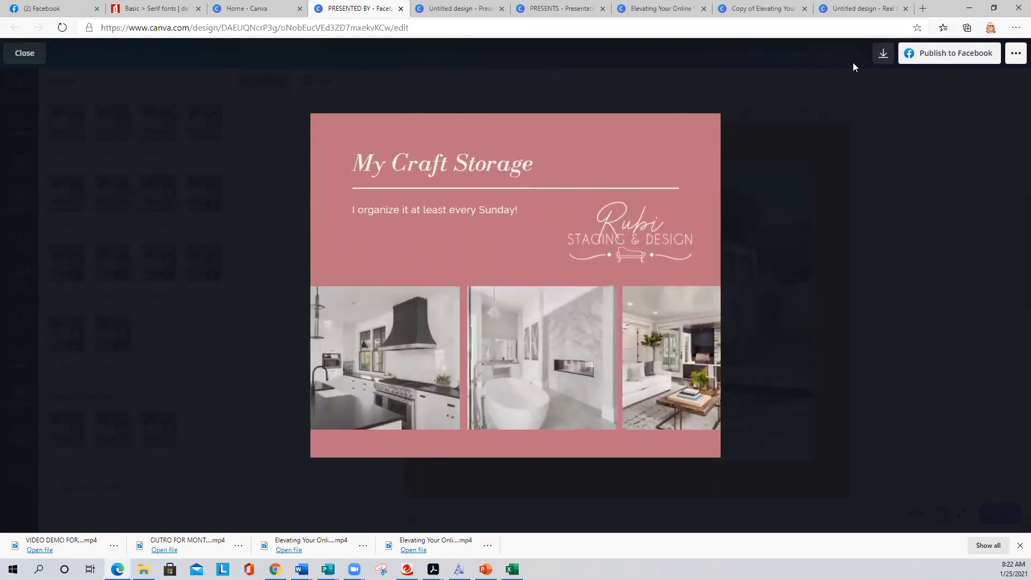
left_click(25, 53)
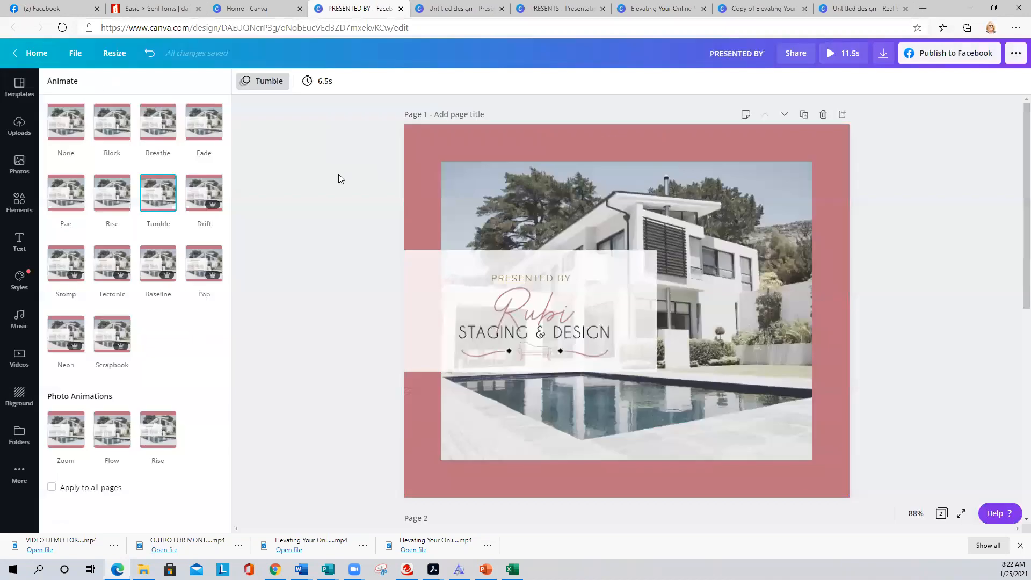
- Set page 1's duration to 3.0 seconds and page 2's to 3.5 seconds
left_click(330, 171)
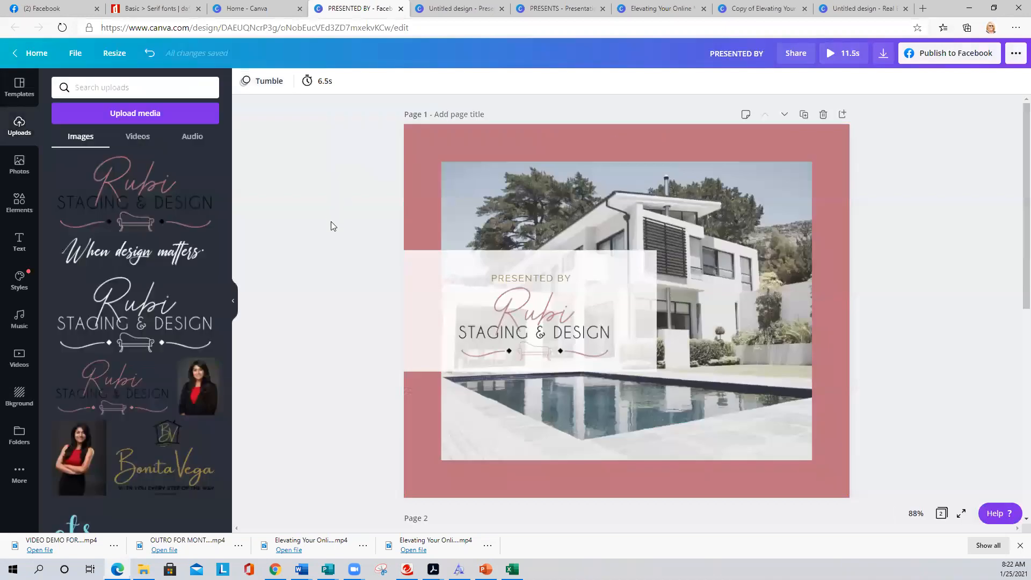
left_click(327, 83)
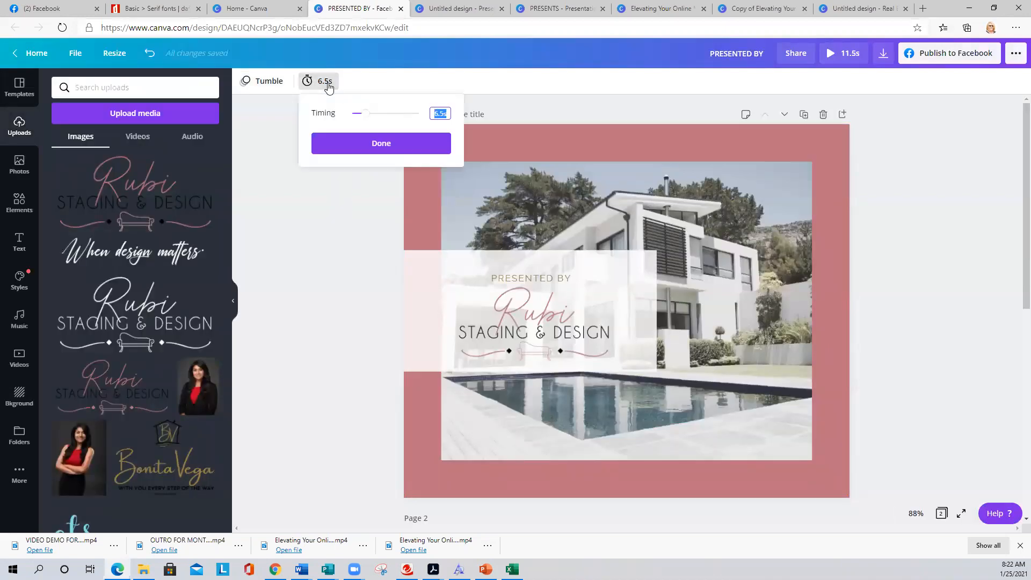
left_click_drag(367, 121, 359, 121)
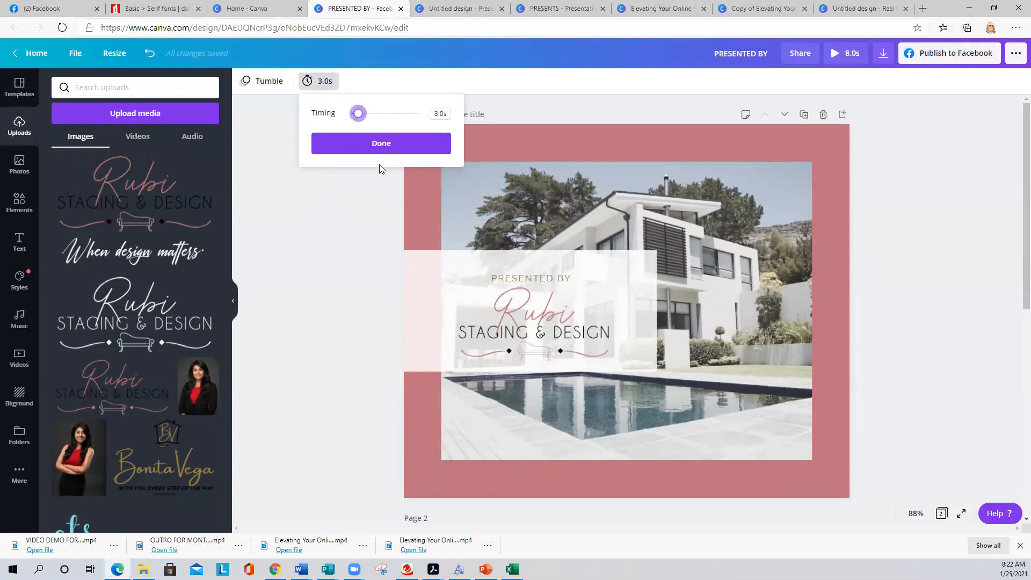
left_click(363, 142)
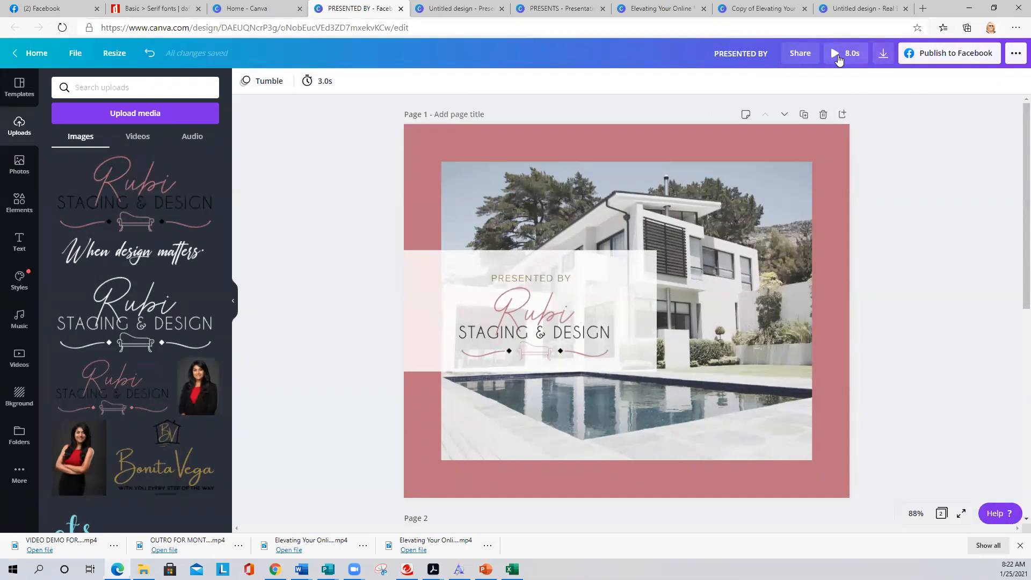
scroll(530, 362, "down", 5)
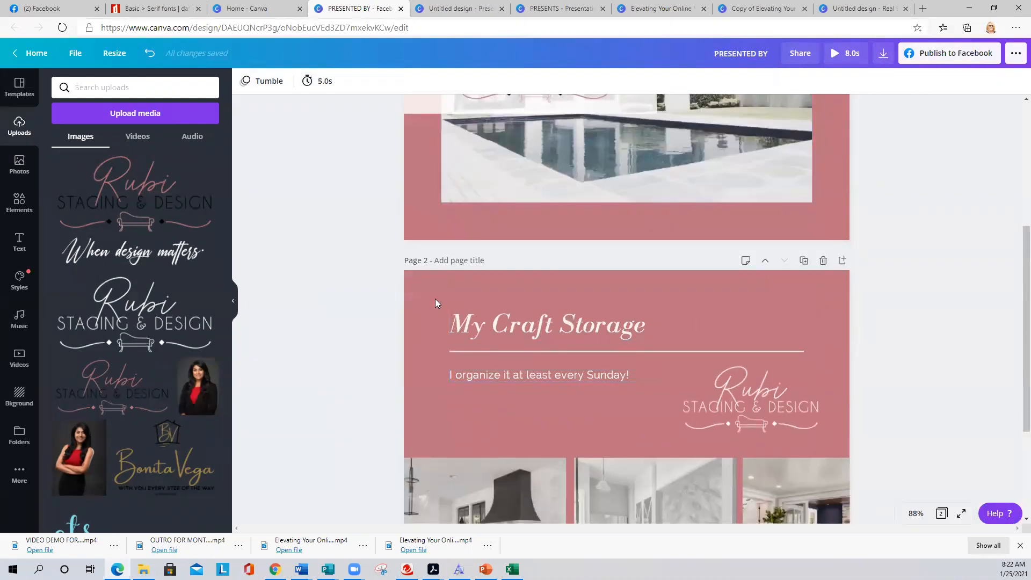
left_click(416, 281)
left_click(346, 85)
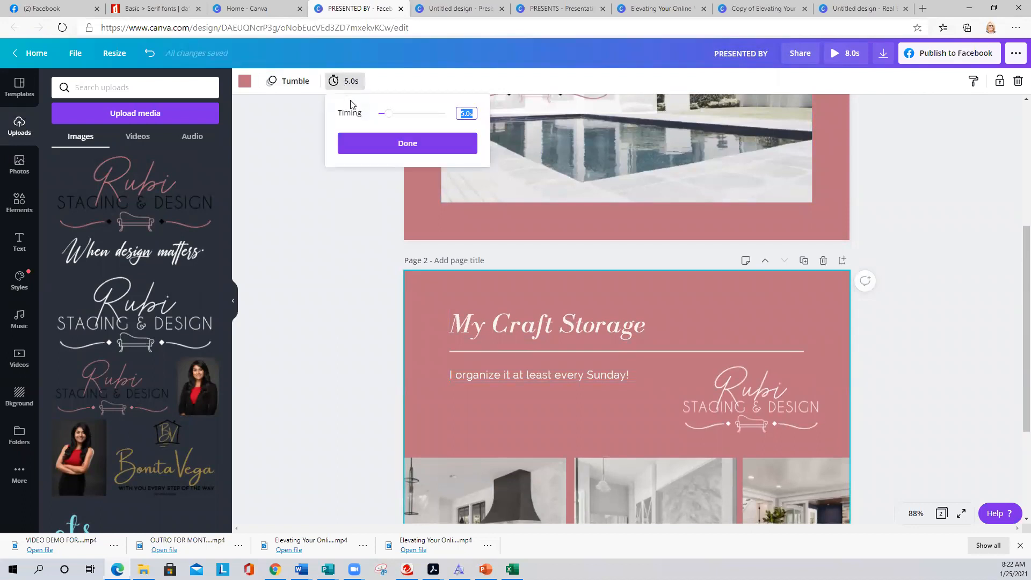
left_click_drag(387, 114, 385, 114)
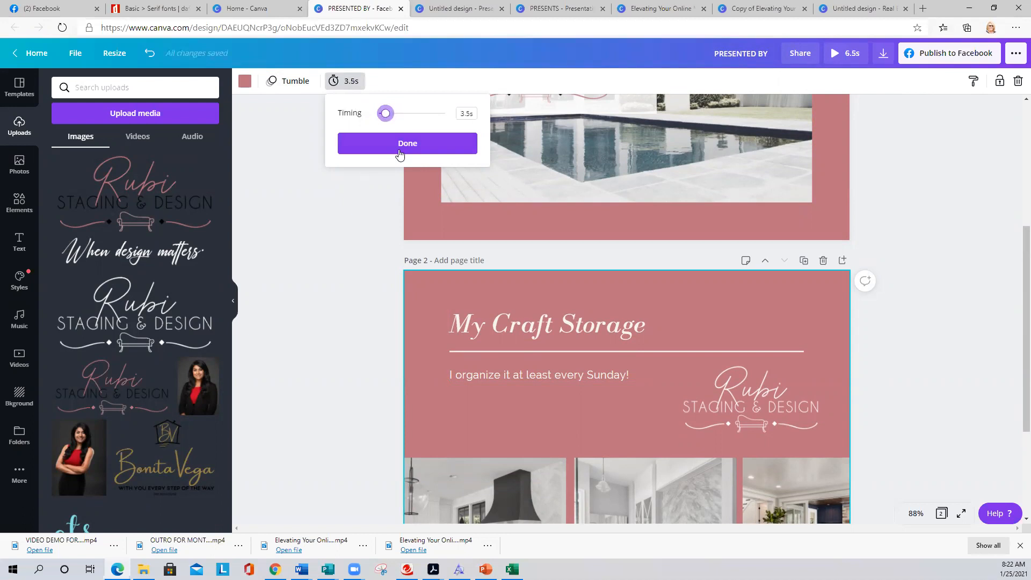
left_click(400, 155)
left_click(329, 195)
scroll(334, 225, "up", 5)
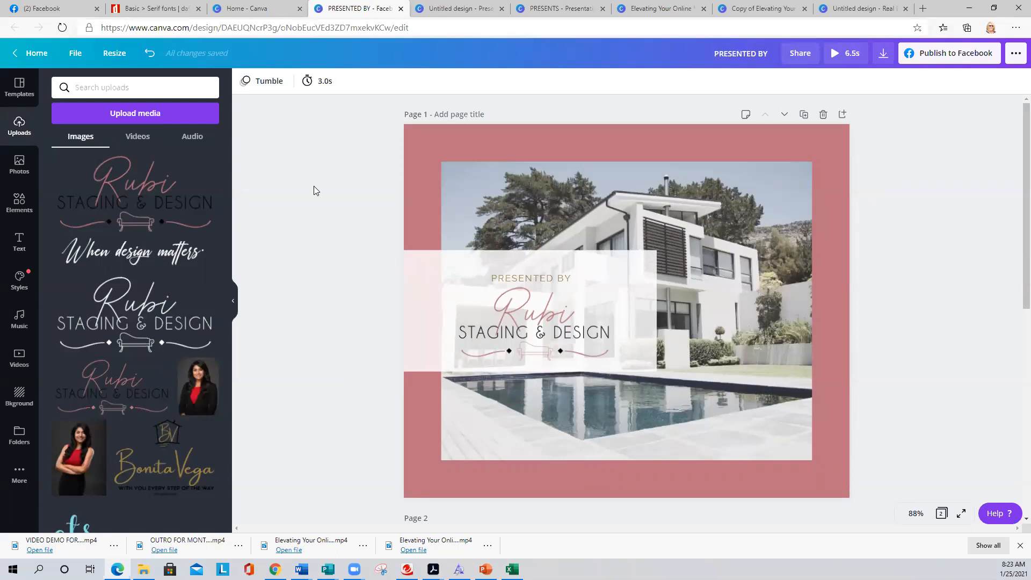
left_click(19, 279)
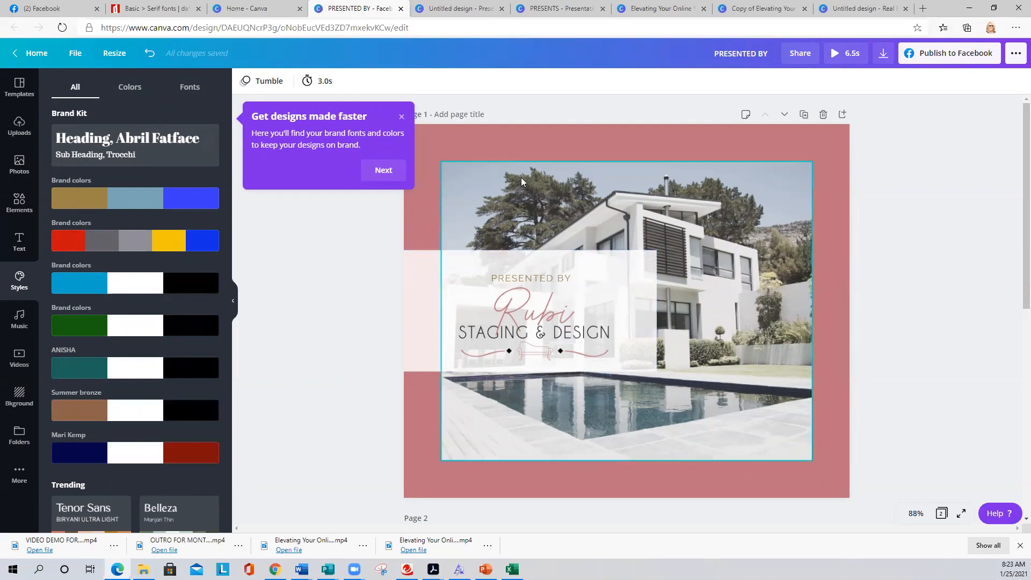
left_click(487, 141)
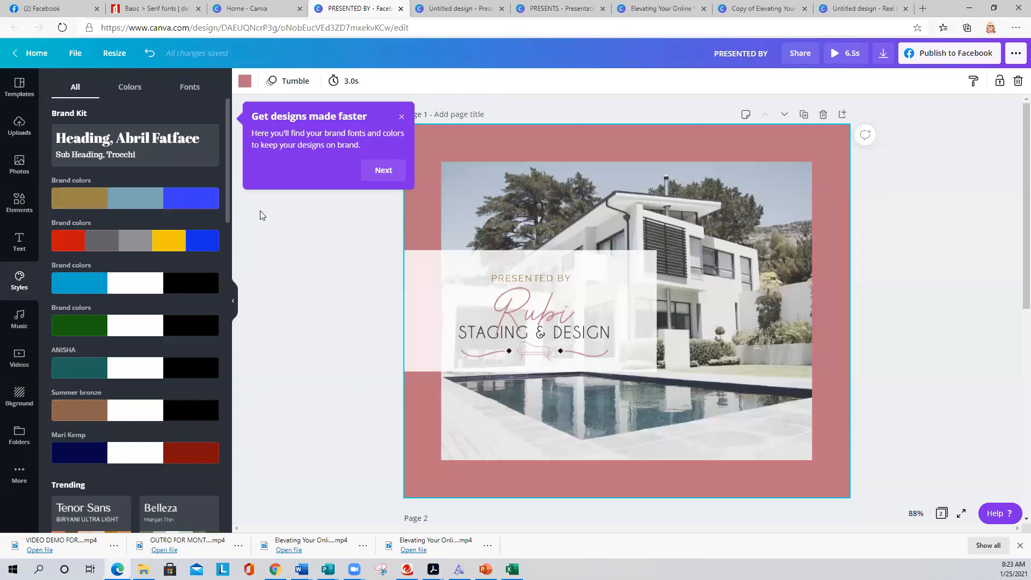
left_click(303, 237)
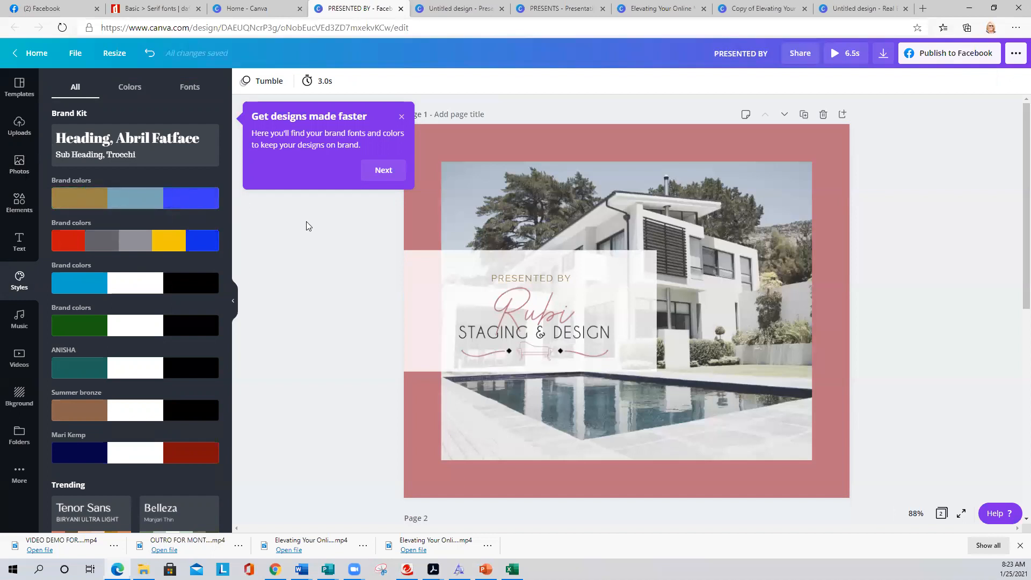
left_click(16, 126)
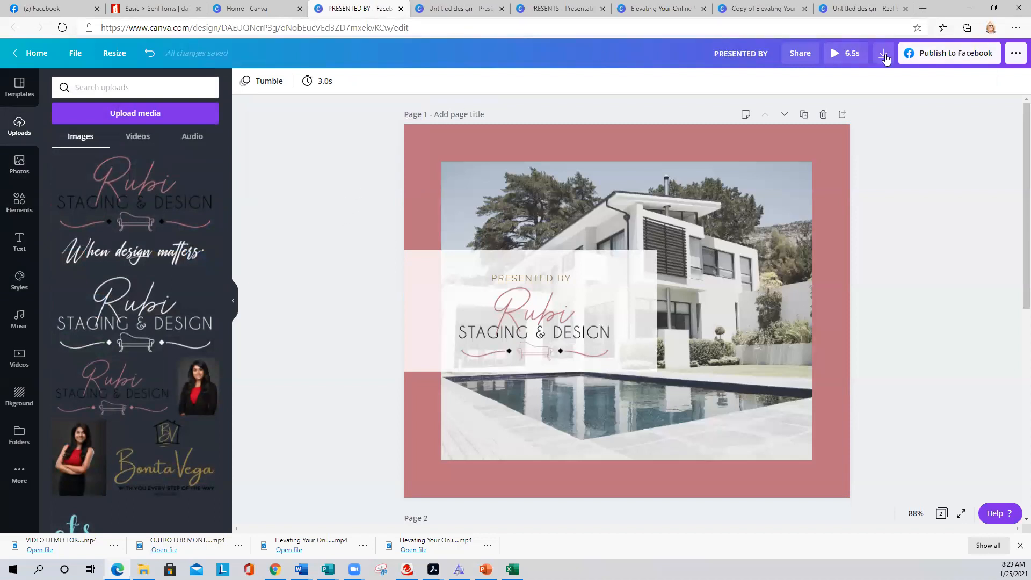
left_click(834, 54)
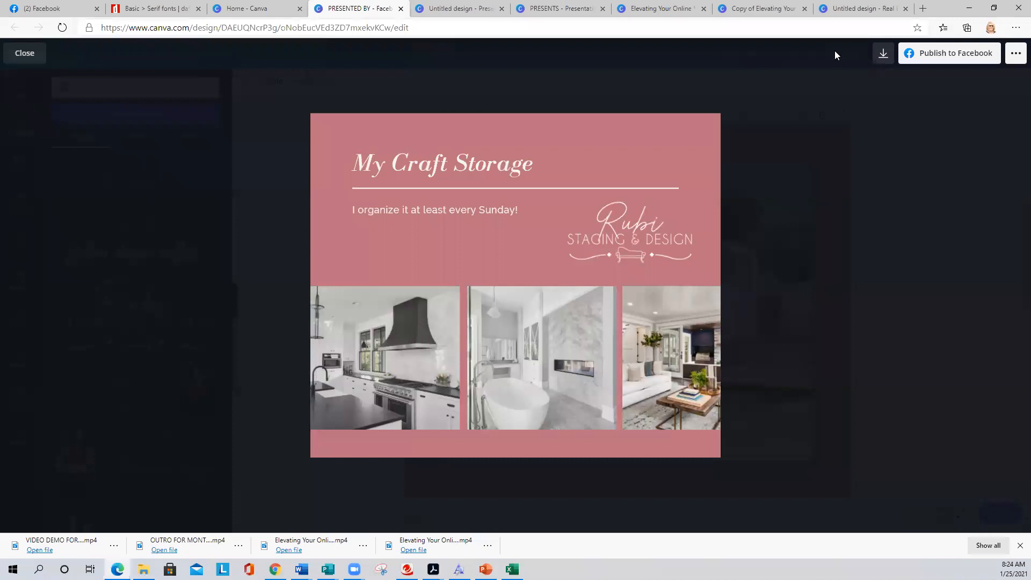
left_click(31, 59)
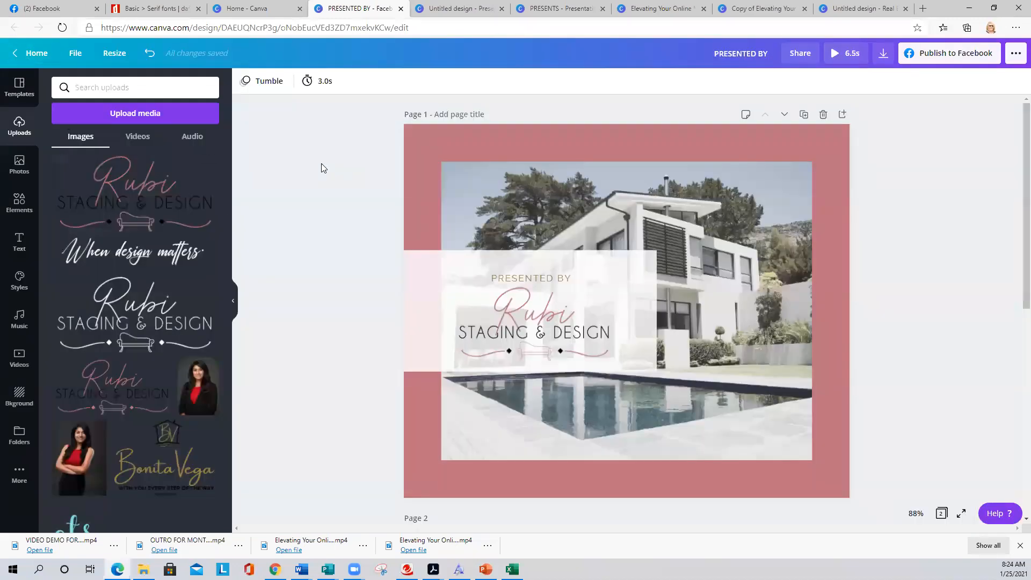
- Start a Facebook post to GTS Marketing Works captioned 'New on the market, Condo in Morgan Hill, call today for your private showing before its gone!'
left_click(961, 59)
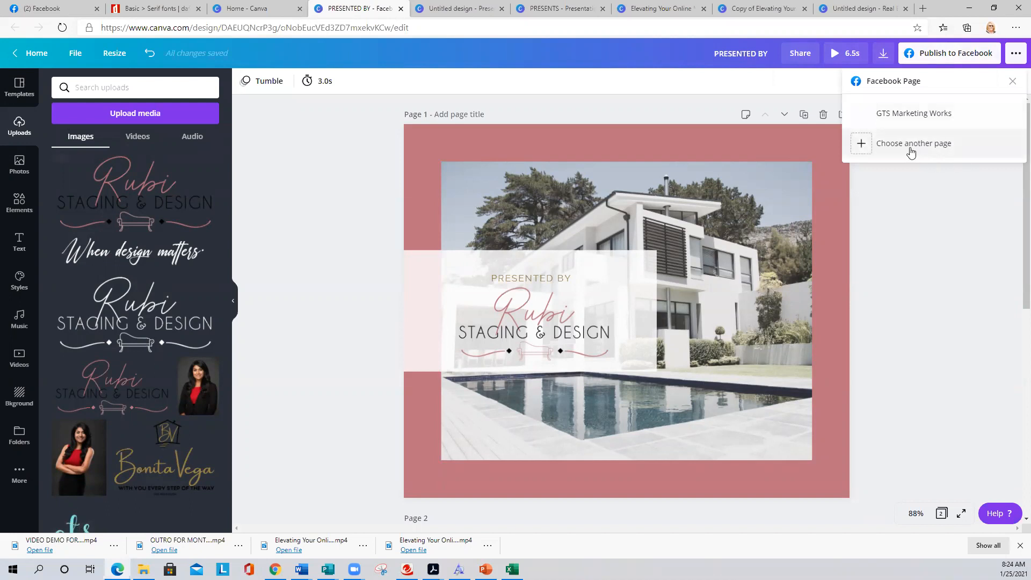
left_click(905, 119)
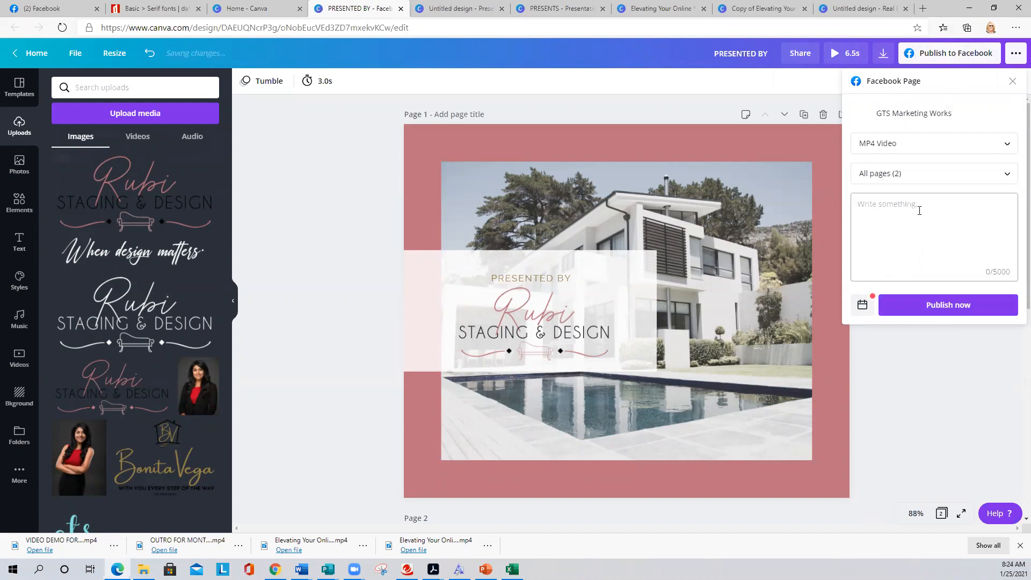
type("v")
key("BackSpace")
type("New on the market, Condo in Morgan Hill, call today for your free")
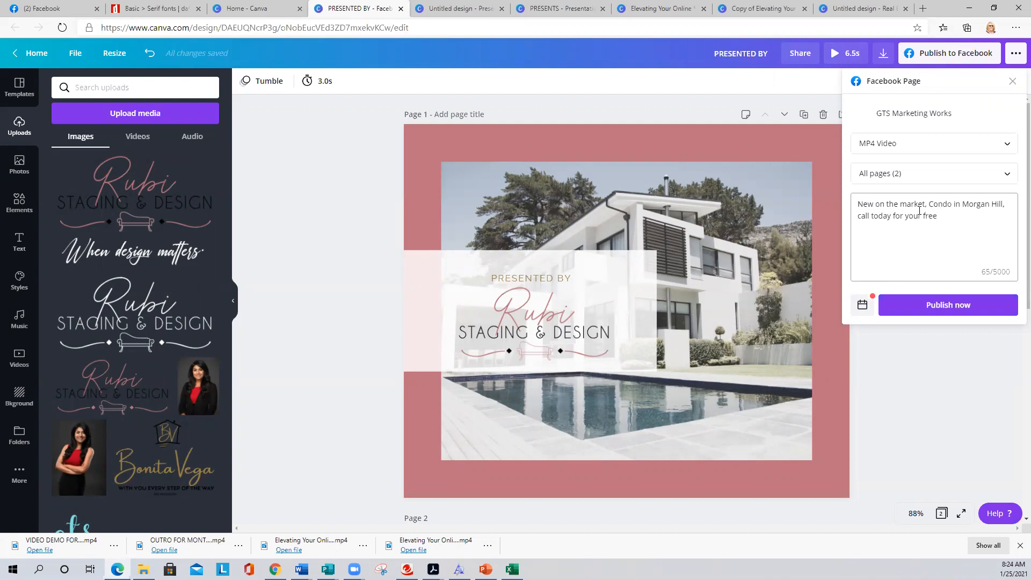
key("BackSpace")
key("BackSpace")
key("BackSpace")
key("BackSpace")
key("BackSpace")
type("private showing before its gone!")
- Add 'OWN YOUR OWN SPACE!' and the contact phone number on new lines
key("Return")
key("Return")
type("o")
key("BackSpace")
type("OW")
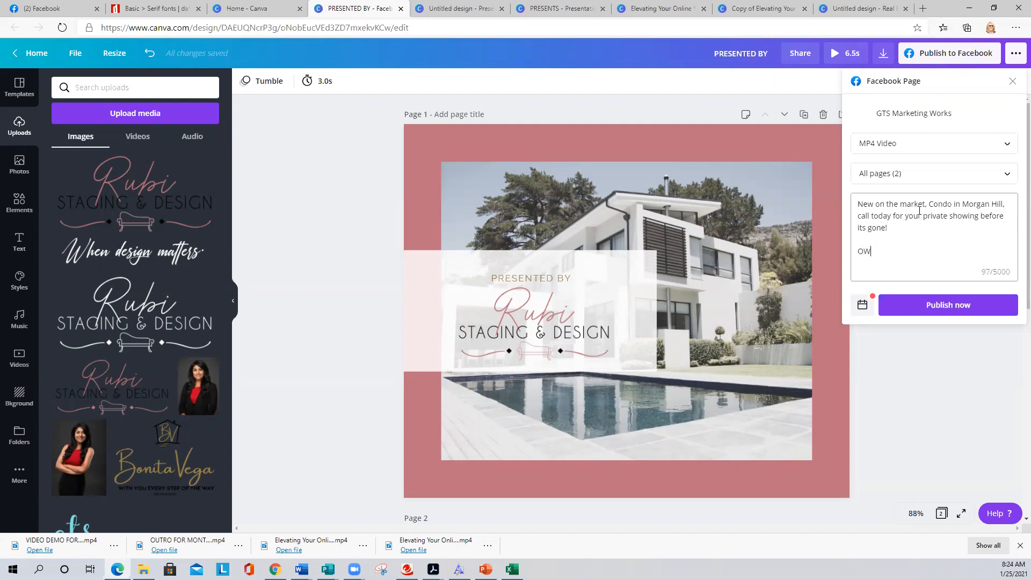
type("N YOUR OWN SPACE!")
key("Return")
key("Return")
type("92")
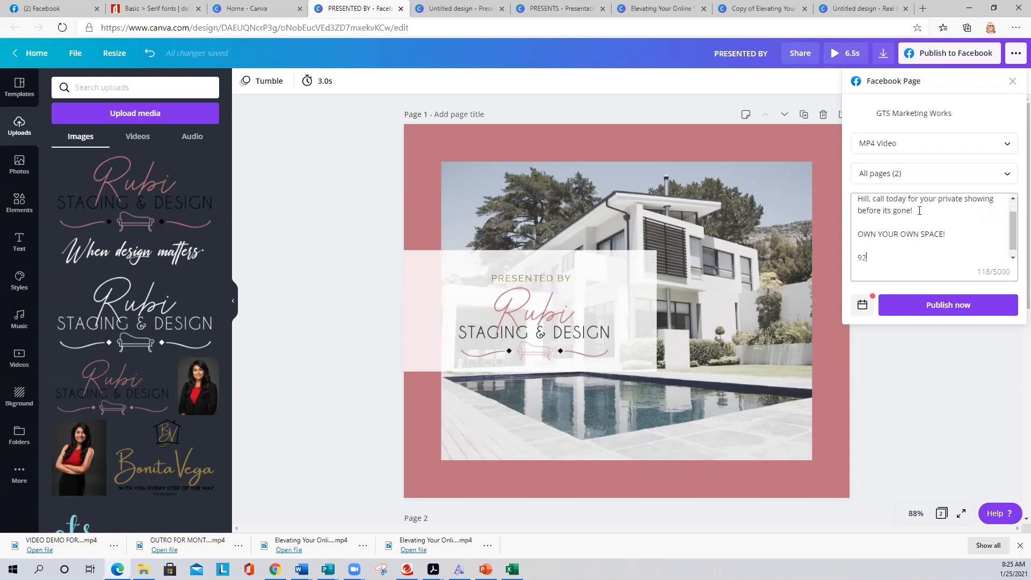
type("5-555-1212")
- Publish the two-page video post to the GTS Marketing Works Facebook page
left_click(945, 303)
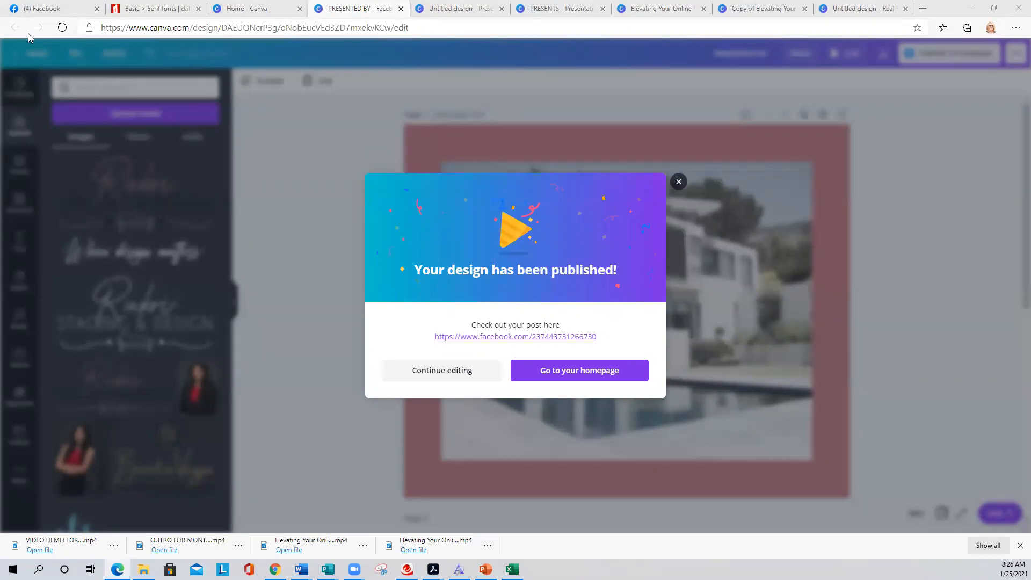
- Switch to Facebook, refresh the feed and open the GTS Marketing Works page
left_click(9, 10)
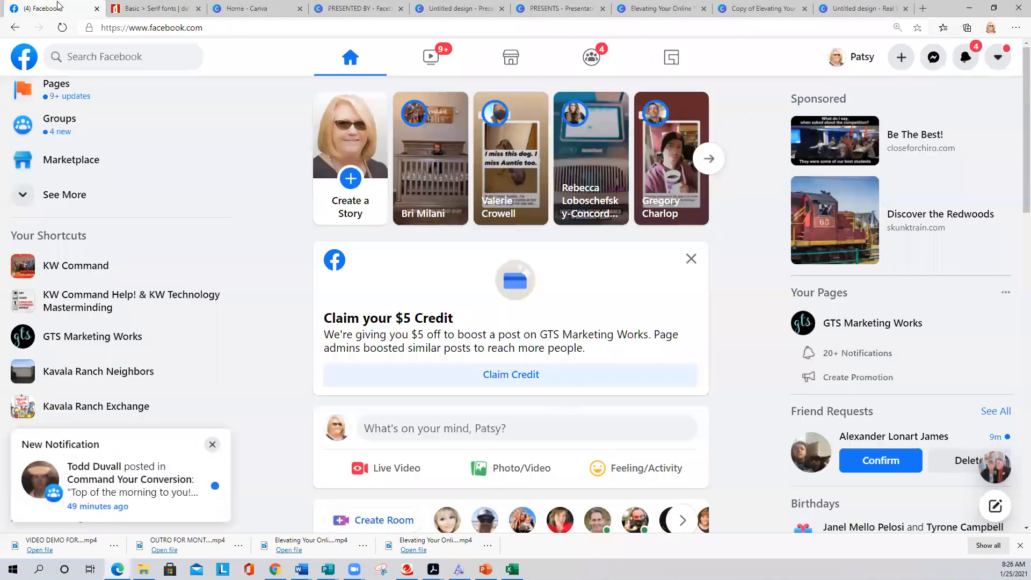
left_click(349, 63)
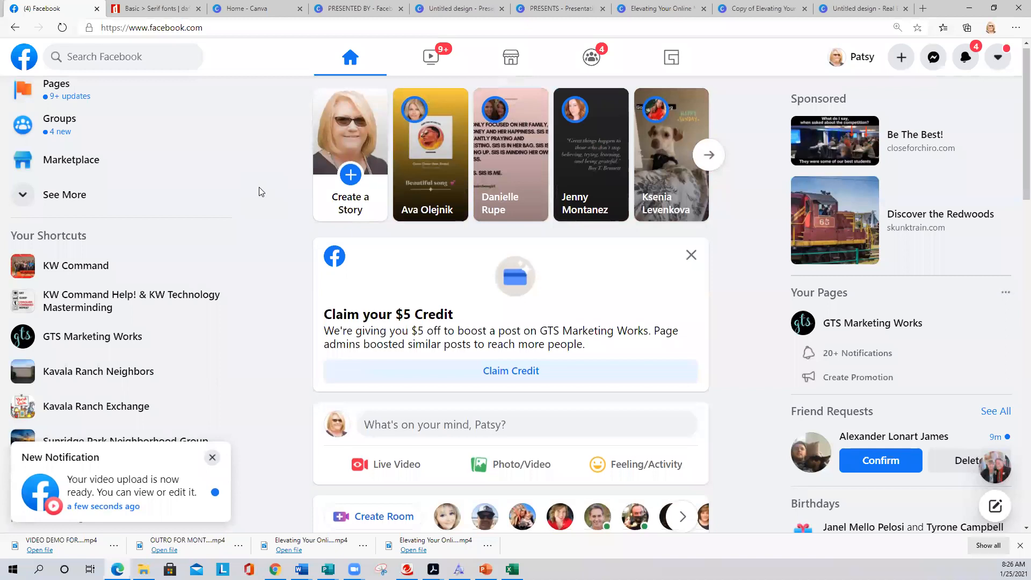
scroll(260, 192, "down", 5)
scroll(260, 193, "down", 12)
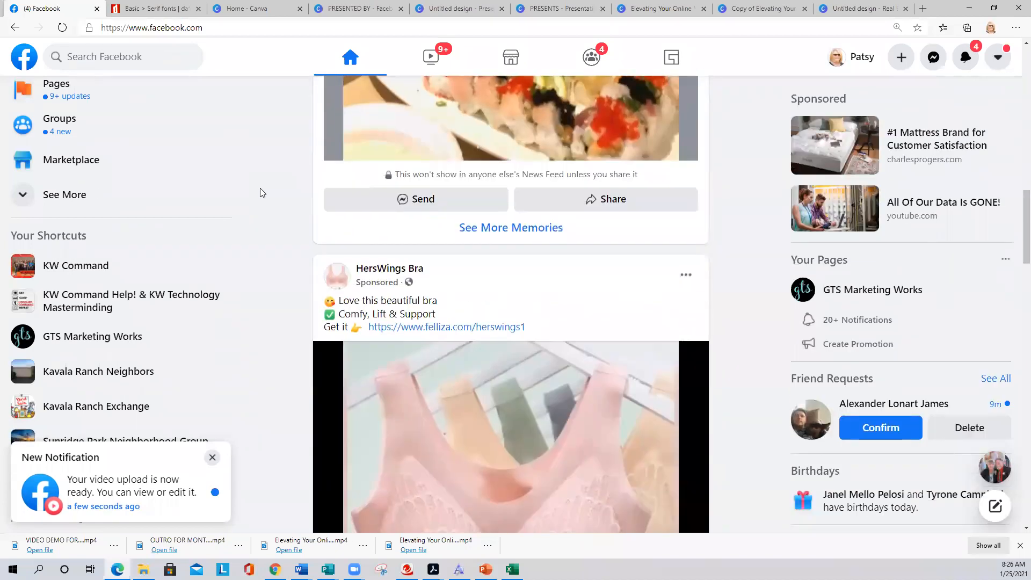
scroll(260, 192, "down", 5)
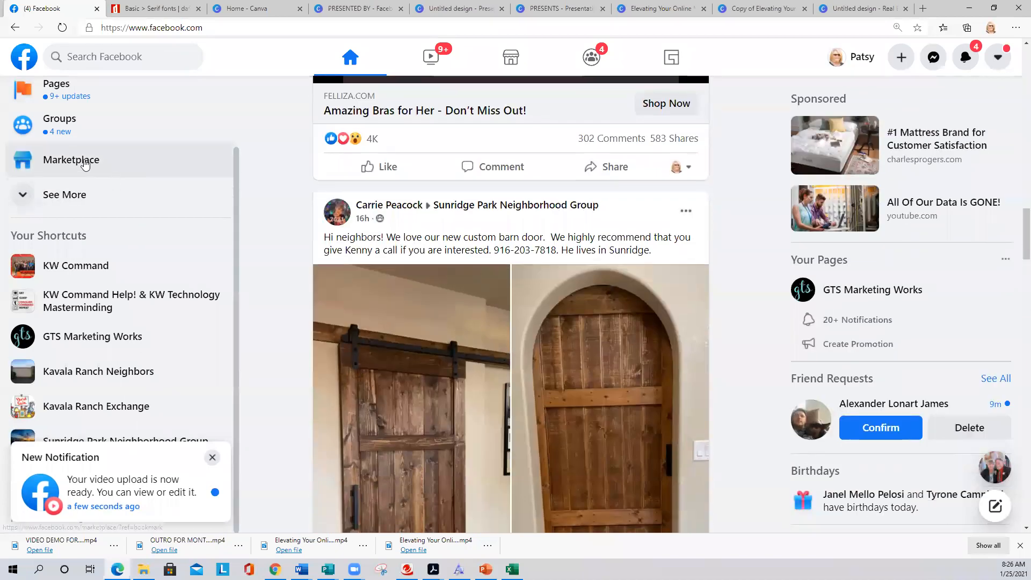
left_click(58, 87)
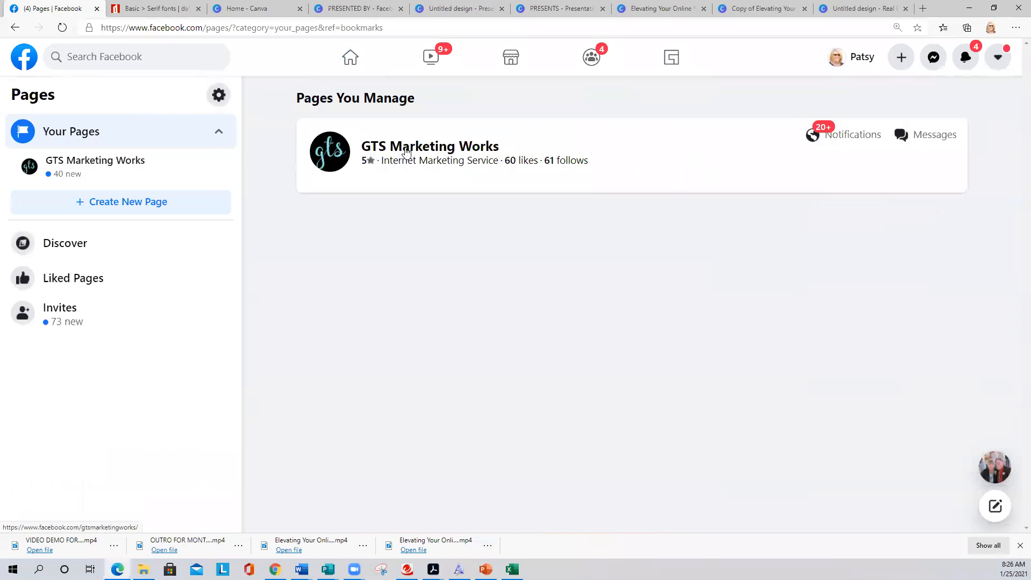
left_click(405, 152)
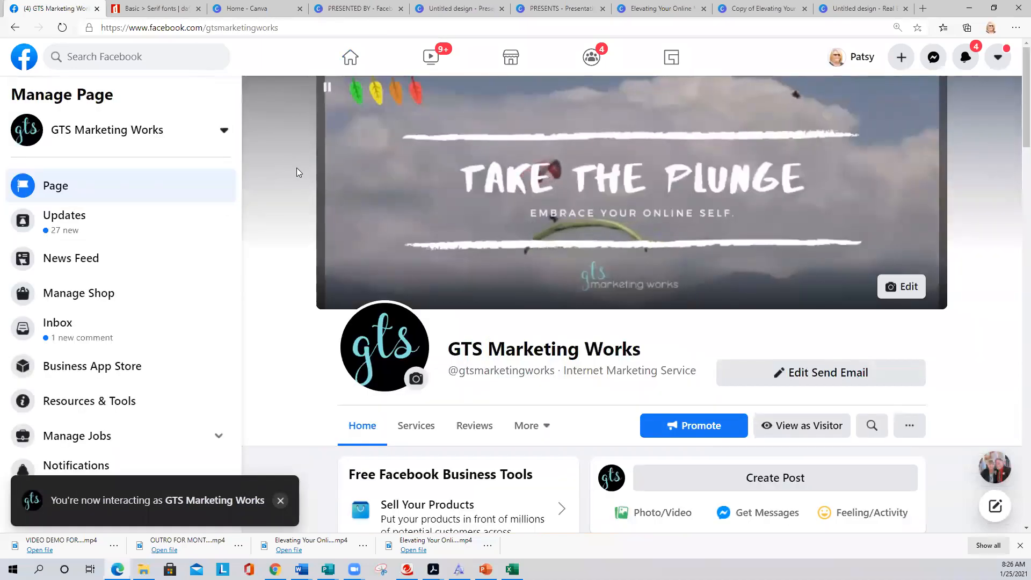
scroll(298, 169, "down", 3)
scroll(299, 172, "down", 4)
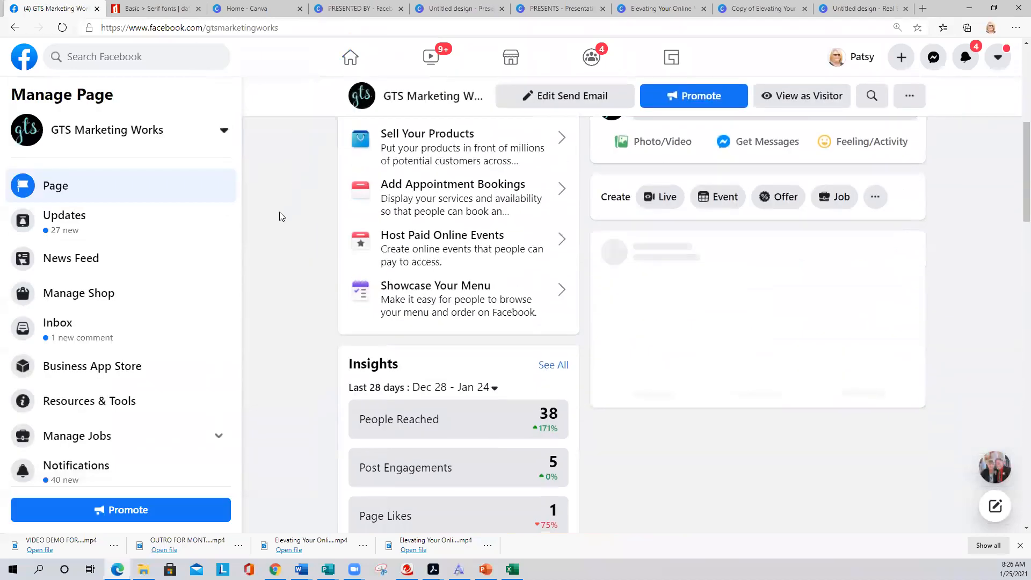
scroll(299, 268, "up", 3)
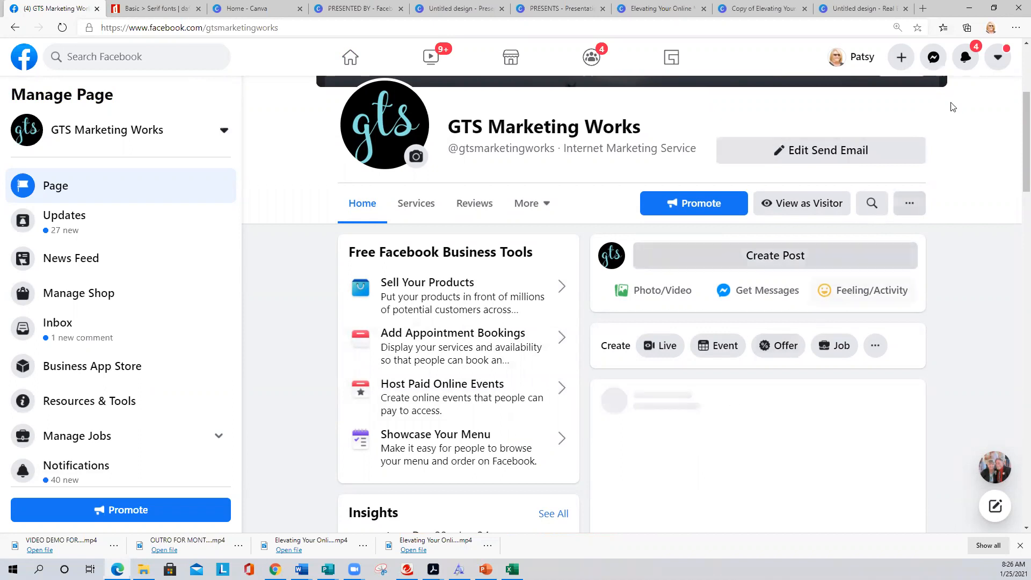
- Check notifications, then reopen the GTS Marketing Works page and scroll to the new condo post
left_click(964, 58)
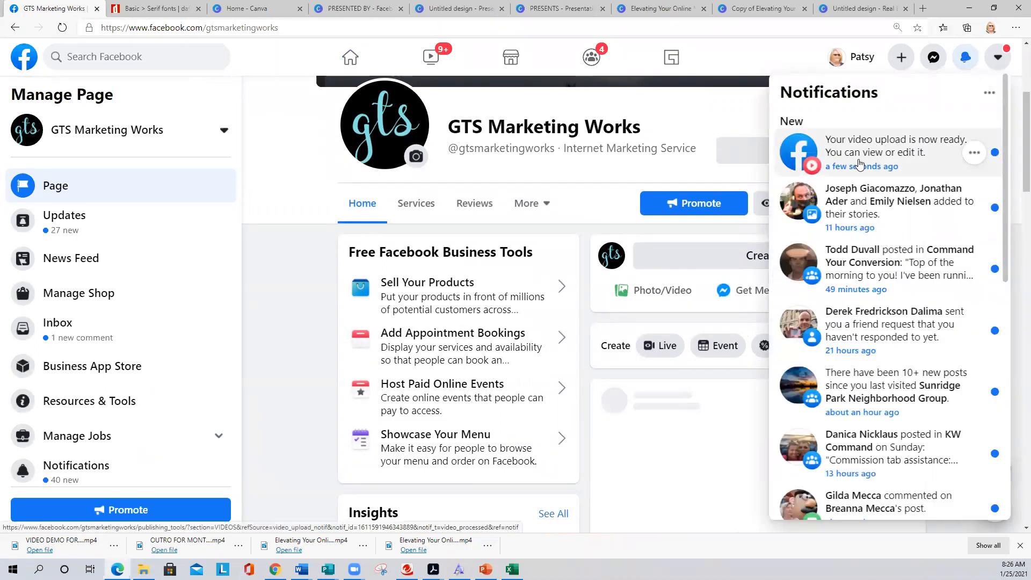
left_click(350, 57)
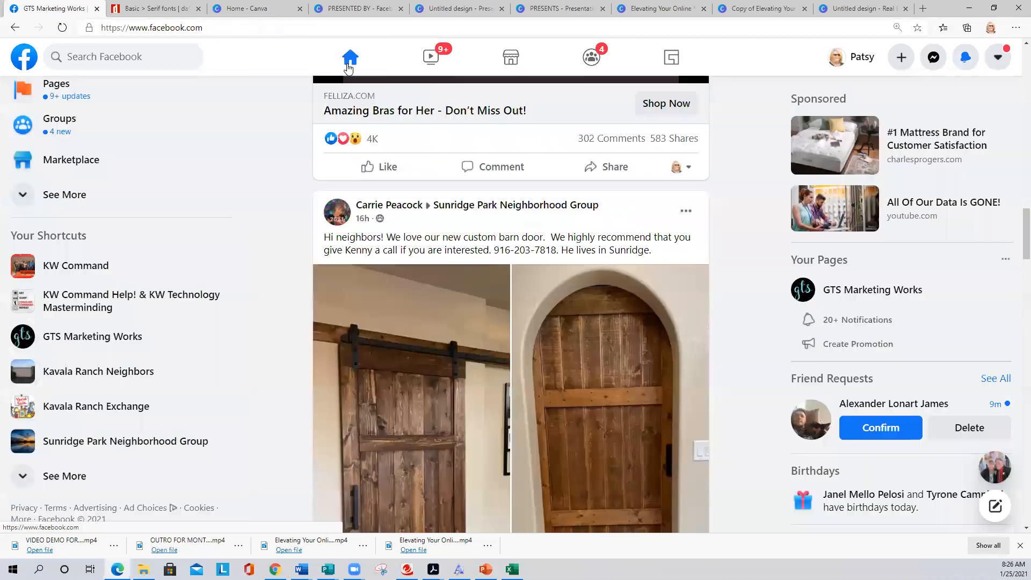
left_click(64, 89)
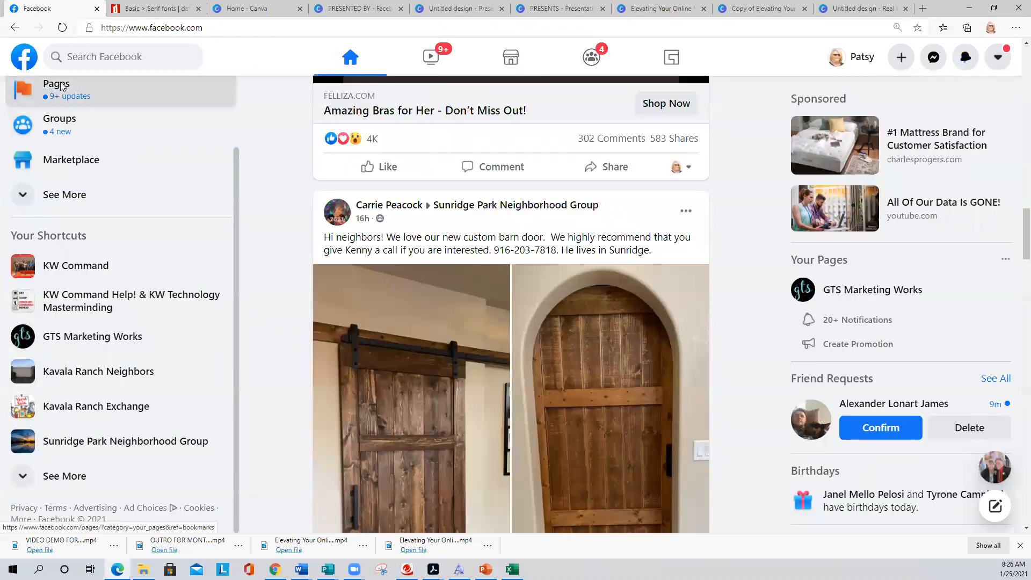
left_click(435, 154)
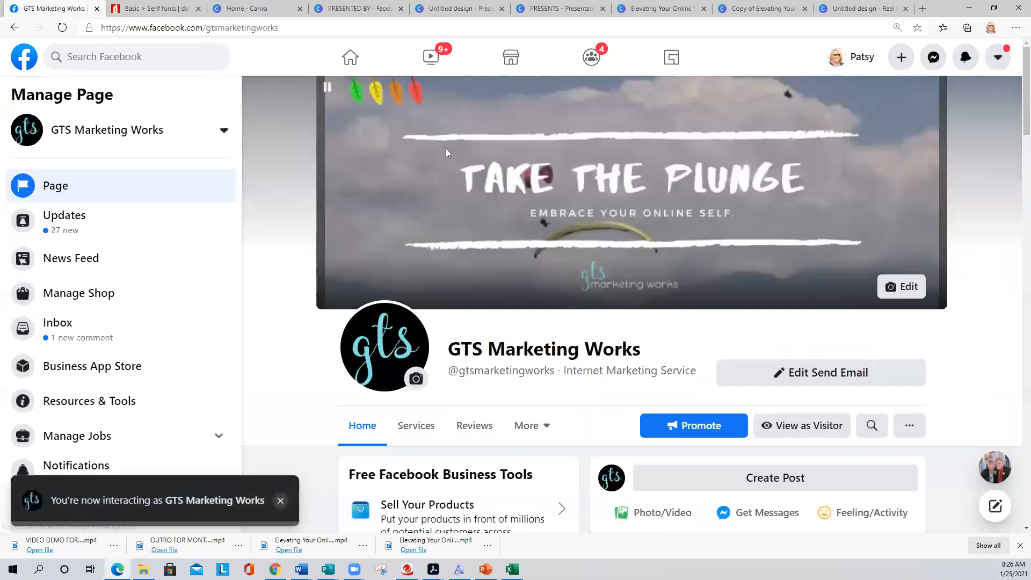
scroll(446, 156, "down", 5)
scroll(453, 177, "down", 3)
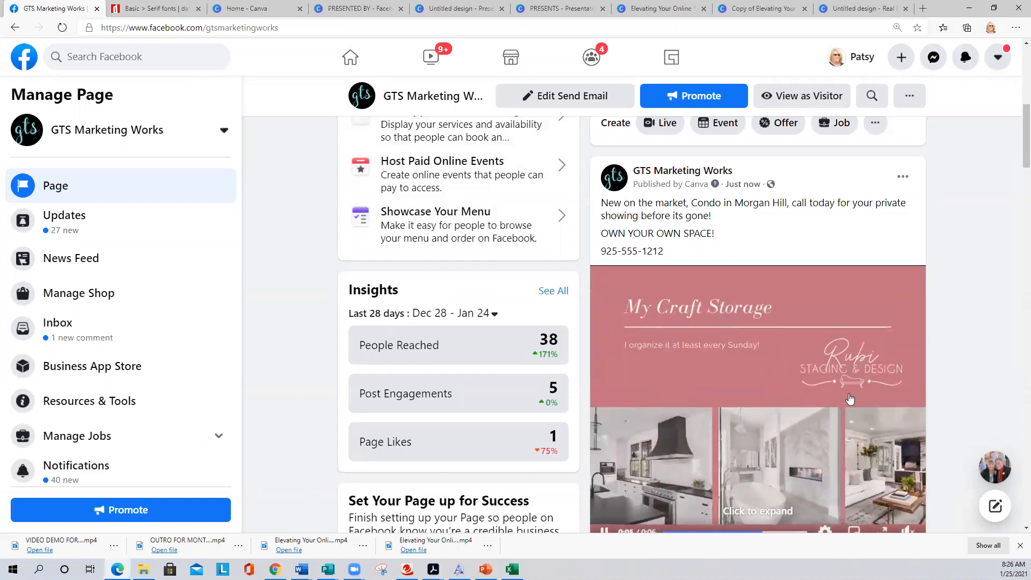
scroll(849, 398, "down", 4)
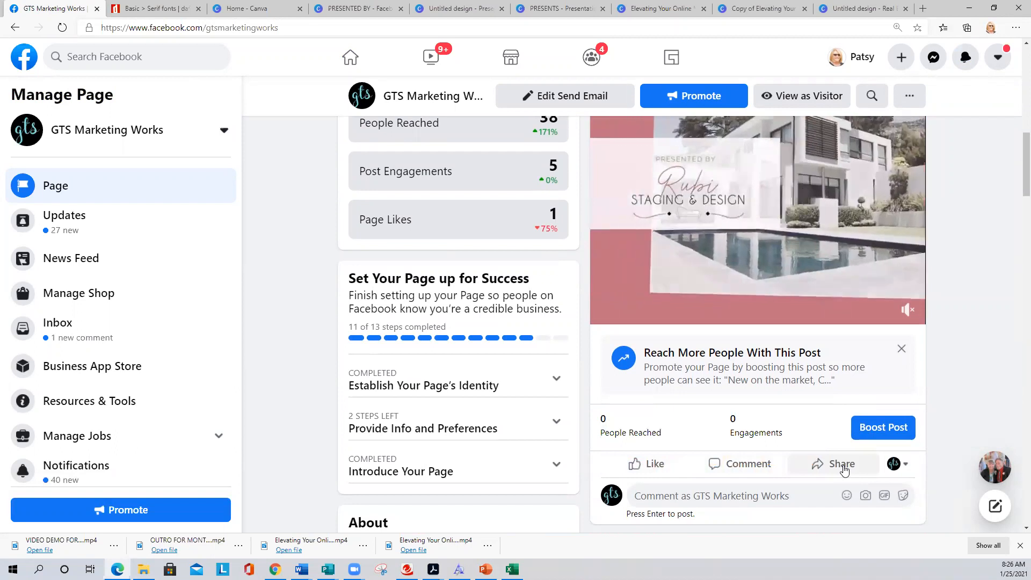
scroll(844, 470, "up", 5)
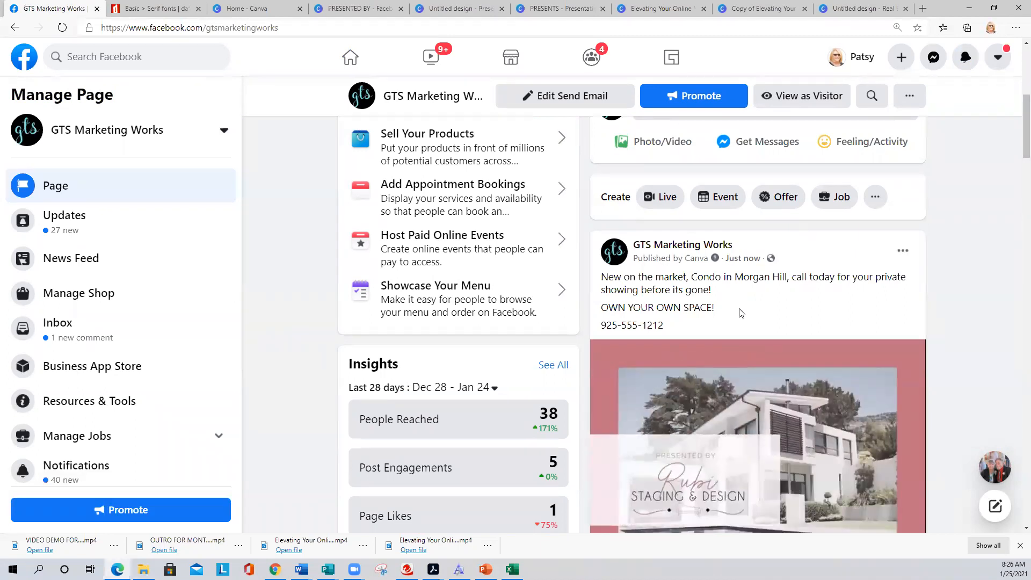
scroll(743, 315, "down", 1)
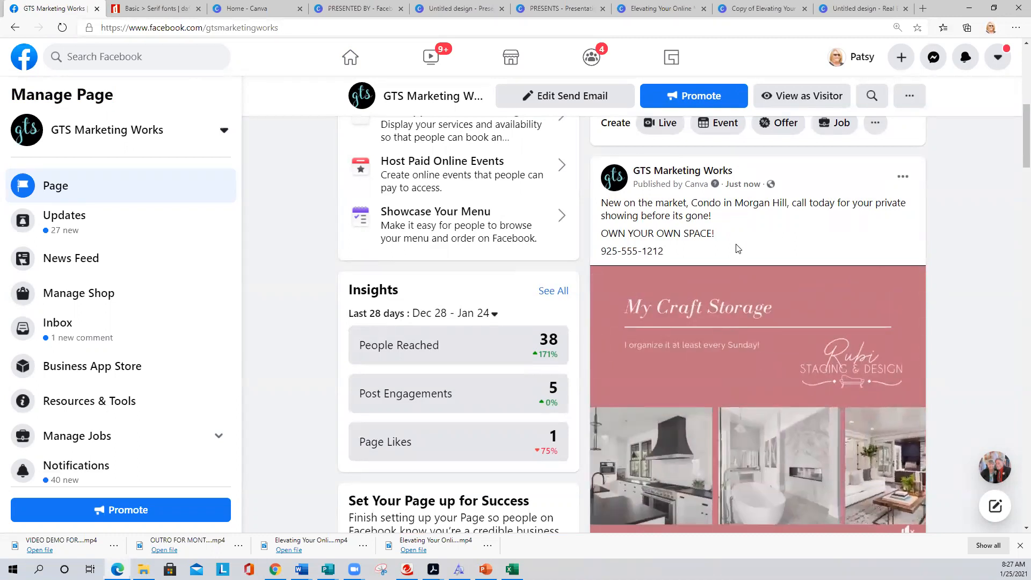
scroll(737, 248, "down", 3)
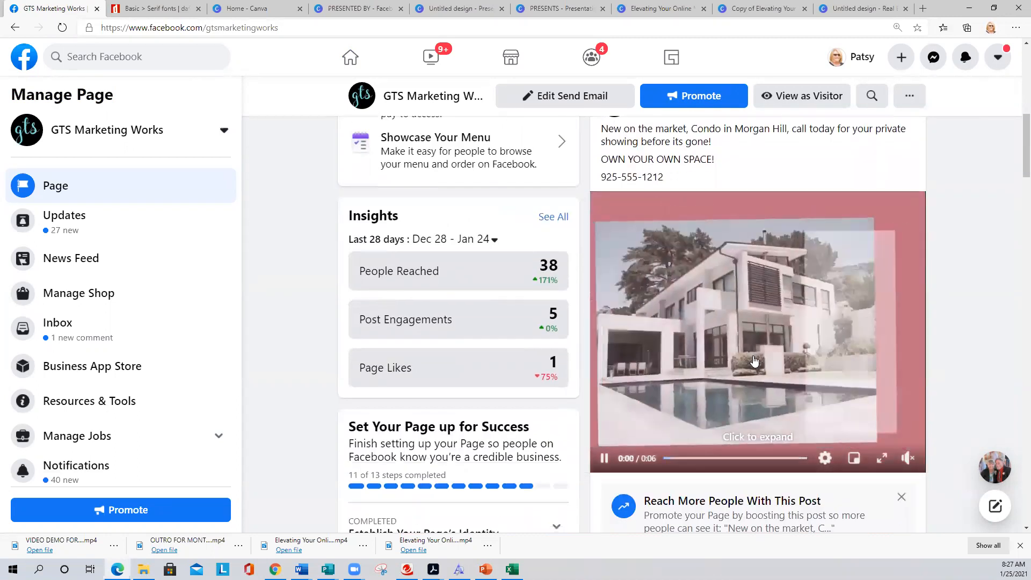
scroll(754, 362, "up", 4)
scroll(754, 362, "up", 3)
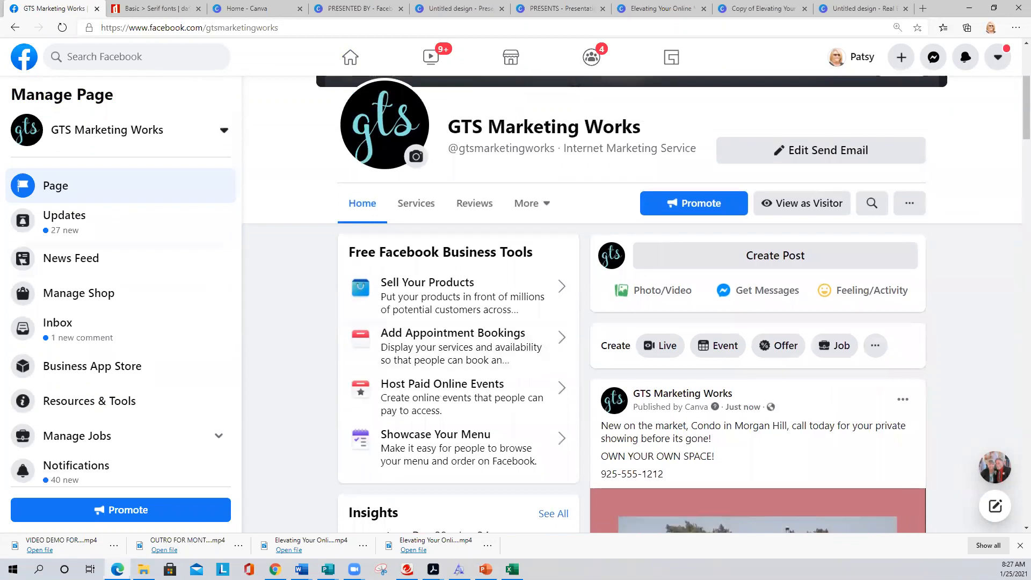
scroll(666, 338, "down", 6)
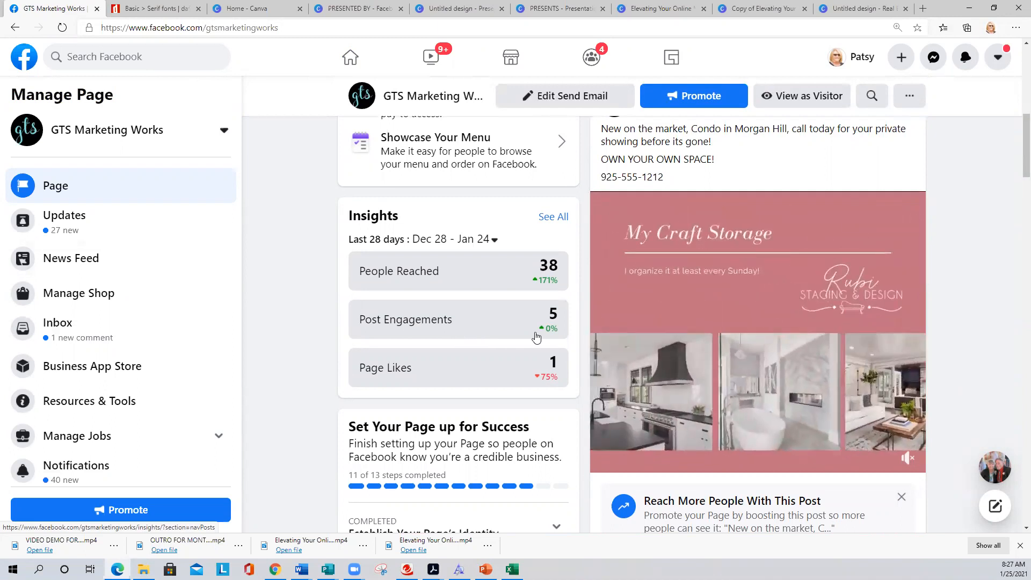
scroll(729, 389, "up", 1)
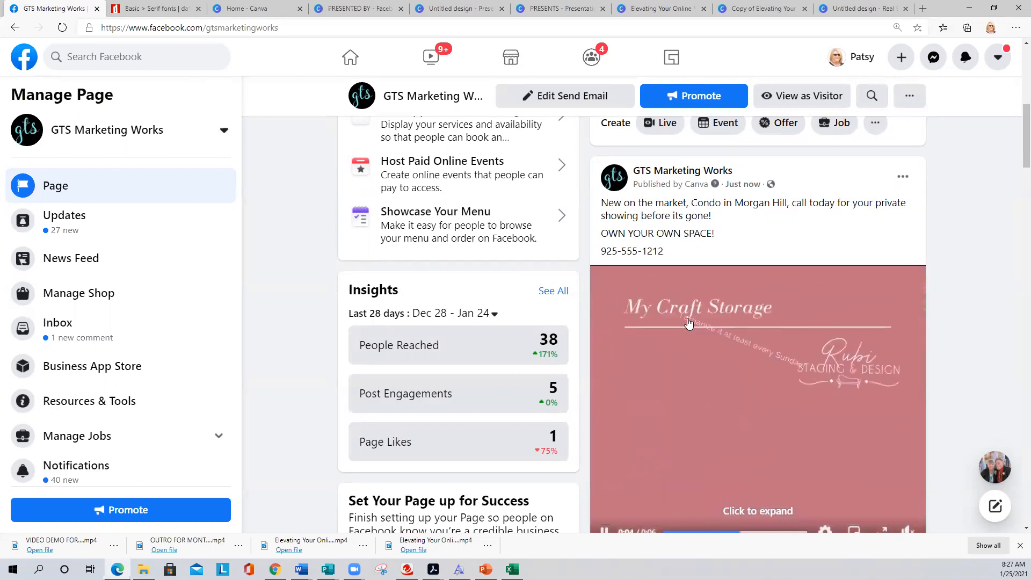
- Return to the Canva design, dismiss the published message and confirm MP4 Video as the download type
left_click(343, 8)
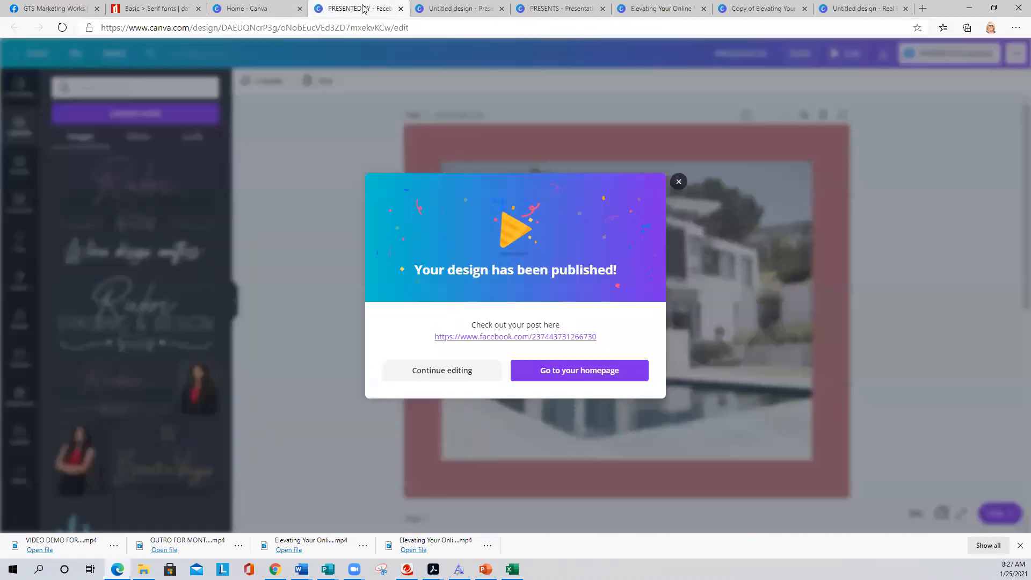
left_click(676, 181)
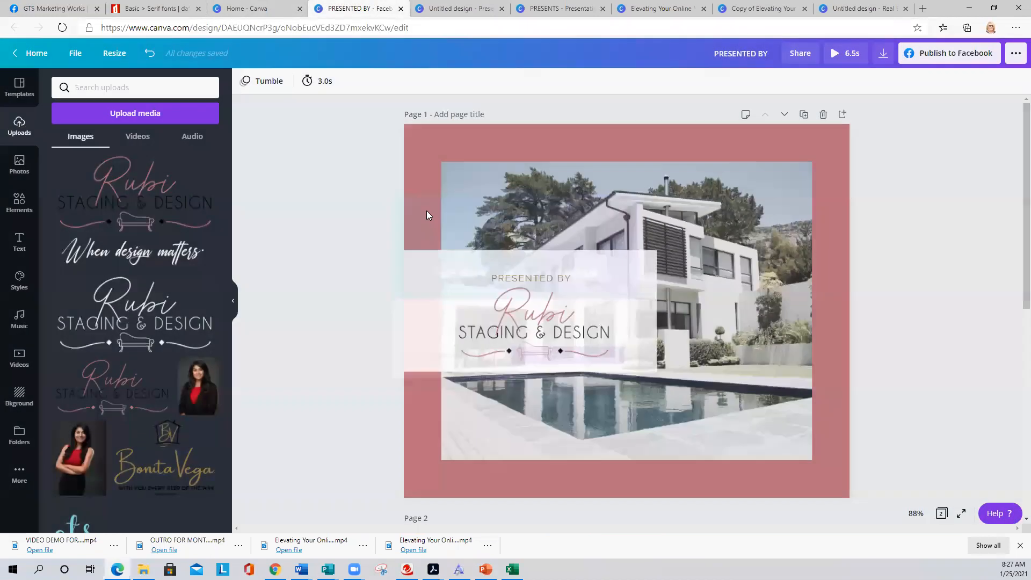
left_click(883, 54)
left_click(870, 129)
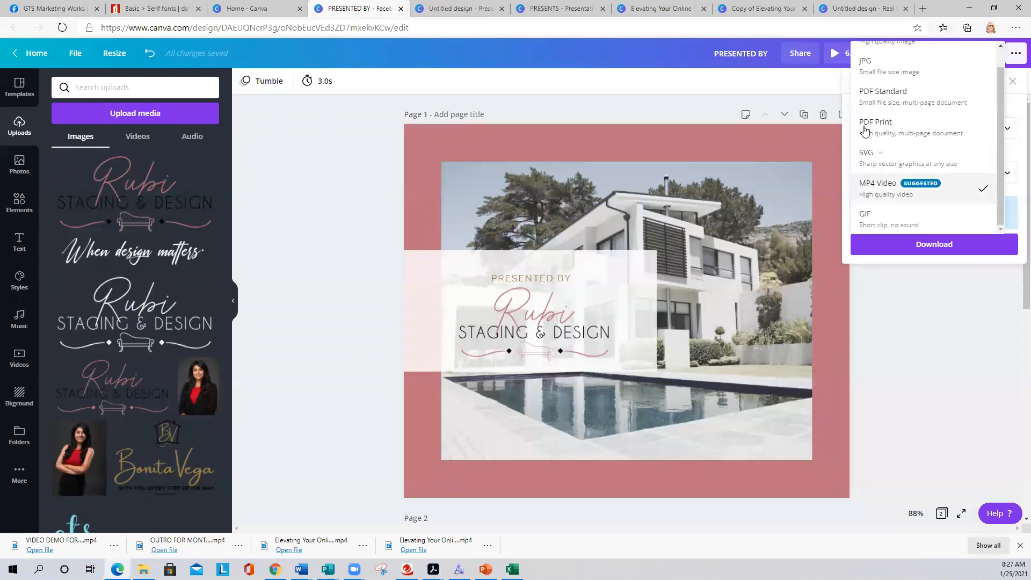
scroll(866, 84, "up", 1)
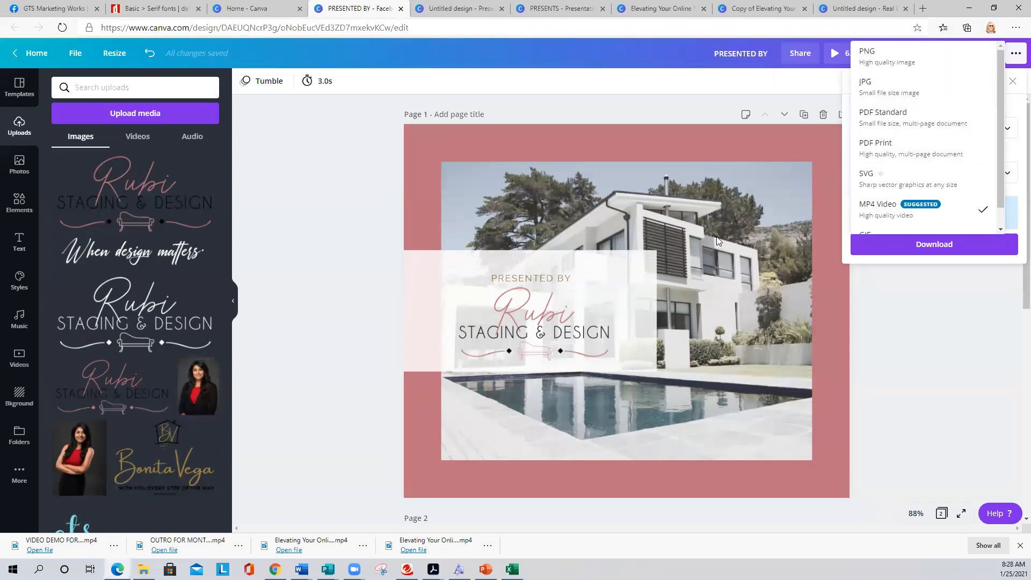
left_click(363, 197)
- Scroll through the pages and select the kitchen photo on page 2
scroll(363, 204, "down", 7)
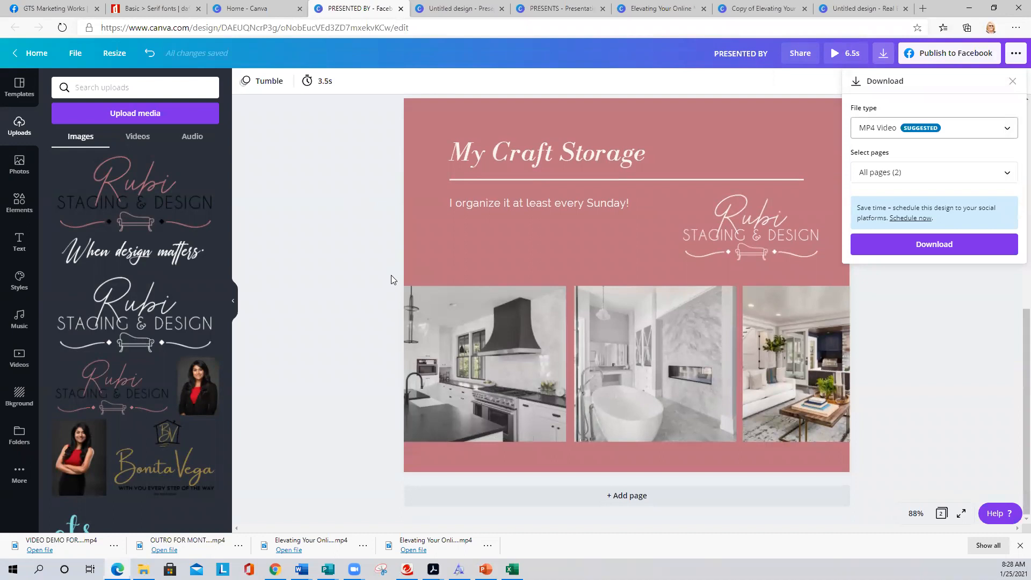
scroll(391, 275, "up", 7)
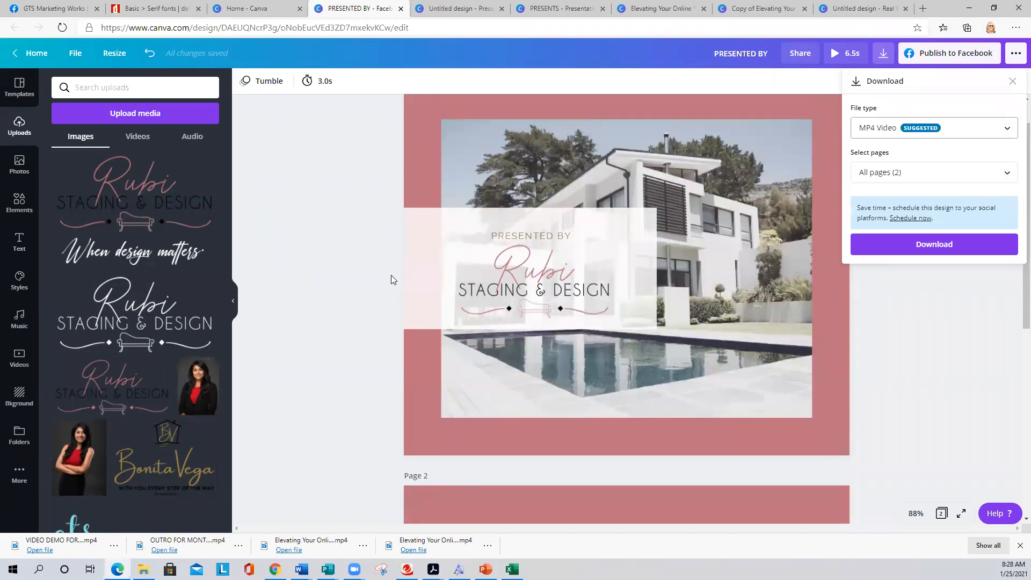
scroll(391, 275, "down", 7)
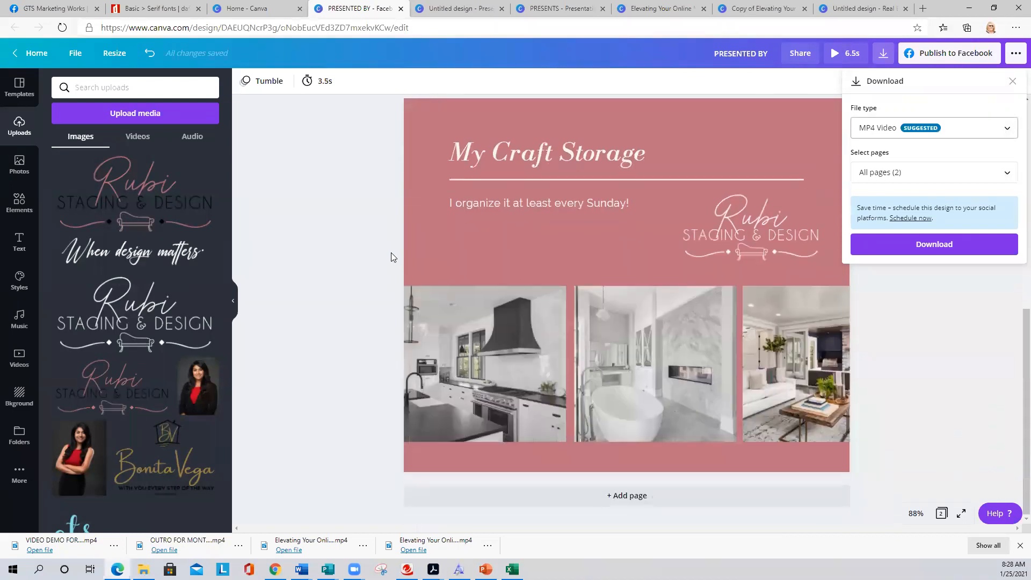
left_click(520, 348)
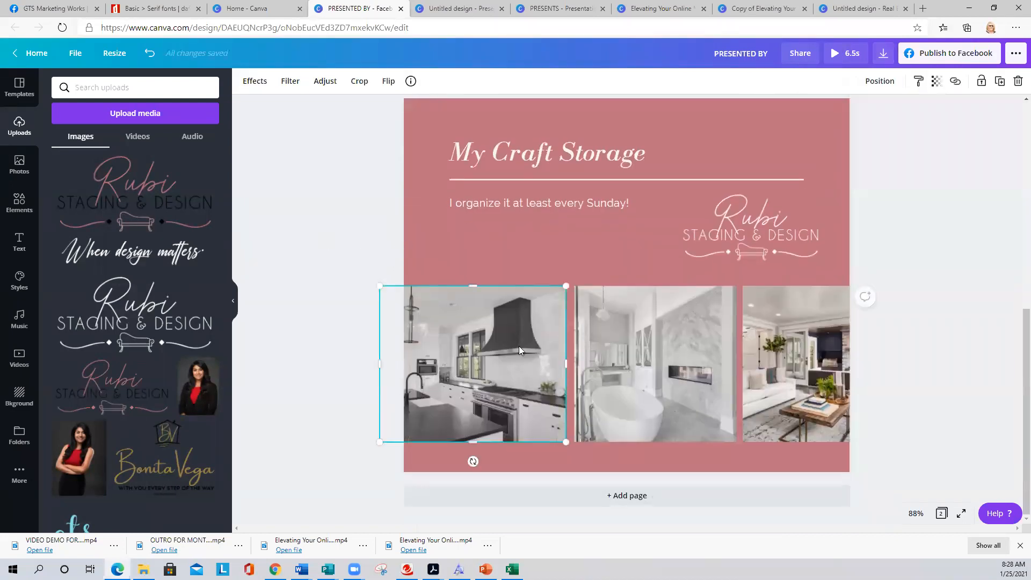
- Delete the kitchen and bathroom photos from page 2
key("Delete")
left_click(691, 364)
key("Delete")
left_click(764, 368)
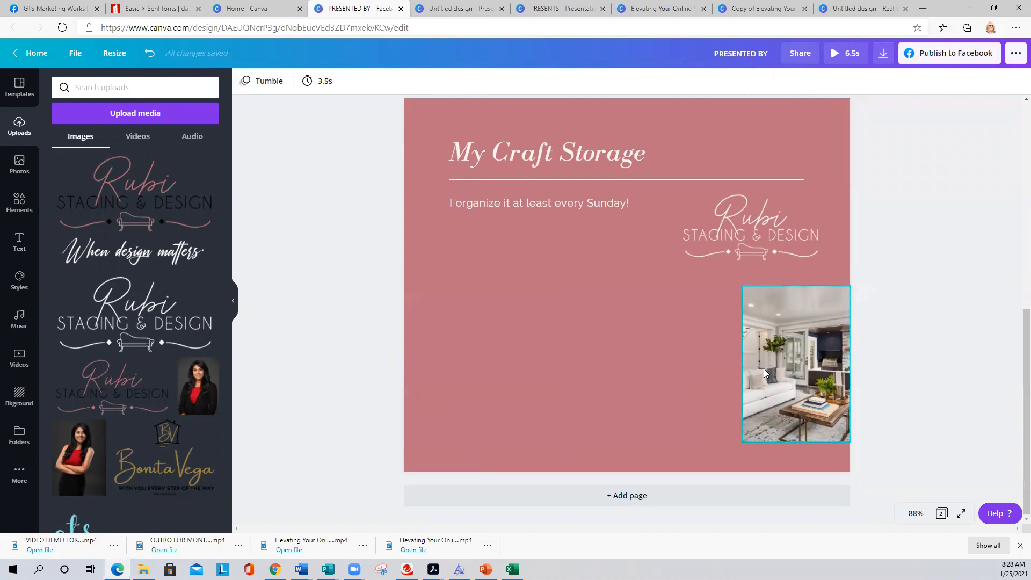
- Stretch the living-room photo across the page and down, moving the Rubi logo top-right
left_click_drag(740, 359, 403, 360)
left_click_drag(721, 242, 755, 138)
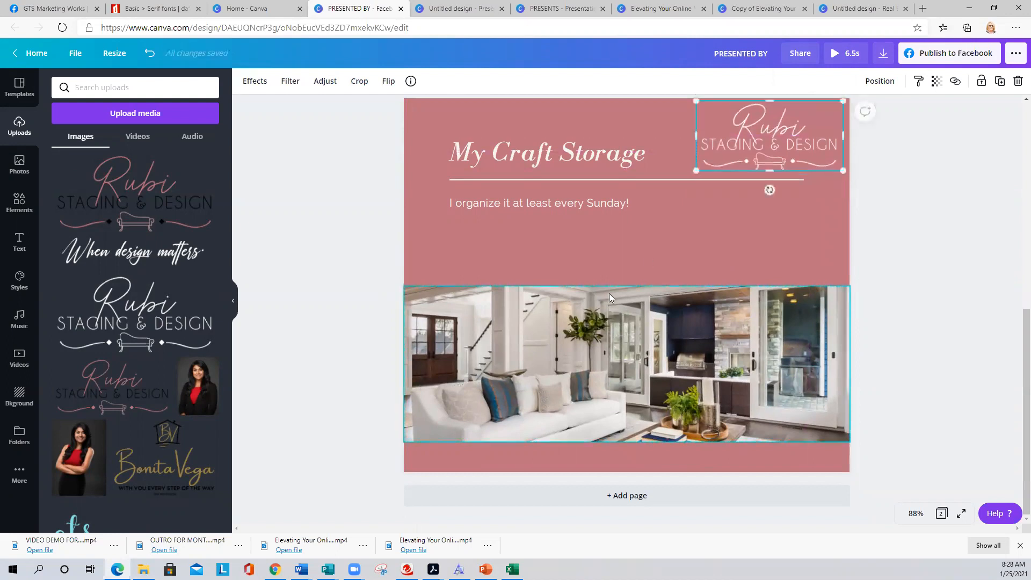
left_click(638, 289)
left_click_drag(631, 281, 631, 226)
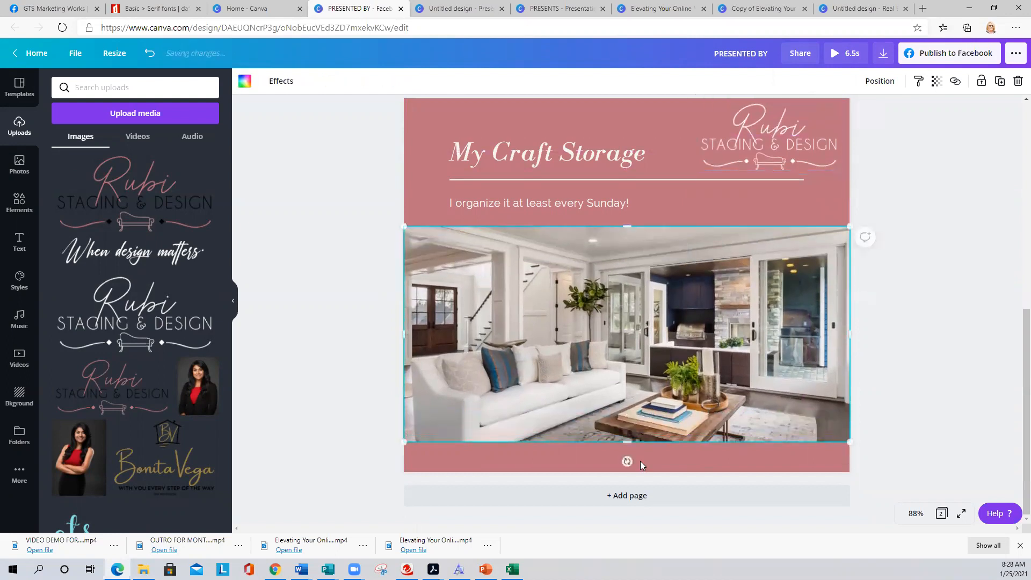
left_click_drag(623, 445, 622, 456)
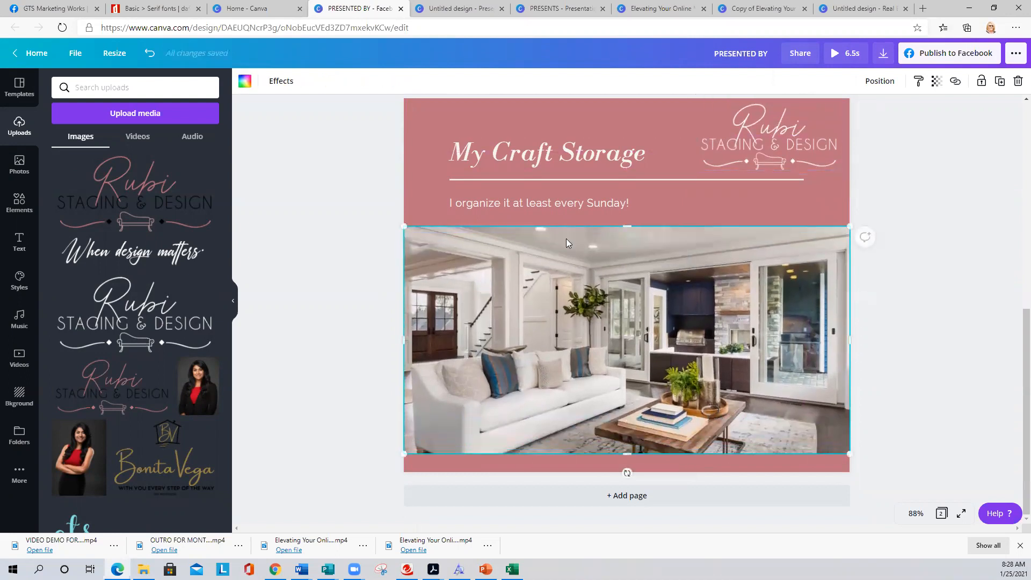
- Remove the living-room photo, leaving an empty wide frame under the tagline
left_click(544, 199)
left_click(304, 216)
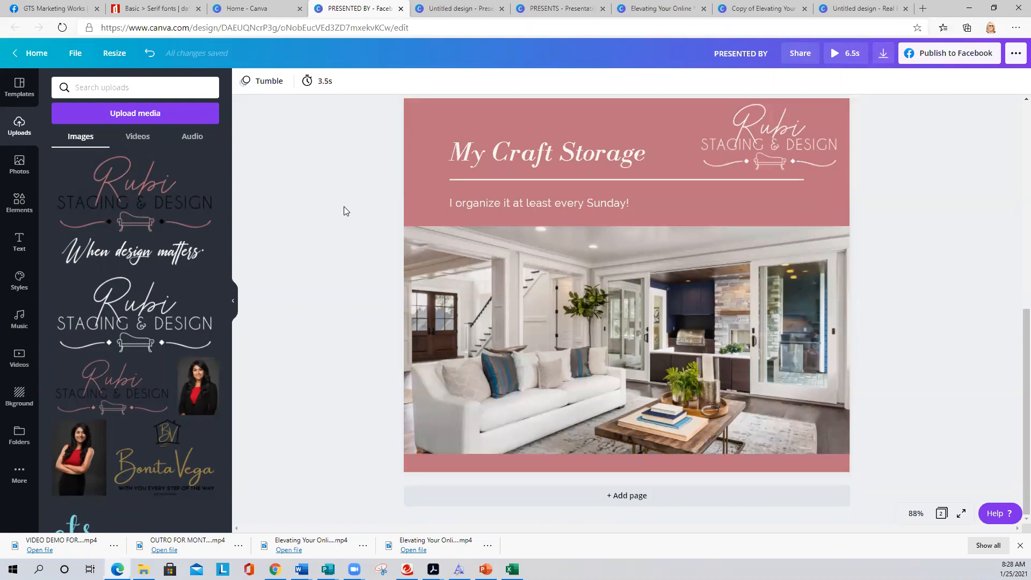
left_click(523, 291)
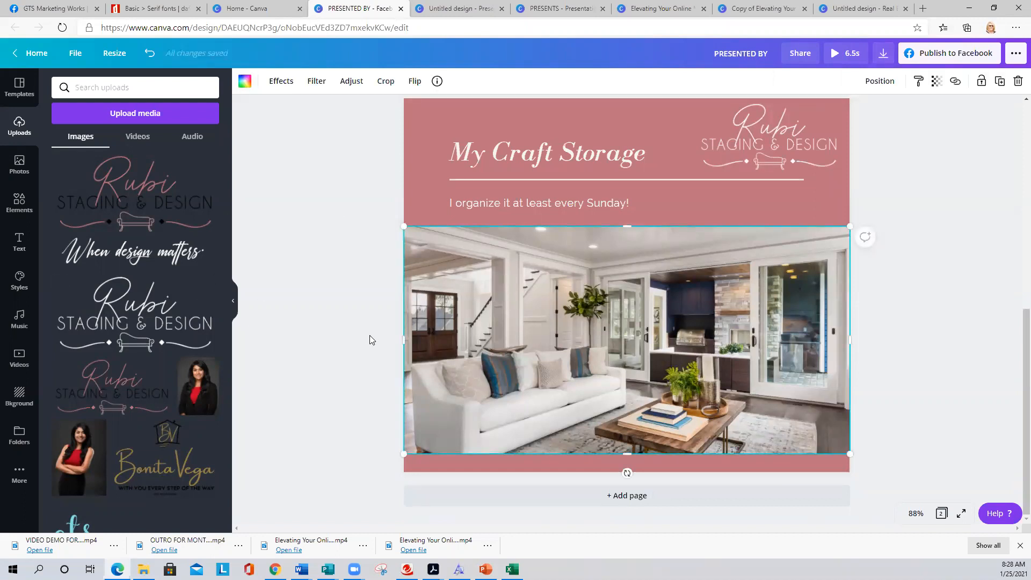
key("Delete")
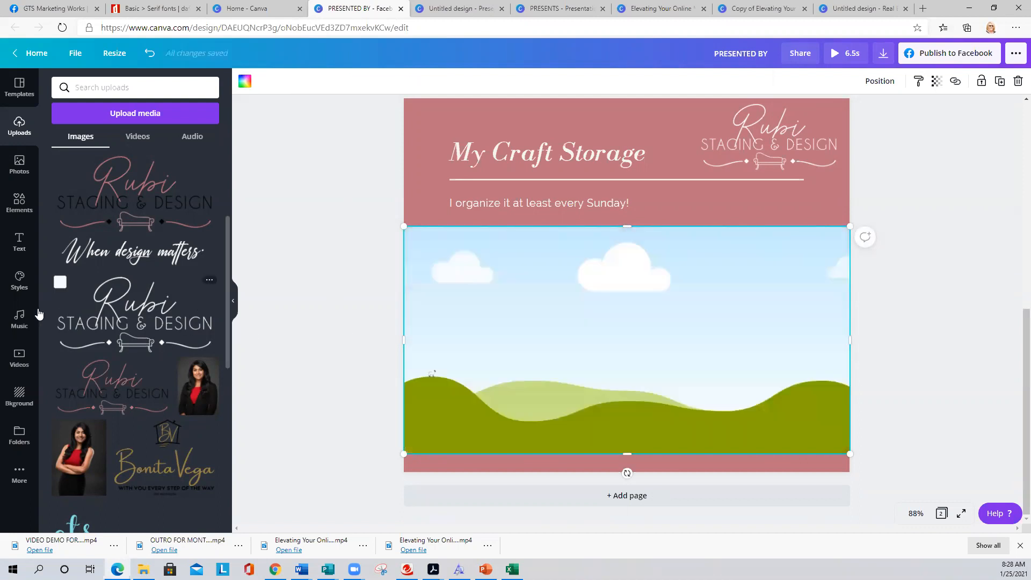
left_click(339, 336)
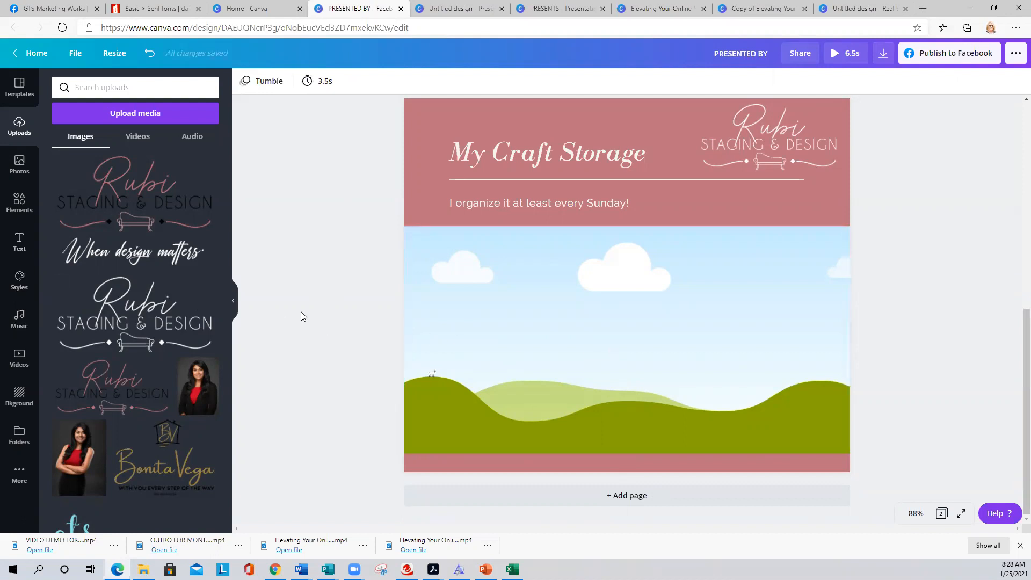
scroll(301, 312, "up", 5)
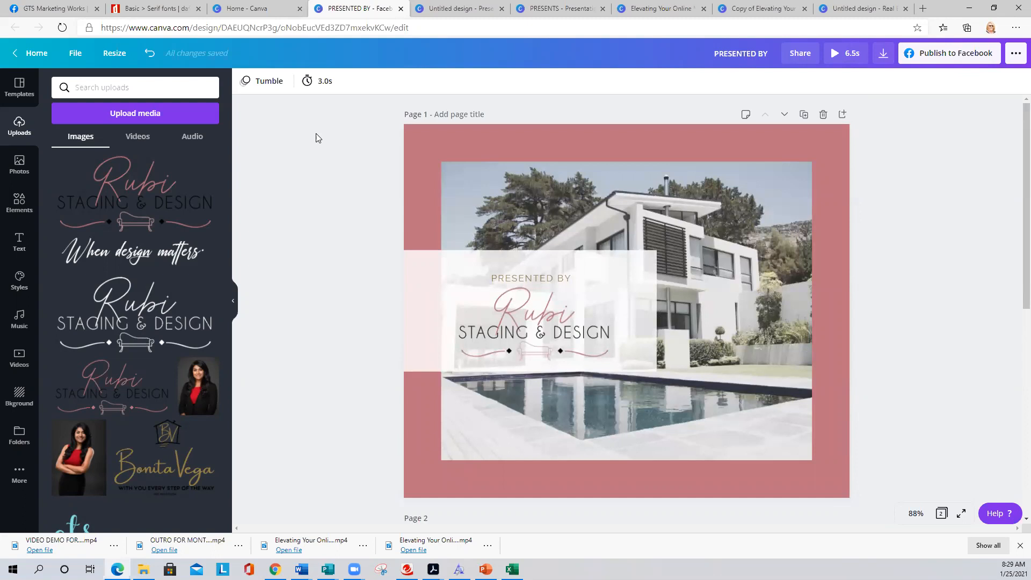
scroll(326, 146, "down", 8)
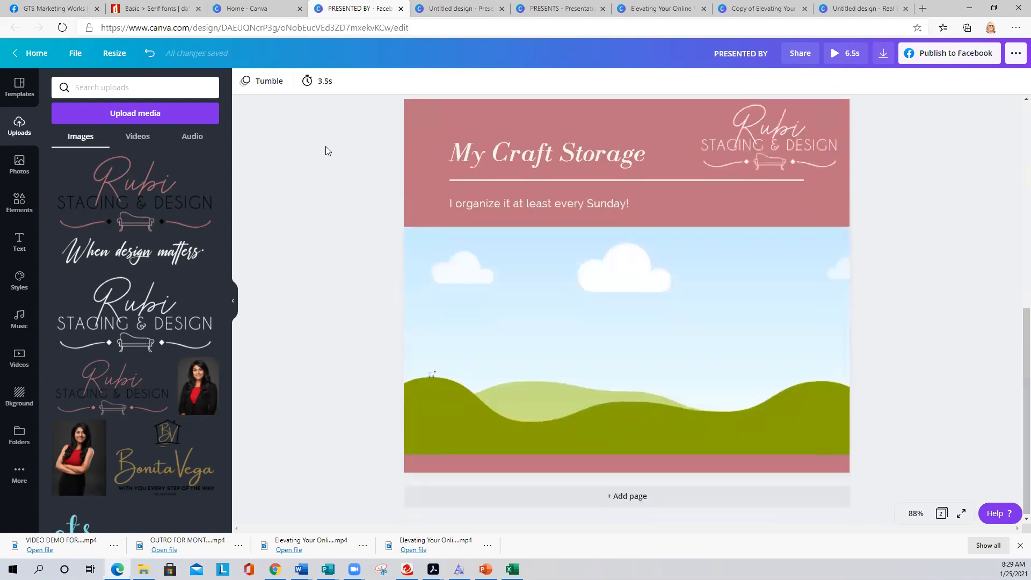
scroll(326, 146, "up", 5)
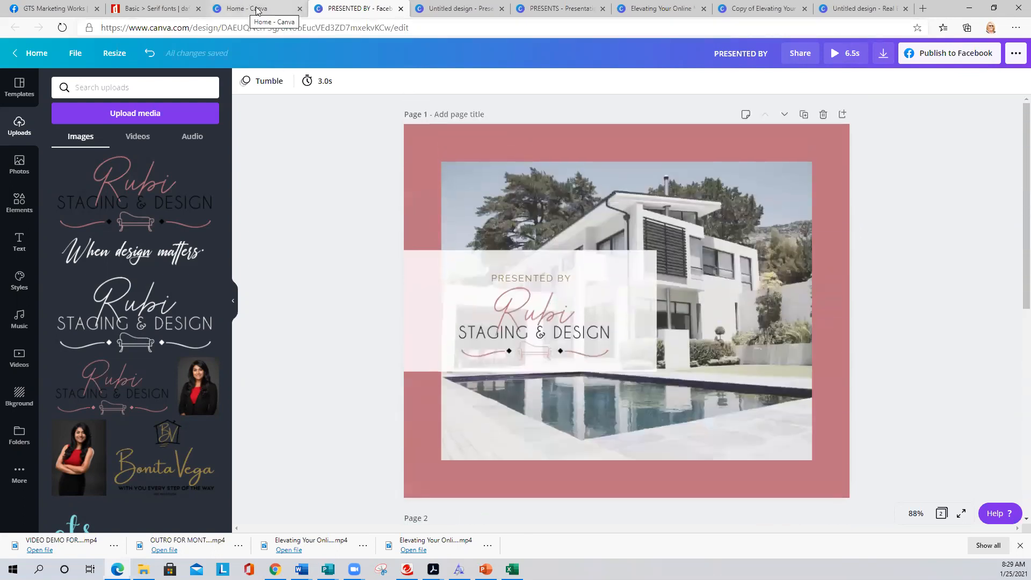
left_click(256, 10)
left_click(359, 7)
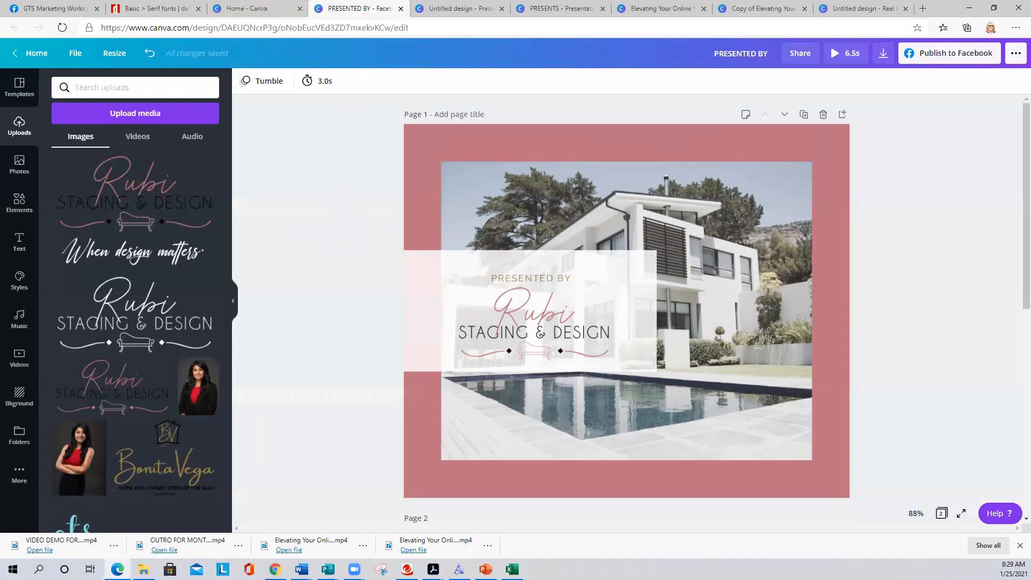
left_click(19, 164)
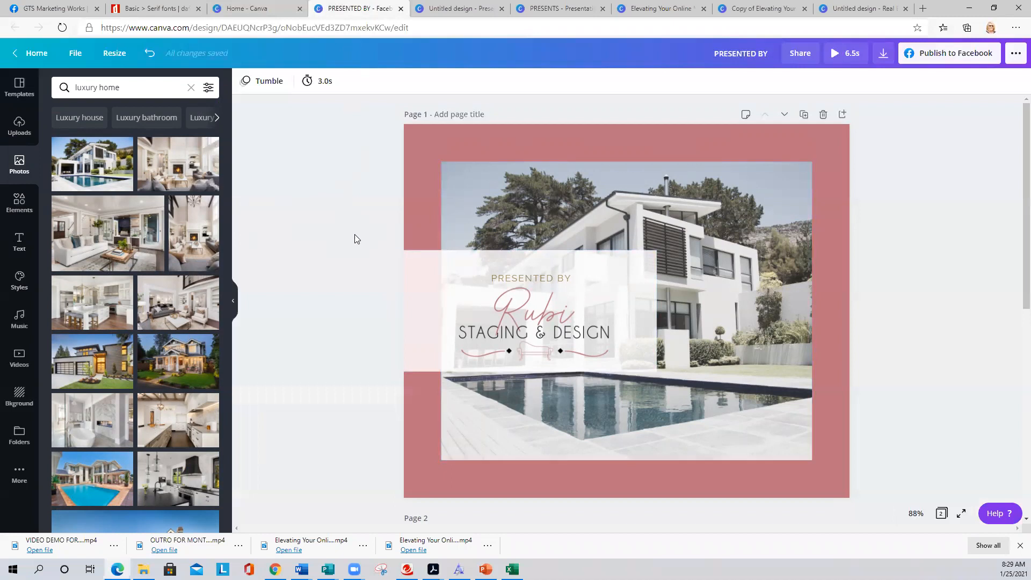
left_click(19, 203)
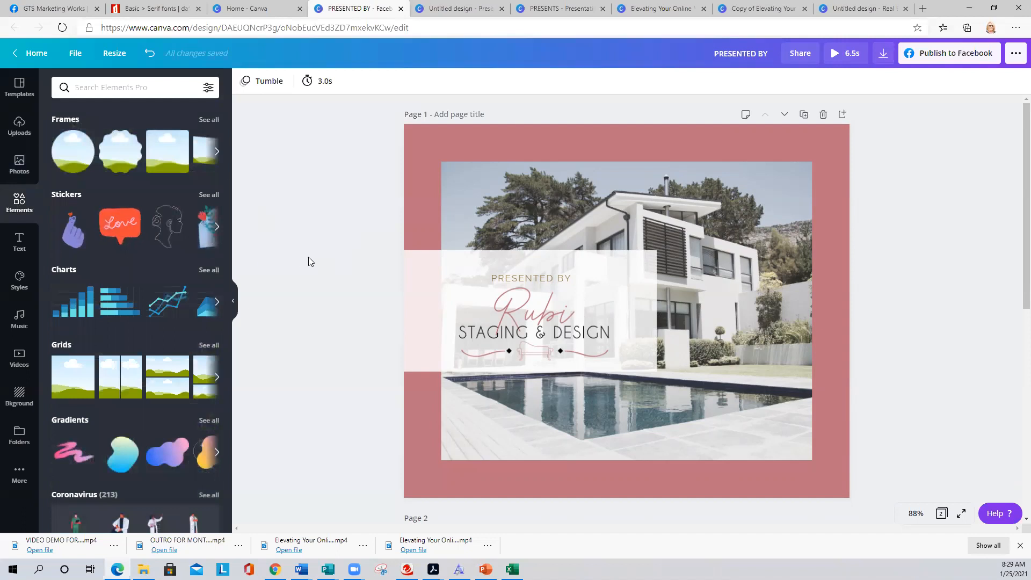
left_click(18, 127)
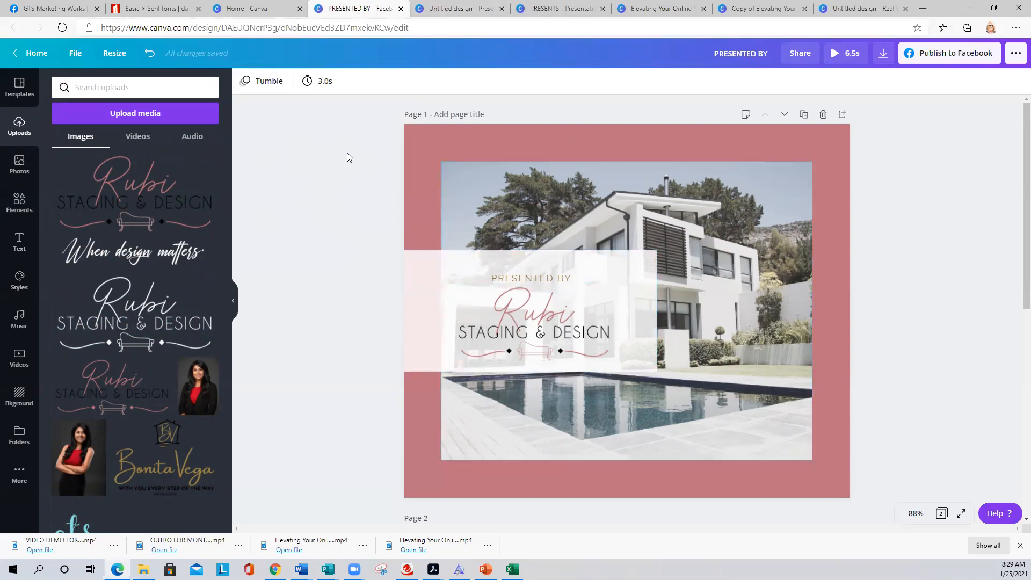
- Open the DESIGNED FOR LIVING YouTube intro design from the client's folder in All your designs
left_click(248, 7)
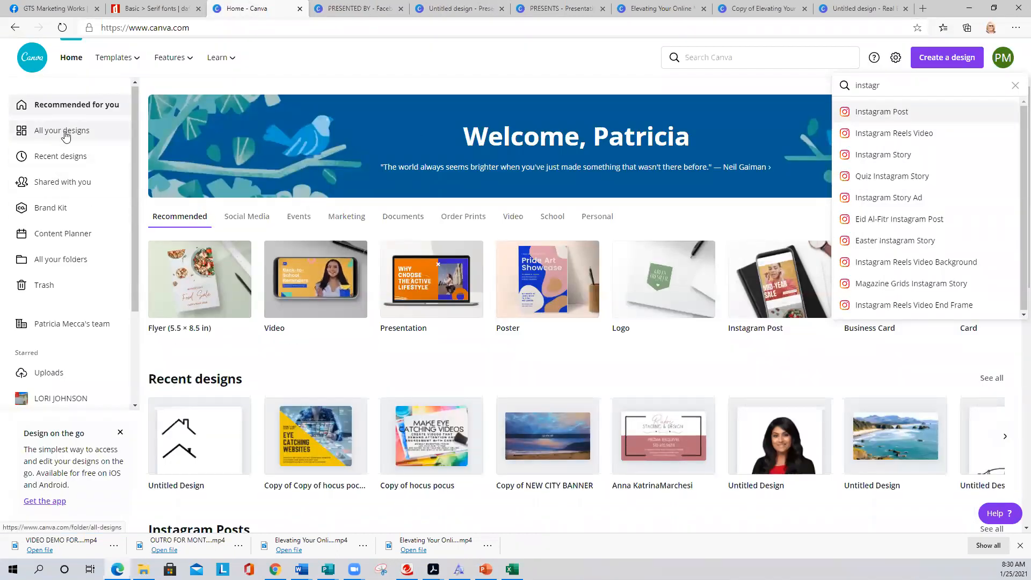
left_click(66, 134)
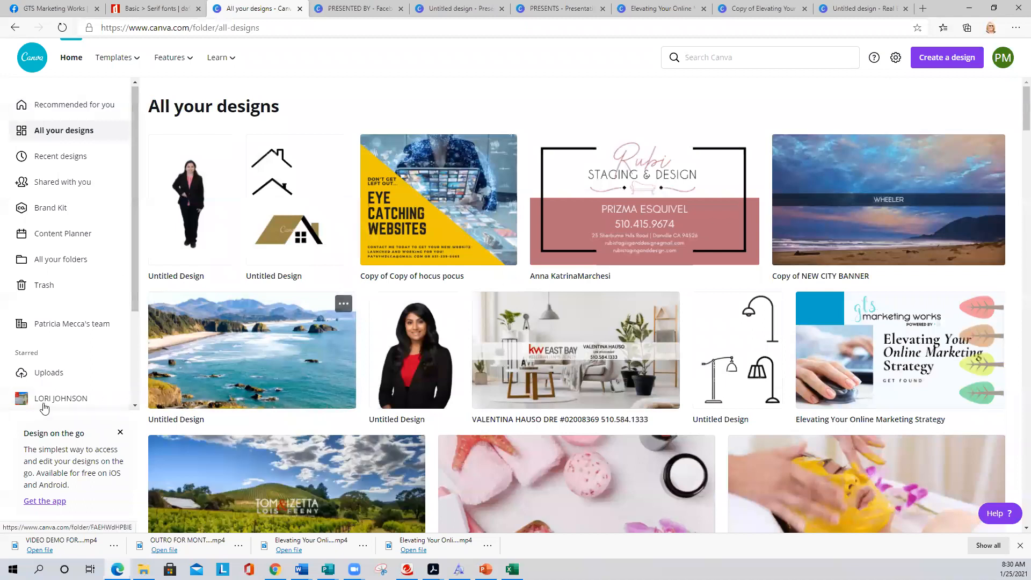
left_click(78, 261)
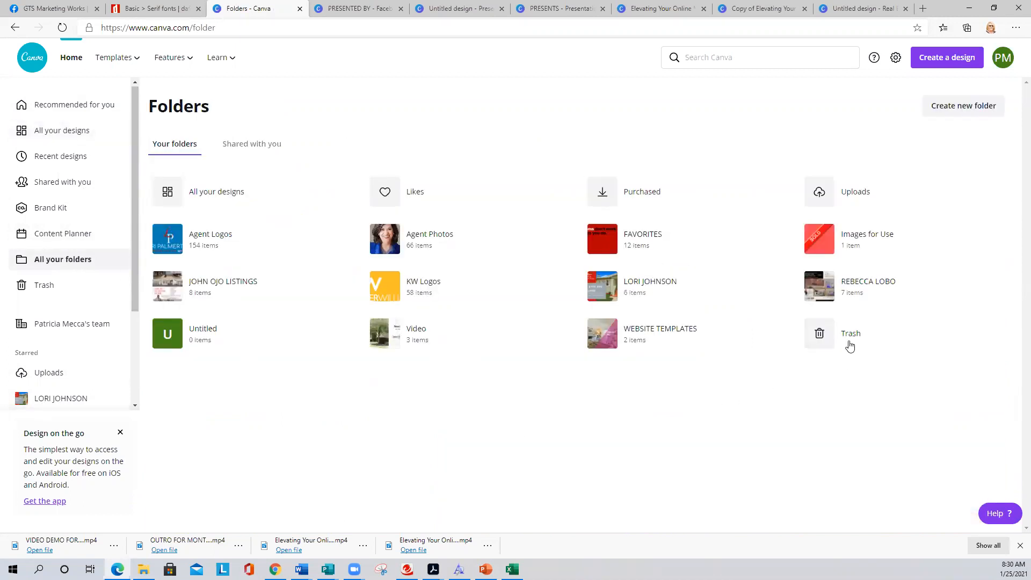
left_click(853, 285)
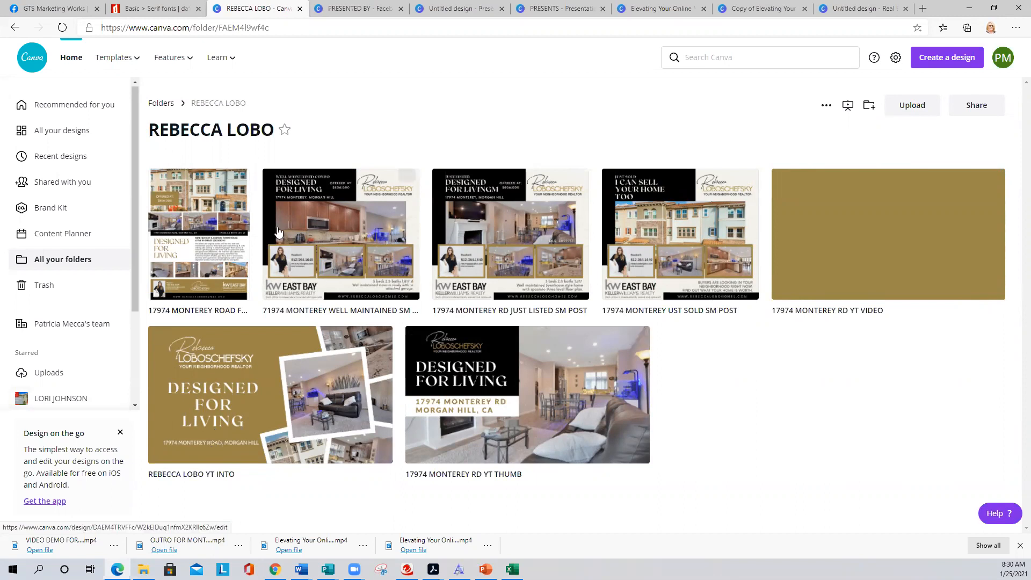
left_click(270, 365)
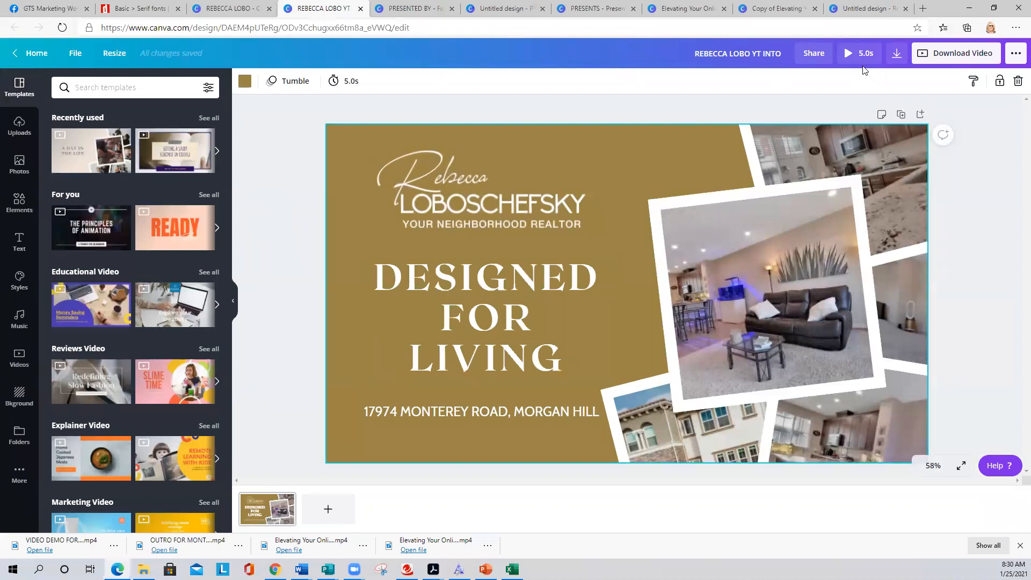
left_click(844, 49)
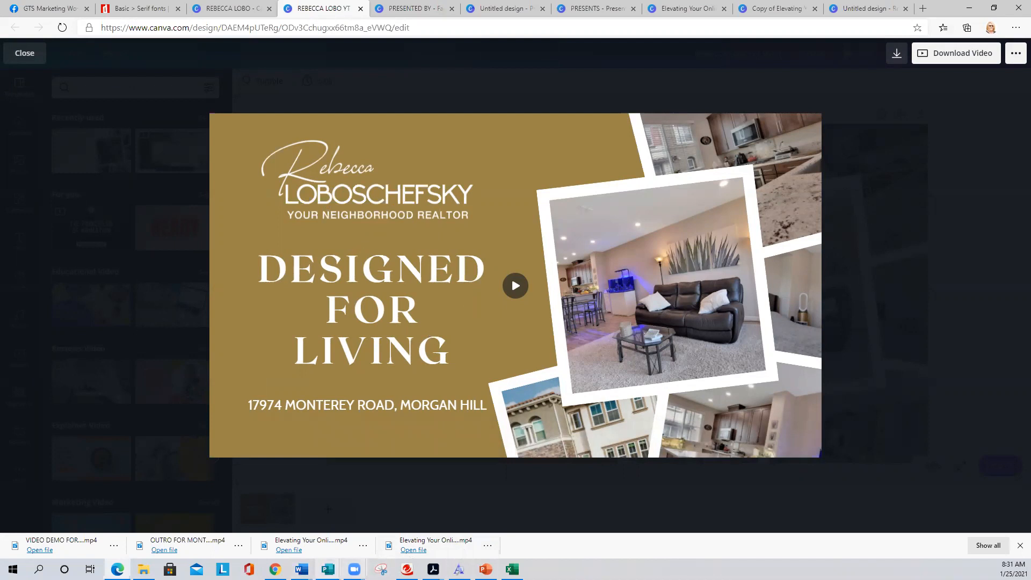
mouse_move(354, 569)
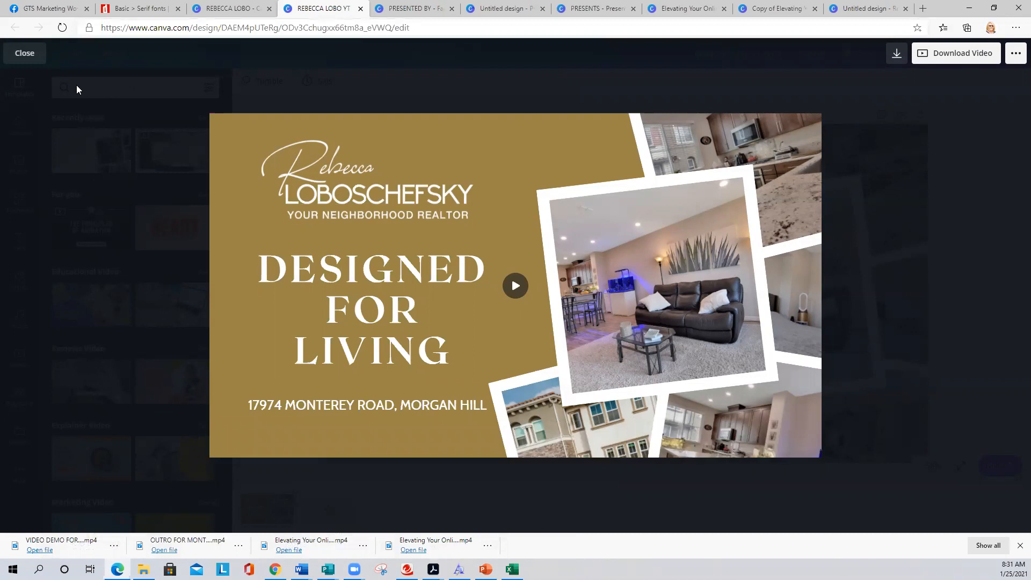
left_click(24, 54)
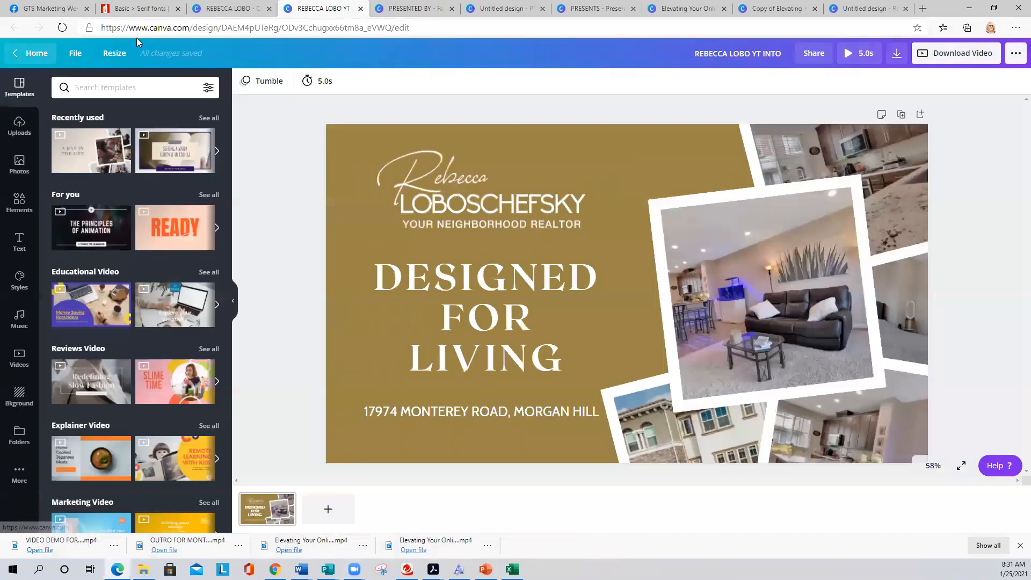
left_click(411, 8)
- Replace the house photo with the orange bokeh background video from Videos
left_click(589, 220)
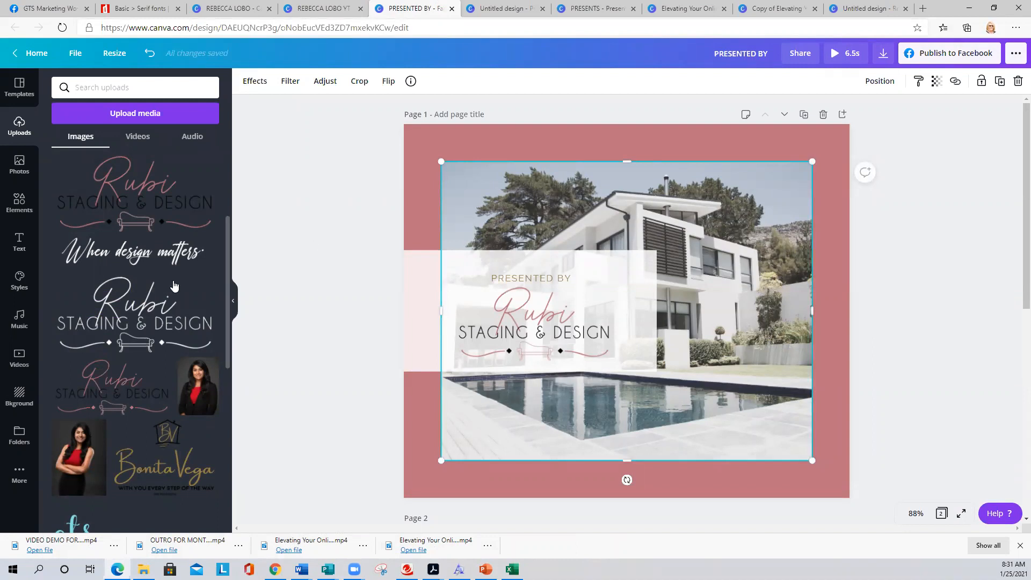
left_click(18, 363)
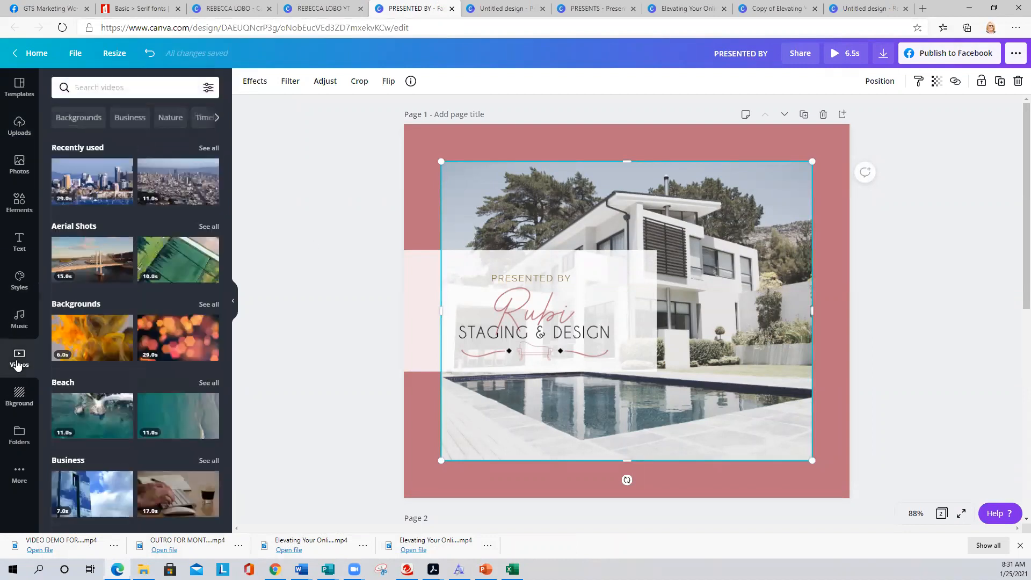
mouse_move(164, 258)
left_click_drag(177, 336, 497, 210)
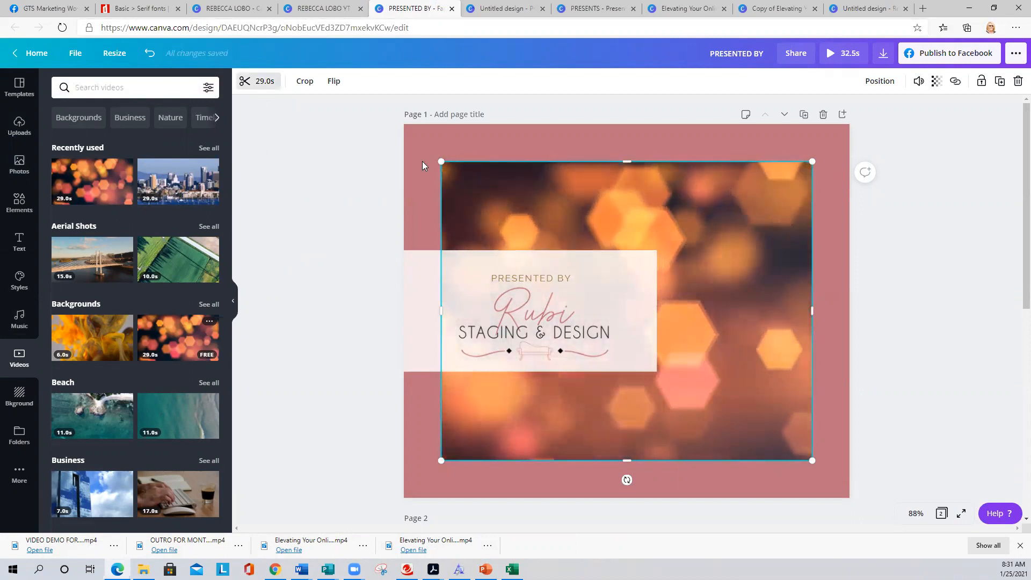
left_click(533, 195)
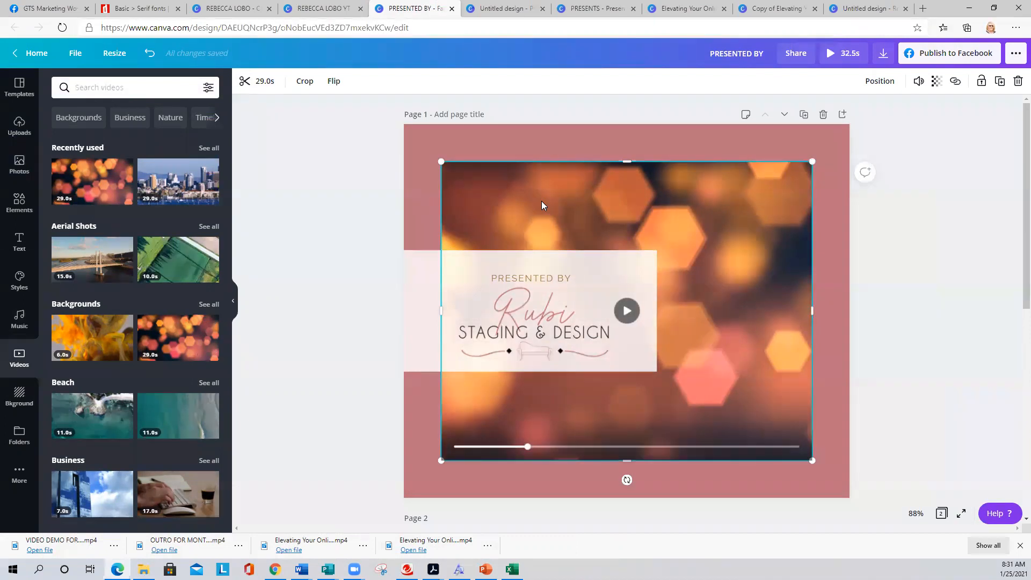
- Adjust the video's framing and trim the bokeh clip to about 3 seconds
double_click(541, 203)
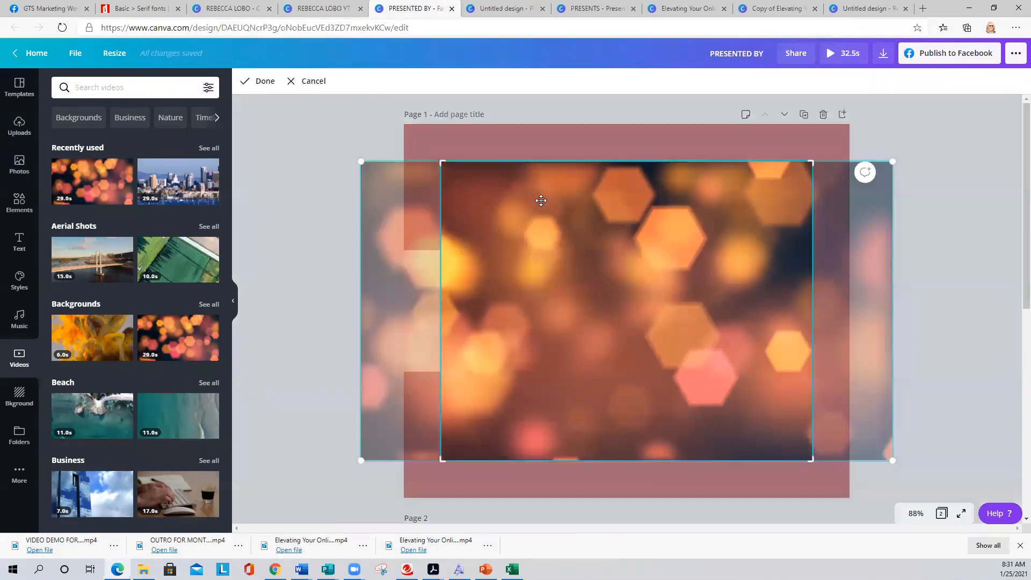
left_click(352, 129)
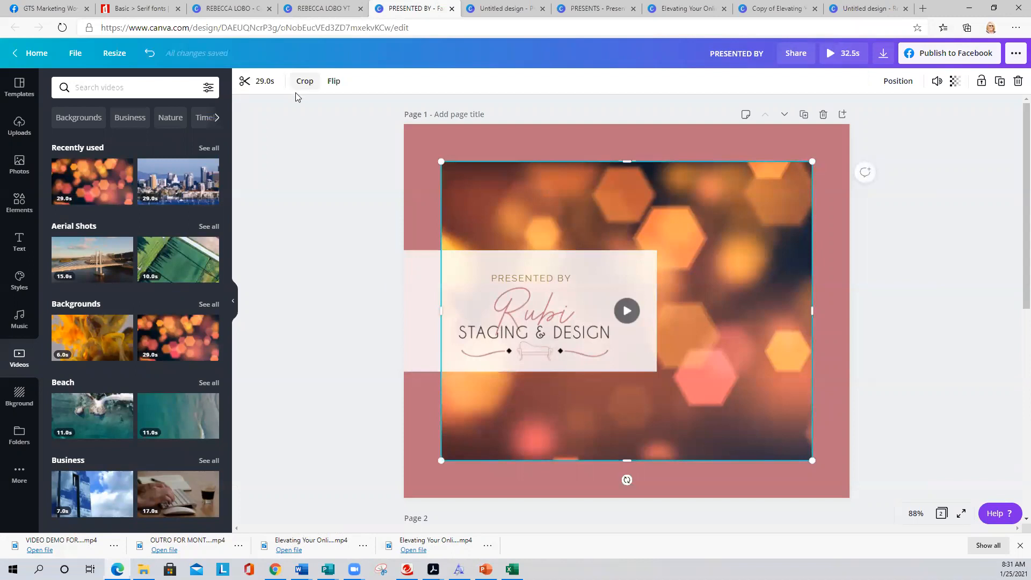
left_click(260, 81)
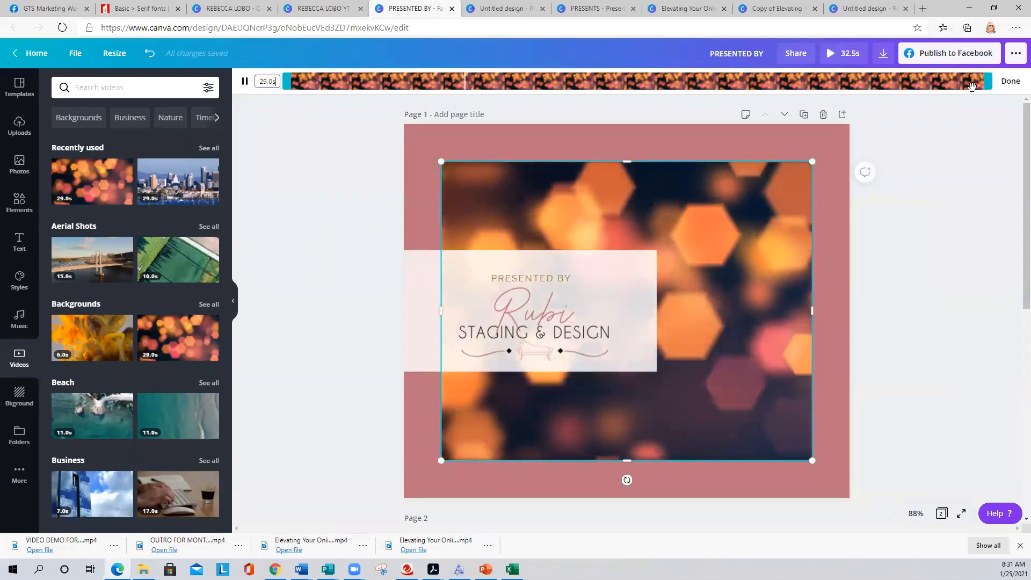
left_click_drag(971, 87, 371, 69)
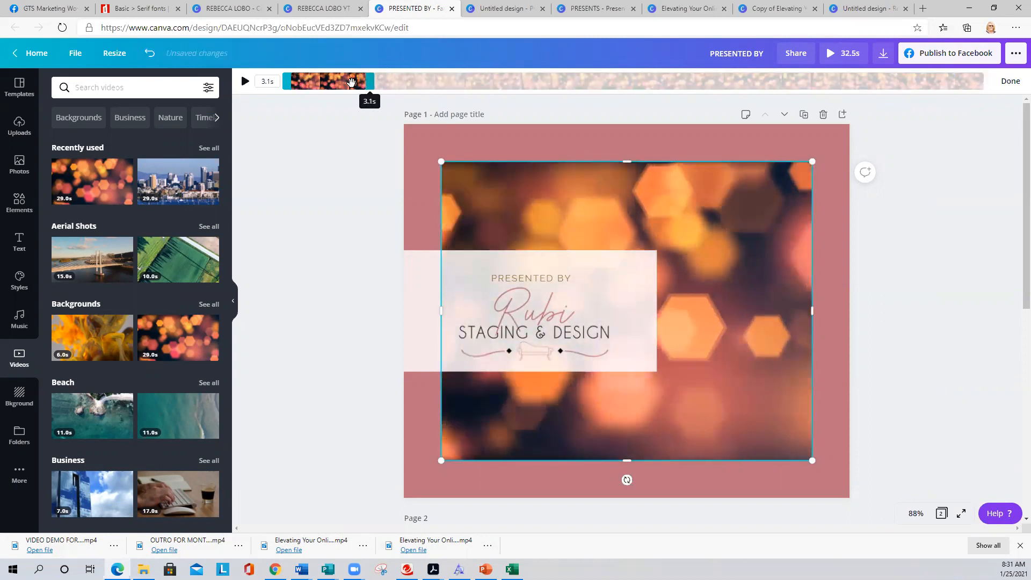
left_click(331, 114)
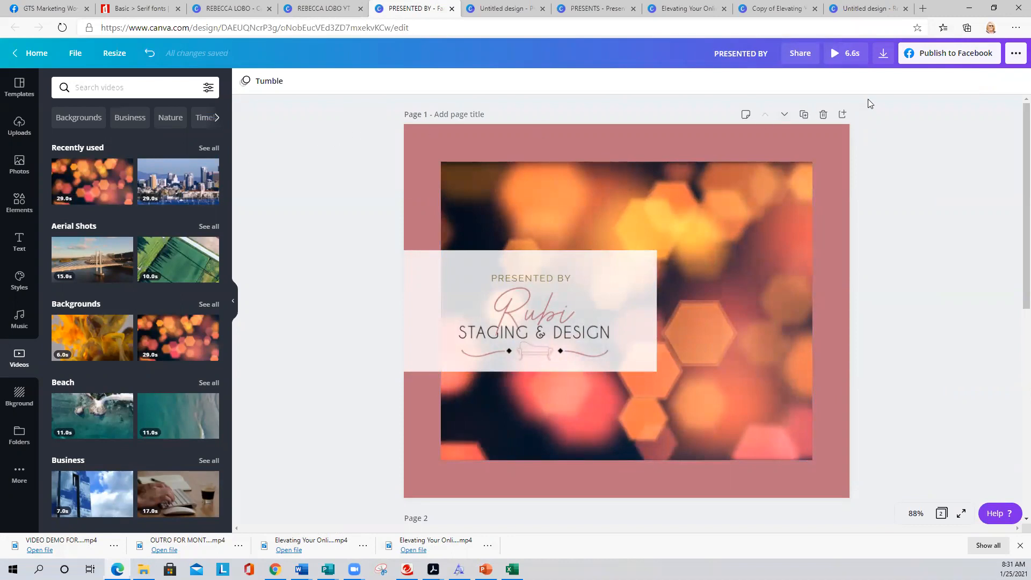
- Preview the finished PRESENTED BY video, then return to the YT intro design's tab
left_click(833, 53)
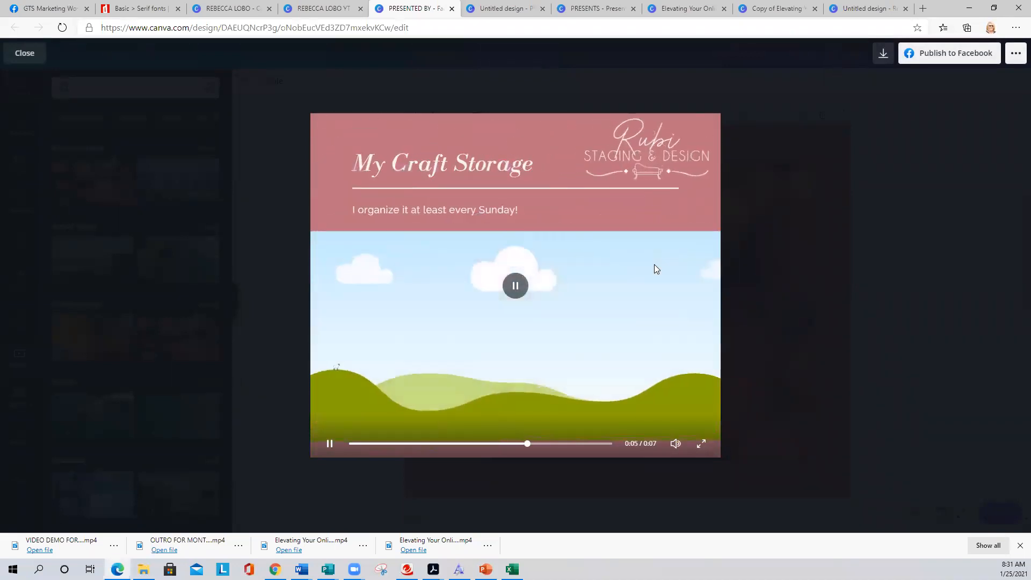
left_click(30, 55)
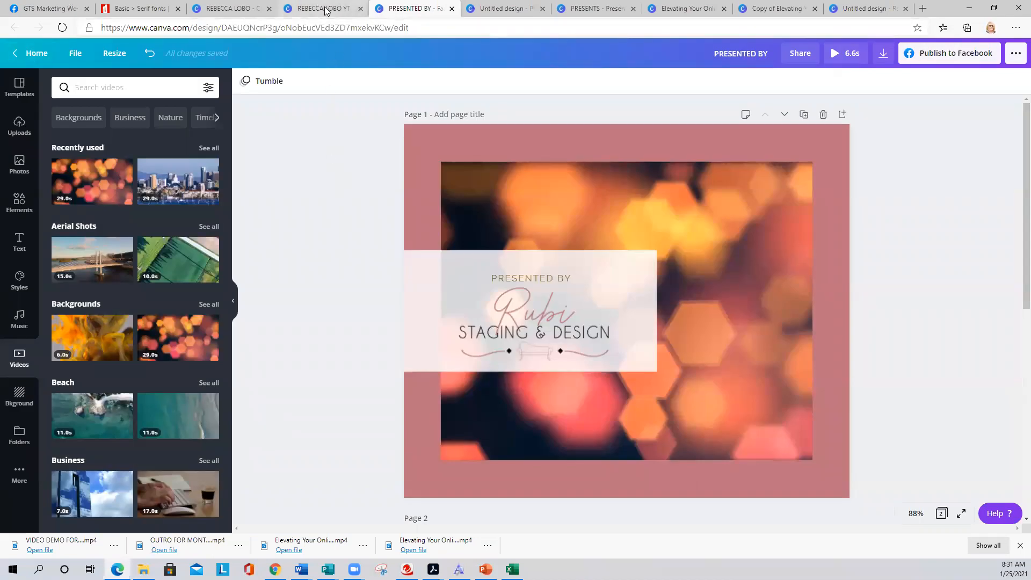
left_click(325, 9)
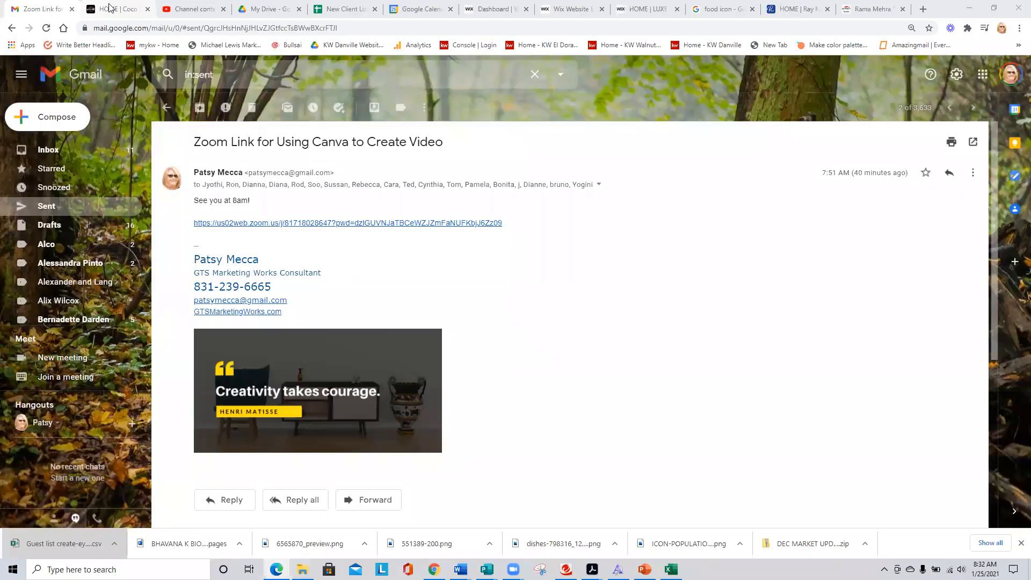
left_click(112, 8)
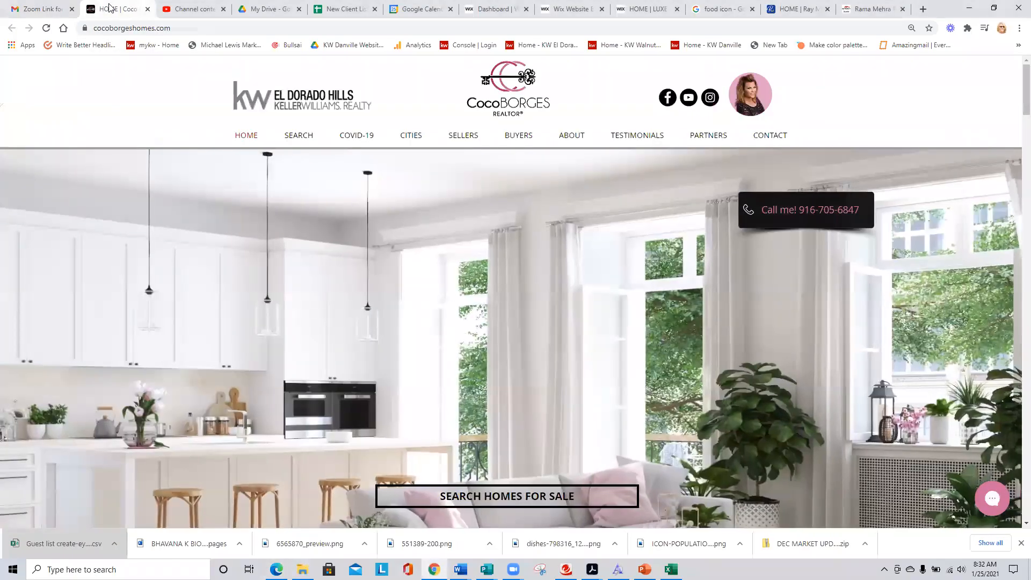
- Close the realtor website tab, go to Your channel, and search YouTube for the realtor's name
left_click(148, 9)
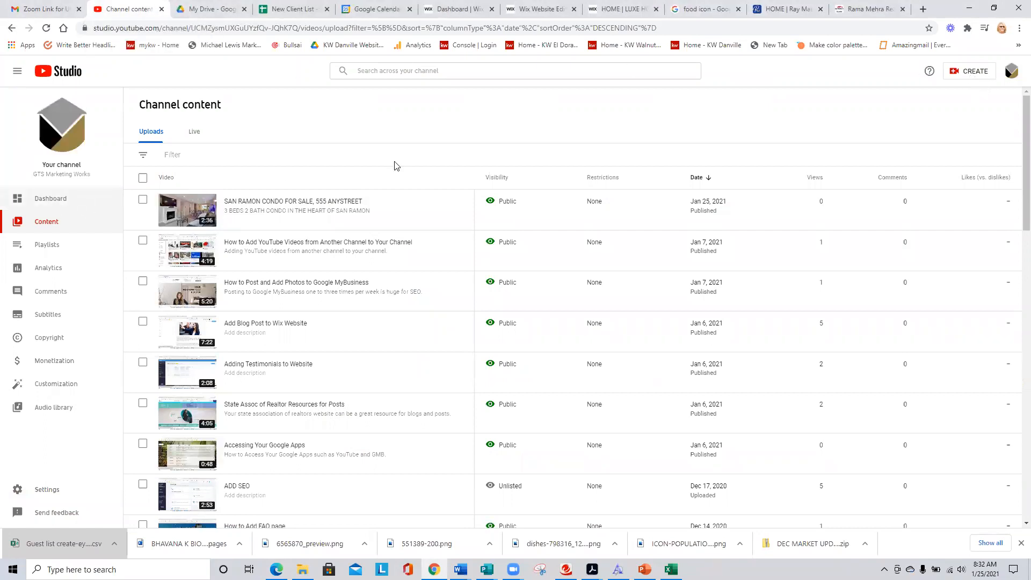
left_click(1011, 71)
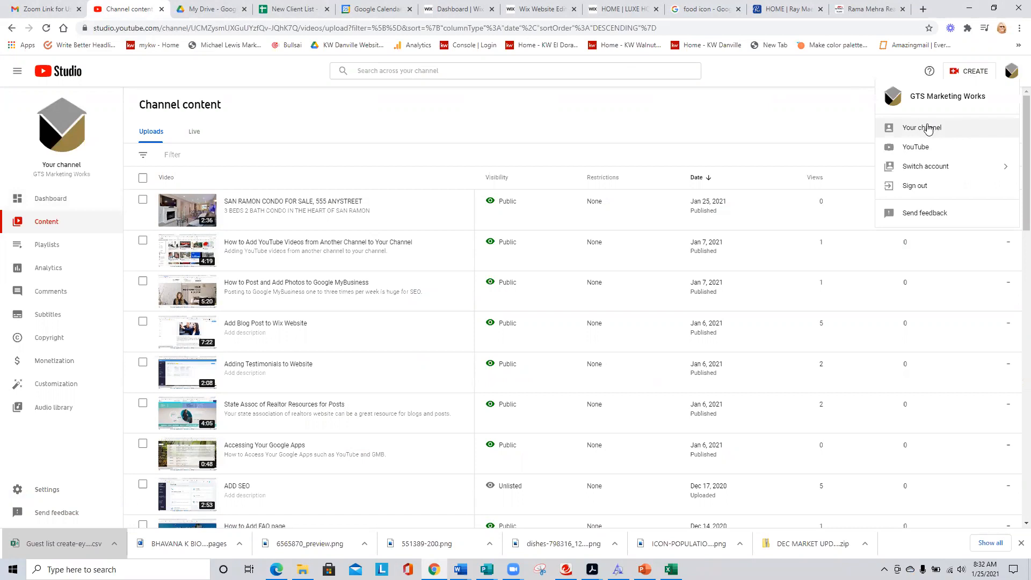
left_click(928, 129)
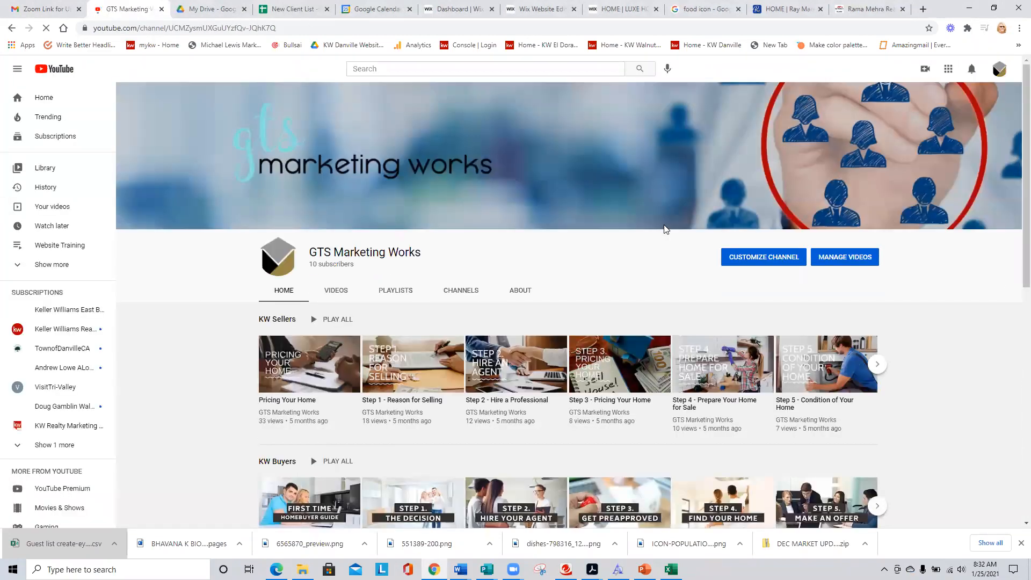
left_click(425, 69)
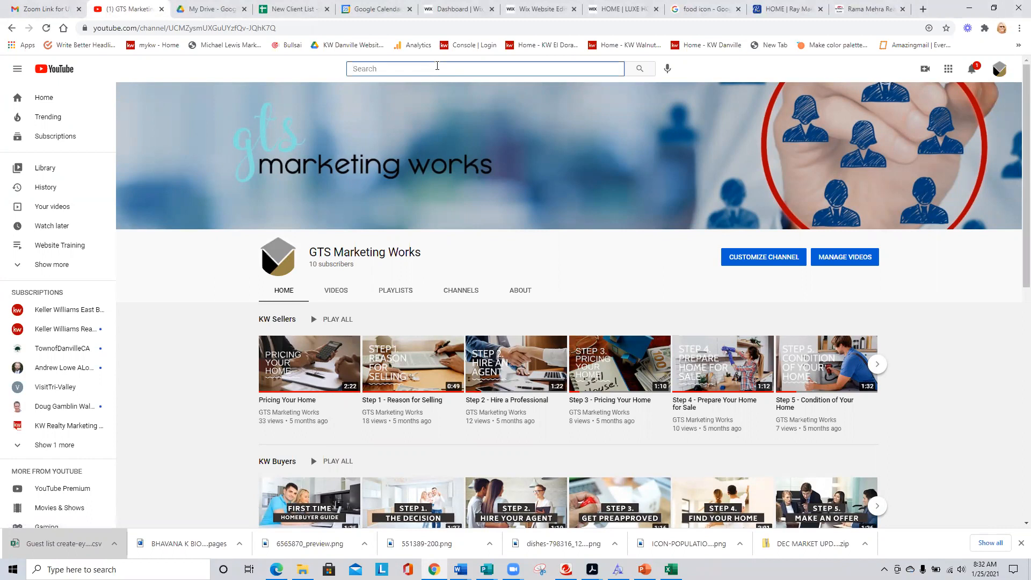
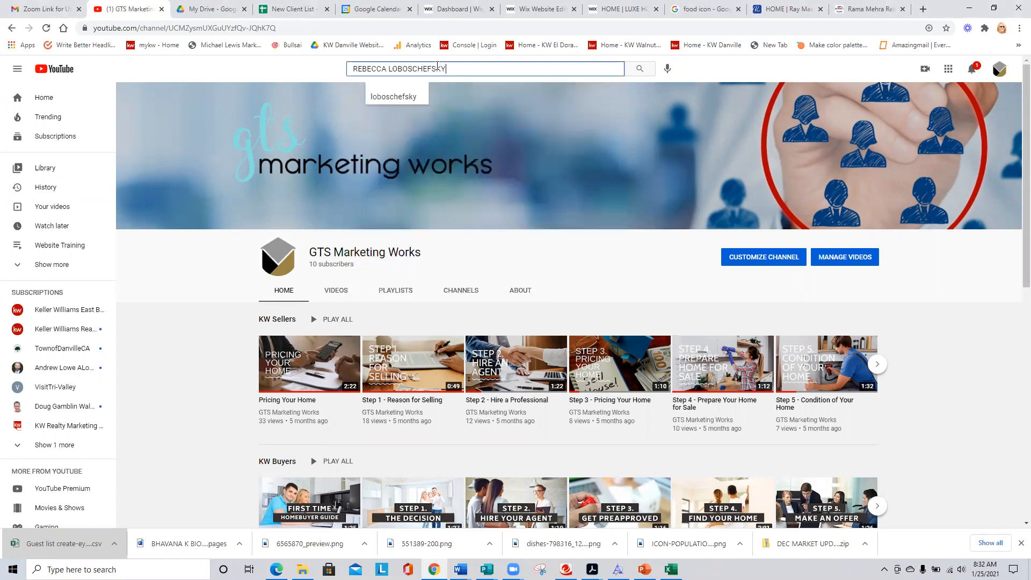
key("Return")
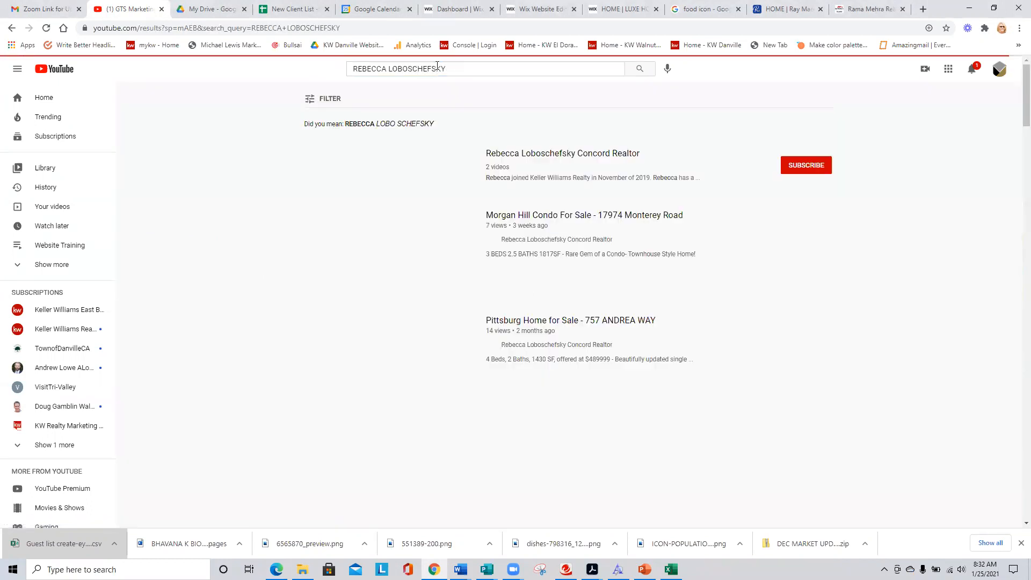
- Open the realtor's channel and watch the Morgan Hill condo video from about 1:25
left_click(595, 154)
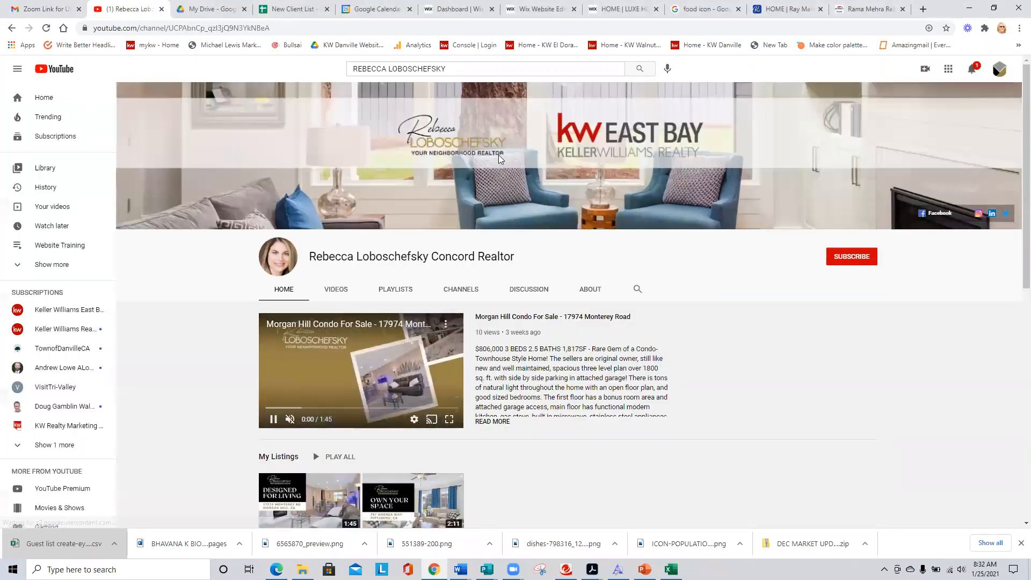
scroll(498, 154, "down", 3)
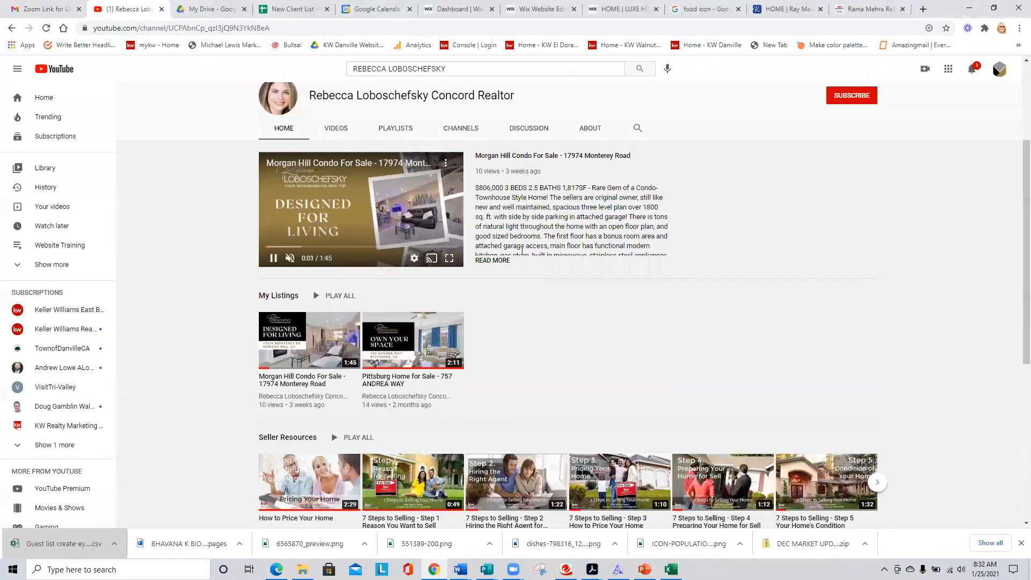
left_click(413, 193)
left_click(502, 155)
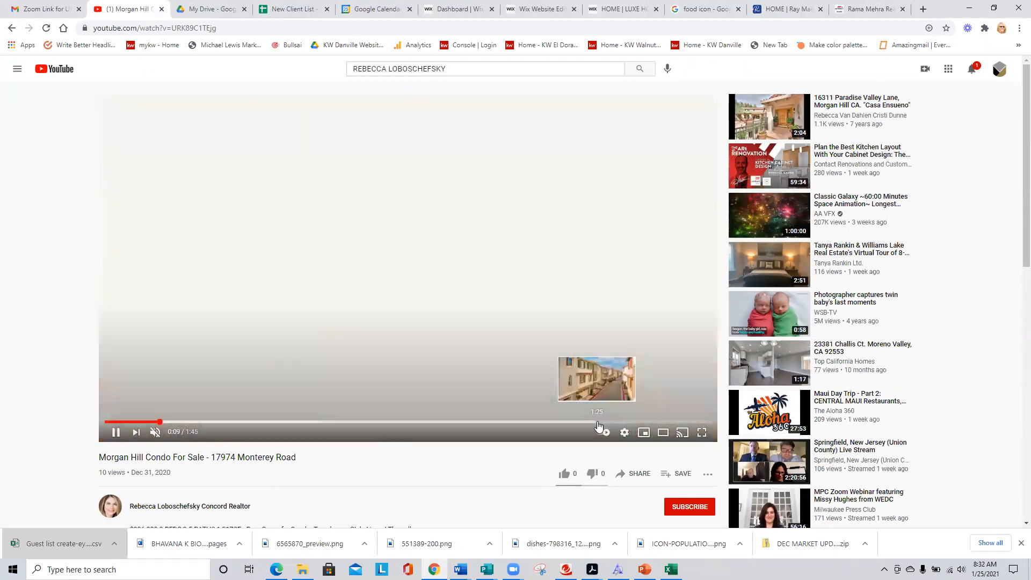
left_click(598, 421)
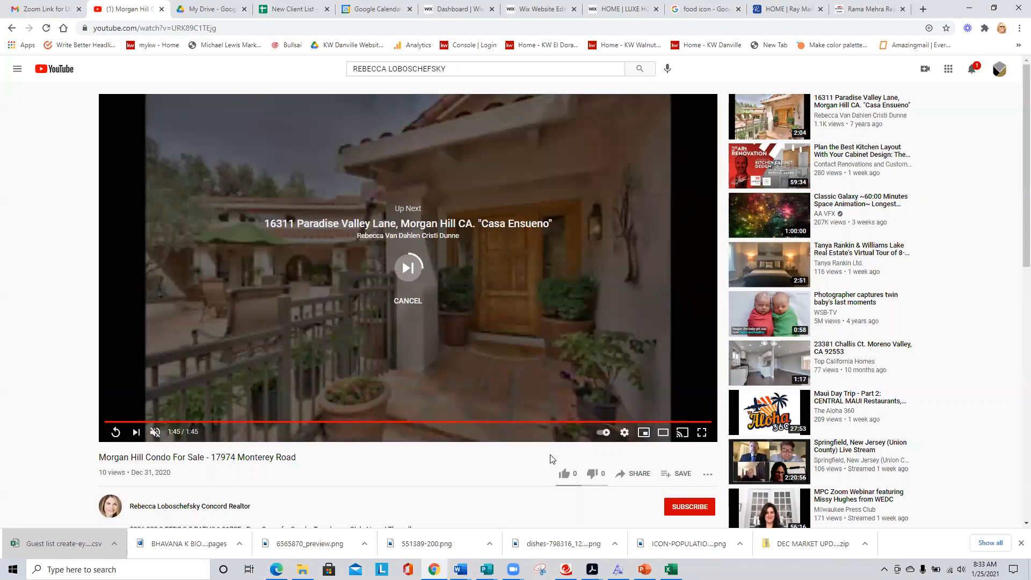
left_click(12, 28)
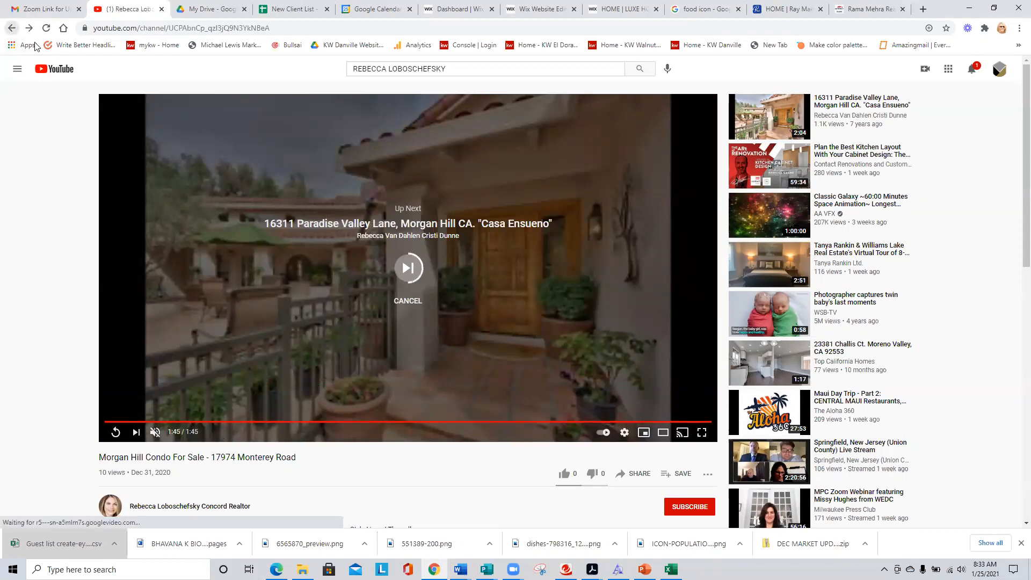
- Reopen the featured Morgan Hill condo video and scrub through it to the aerial ending
scroll(345, 141, "up", 7)
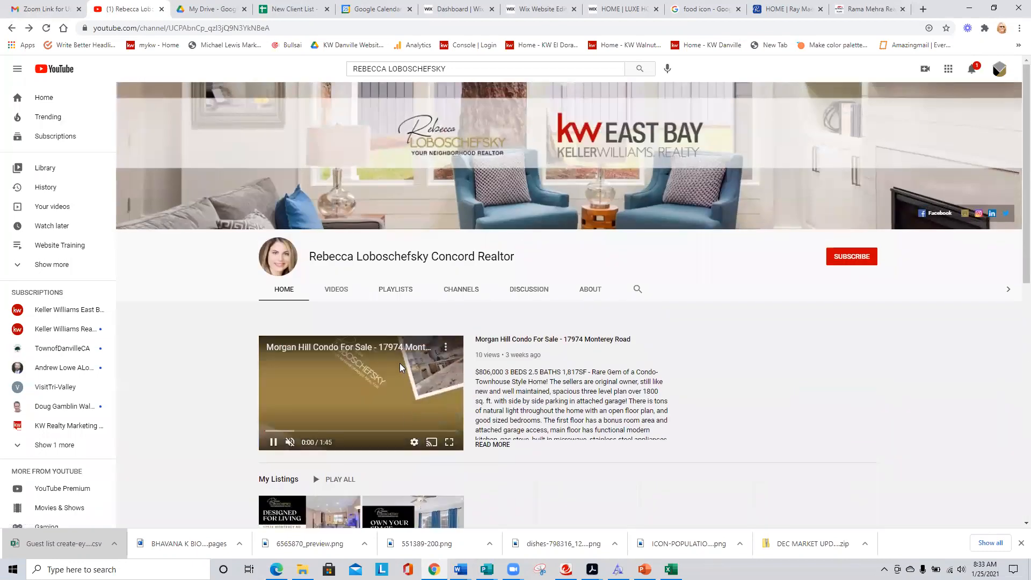
left_click(520, 339)
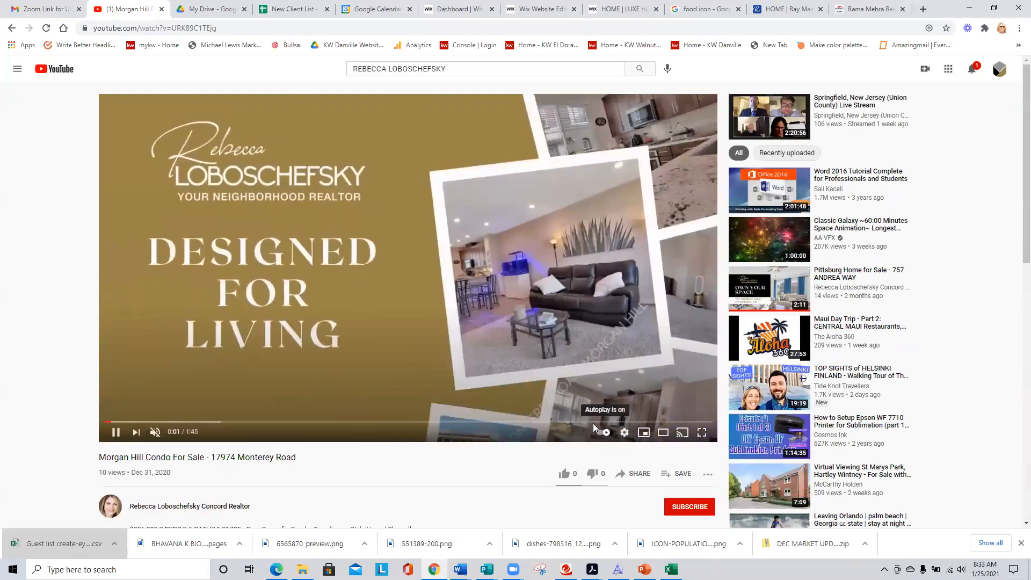
left_click(612, 421)
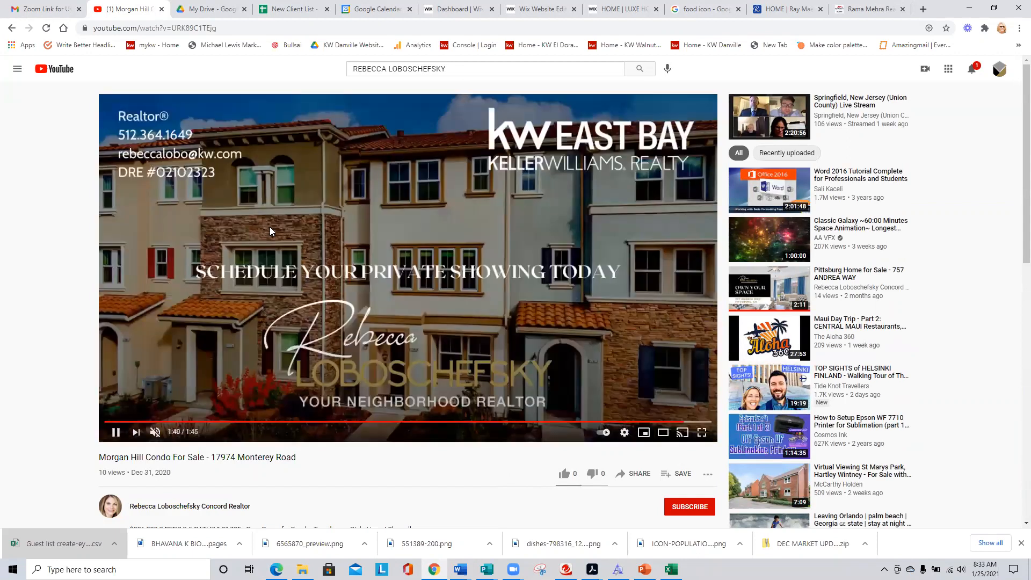
left_click(114, 422)
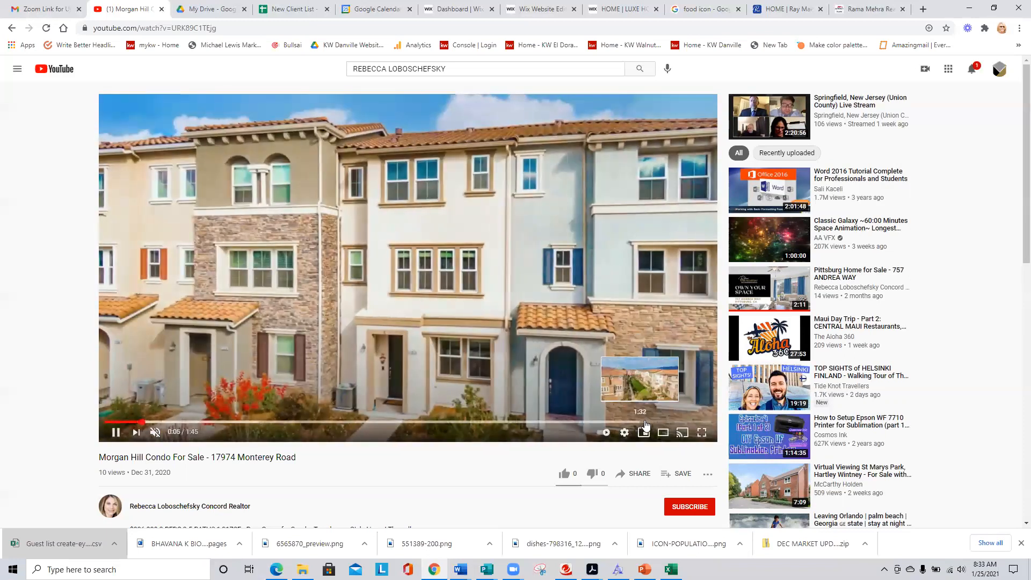
left_click(642, 422)
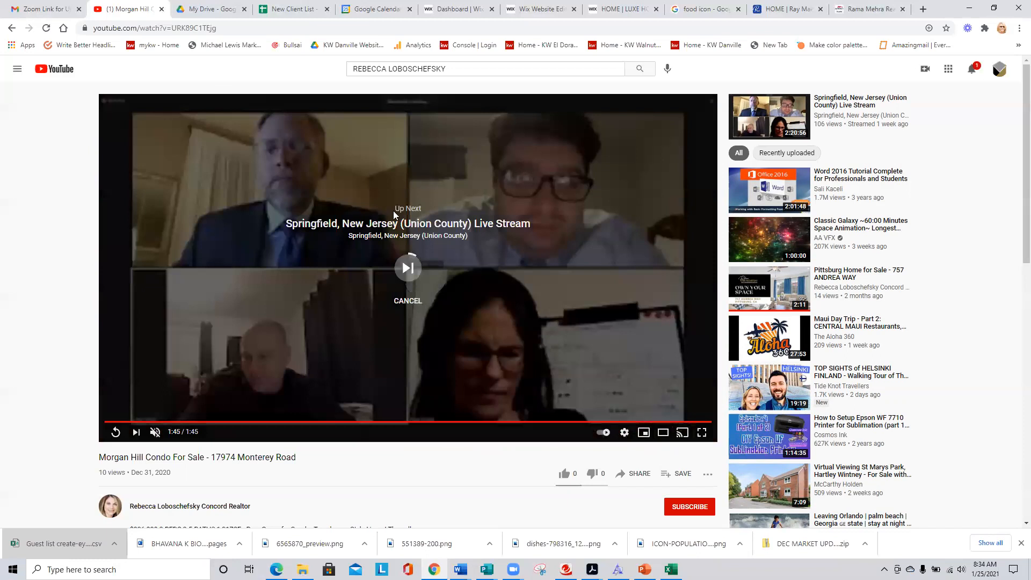
left_click(11, 28)
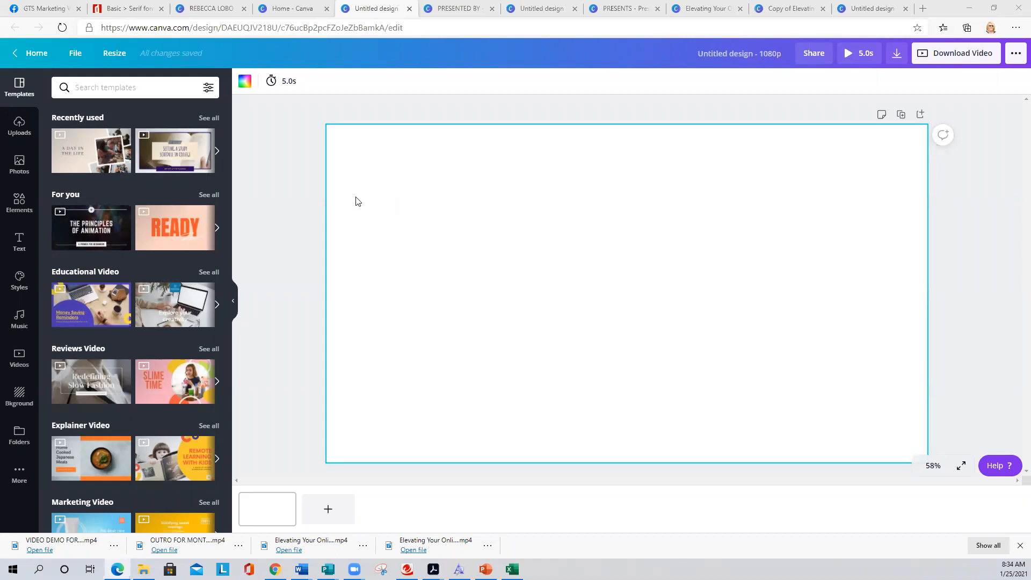
- Create a new 1920×1080 video design from Home and close the two extra Home tabs
left_click(33, 53)
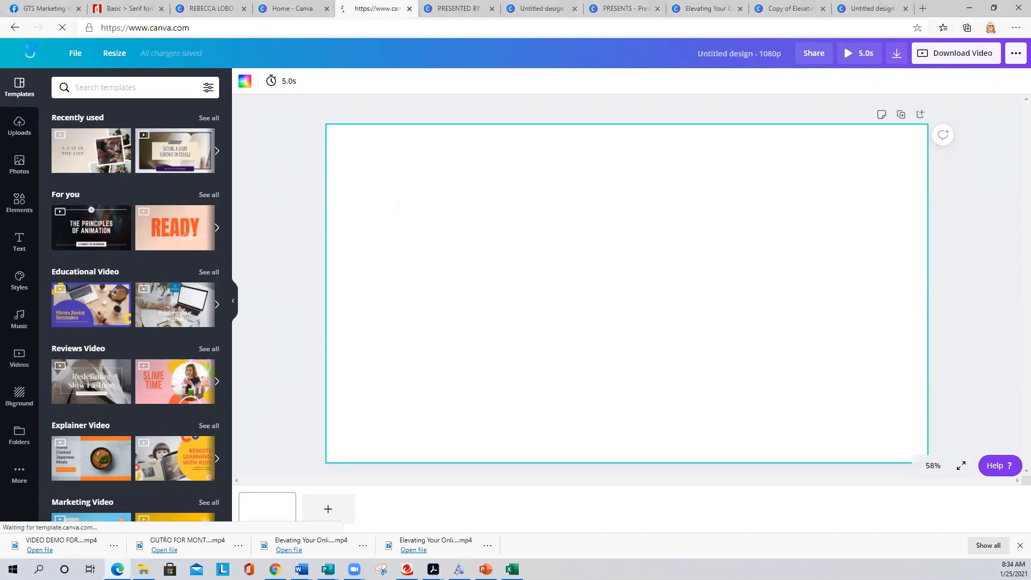
left_click(951, 63)
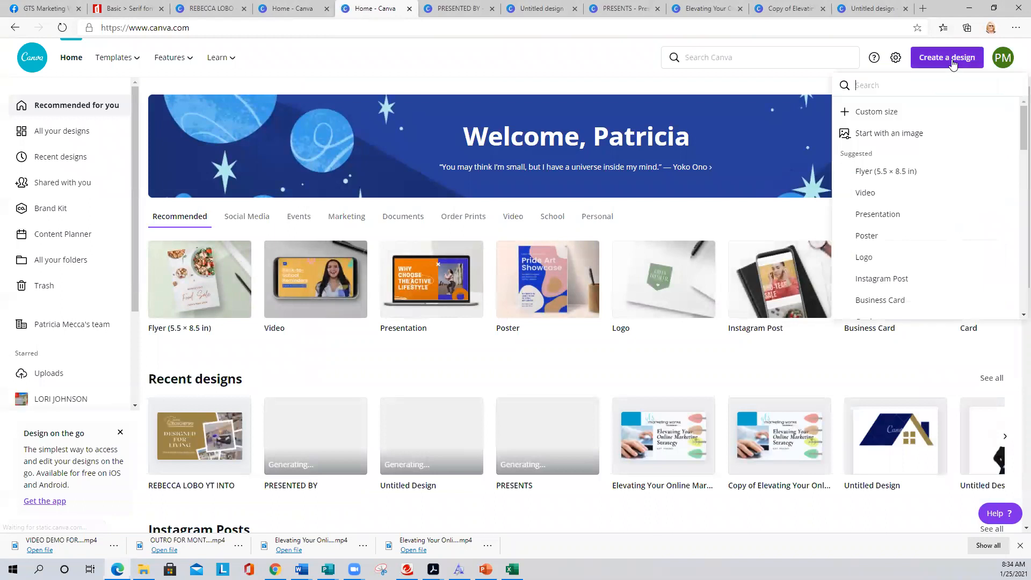
left_click(864, 193)
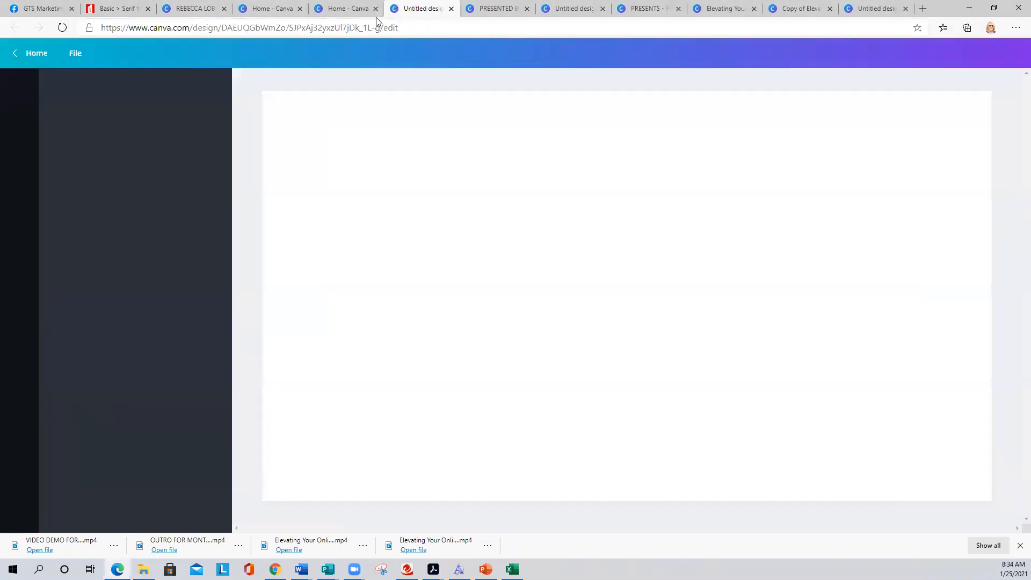
left_click(376, 9)
left_click(300, 9)
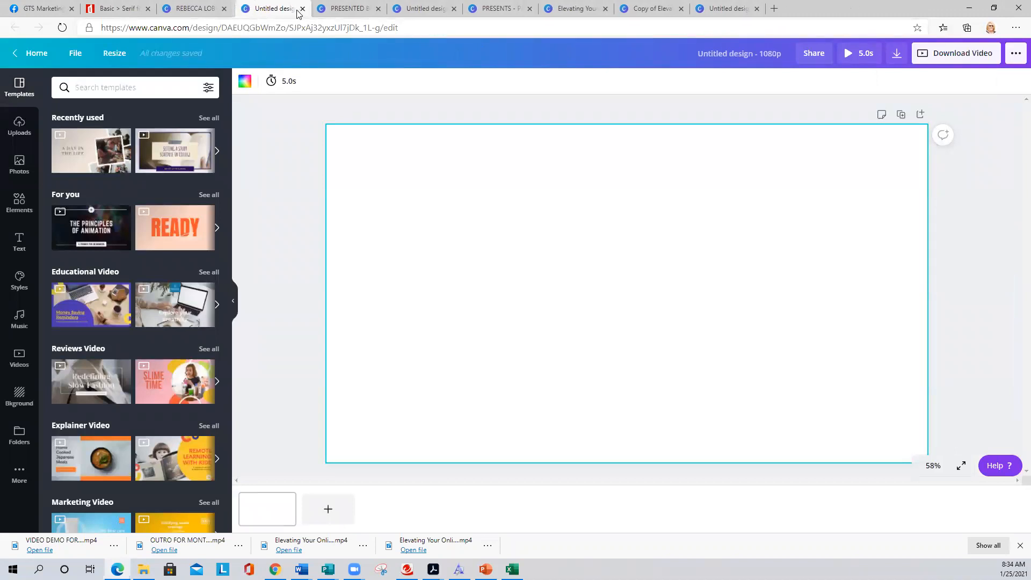
left_click(295, 152)
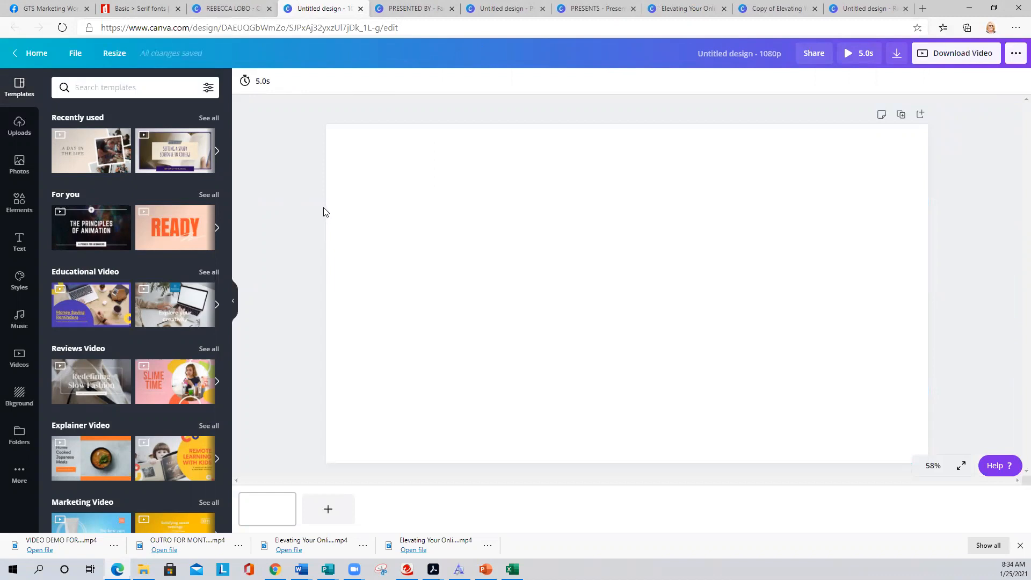
left_click(89, 87)
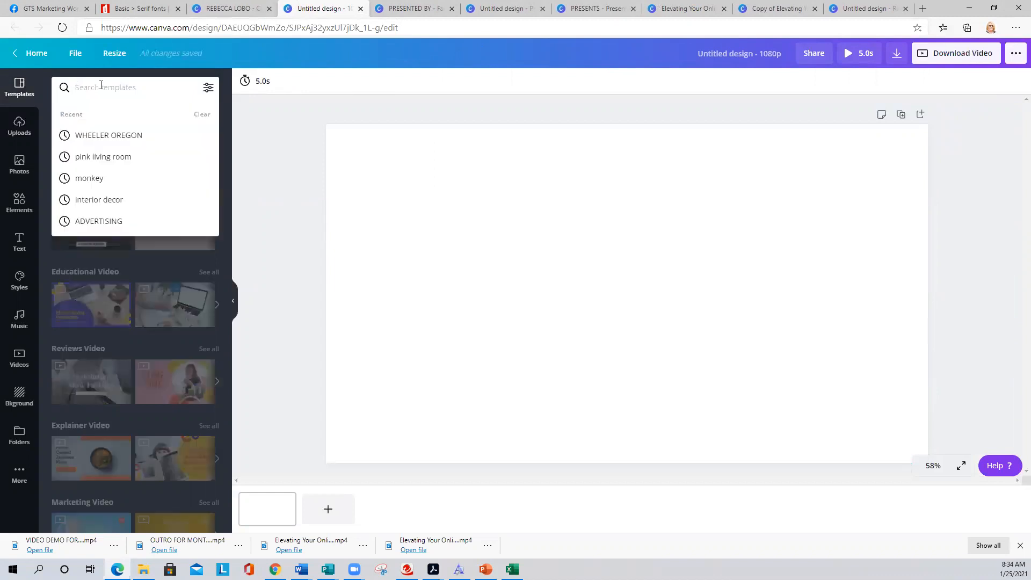
- Search templates for 'YouTube Intros' and try the beach travel intro template
type("YOUTUBE")
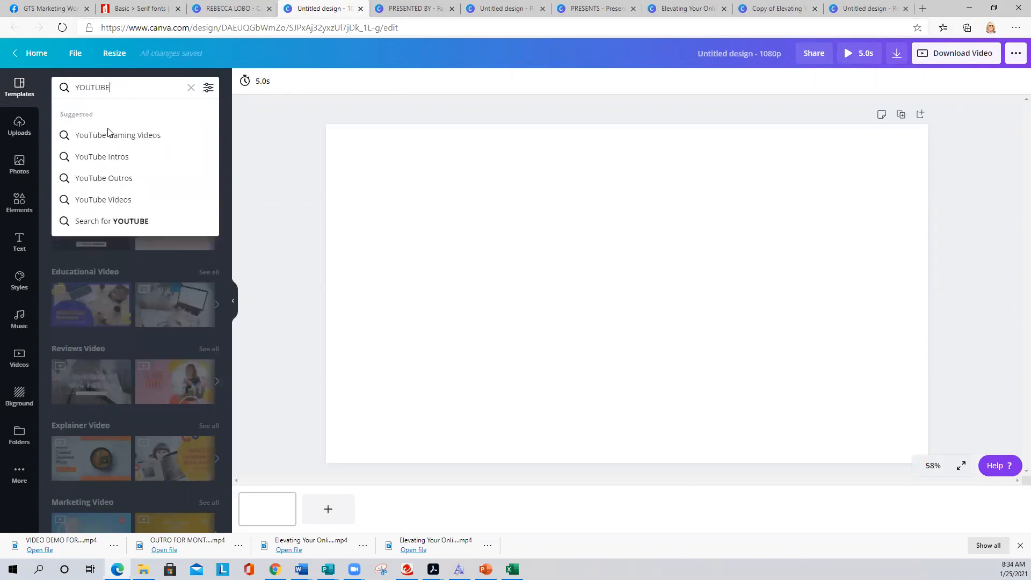
left_click(127, 156)
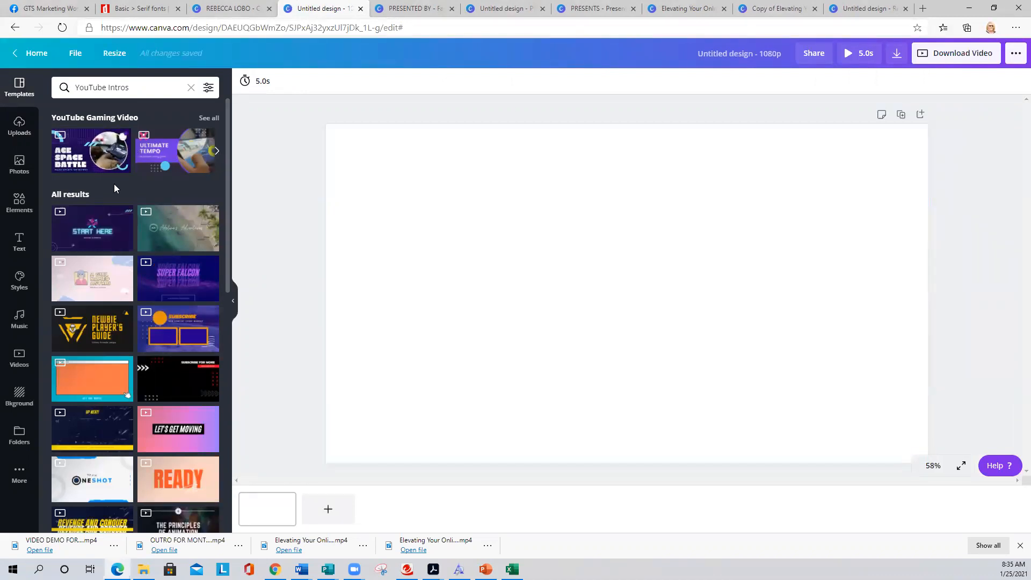
mouse_move(118, 215)
left_click(179, 235)
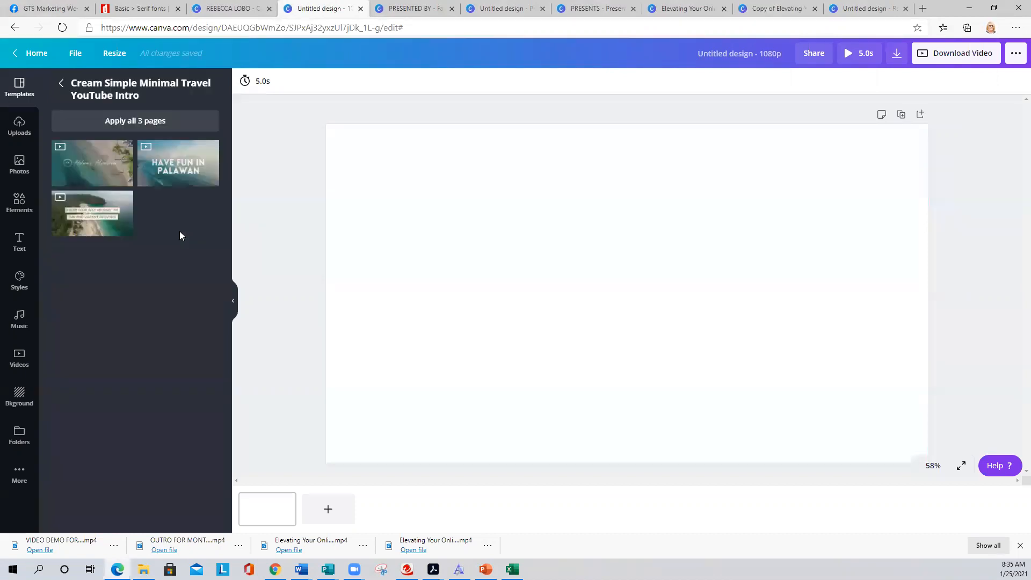
left_click(92, 164)
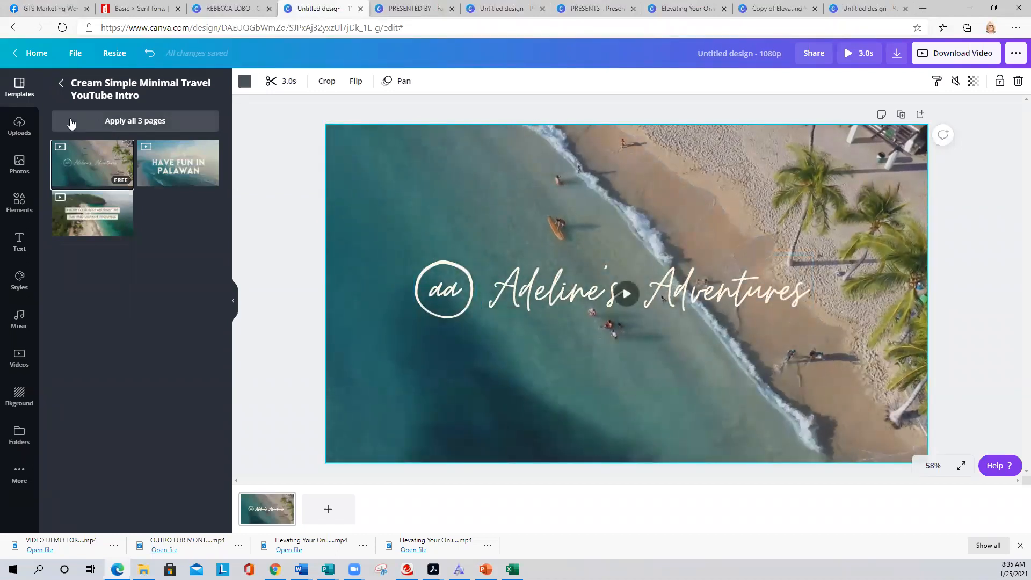
left_click(62, 85)
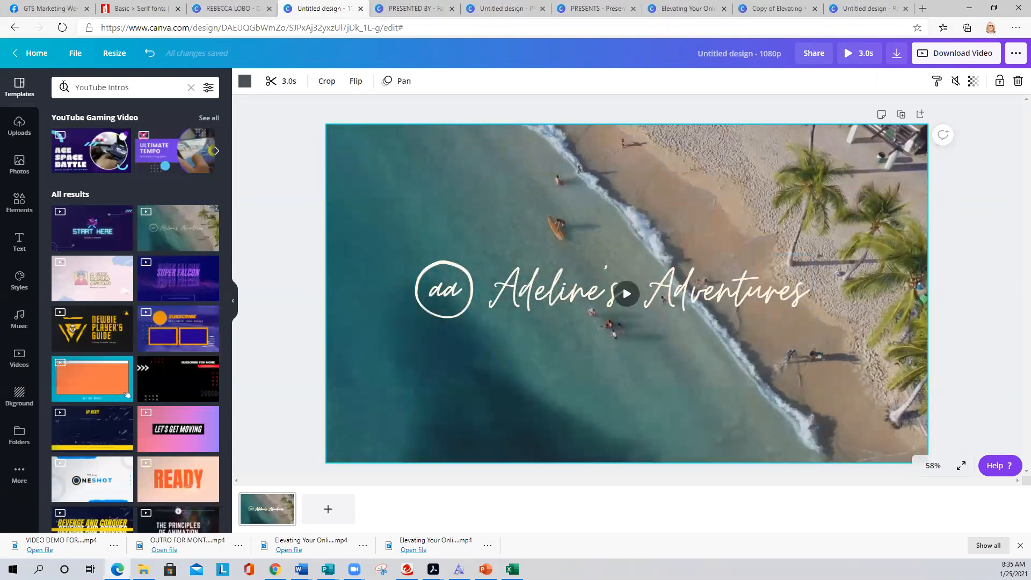
- Try the How Clouds Are Formed, Check Out My Other Adventures and Play With Lenny templates
scroll(114, 237, "down", 5)
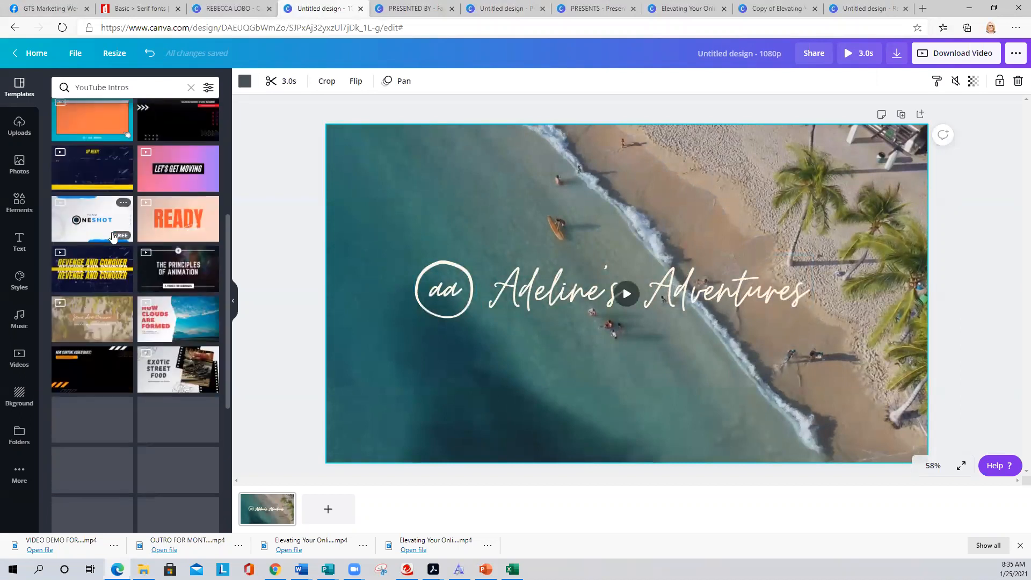
left_click(171, 319)
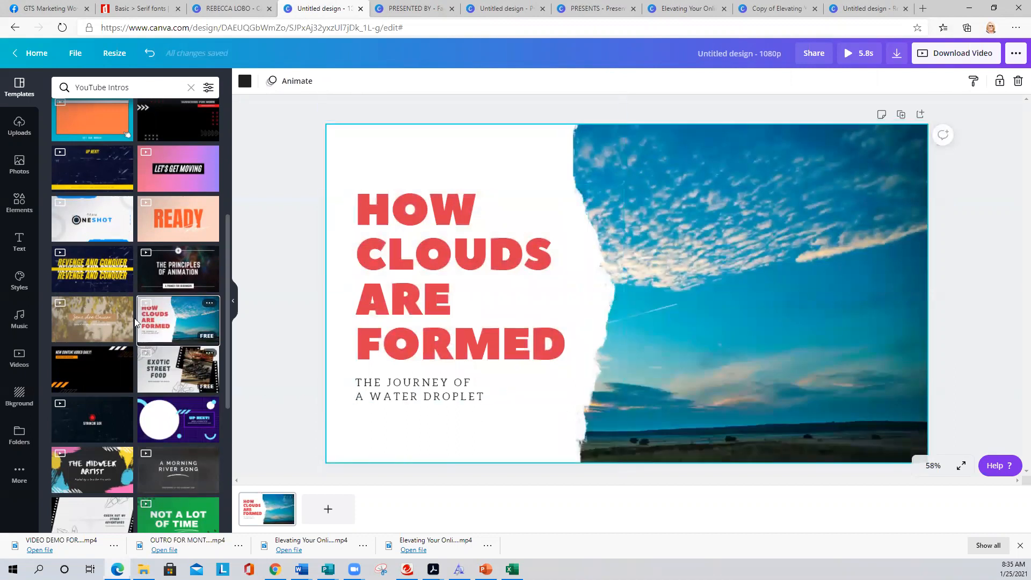
scroll(85, 314, "down", 4)
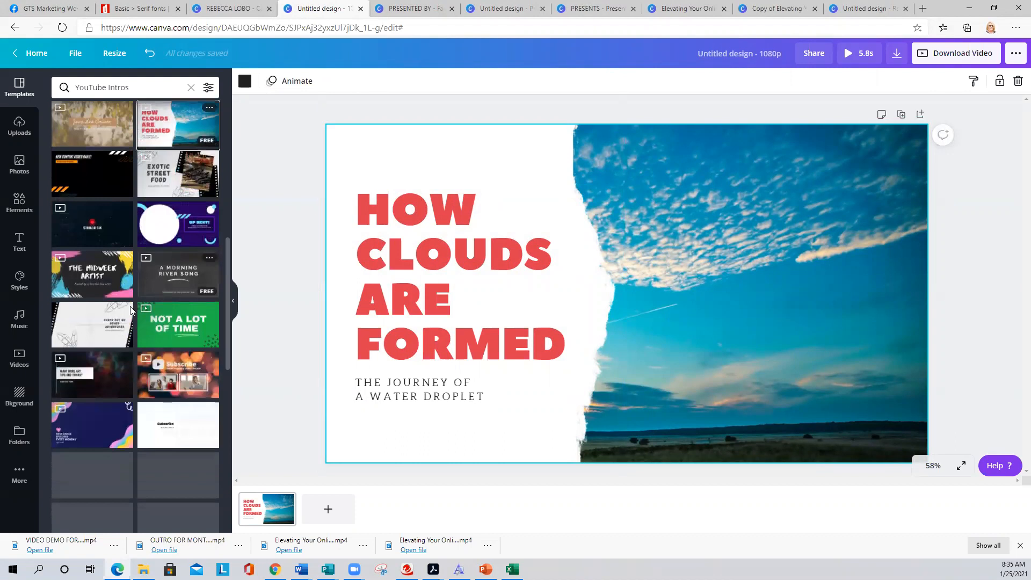
scroll(84, 313, "down", 1)
left_click(78, 255)
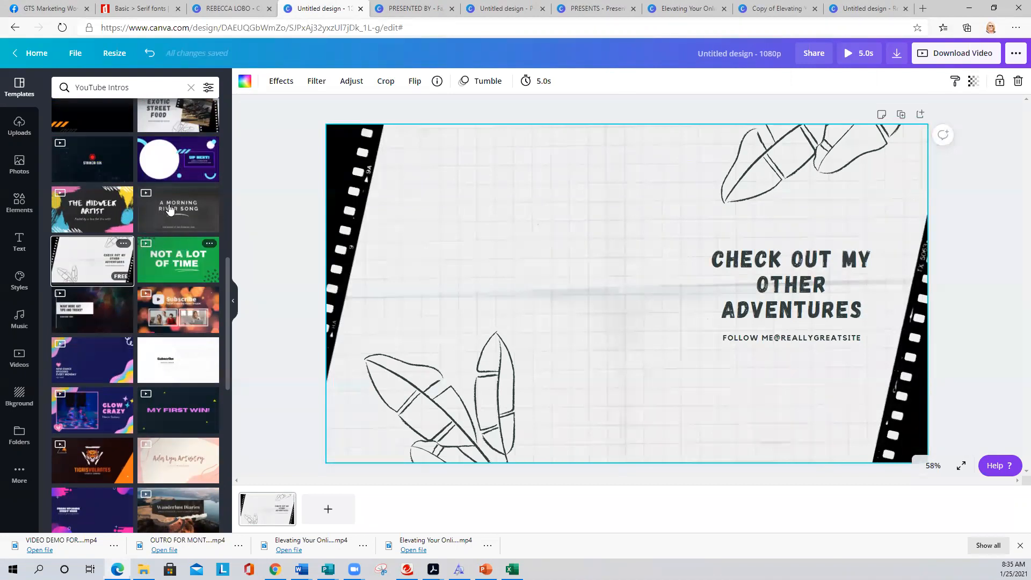
scroll(126, 286, "down", 4)
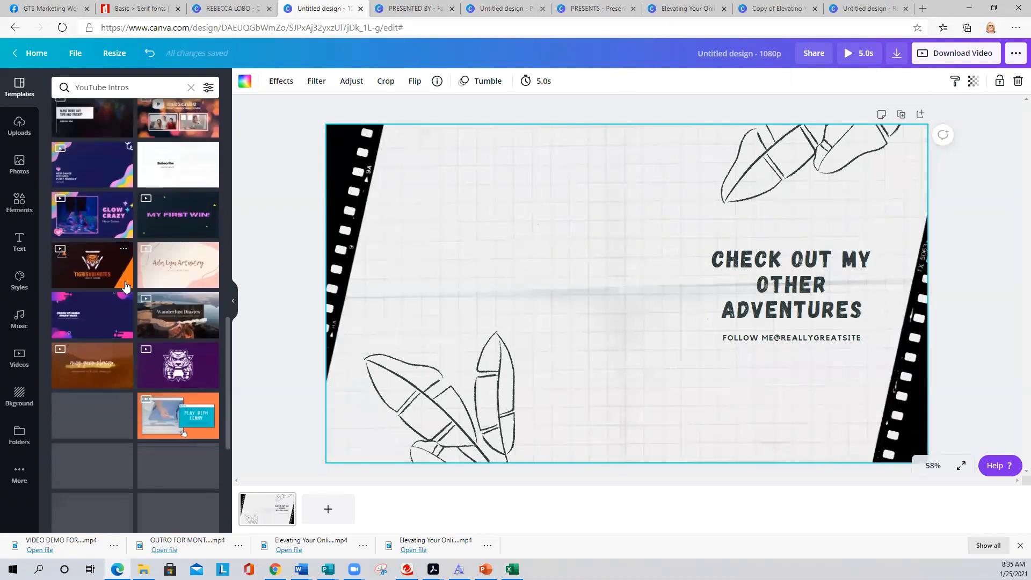
scroll(128, 285, "down", 1)
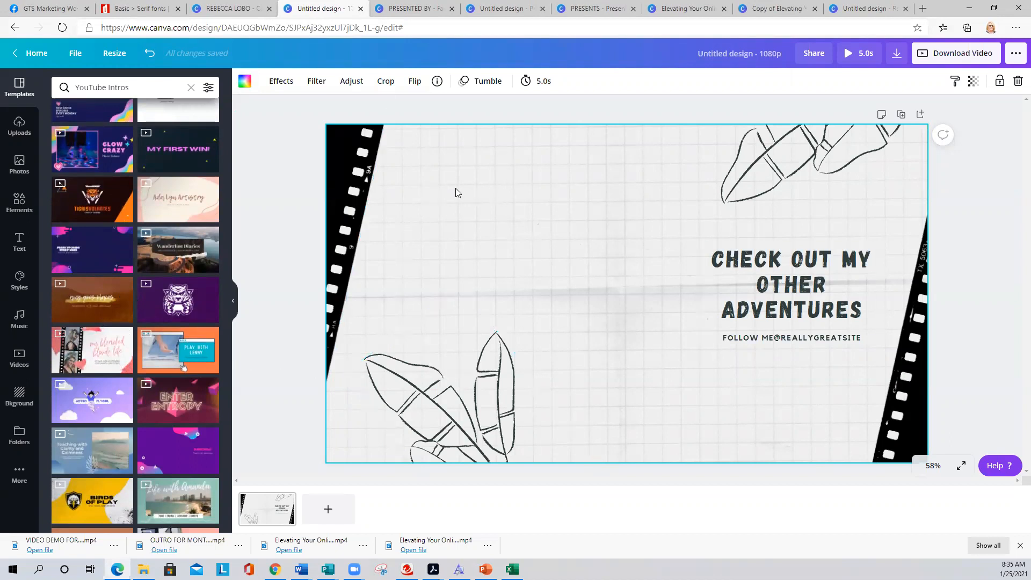
left_click(165, 348)
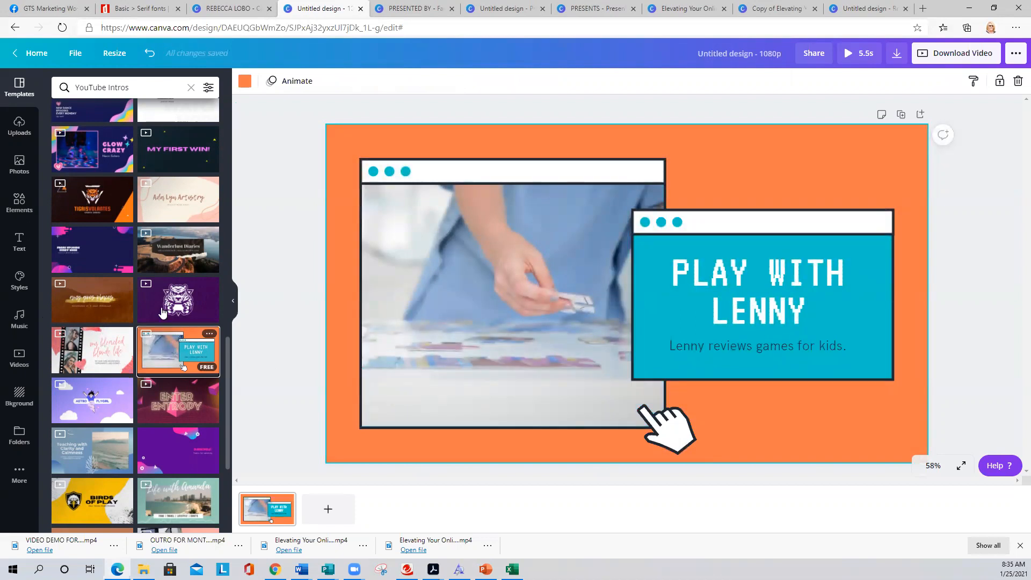
- Try Wanderlust Diaries and Exotic Street Food, then settle on How Clouds Are Formed
left_click(160, 270)
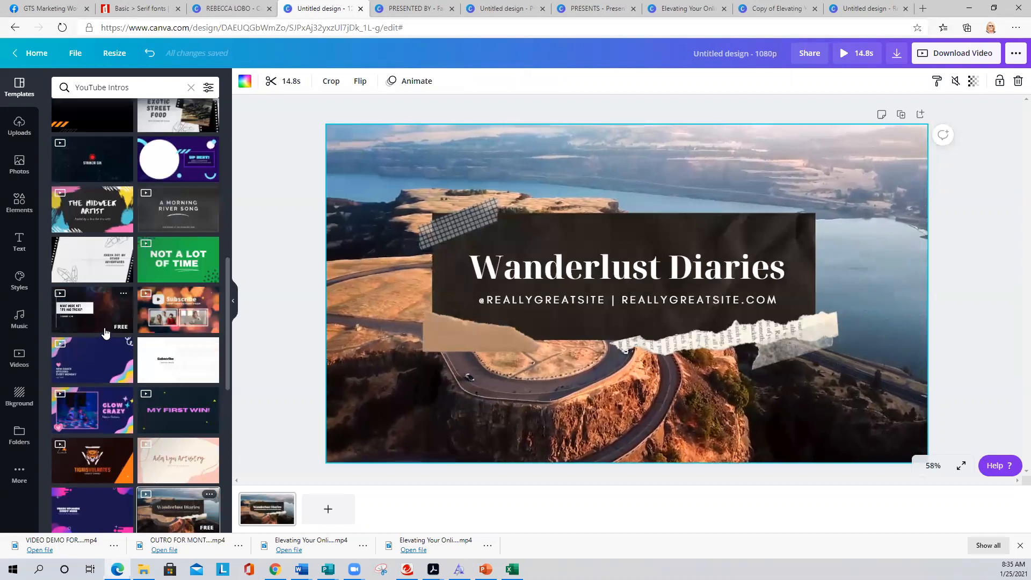
scroll(102, 283, "up", 2)
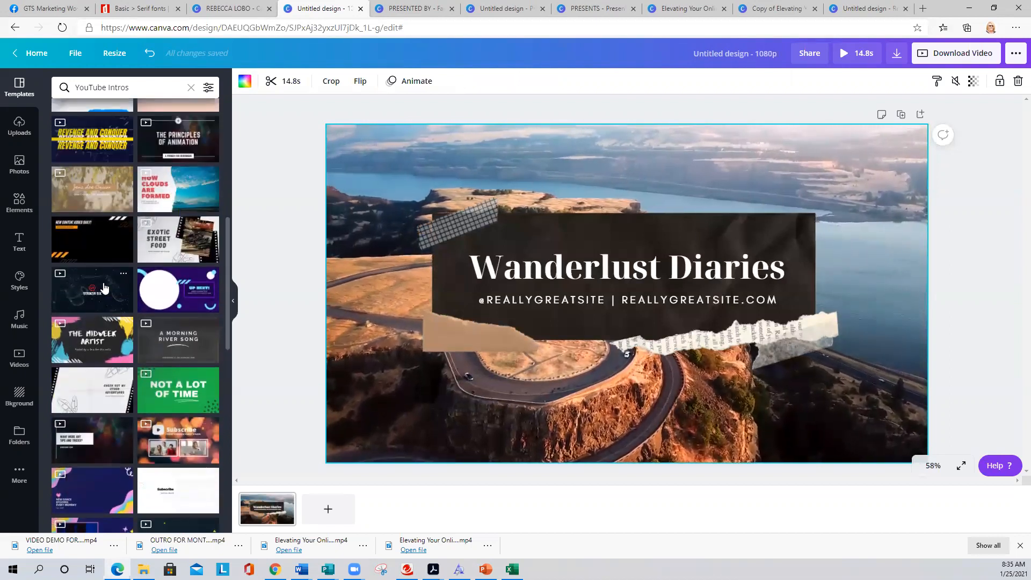
left_click(156, 245)
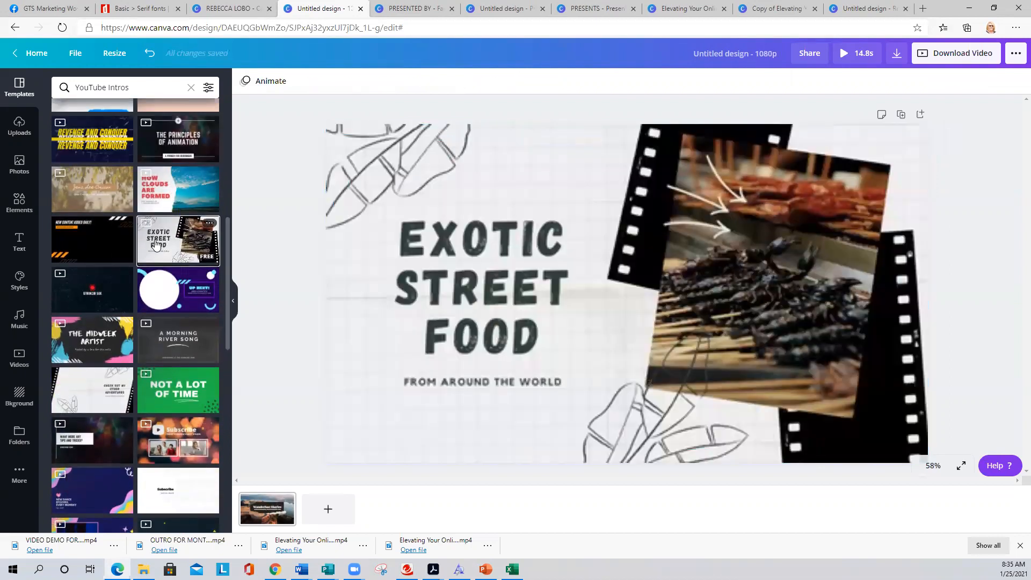
left_click(188, 186)
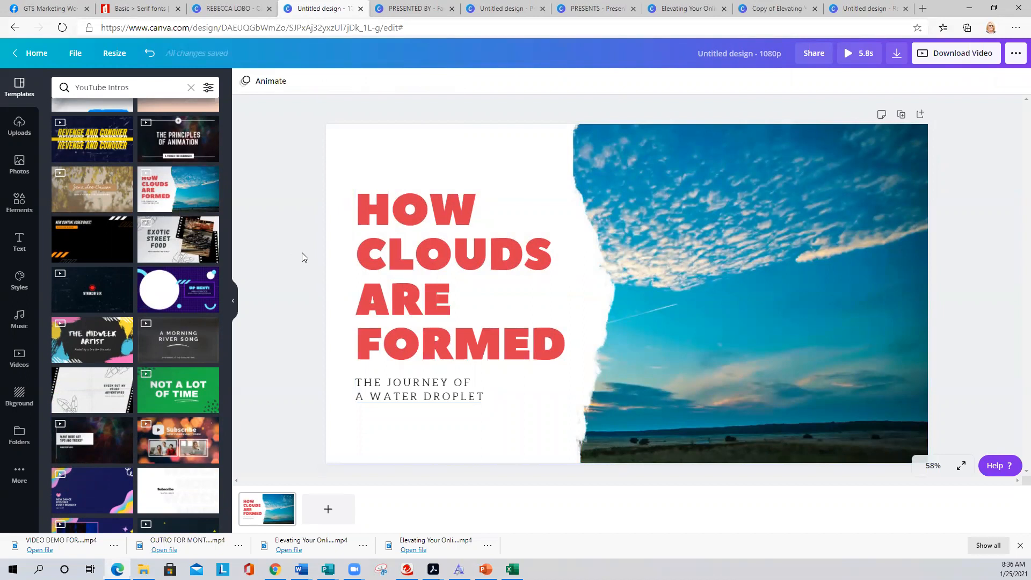
left_click(813, 271)
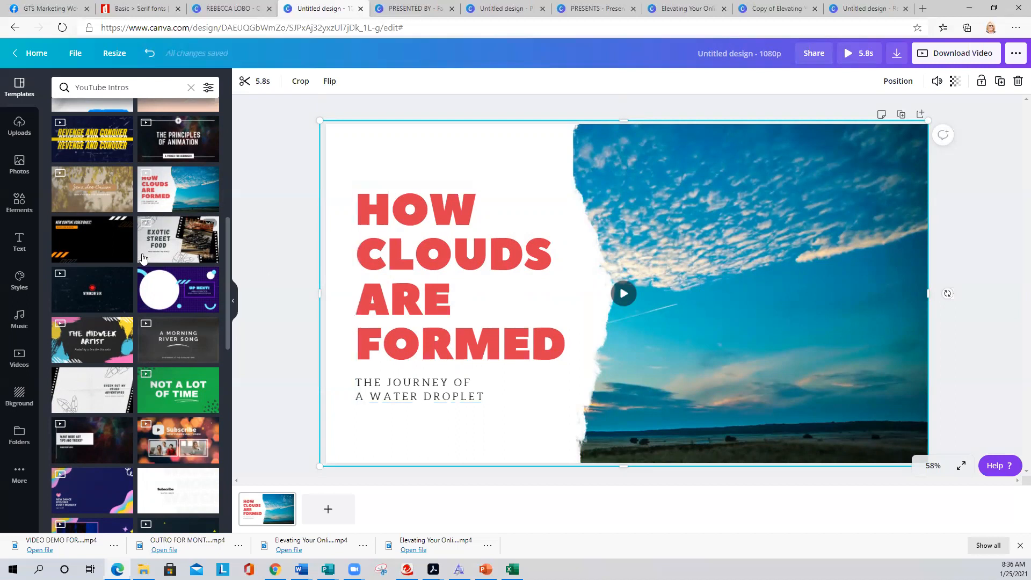
- Drag the uploaded aerial townhome photo onto the right-hand frame, replacing the sky video
left_click(11, 134)
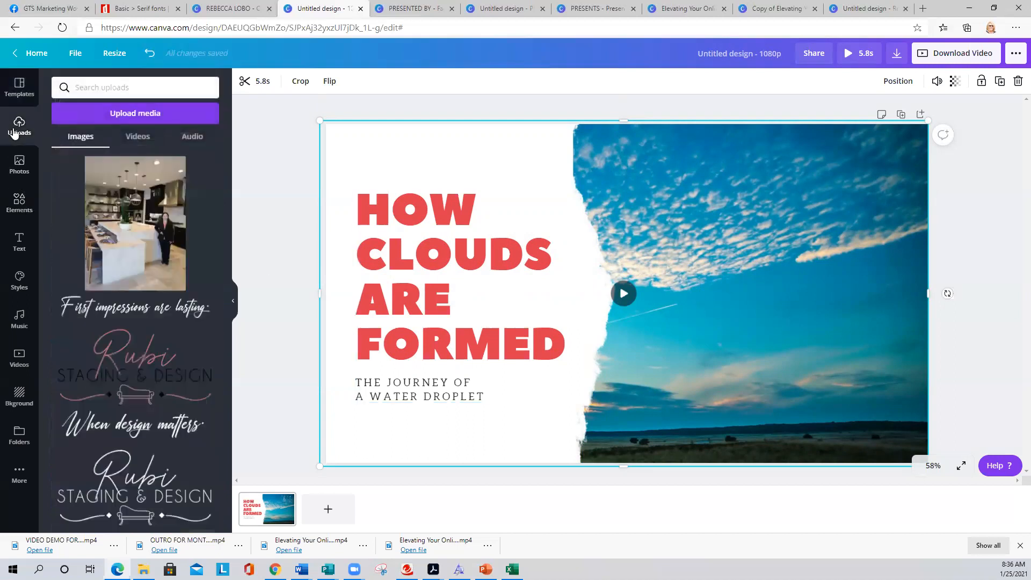
scroll(139, 234, "down", 15)
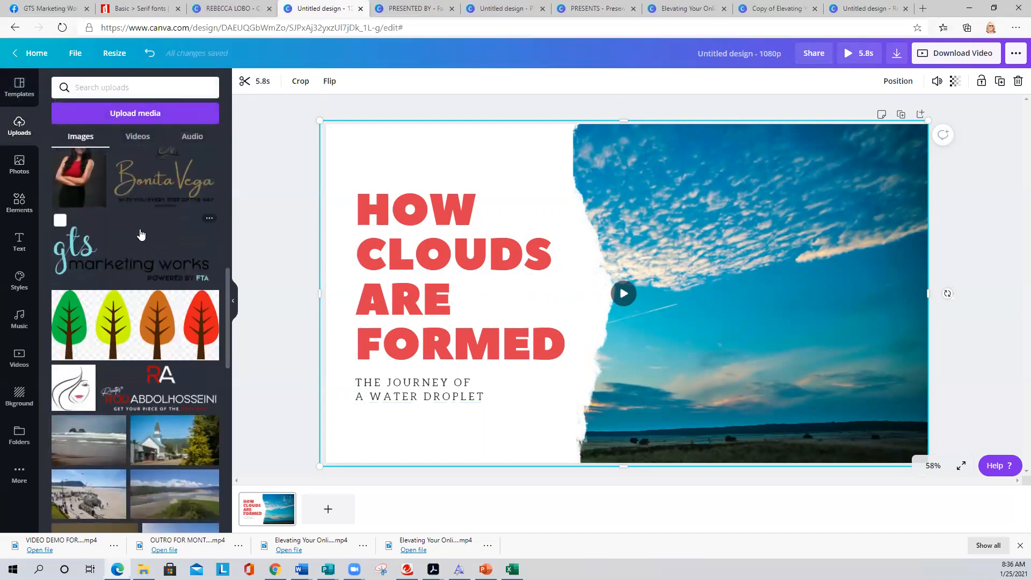
scroll(139, 234, "down", 5)
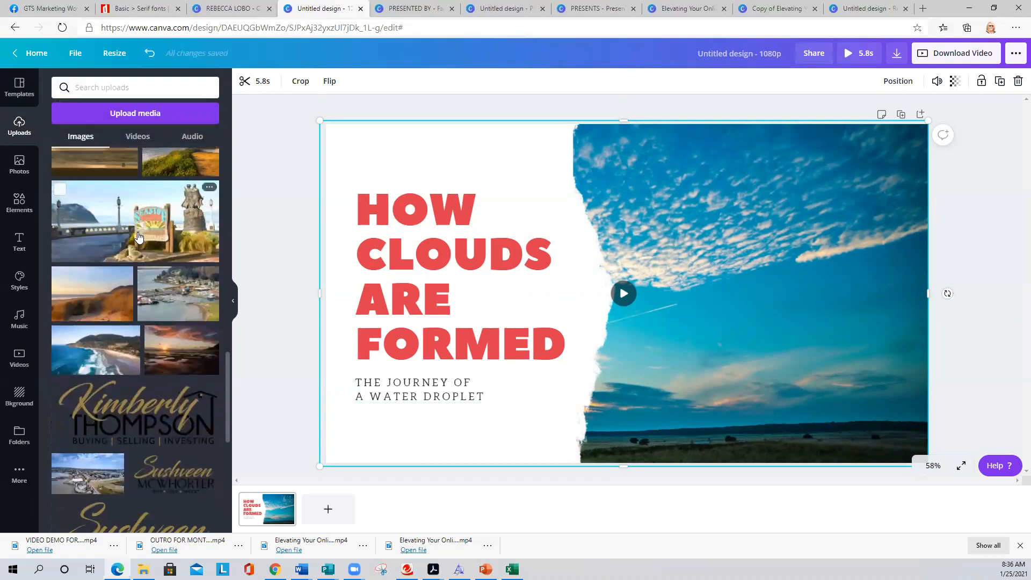
scroll(89, 238, "down", 10)
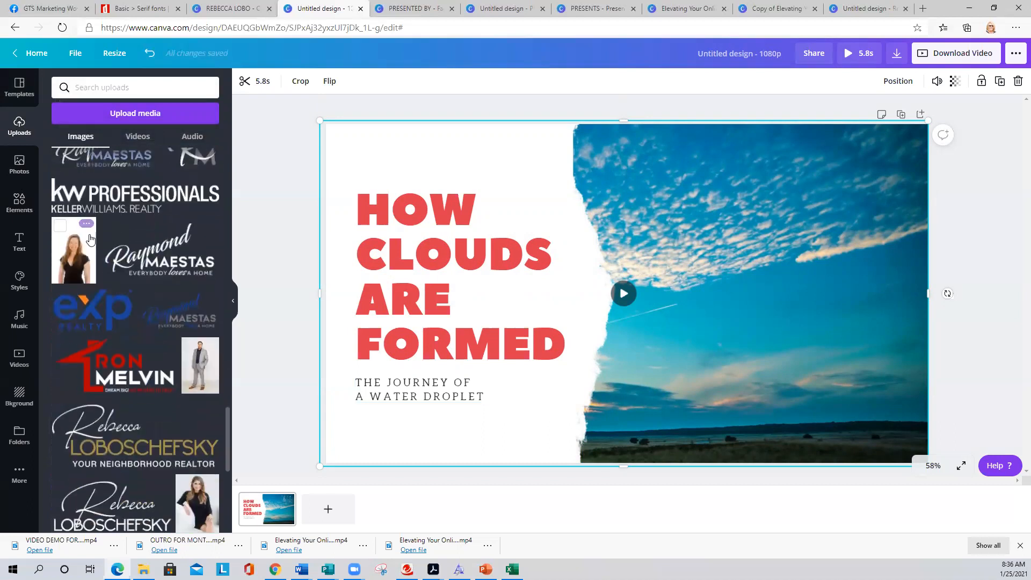
scroll(92, 239, "down", 1)
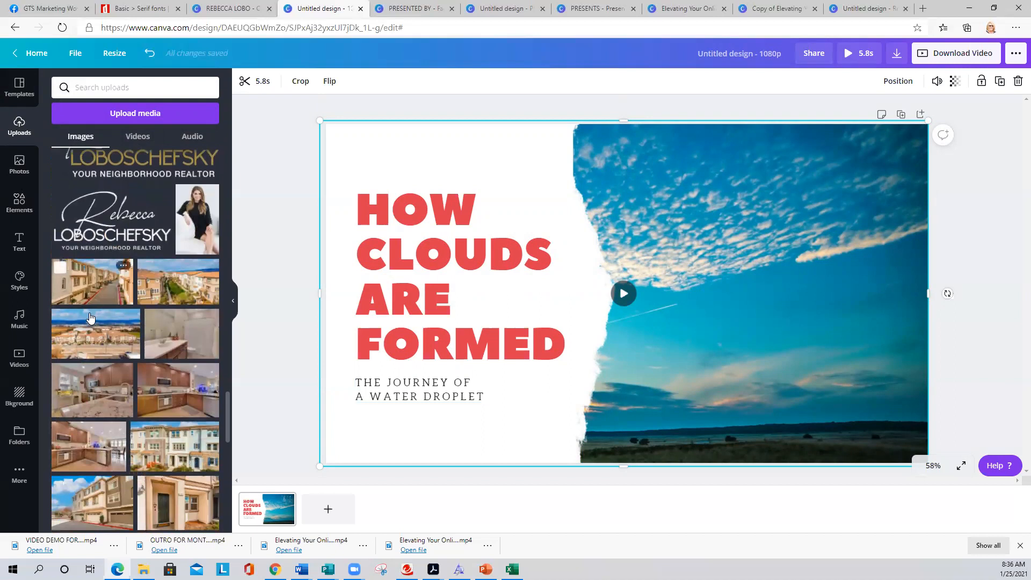
scroll(97, 315, "down", 1)
left_click_drag(96, 274, 679, 229)
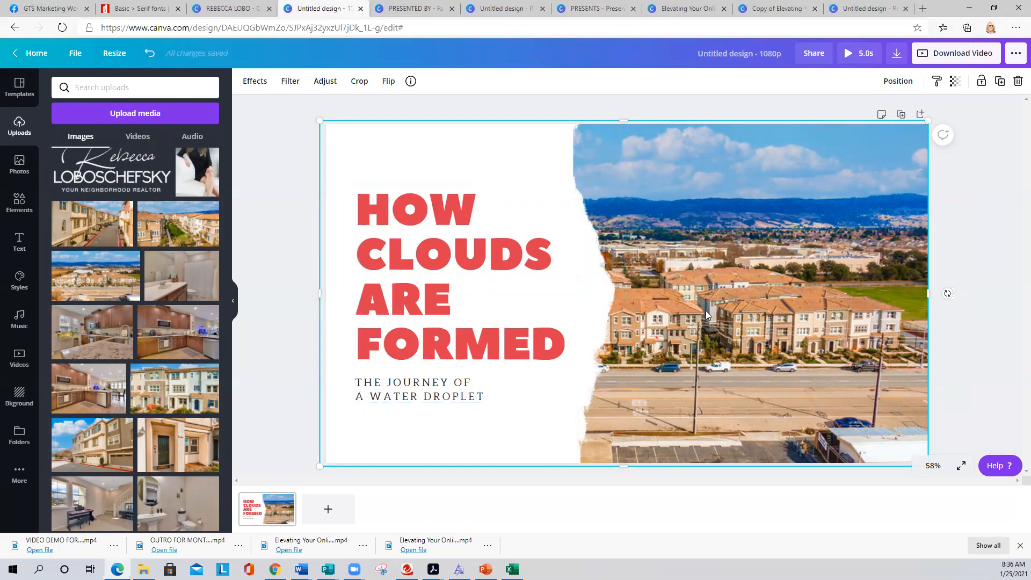
- Set the title font to Cabin Regular and turn off all capitals
left_click(389, 251)
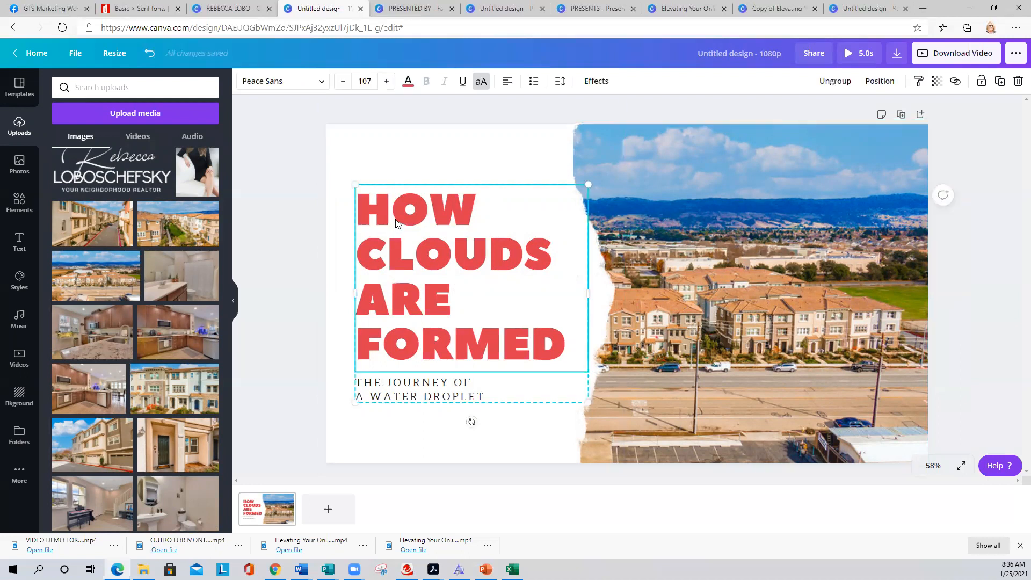
left_click(280, 81)
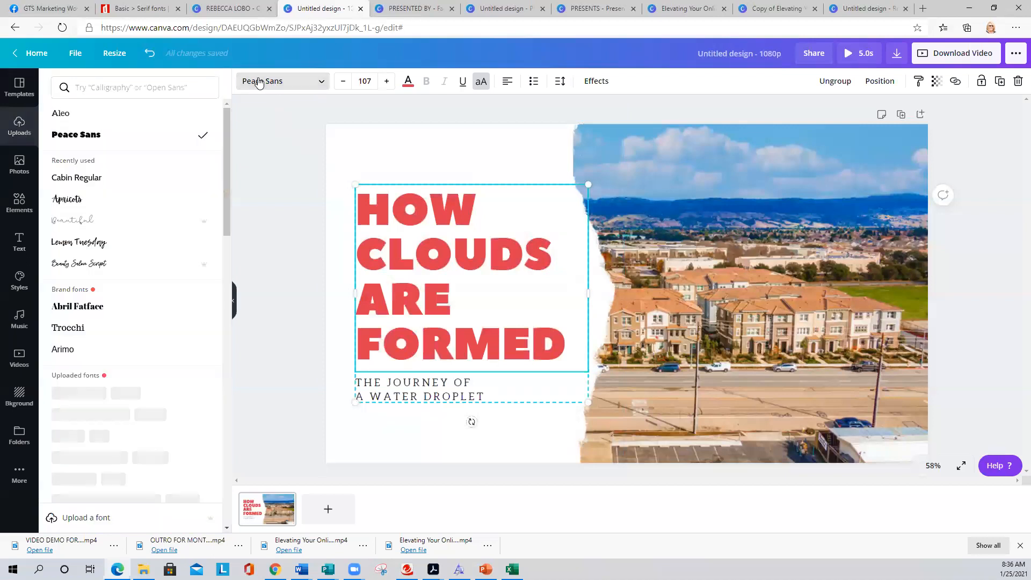
left_click(86, 178)
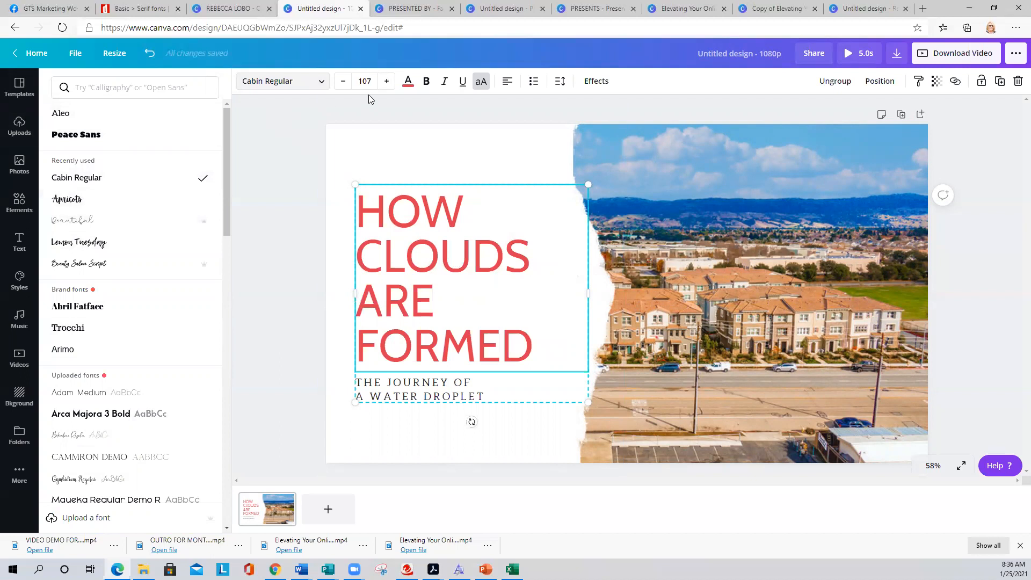
left_click(480, 82)
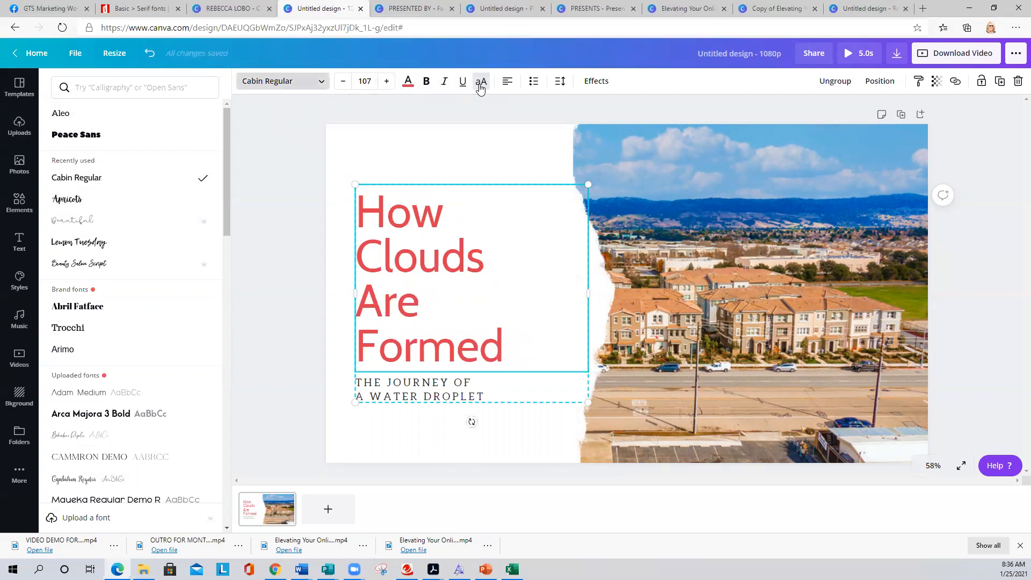
- Retype the title, first as 'OWN YOUR SPACE', then as 'YOUR LOCAL REALTOR'
left_click(444, 242)
left_click_drag(539, 345, 337, 189)
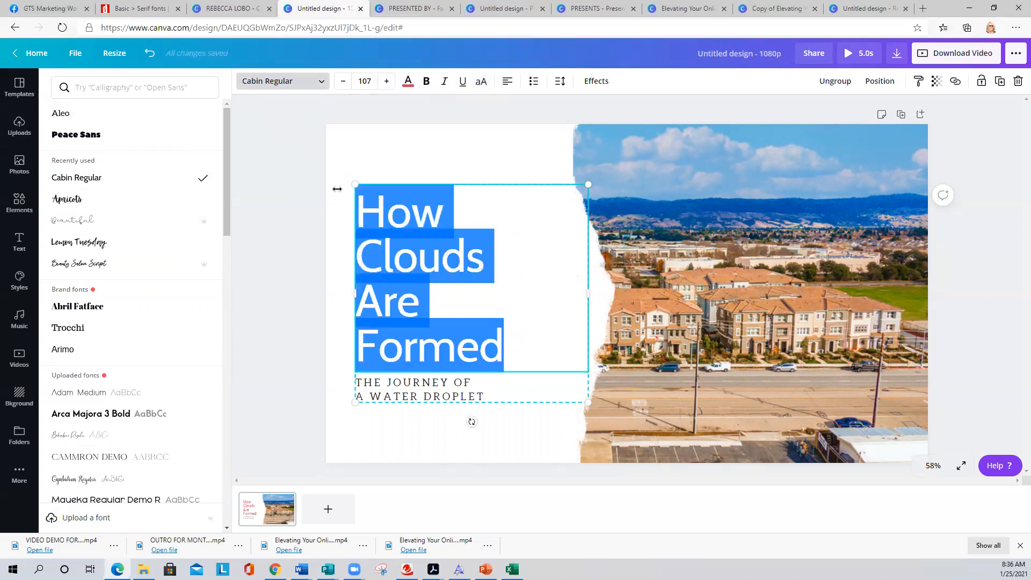
type("OW")
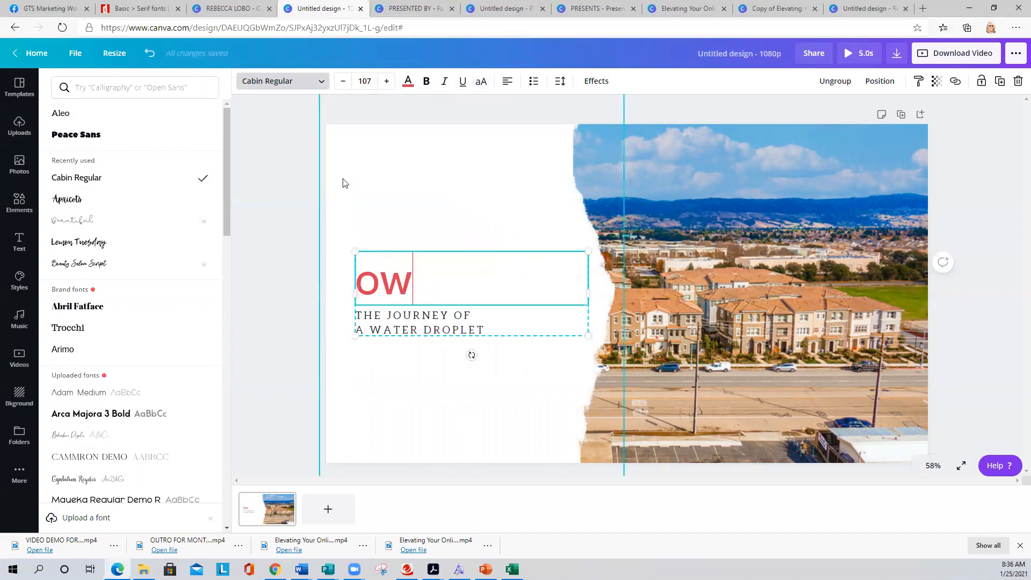
key("BackSpace")
type("WN")
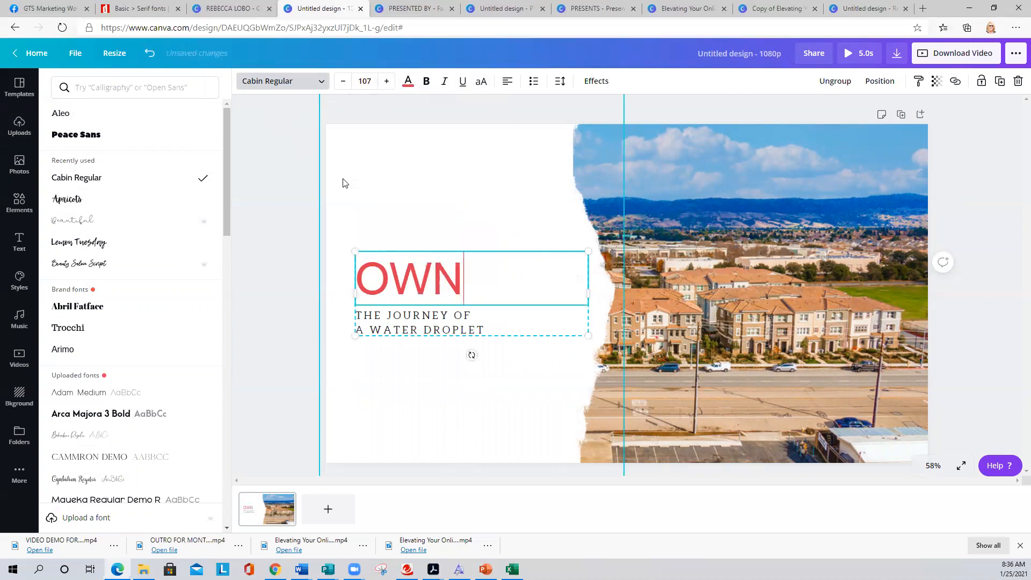
type(" YOUR SPACE")
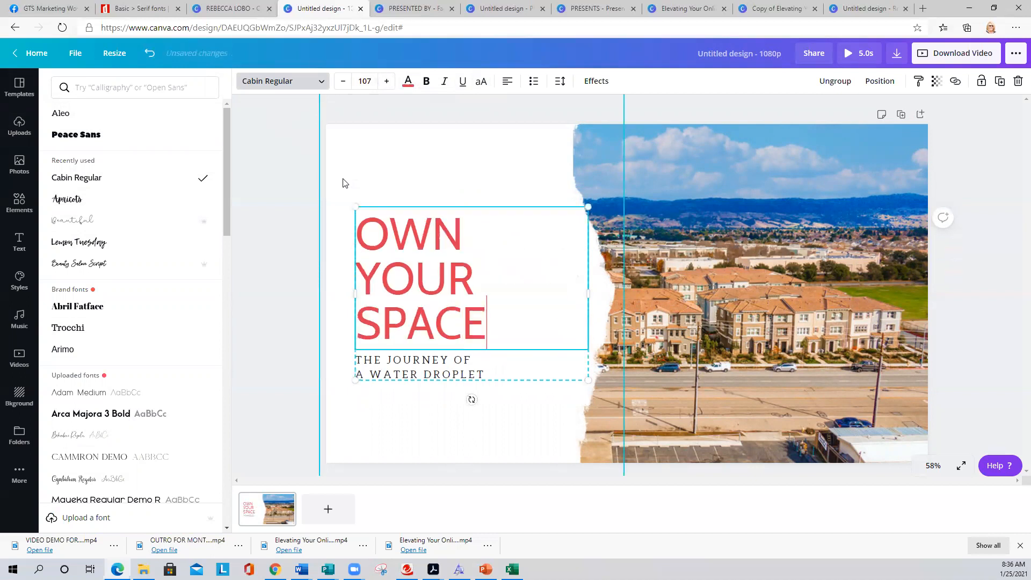
left_click(410, 202)
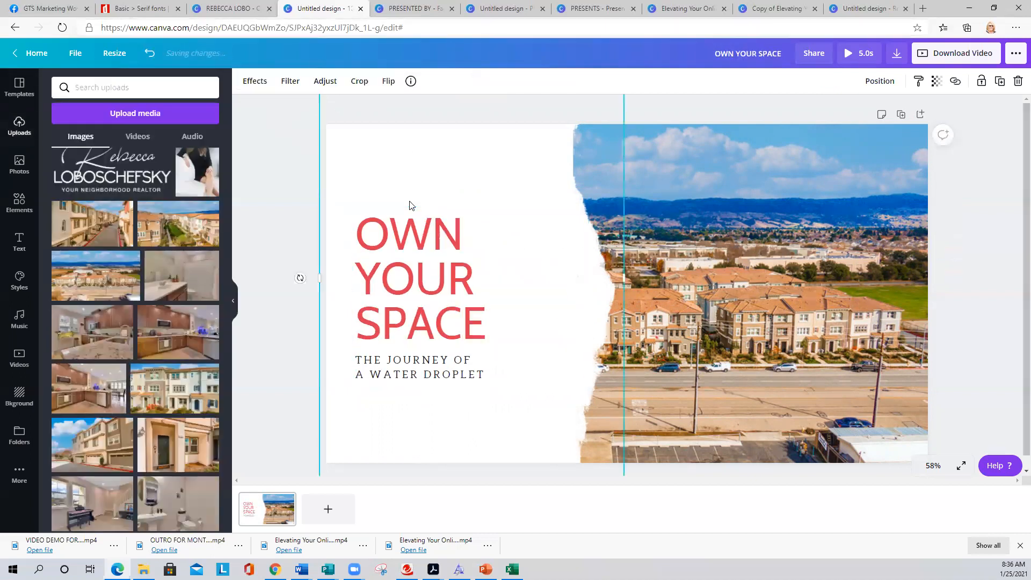
left_click(451, 265)
left_click(497, 295)
left_click_drag(502, 322, 348, 236)
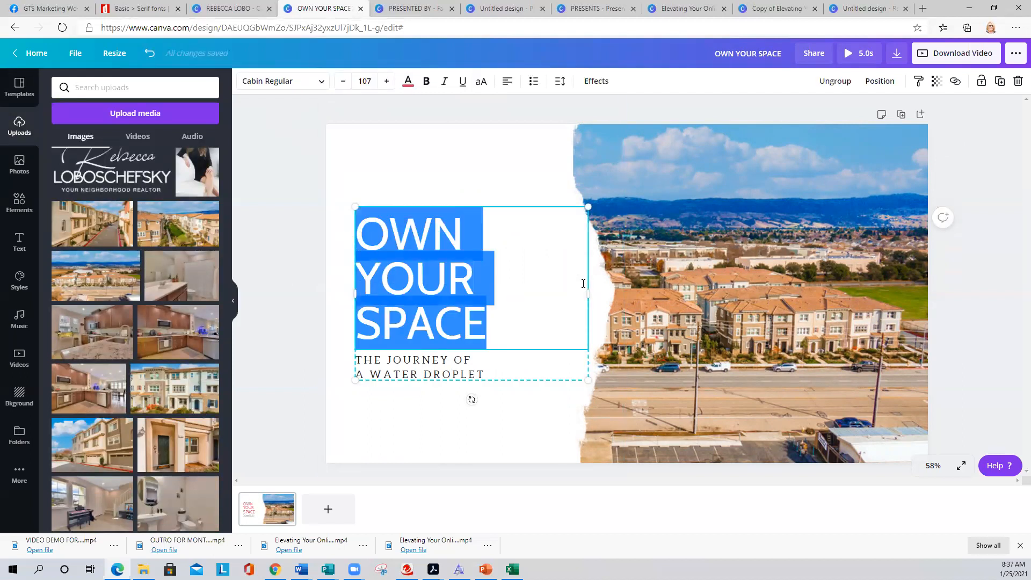
type("YOUR ")
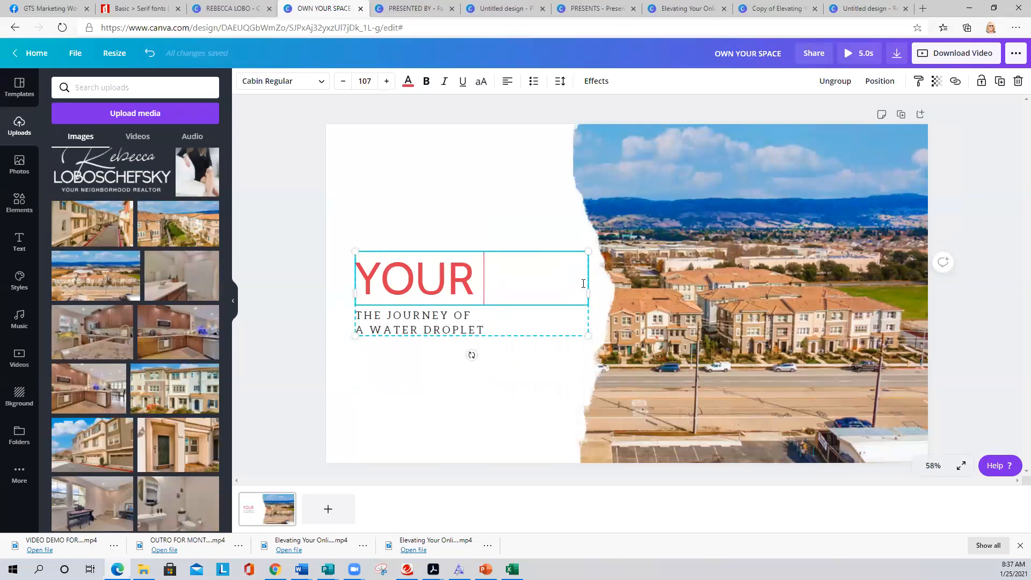
type("LOCAL REALTOR")
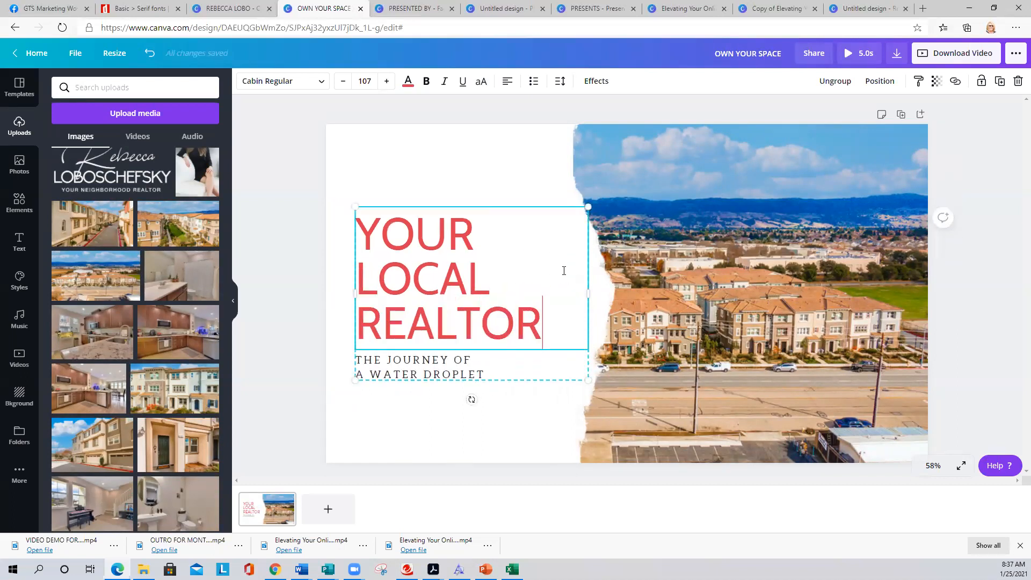
- Add the gts marketing works logo from Uploads, shrink it, and place it top-left above the title
scroll(144, 250, "up", 4)
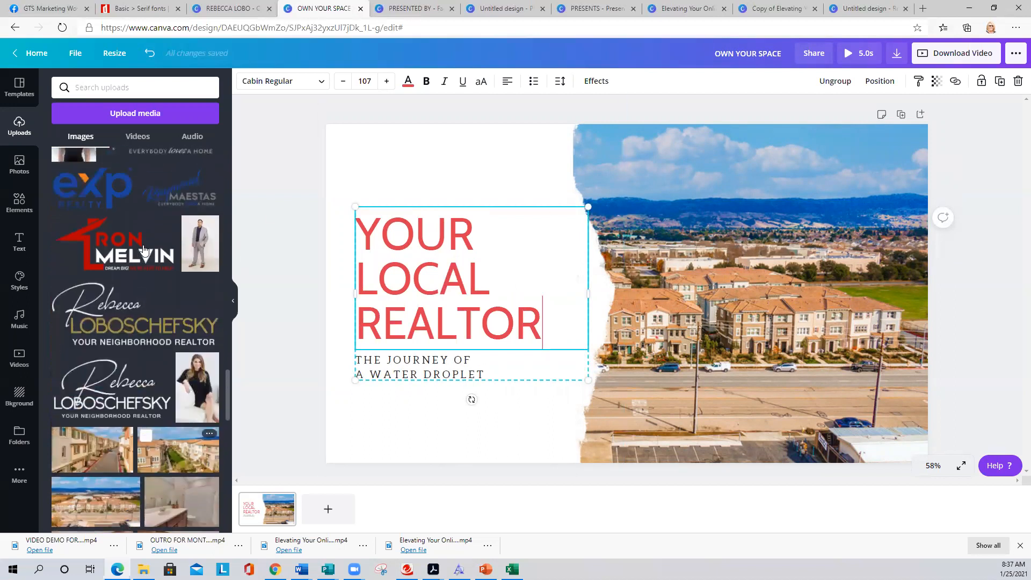
scroll(143, 250, "up", 15)
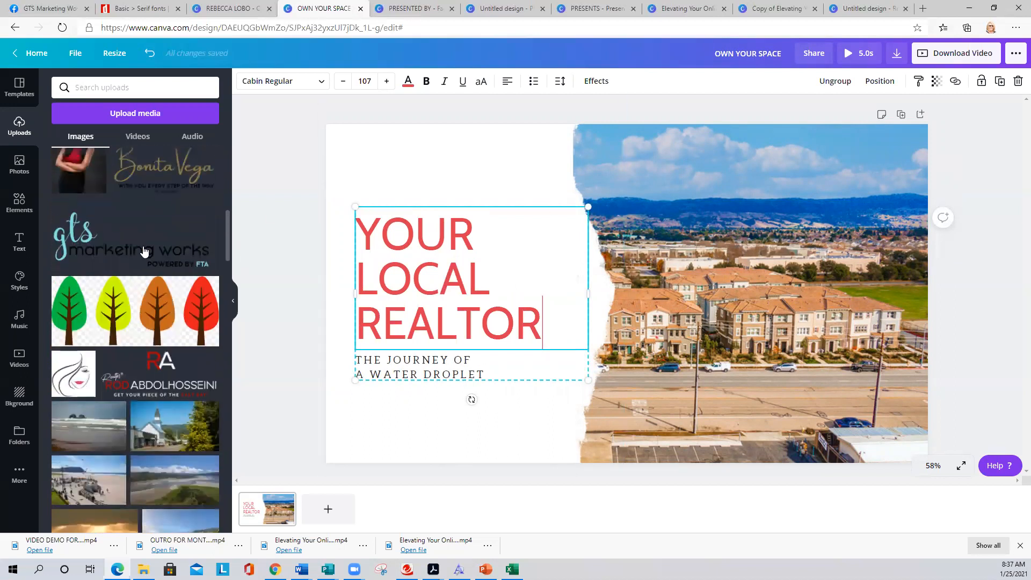
scroll(85, 366, "down", 2)
left_click(84, 365)
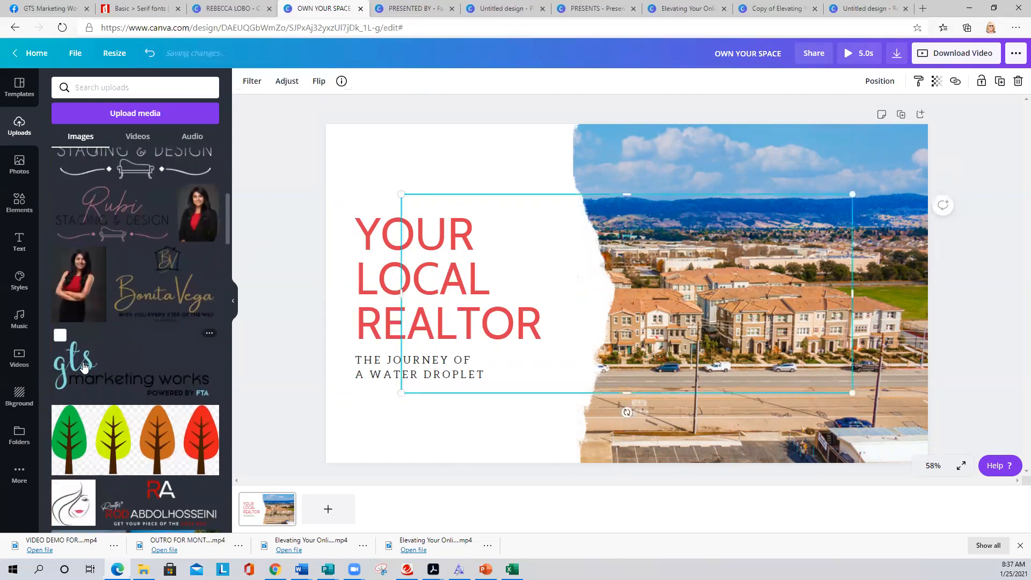
left_click(84, 366)
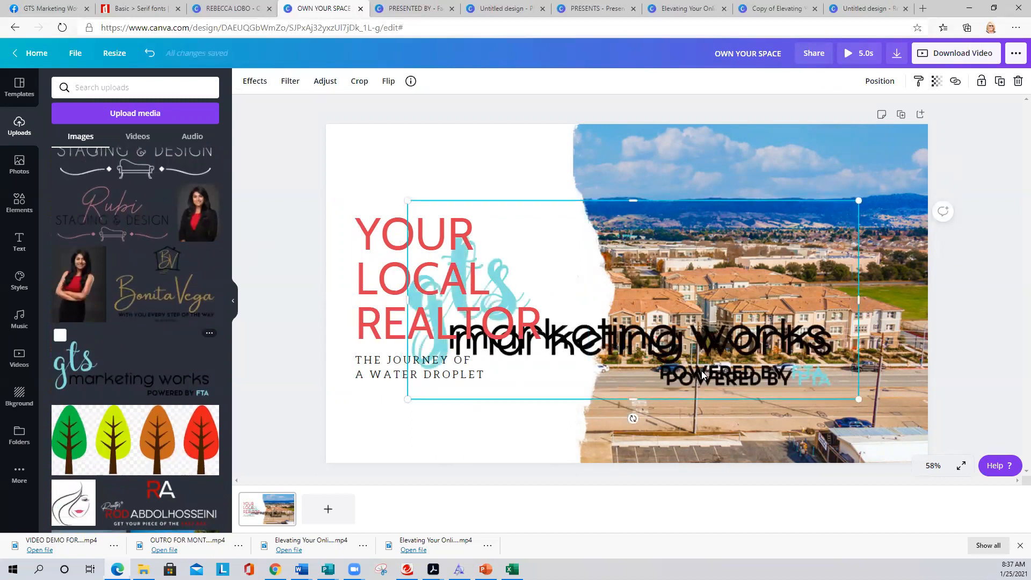
left_click_drag(654, 371, 647, 365)
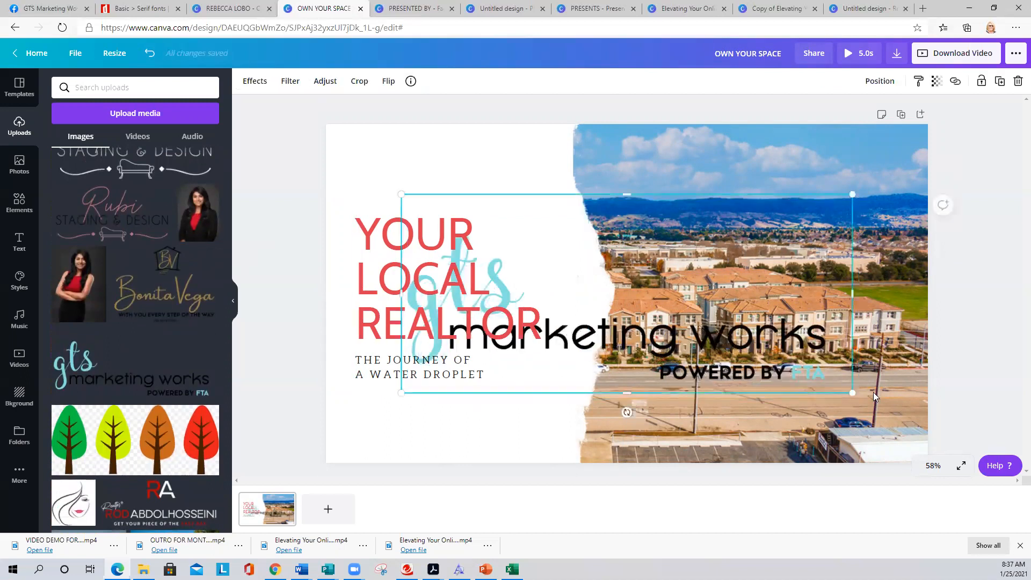
left_click_drag(753, 351, 564, 265)
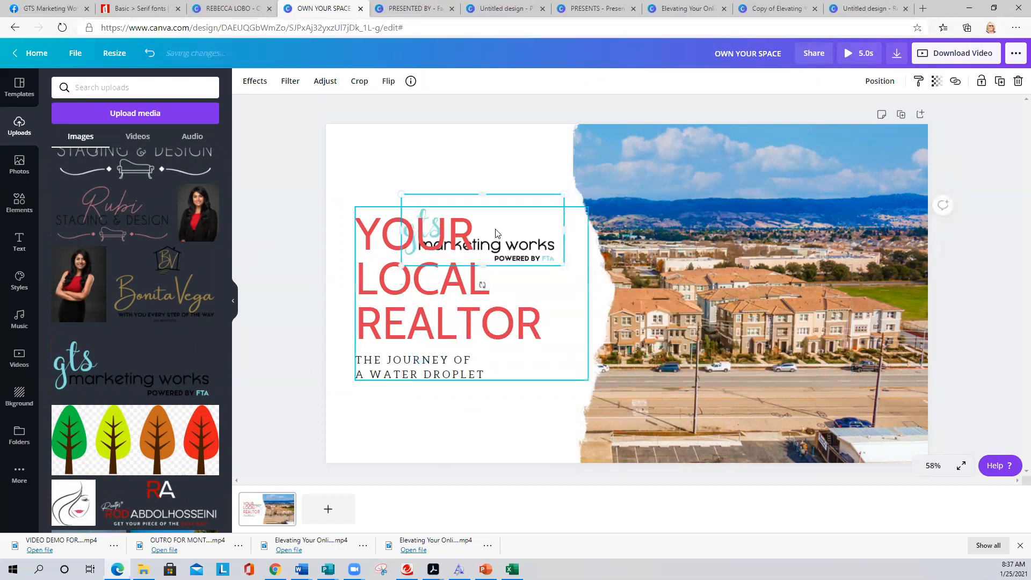
left_click_drag(472, 210, 433, 148)
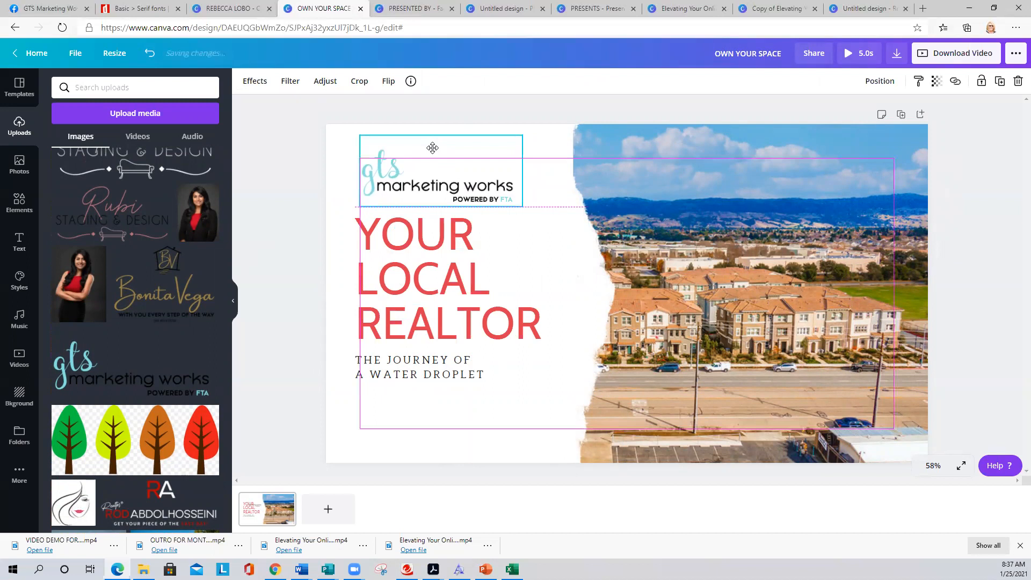
left_click(451, 377)
- Replace the tagline under the red title with 'HELPING FAMILIES FIND THEIR DREAM HOME'
left_click(451, 377)
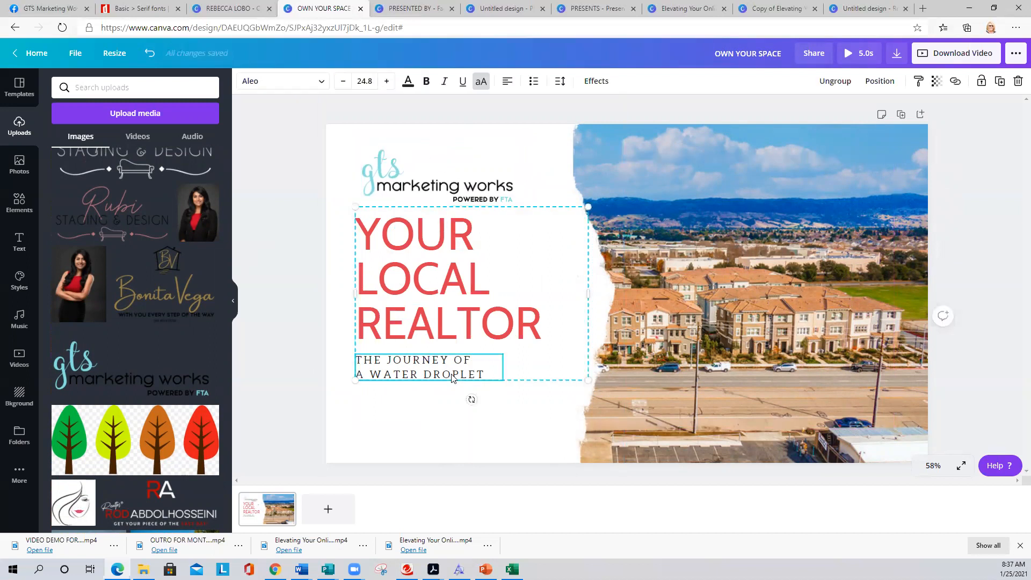
left_click_drag(485, 377, 359, 356)
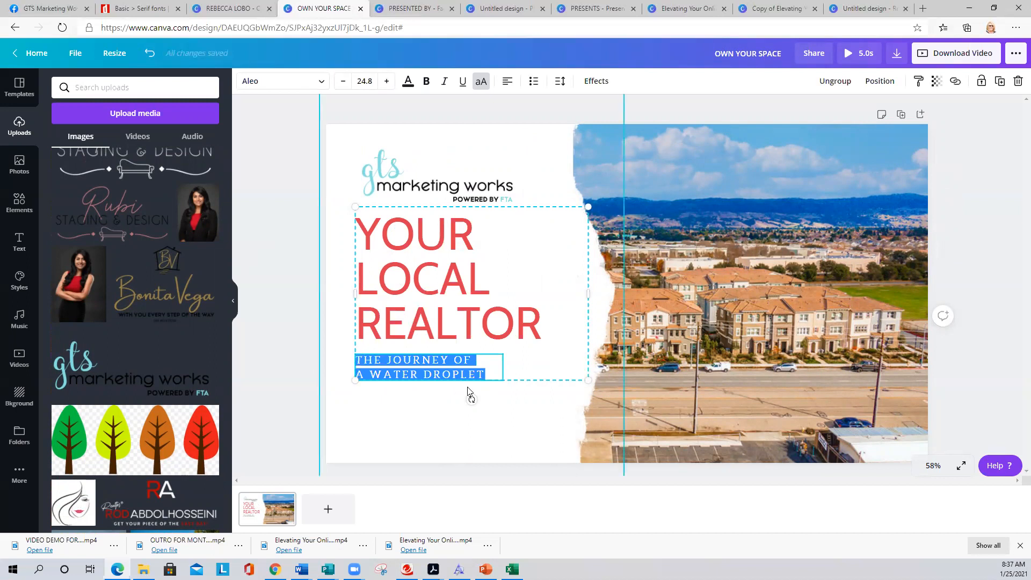
type("HELP")
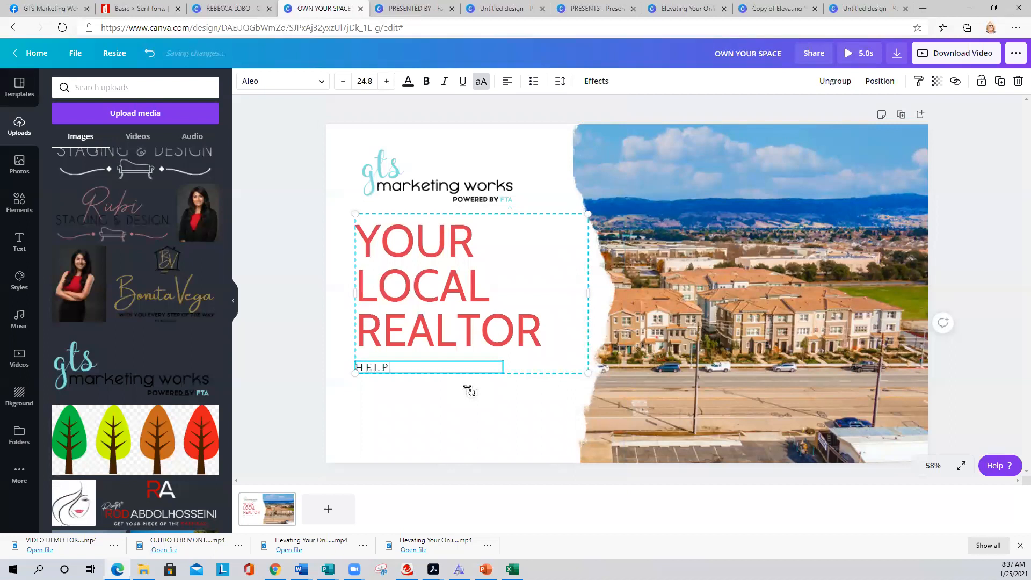
type("ING FAMILIES")
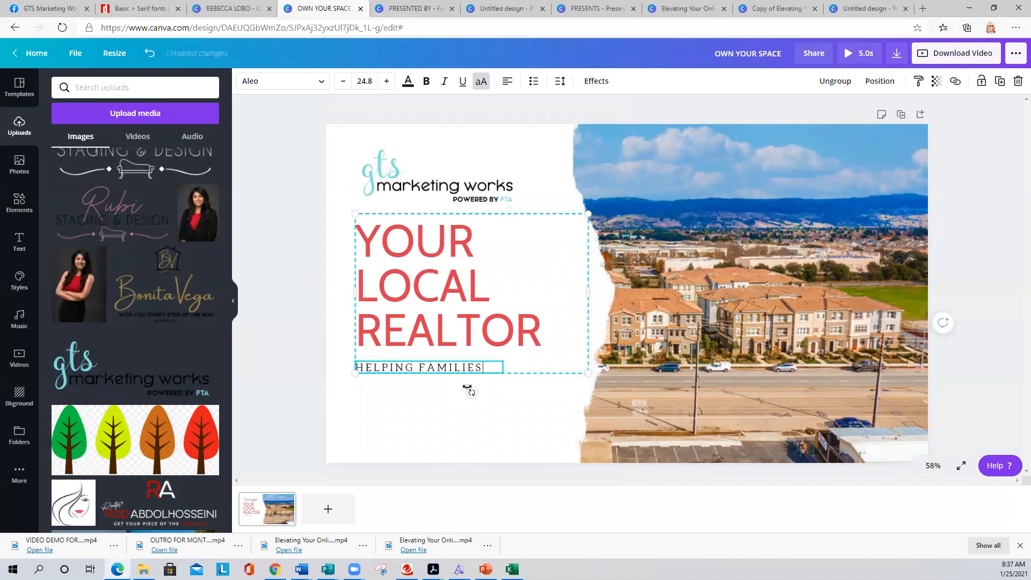
type(" FIND THEIR")
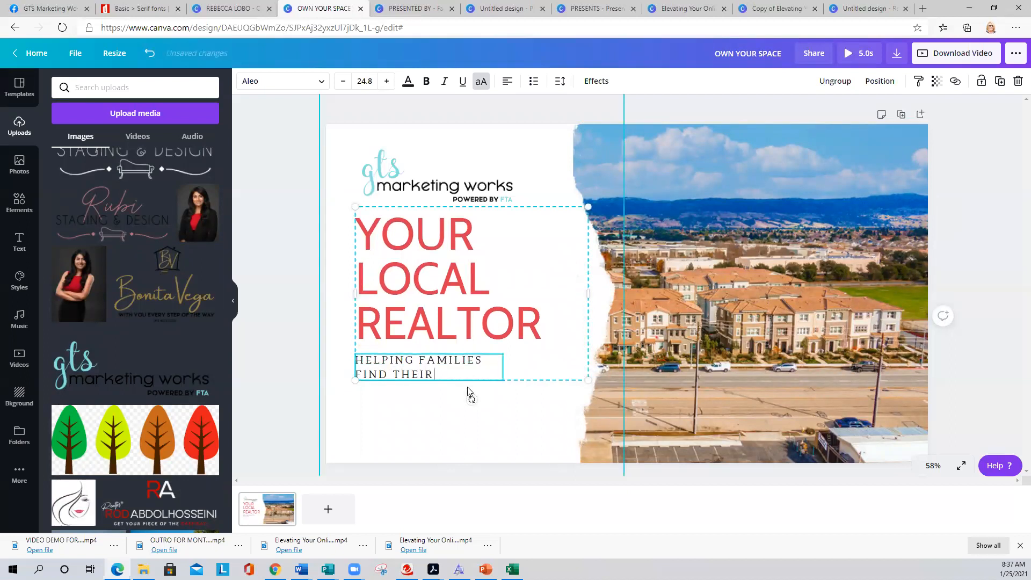
type(" DREAM HO")
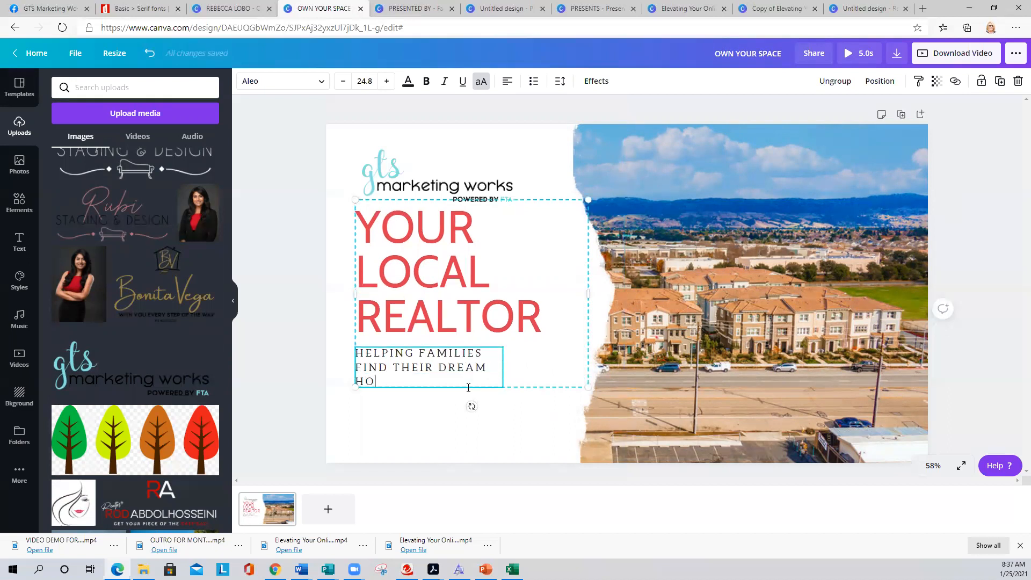
type("MES")
key("BackSpace")
- Add the 'welcome little one!' text template and drag it onto the aerial photo
left_click(23, 253)
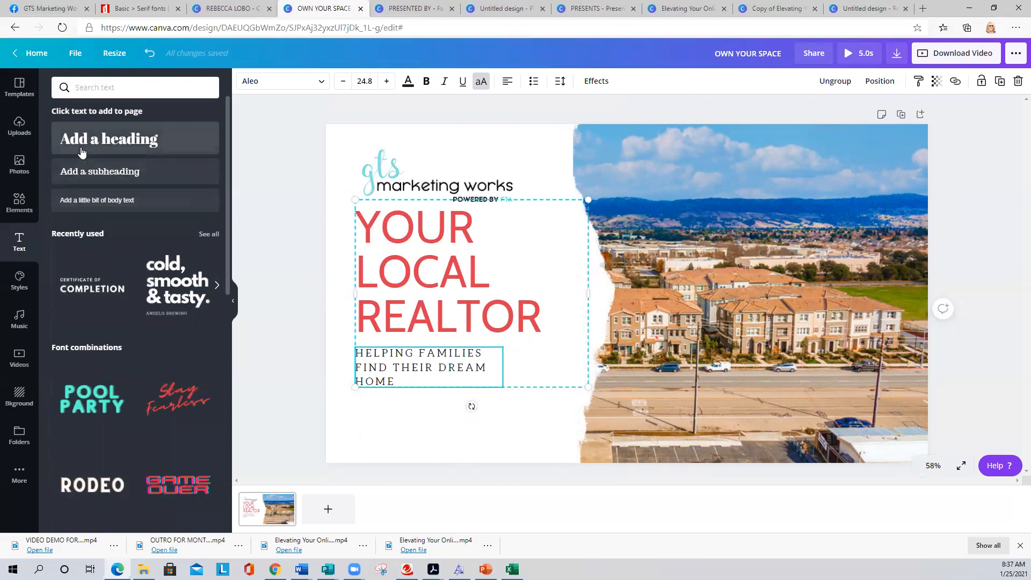
scroll(108, 406, "down", 3)
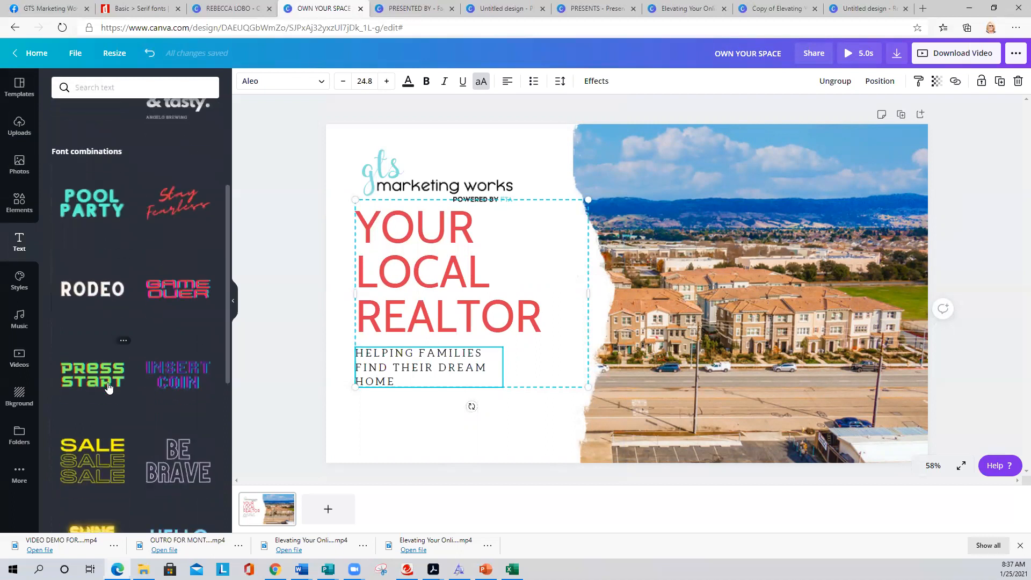
scroll(108, 398, "down", 4)
scroll(108, 385, "down", 4)
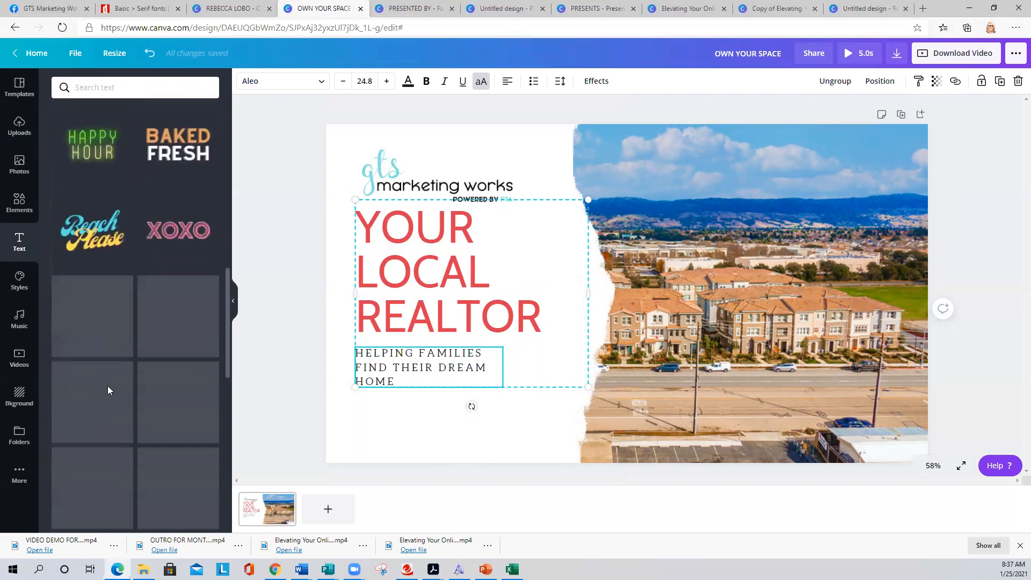
scroll(121, 430, "down", 5)
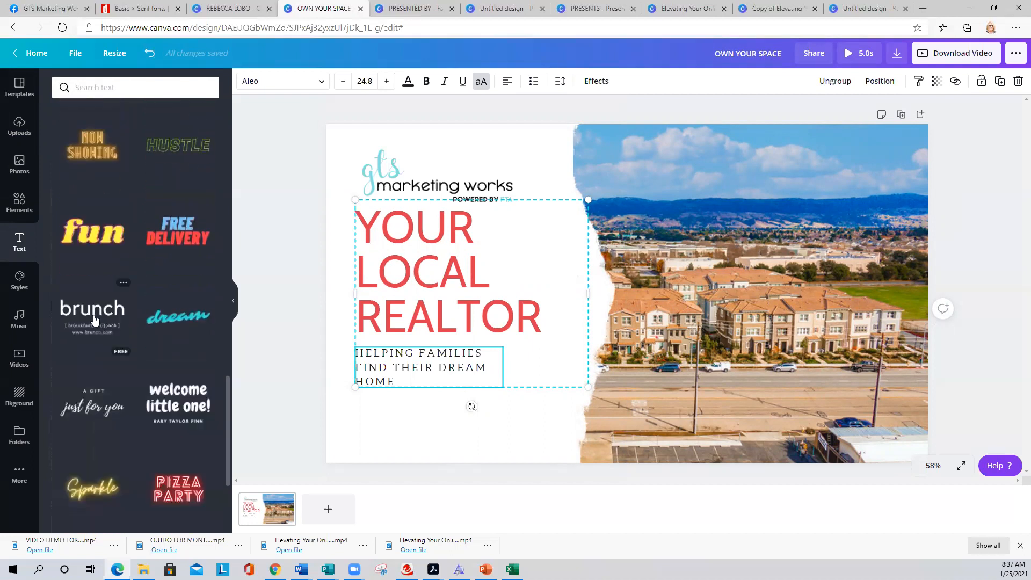
left_click(177, 395)
left_click_drag(570, 304, 715, 269)
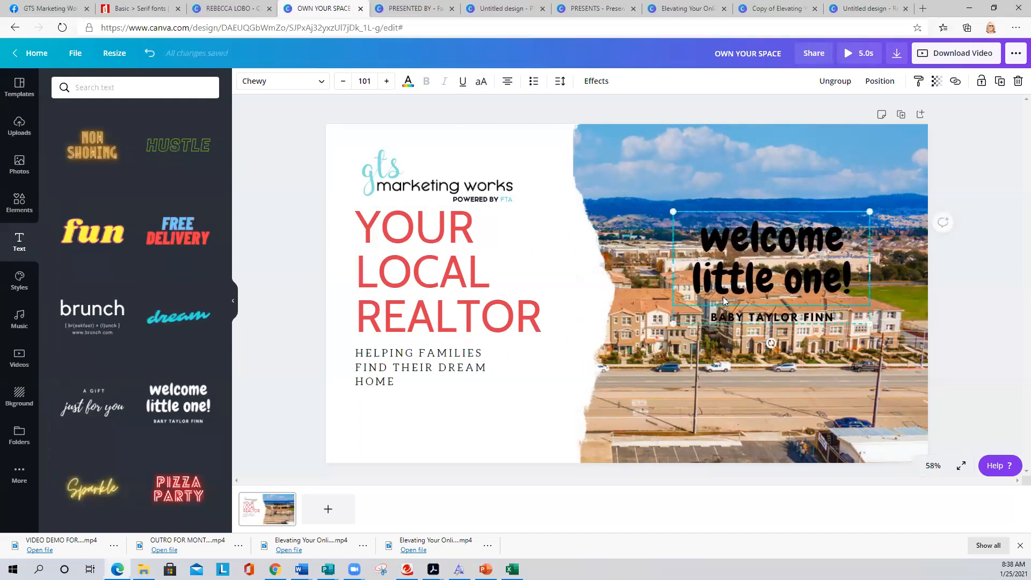
- Ungroup the text template and move its heading up into the sky area
left_click(833, 82)
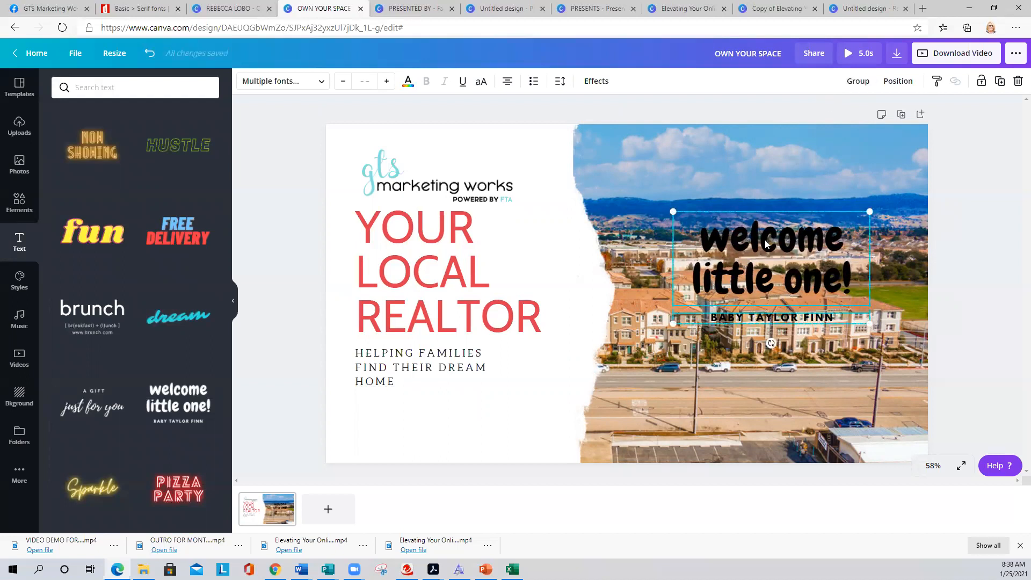
left_click(878, 200)
left_click(807, 260)
left_click_drag(851, 286, 845, 217)
- Retype the heading as 'NEW ON THE MARKET'
left_click_drag(681, 174, 864, 219)
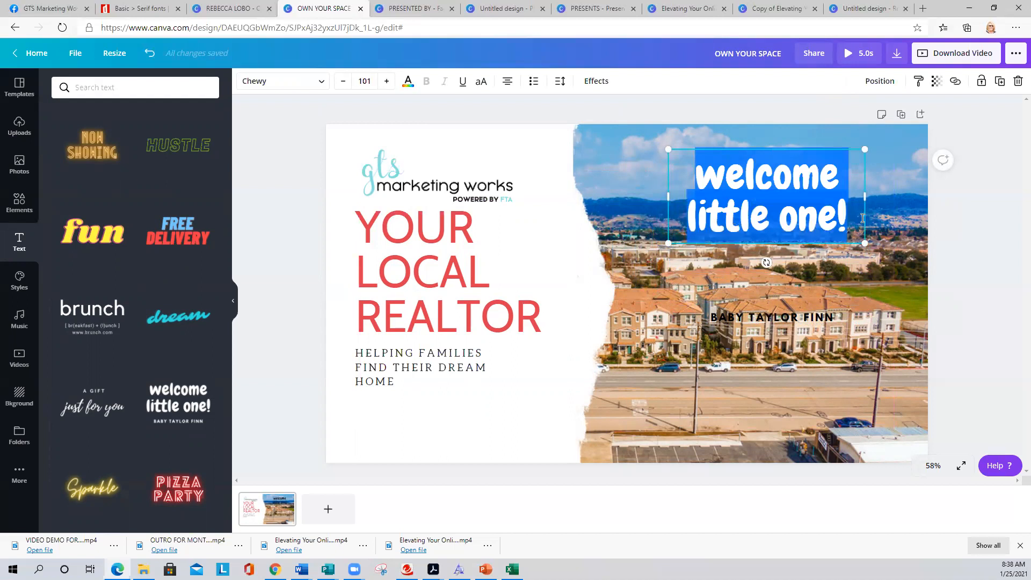
type("new")
key("BackSpace")
key("BackSpace")
key("BackSpace")
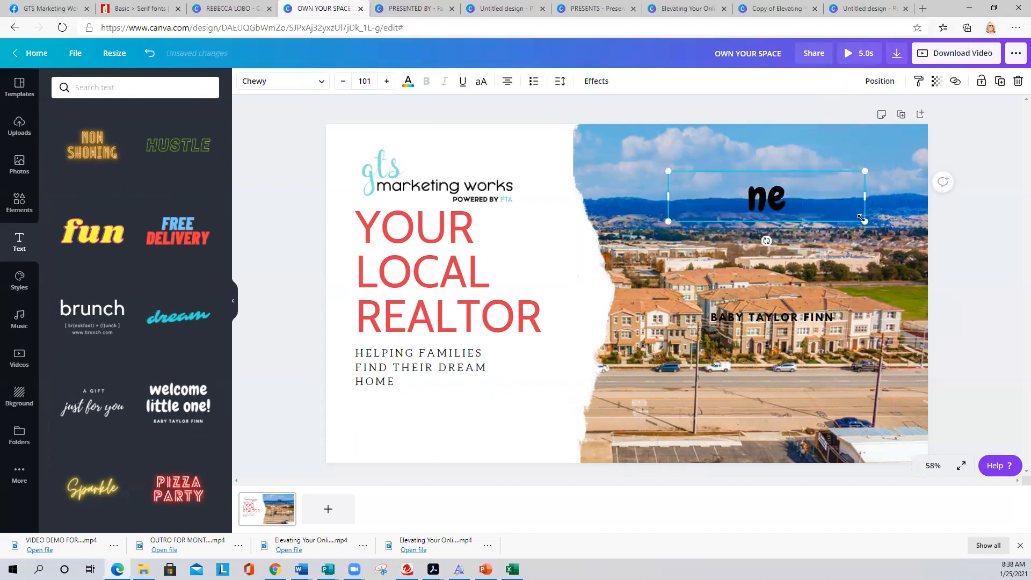
type("NEW ON TH")
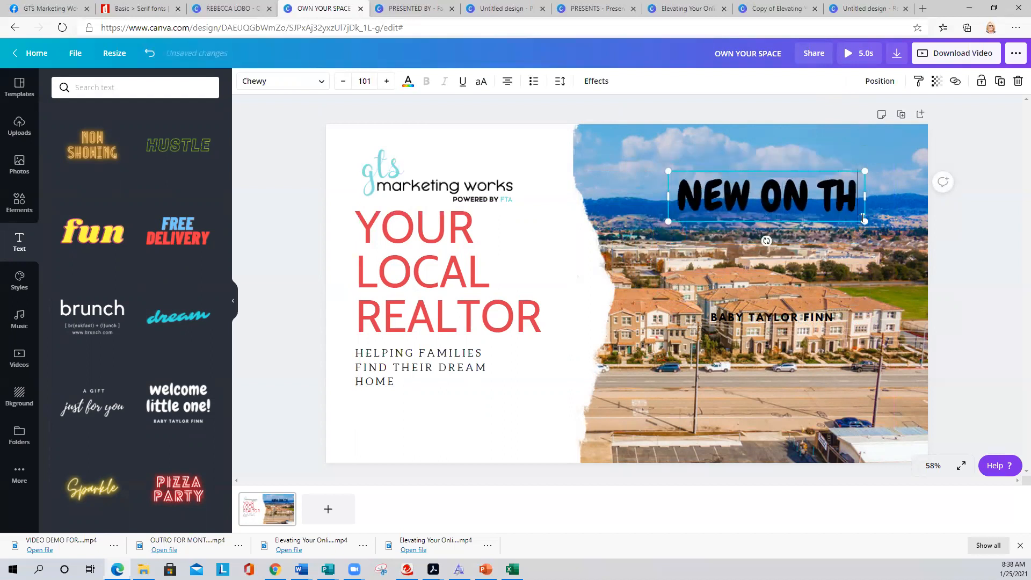
type("E MARKET")
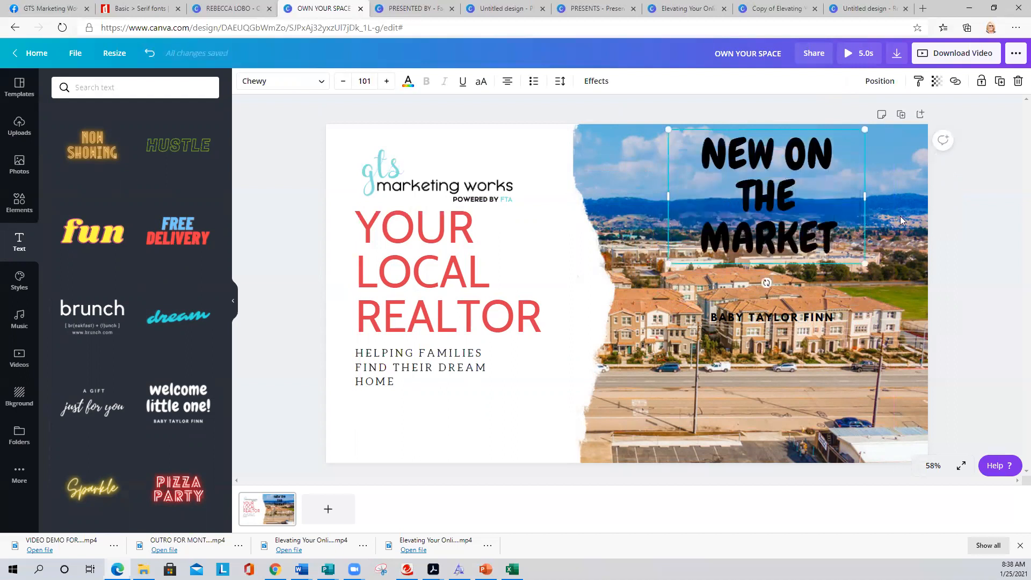
left_click_drag(841, 239, 706, 166)
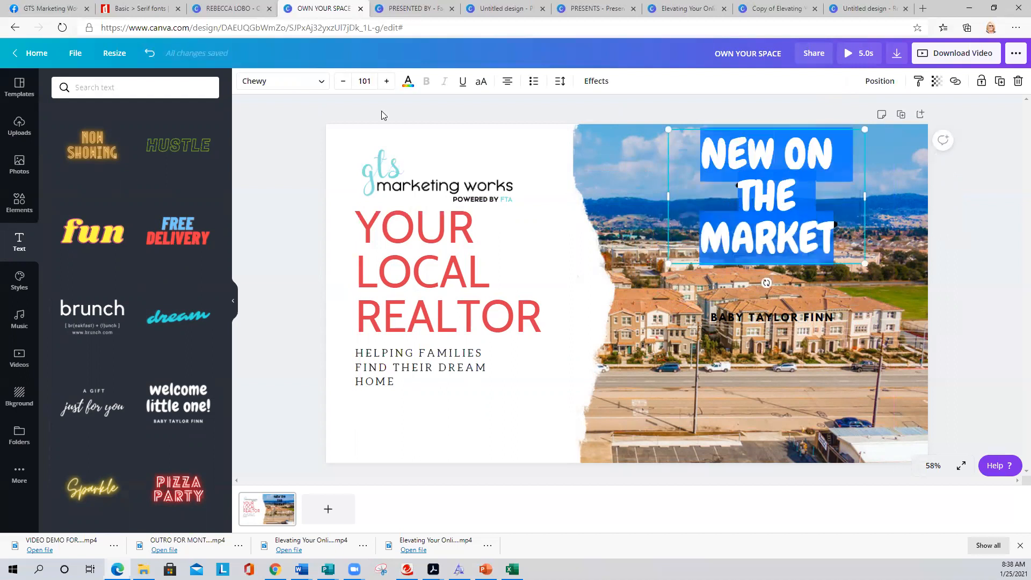
- Set the NEW ON THE MARKET headline to bold Cabin Regular
left_click(251, 81)
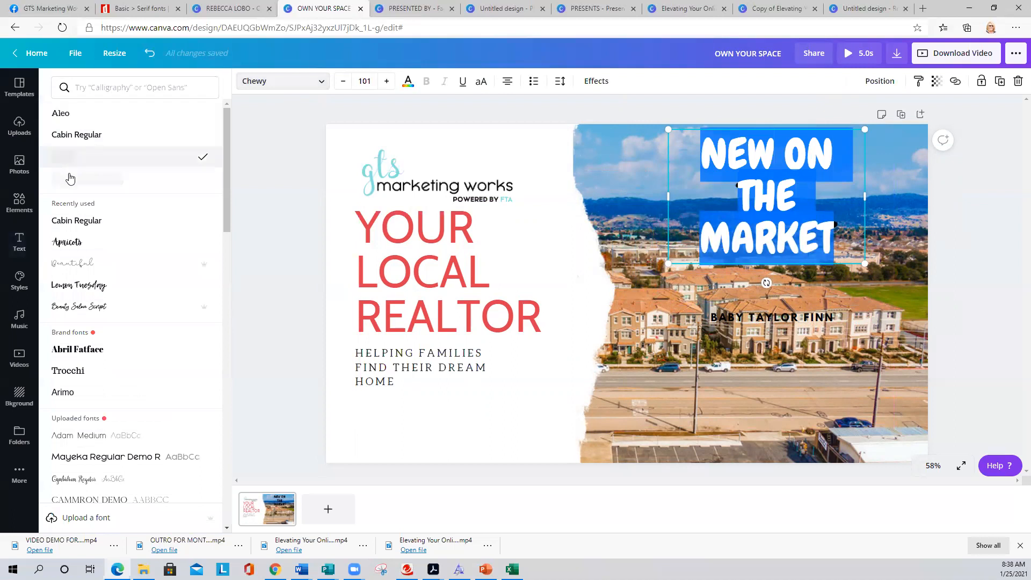
left_click(60, 219)
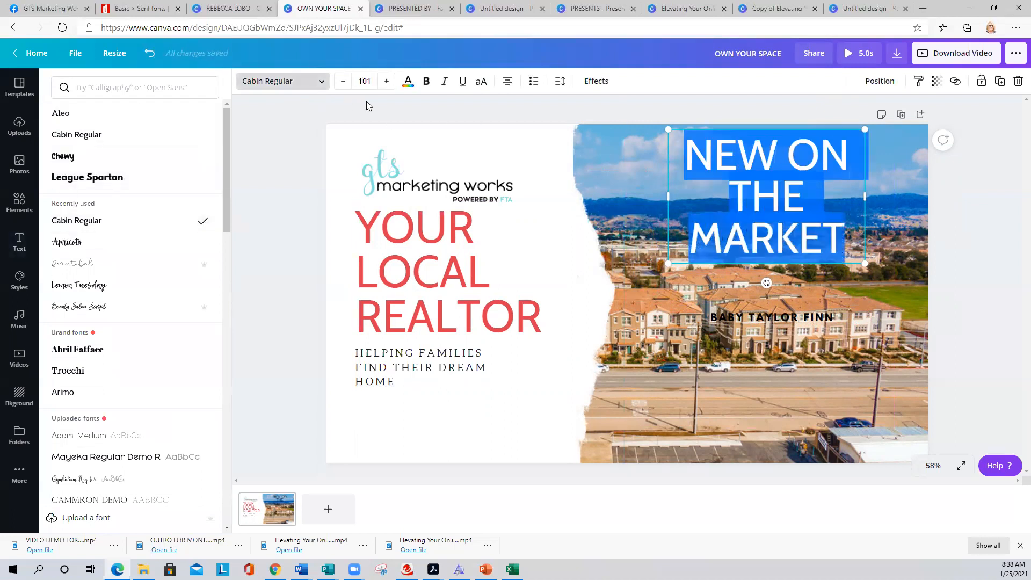
left_click(425, 83)
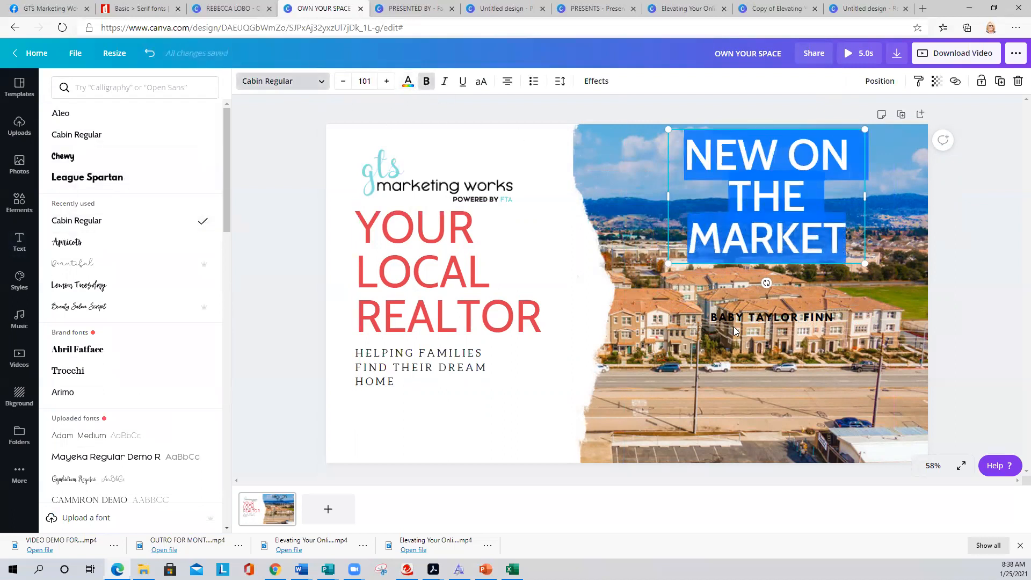
- Replace the BABY TAYLOR FINN line with '555 ANYSTREET, ANYCITY'
left_click(827, 321)
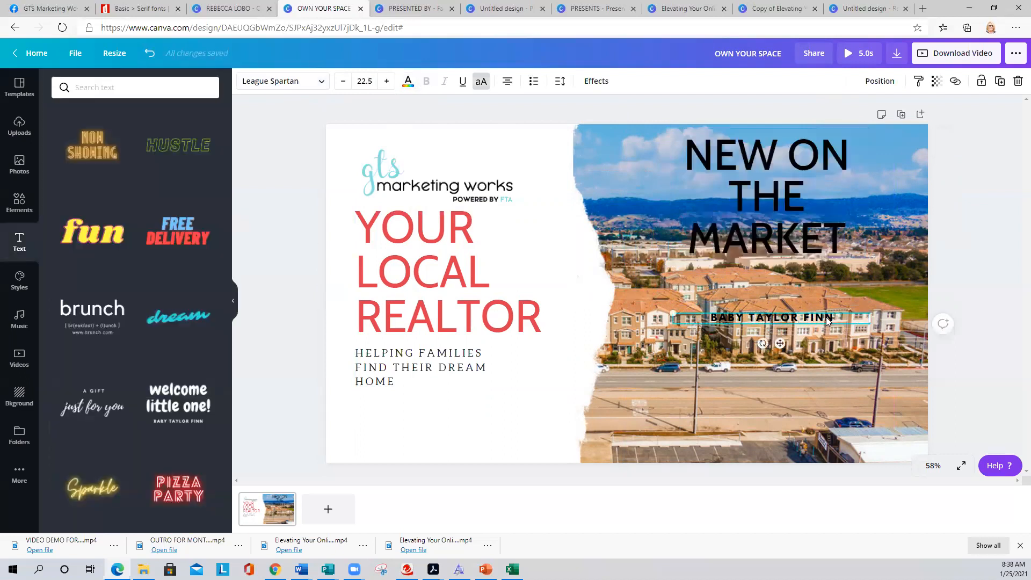
left_click_drag(836, 317, 675, 314)
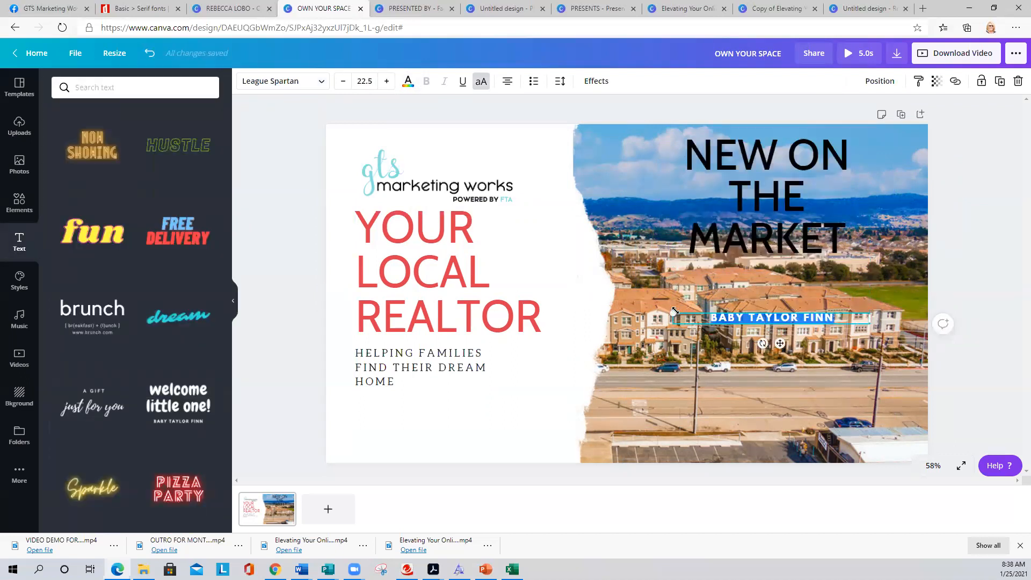
type("555")
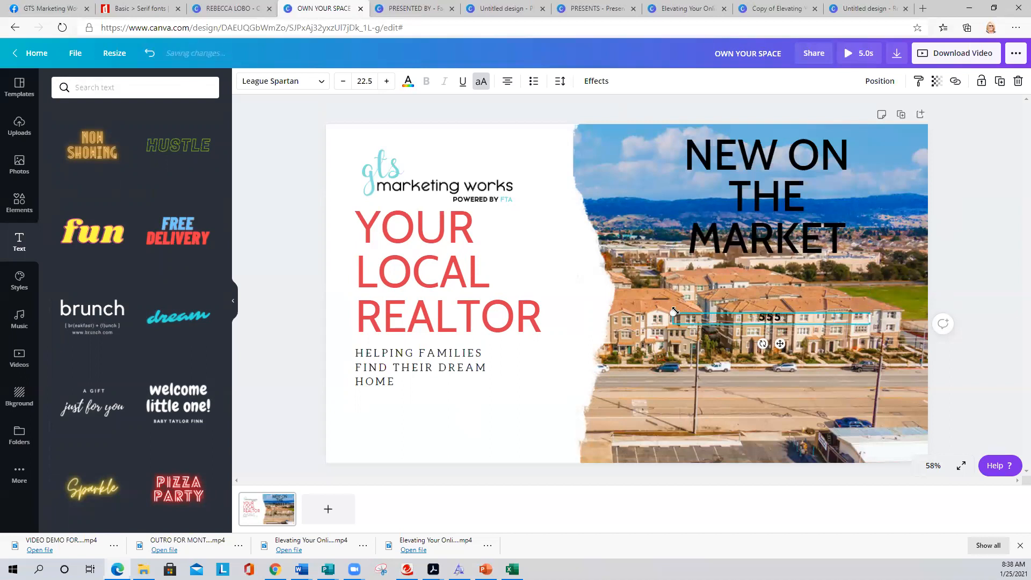
type(" ANYST")
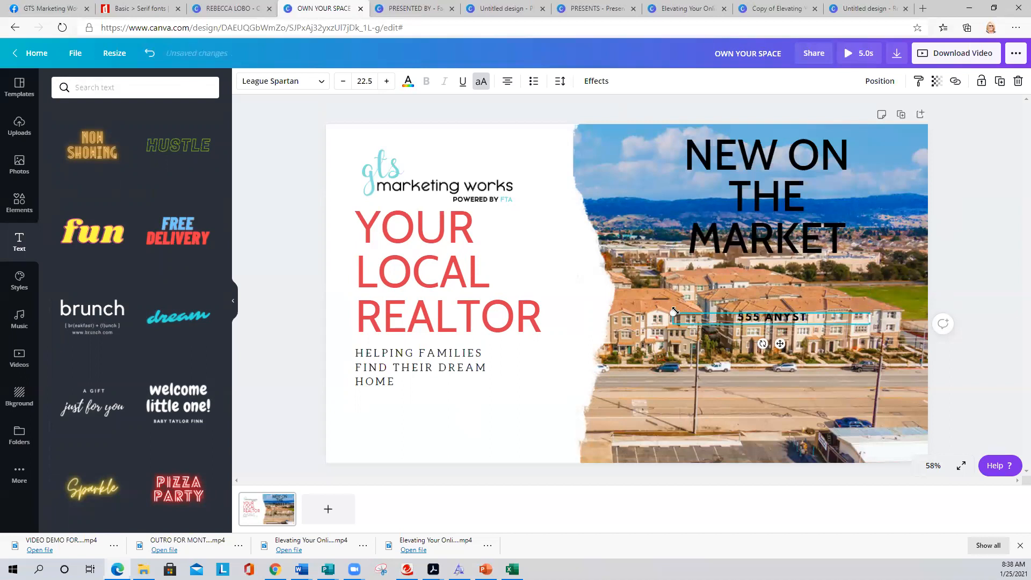
type("REET, ANYCITY")
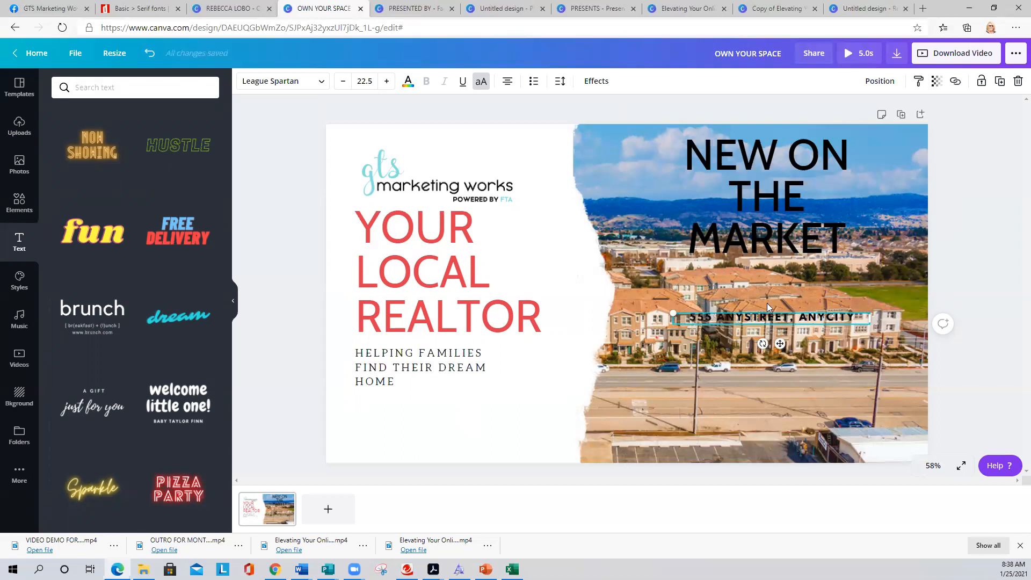
left_click_drag(857, 321, 687, 316)
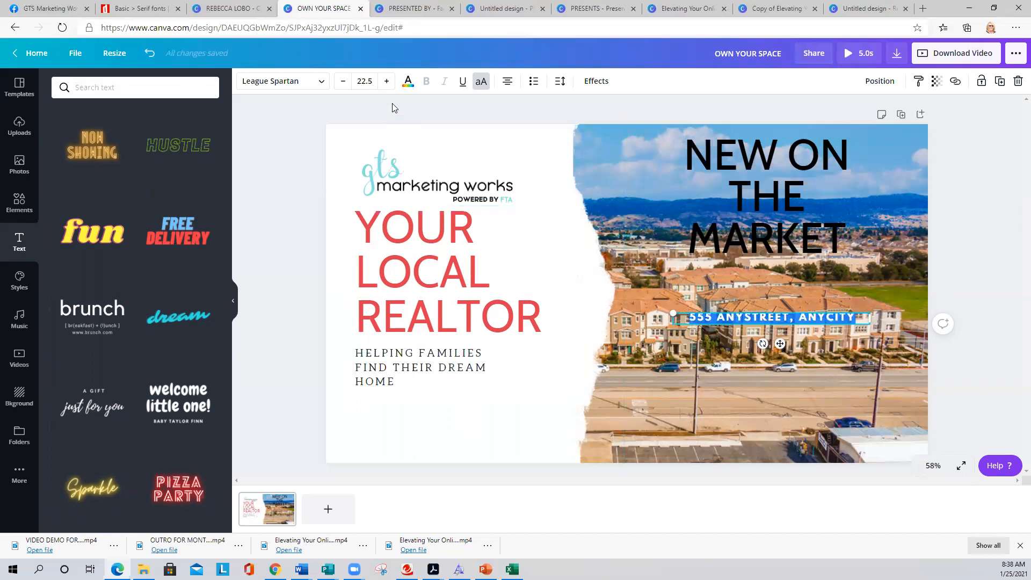
- Make the address text size 28 and white, and move it up beneath the headline
left_click(364, 82)
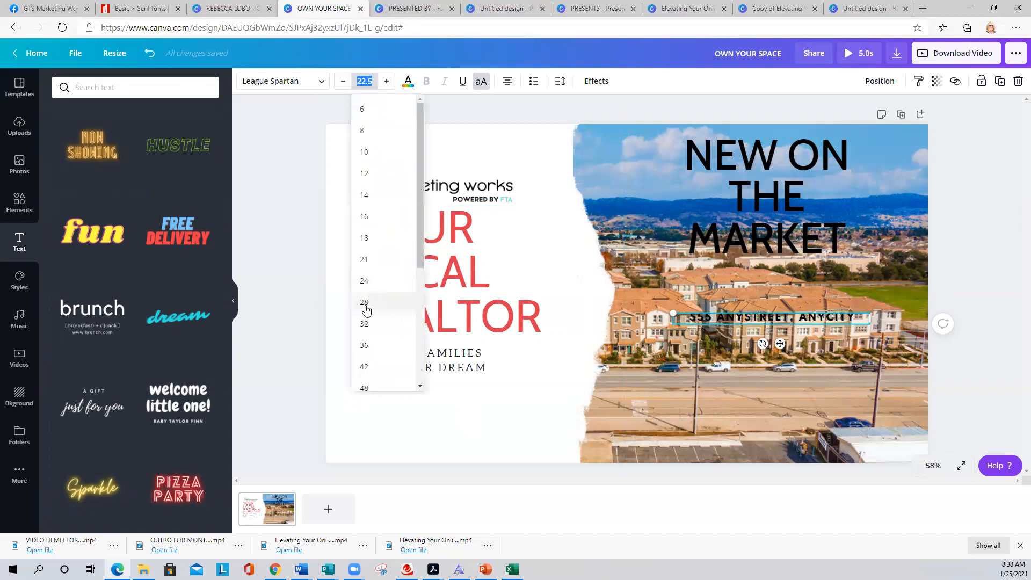
left_click(366, 303)
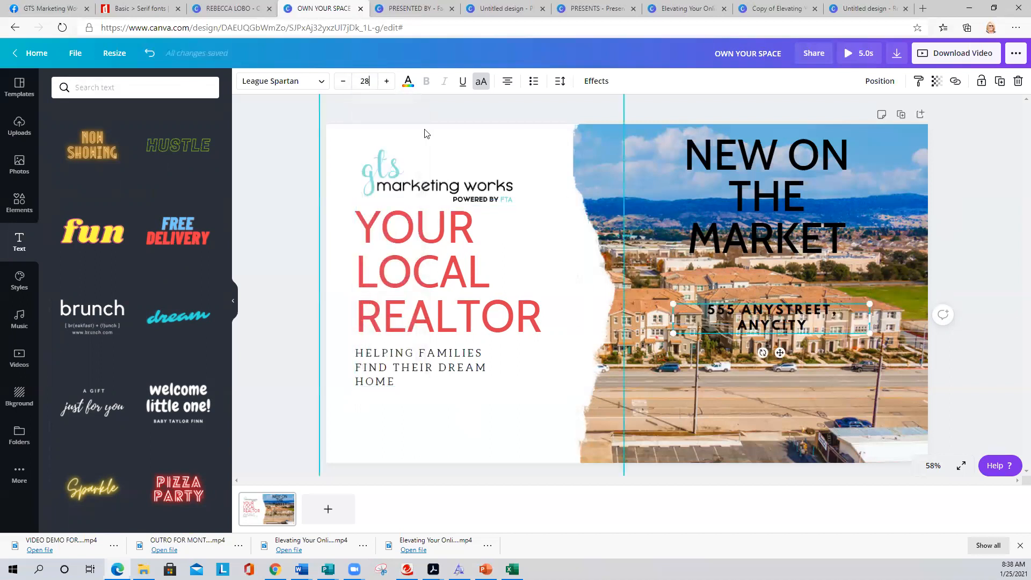
left_click(408, 81)
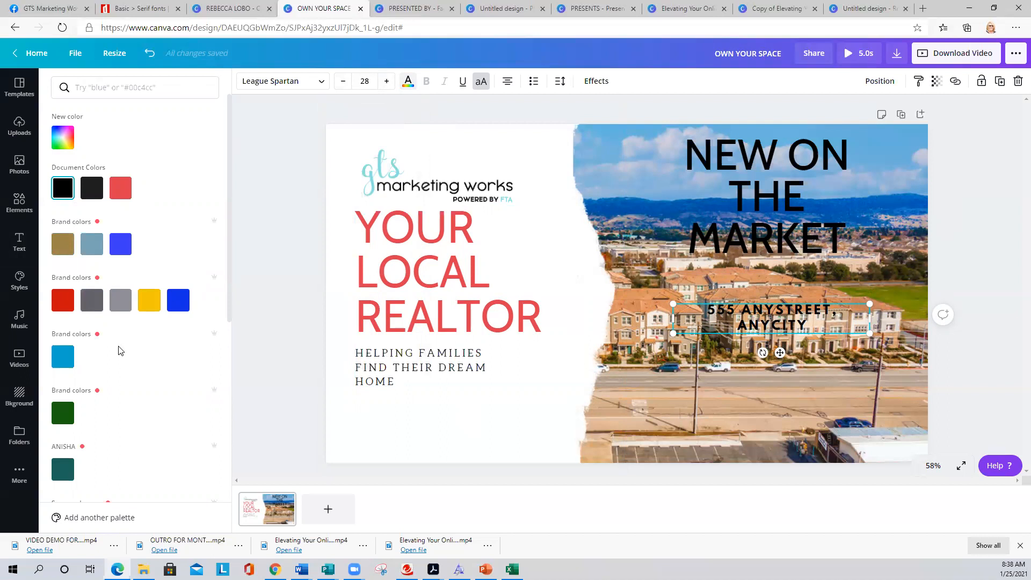
scroll(173, 360, "down", 5)
left_click(204, 470)
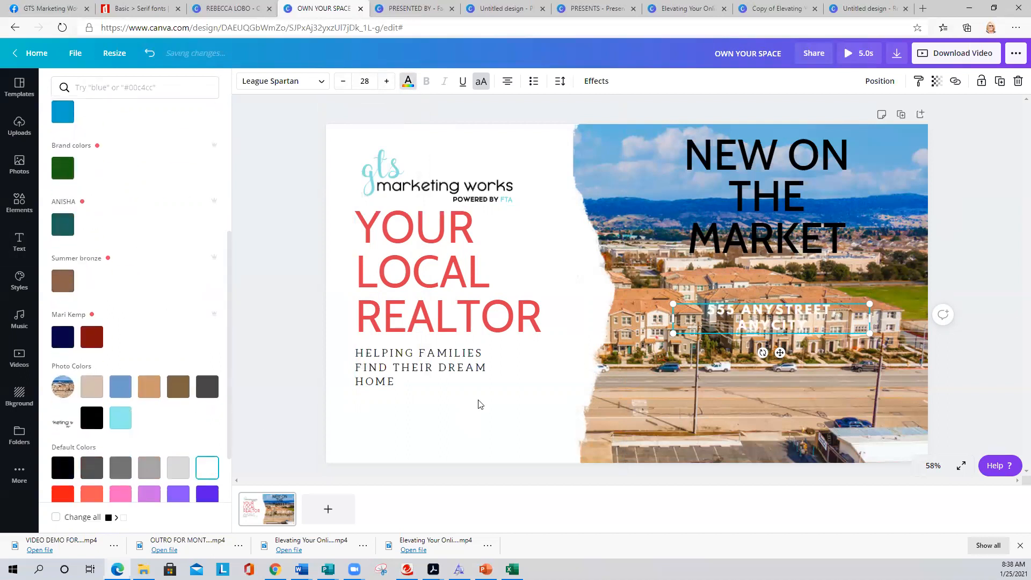
left_click_drag(782, 352, 778, 313)
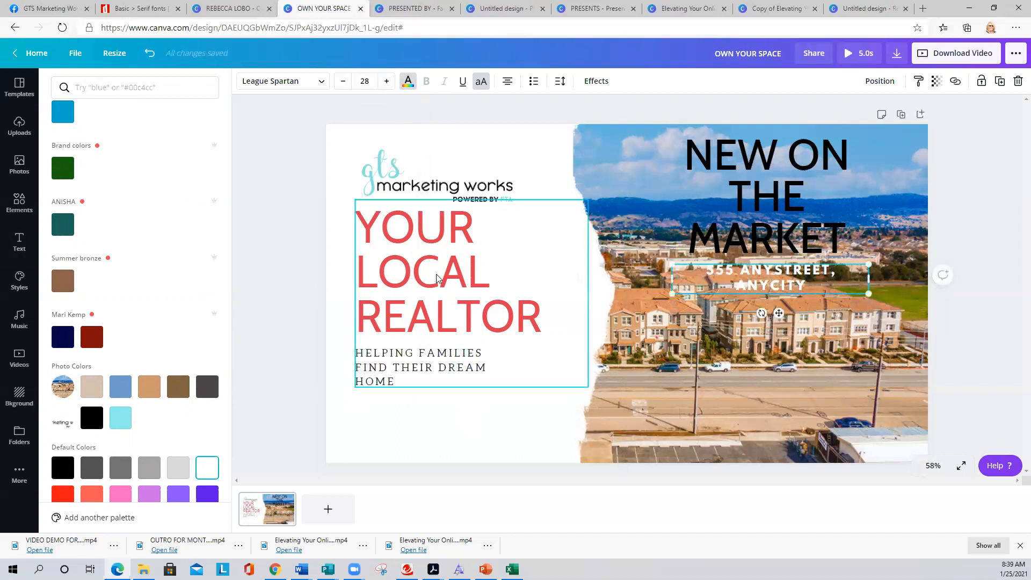
left_click(289, 248)
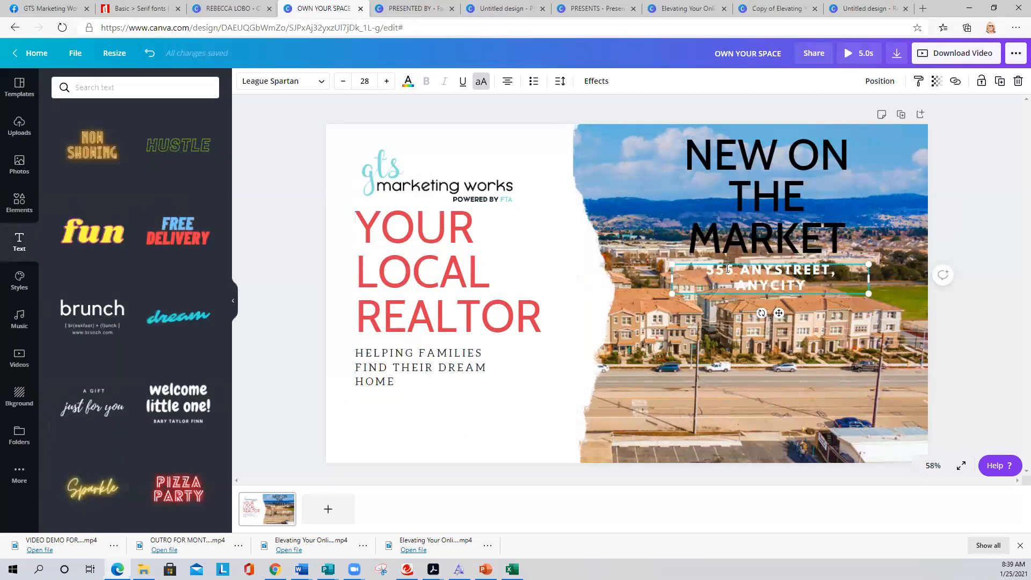
- Add a square from Elements and resize it into a rectangle around the address
left_click(12, 211)
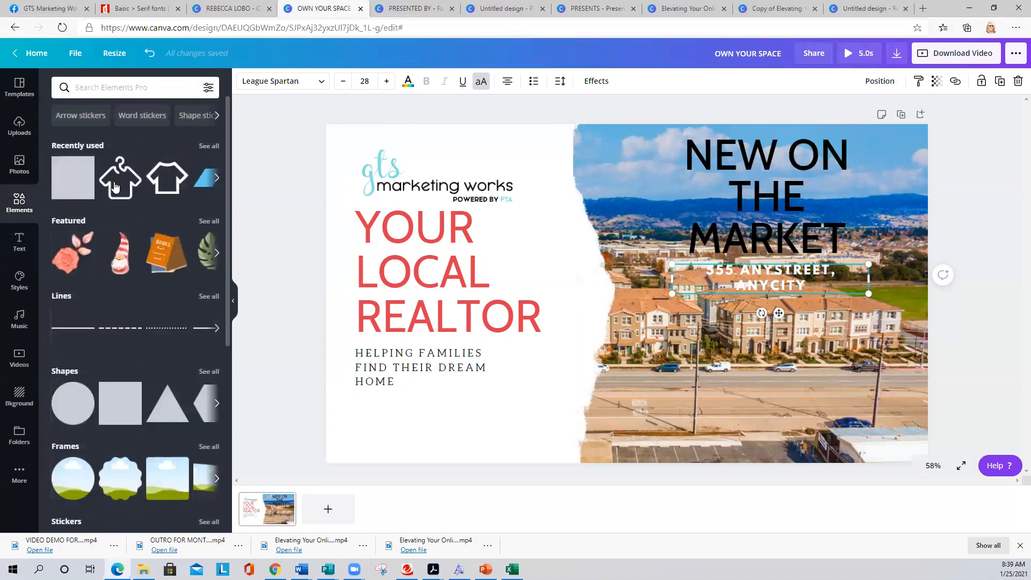
left_click(72, 180)
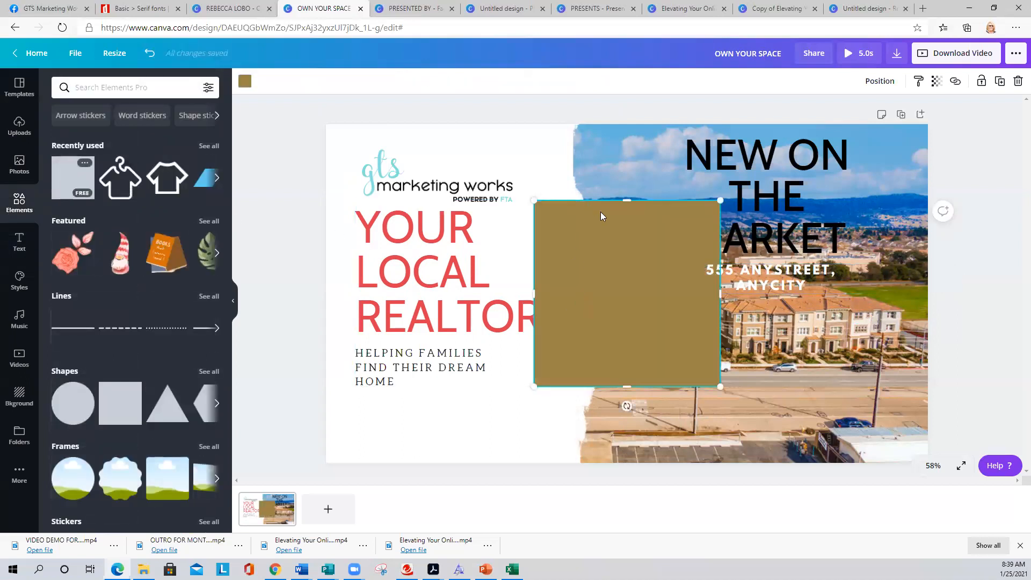
left_click_drag(620, 199, 620, 255)
mouse_move(825, 308)
left_mouse_down()
mouse_move(859, 307)
mouse_move(846, 307)
left_mouse_up()
left_click_drag(688, 387, 690, 299)
left_click_drag(537, 279, 700, 271)
- Set the box's transparency to 59
left_click(936, 81)
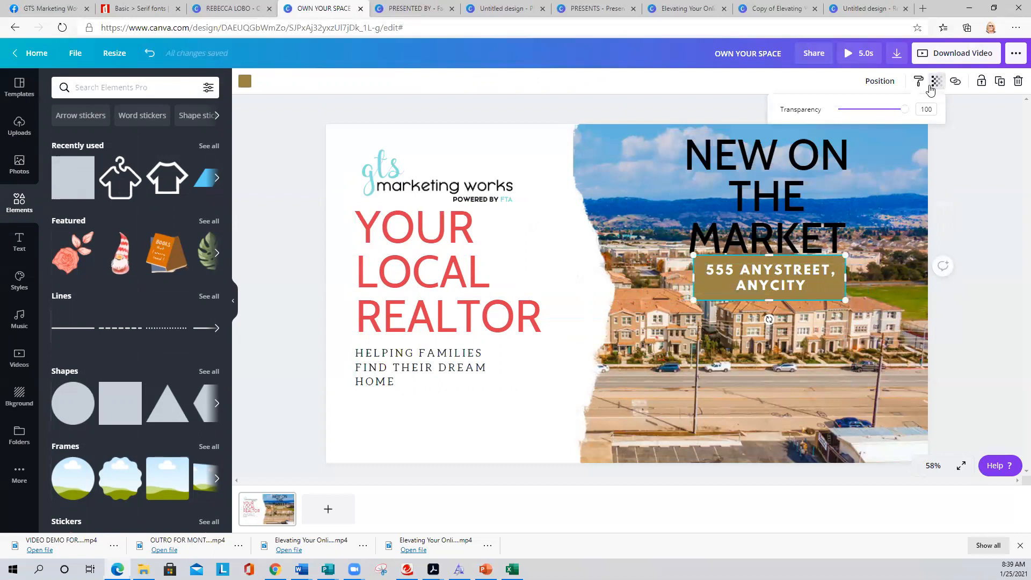
left_click(878, 109)
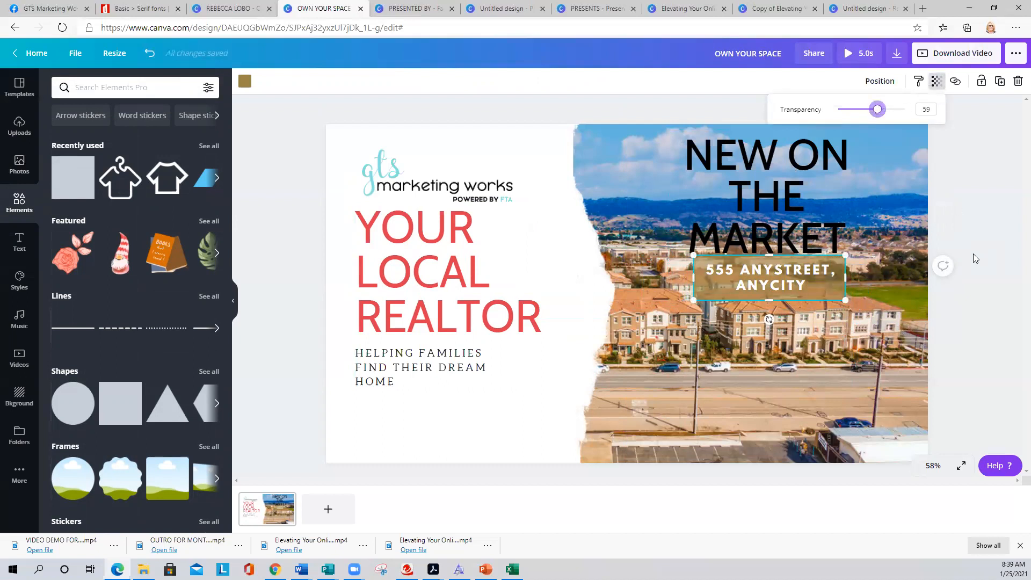
left_click(983, 242)
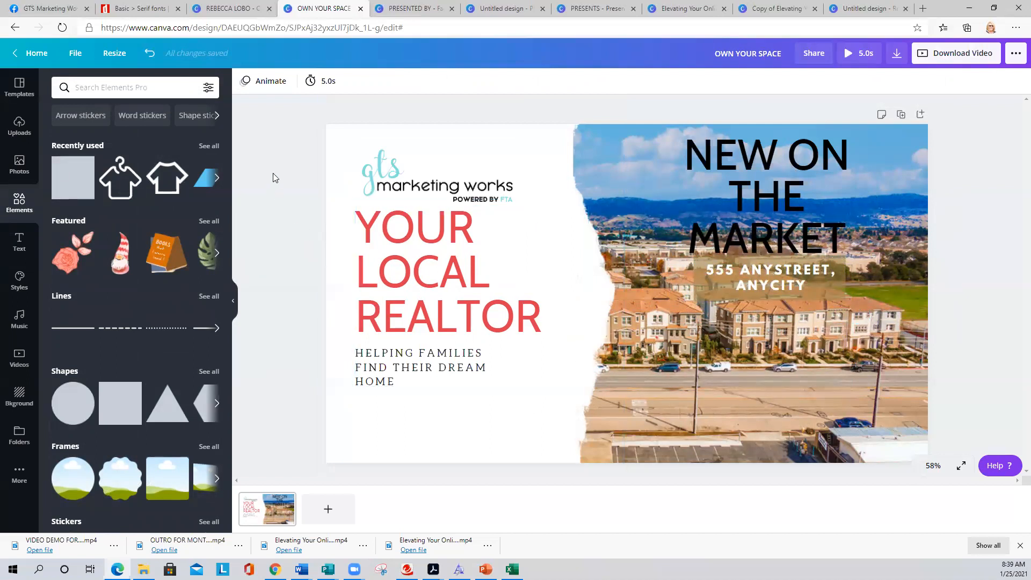
- Preview the Pan and Rise page animations, then apply Tumble to the realtor page
left_click(265, 80)
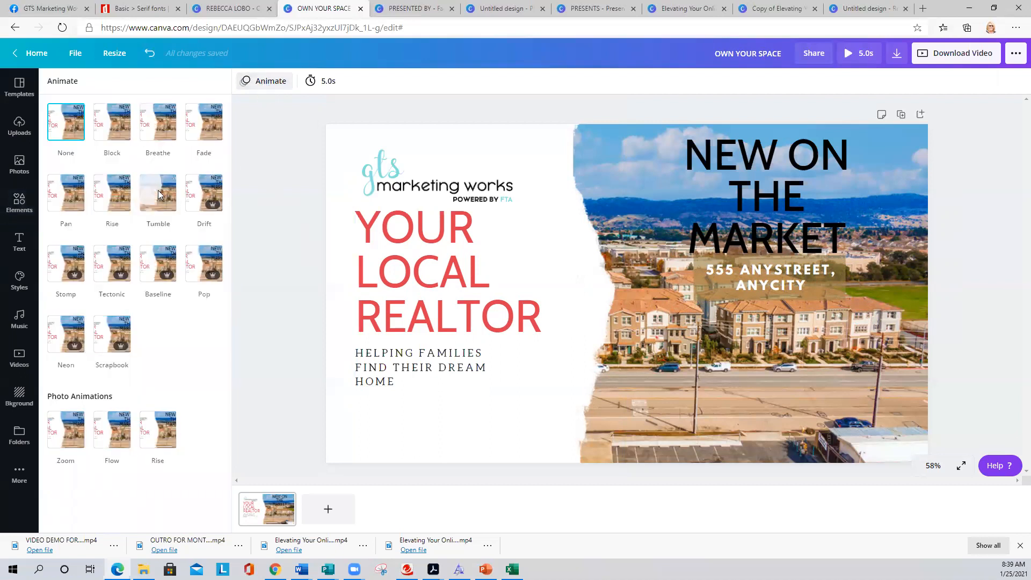
left_click(69, 197)
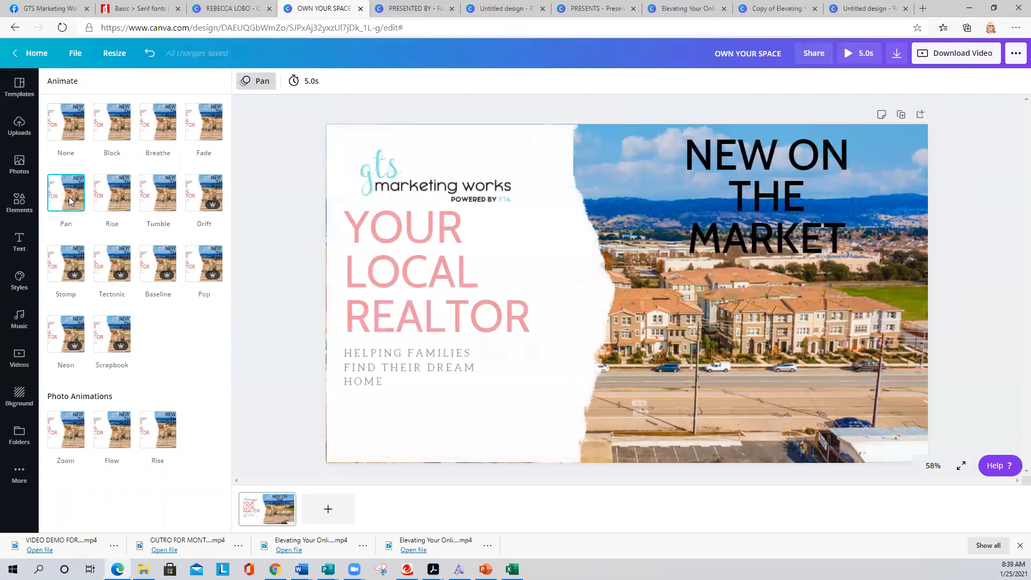
left_click(125, 198)
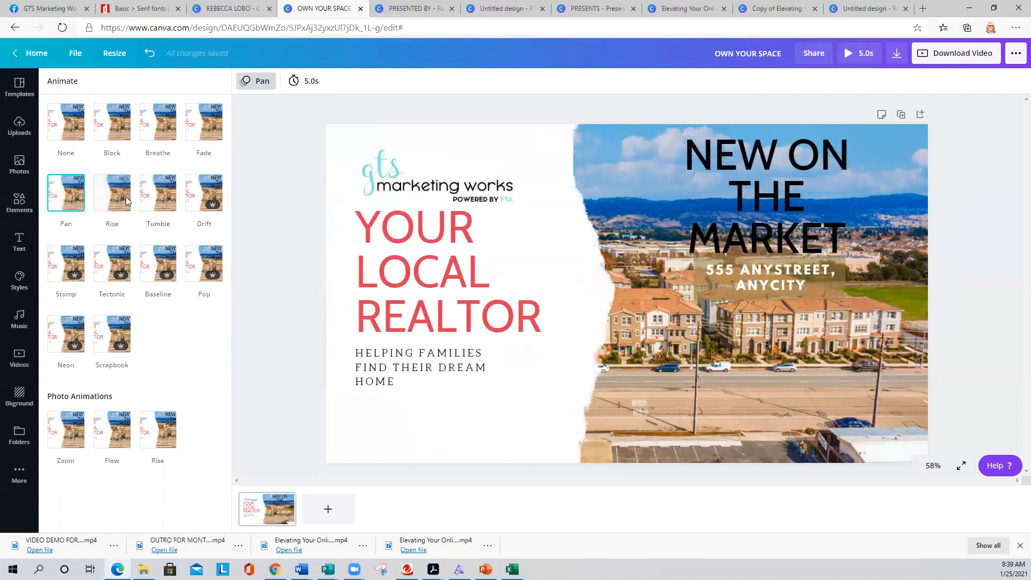
left_click(155, 192)
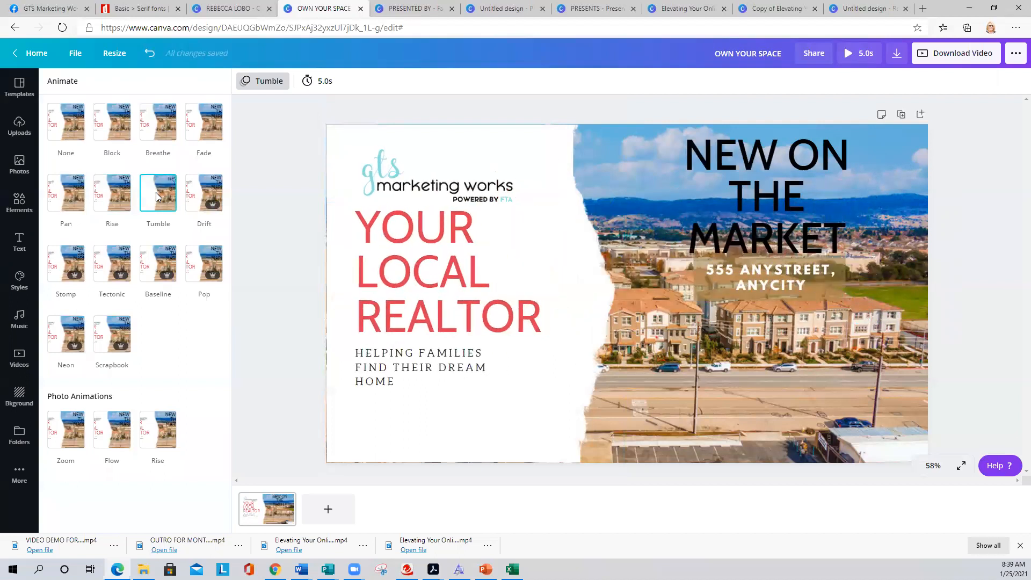
- Add a second page and fill it with the sky-and-green-hills grid image from Elements
left_click(920, 115)
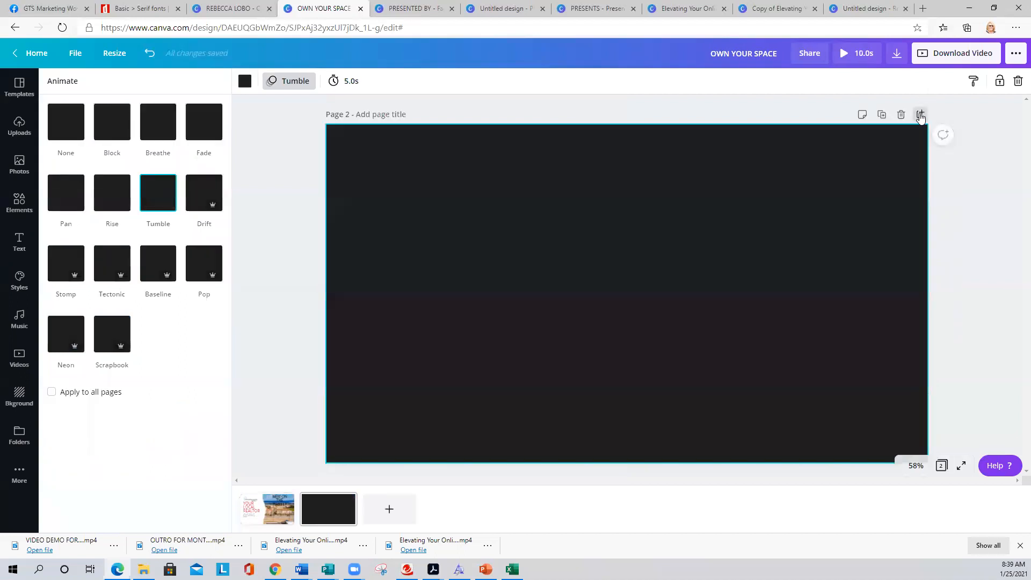
left_click(19, 88)
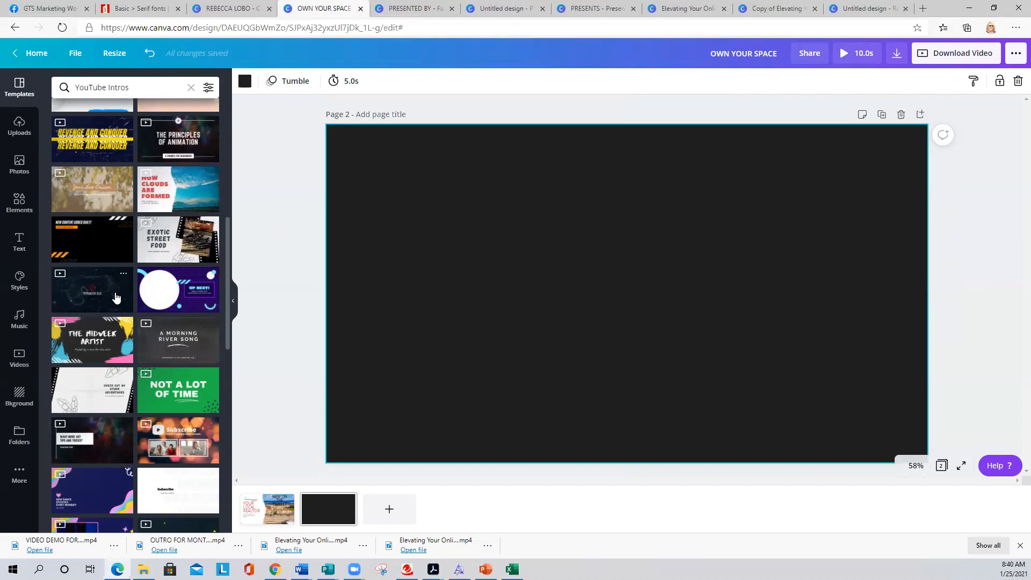
scroll(139, 295, "down", 4)
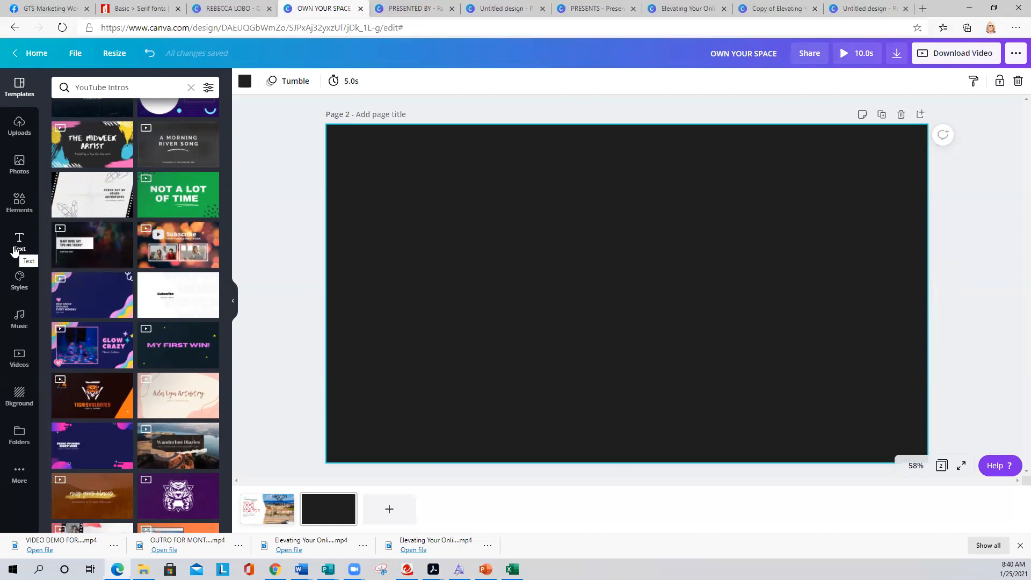
left_click(16, 210)
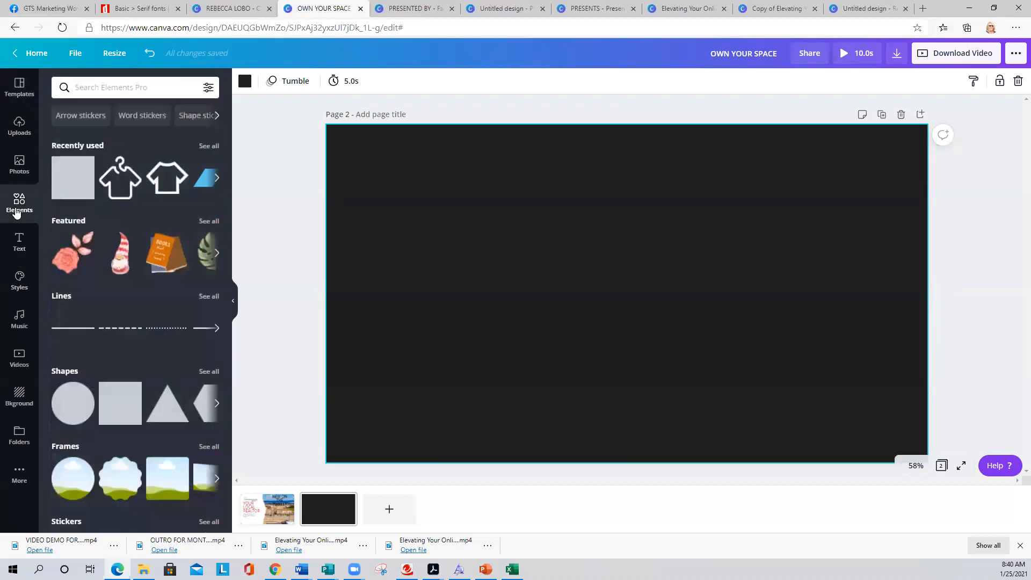
scroll(97, 322, "down", 6)
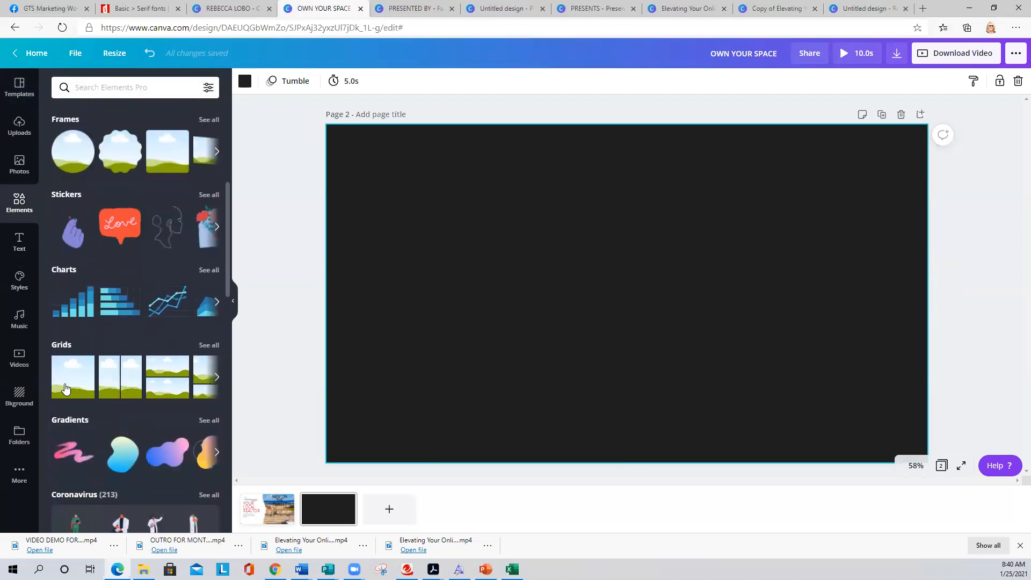
left_click(65, 389)
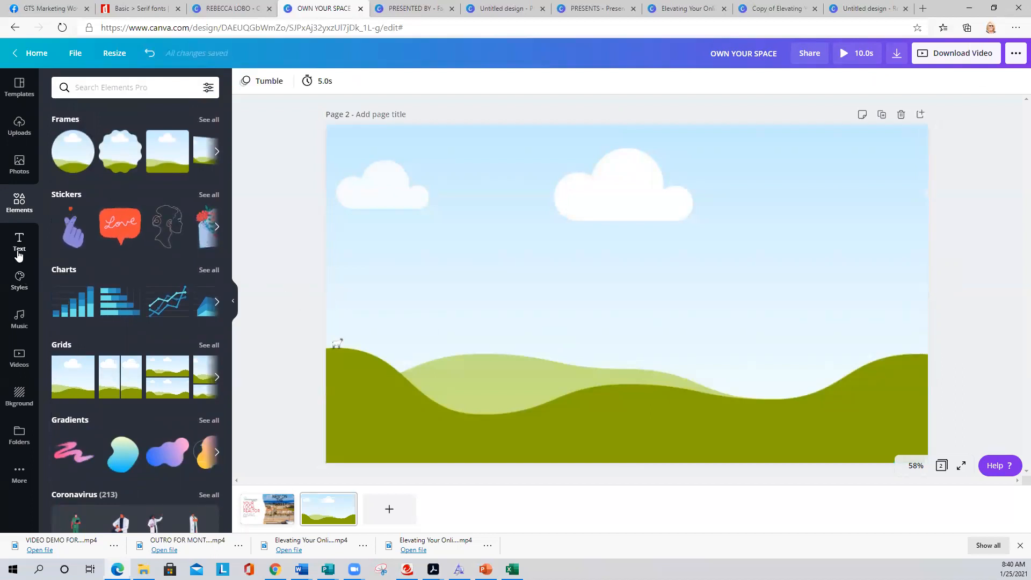
left_click(20, 357)
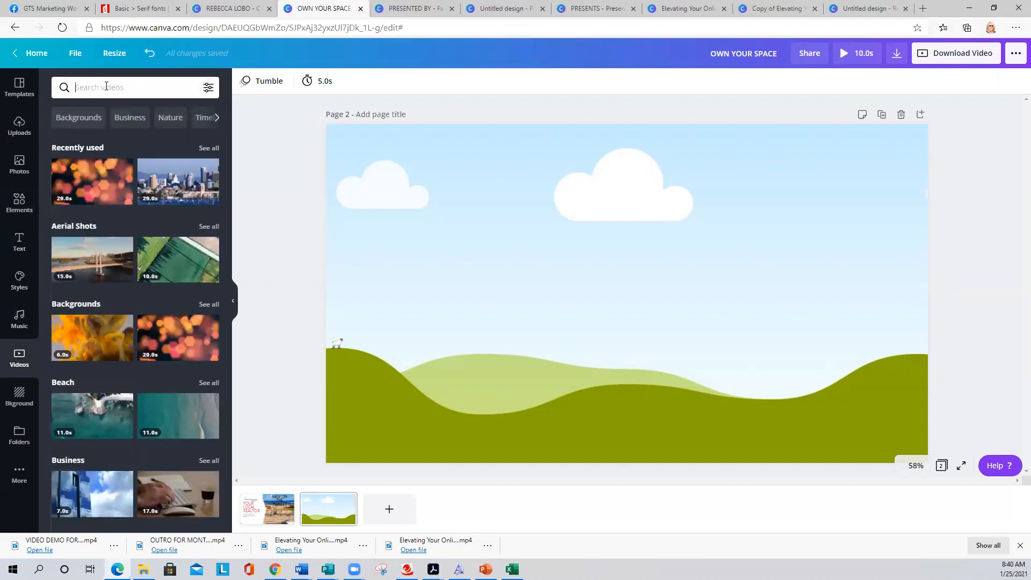
- Search stock videos for 'OAKLAND BAY BRIDGE' and place the 18-second dusk clip on page 2
left_click(105, 87)
type("O")
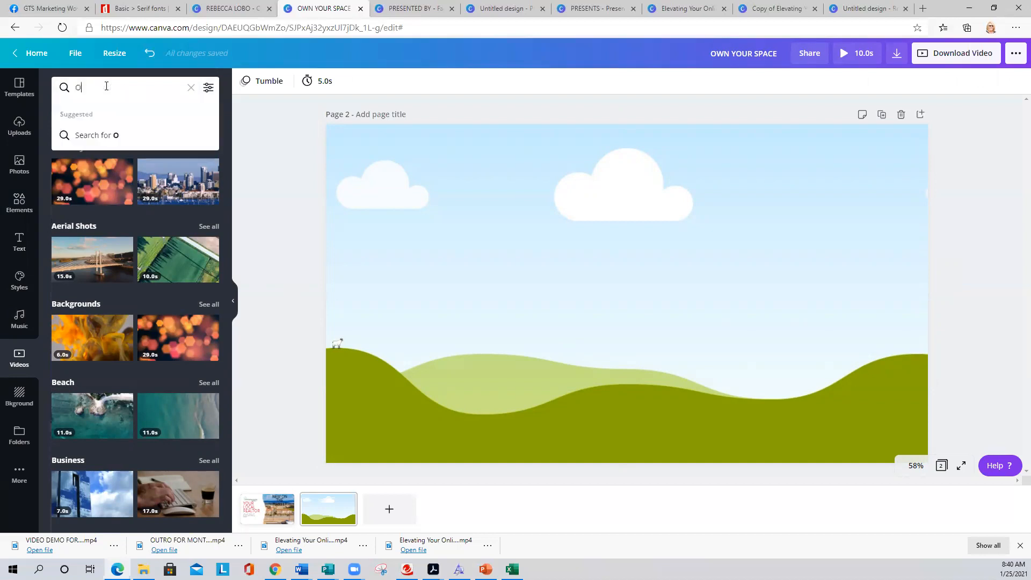
type("AKLAND BA")
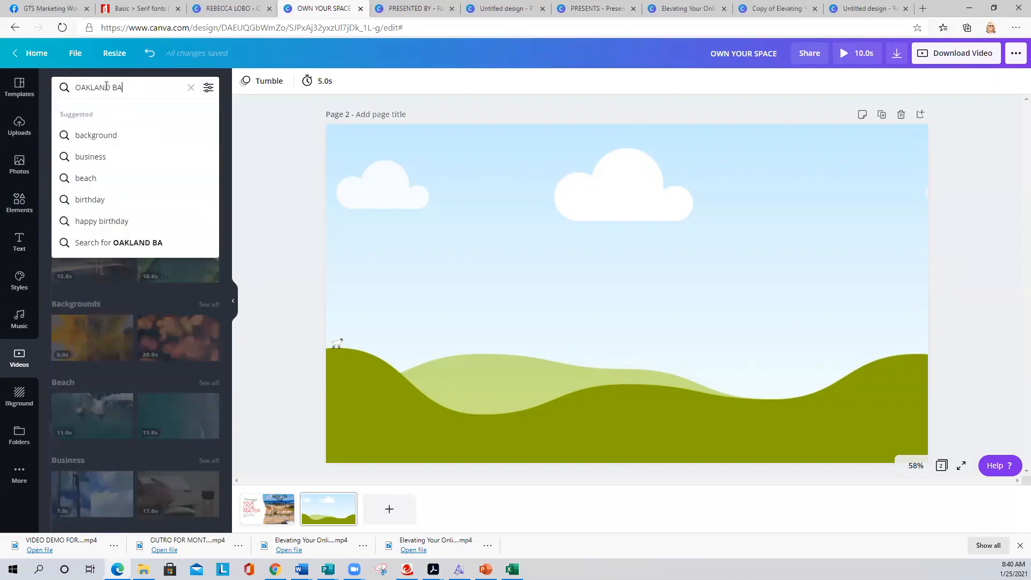
type("Y BRIDGE")
key("Return")
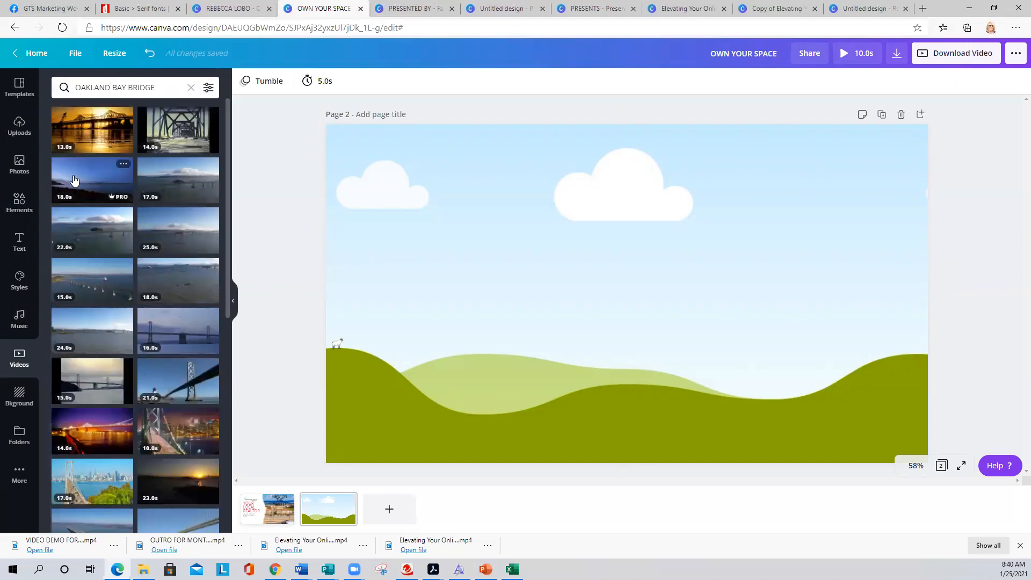
left_click_drag(76, 175, 351, 177)
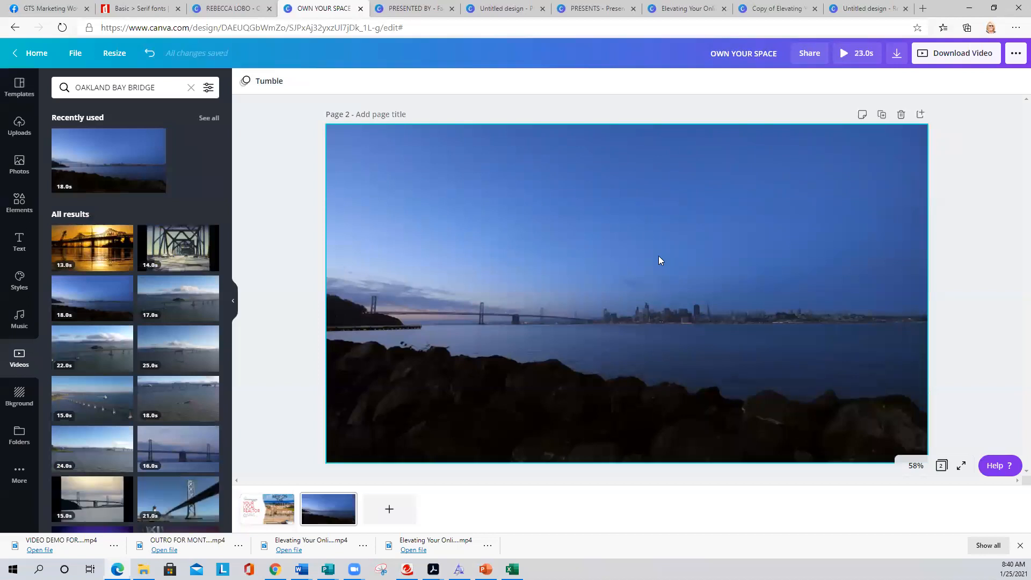
- Trim the bridge clip on page 2 to about 2.7 seconds
left_click(610, 249)
left_click(271, 81)
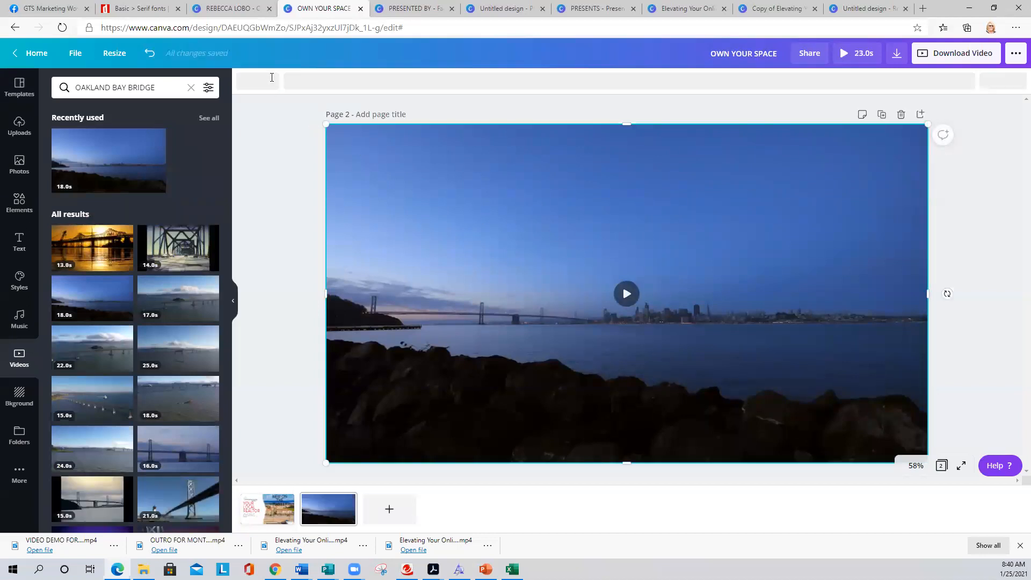
left_click_drag(984, 82, 399, 79)
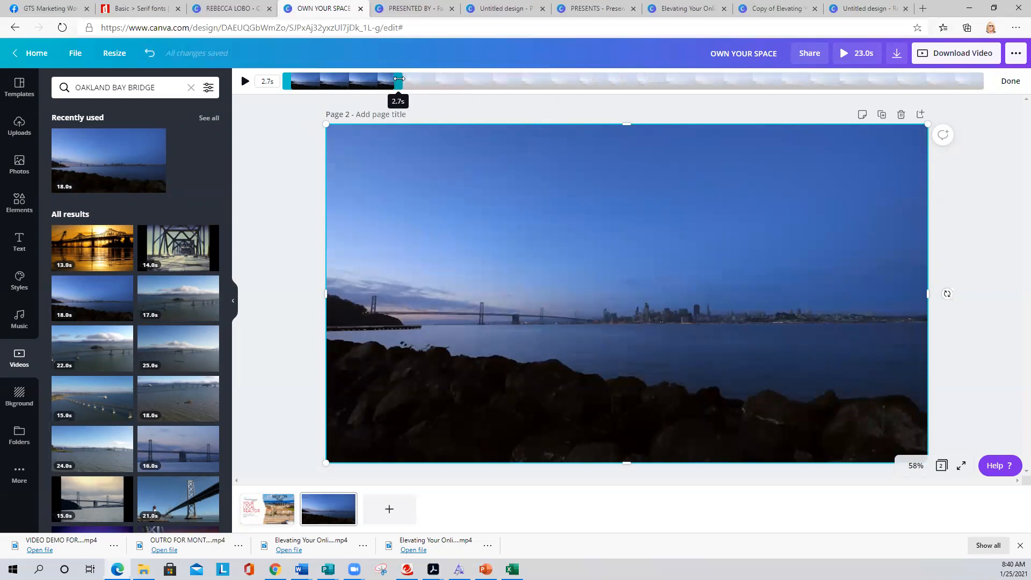
left_click(276, 133)
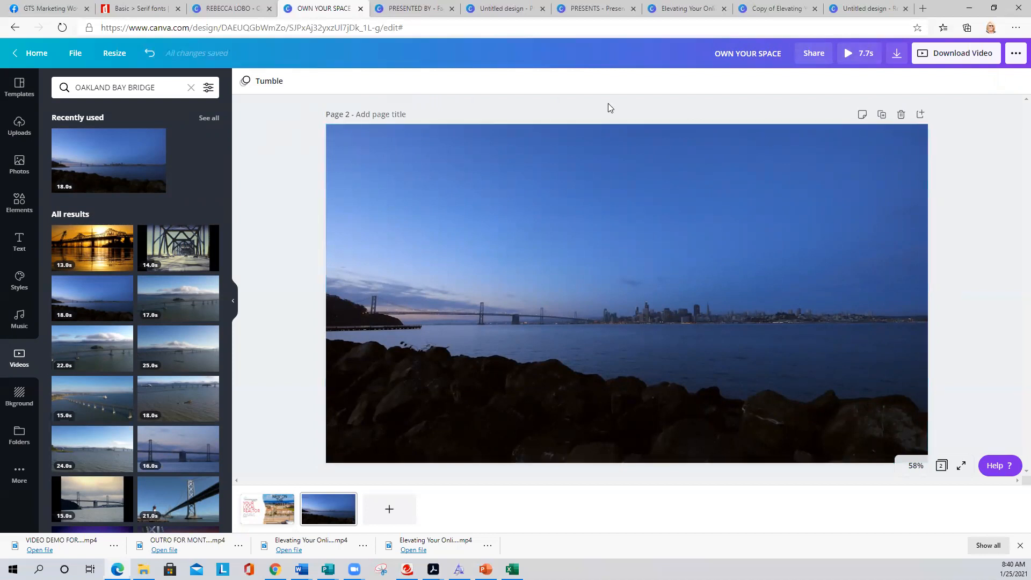
left_click(405, 186)
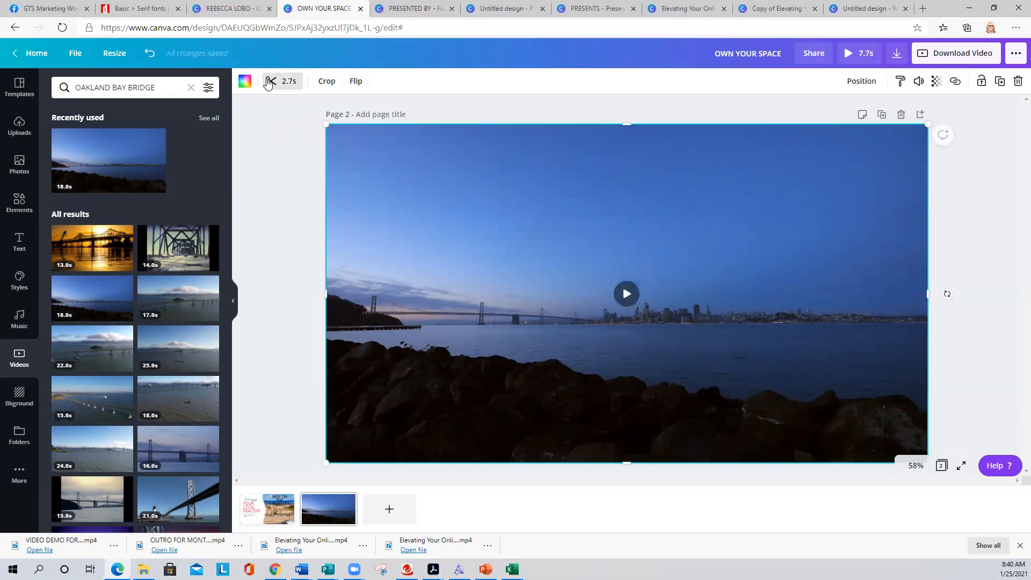
left_click(271, 80)
left_click_drag(396, 85, 375, 86)
- Replace page 2's clip with the daytime Bay Bridge and city skyline video
left_click(285, 194)
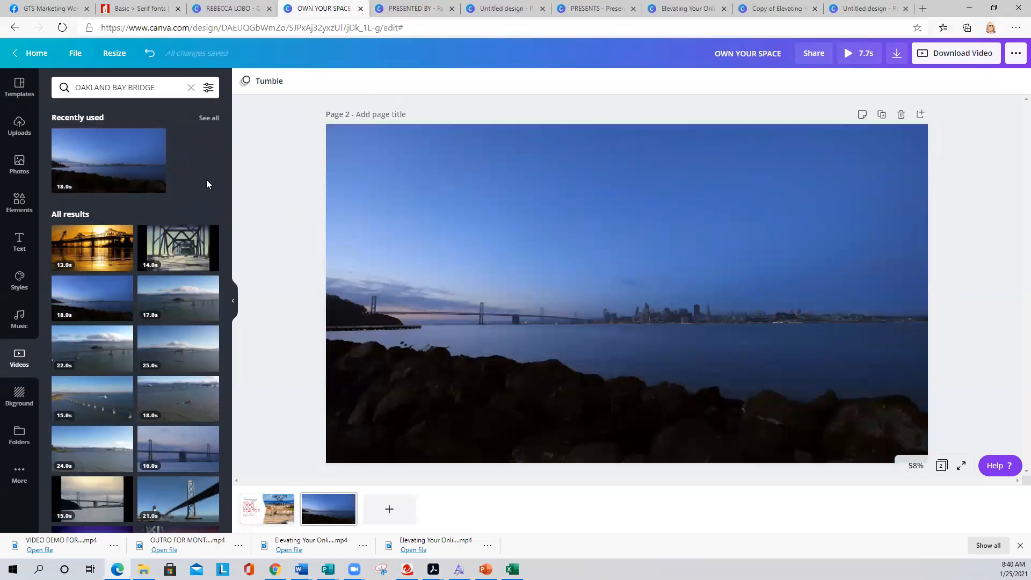
scroll(46, 257, "down", 3)
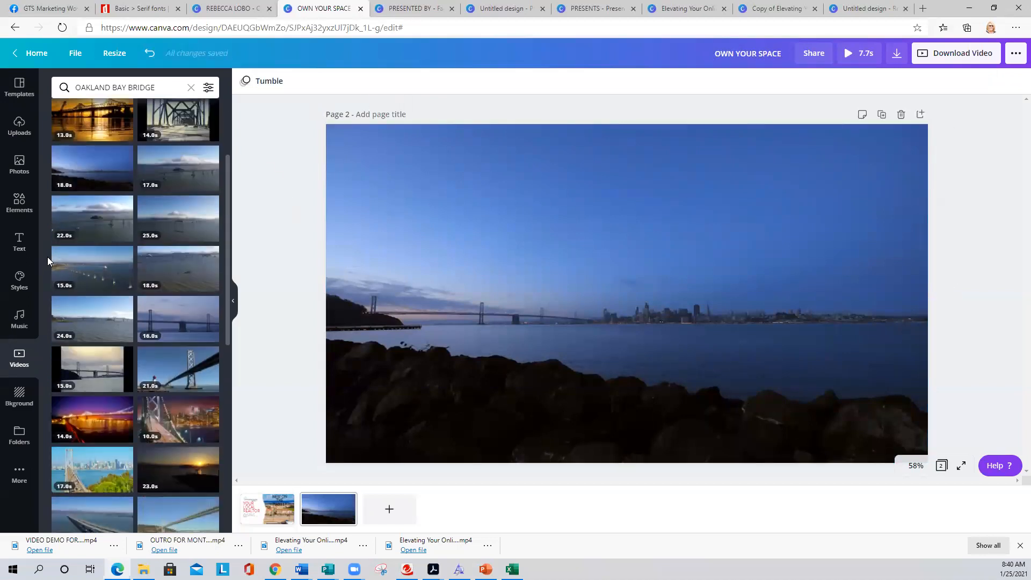
left_click_drag(180, 370, 351, 278)
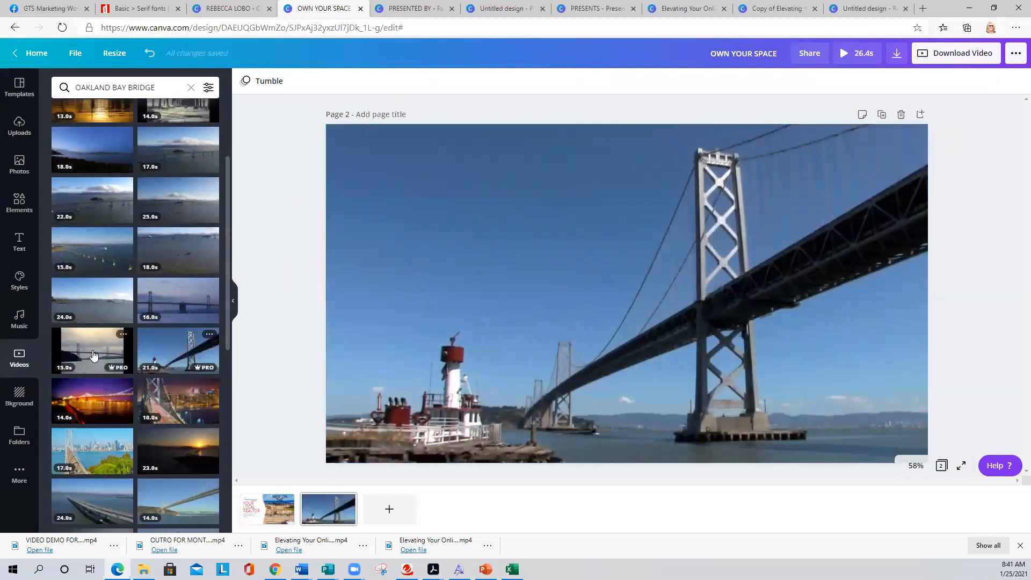
scroll(168, 304, "down", 1)
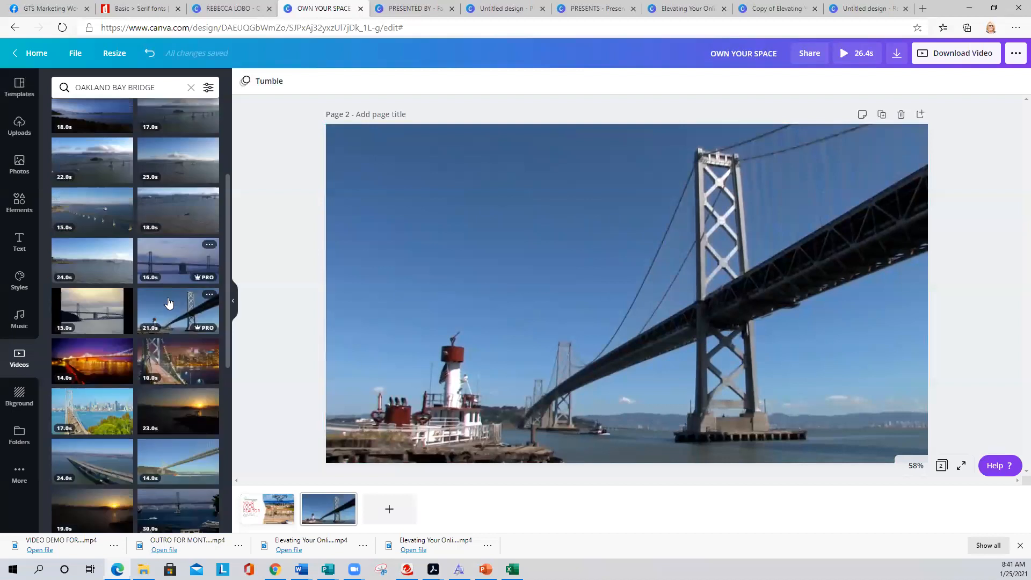
scroll(168, 304, "down", 2)
left_click_drag(93, 321, 352, 257)
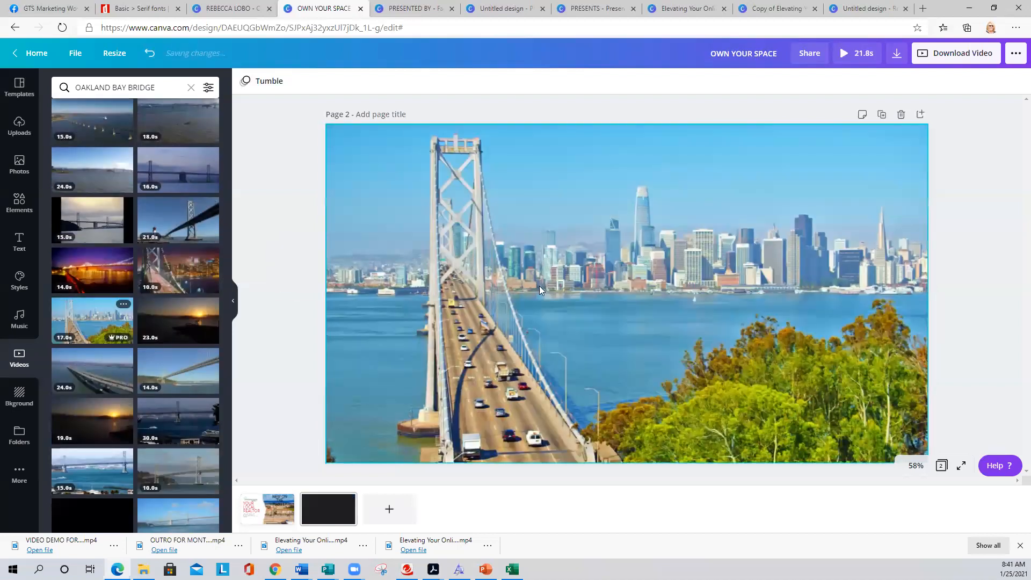
- Trim the city-bridge clip down to 1.4 seconds
left_click(355, 160)
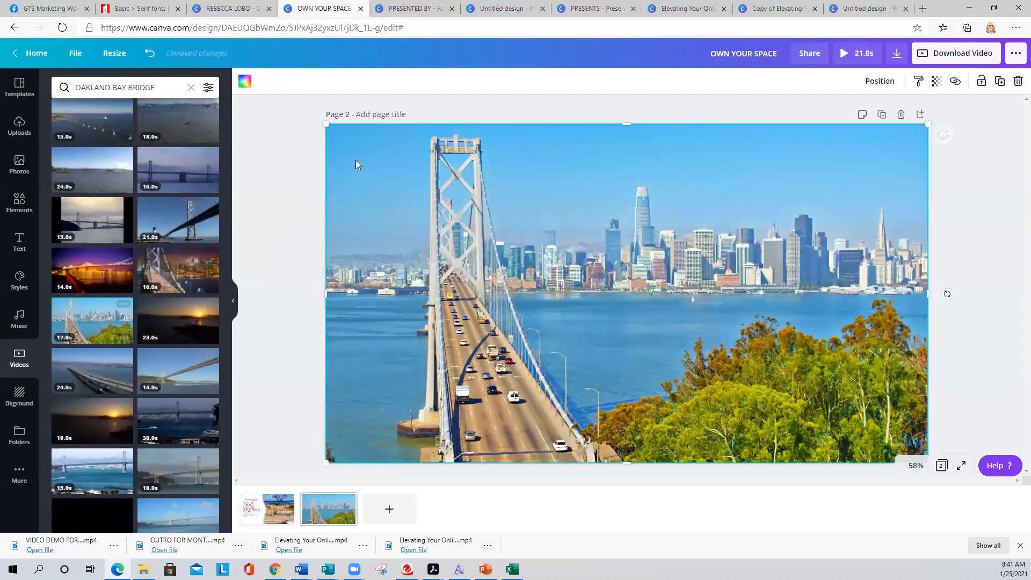
left_click(271, 81)
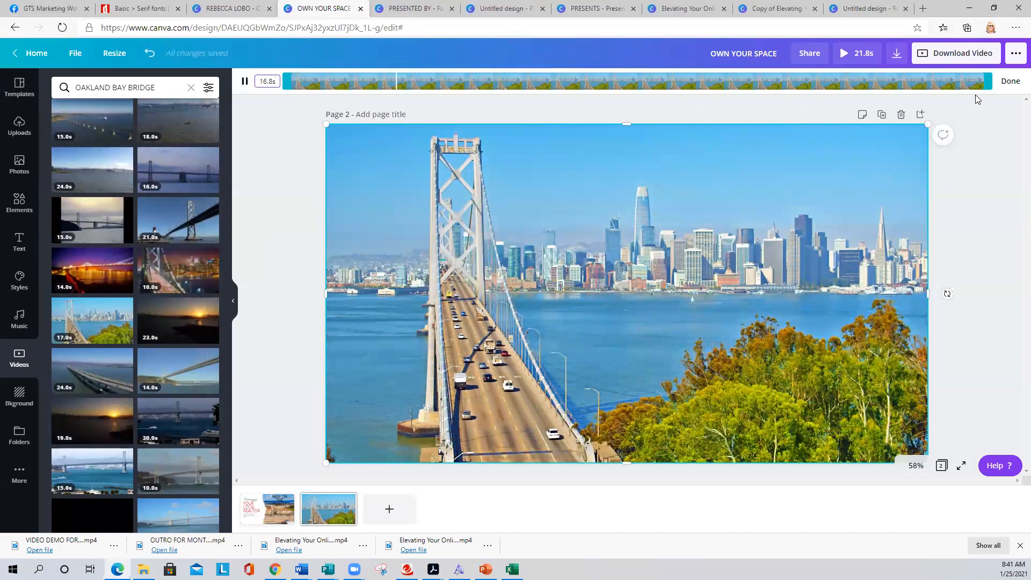
left_click_drag(988, 81, 376, 82)
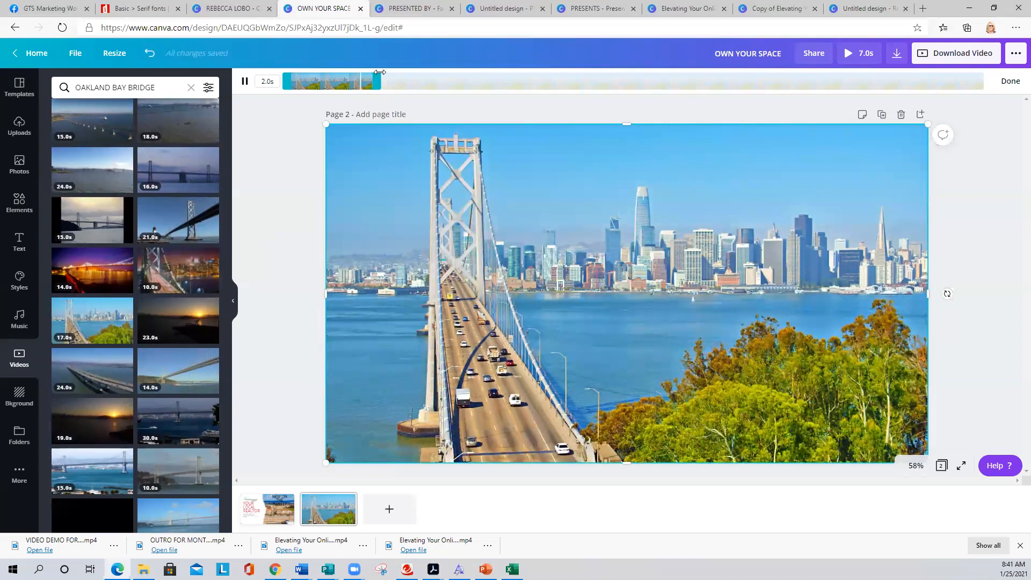
left_click_drag(378, 80, 352, 80)
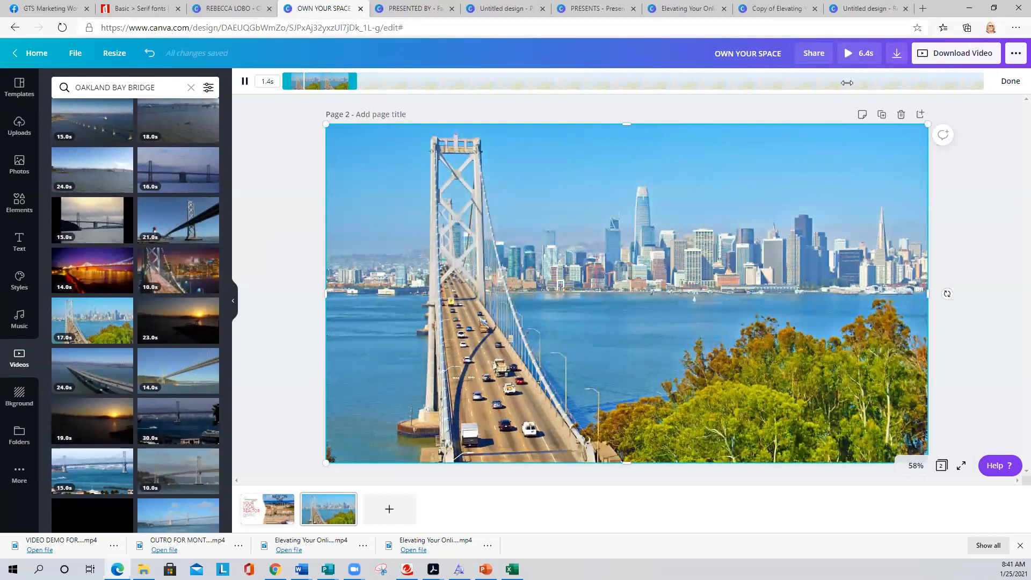
left_click(295, 203)
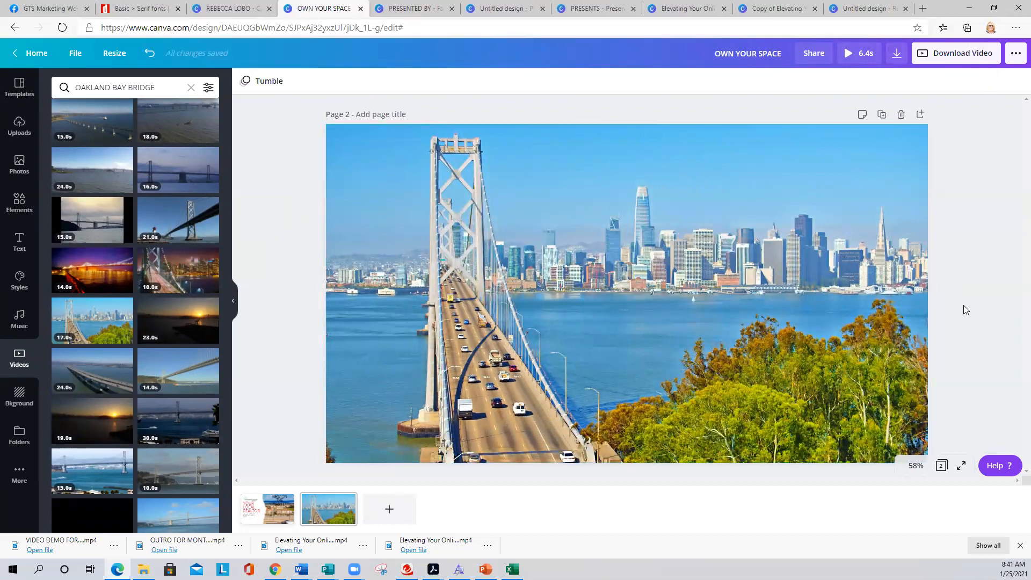
left_click(550, 321)
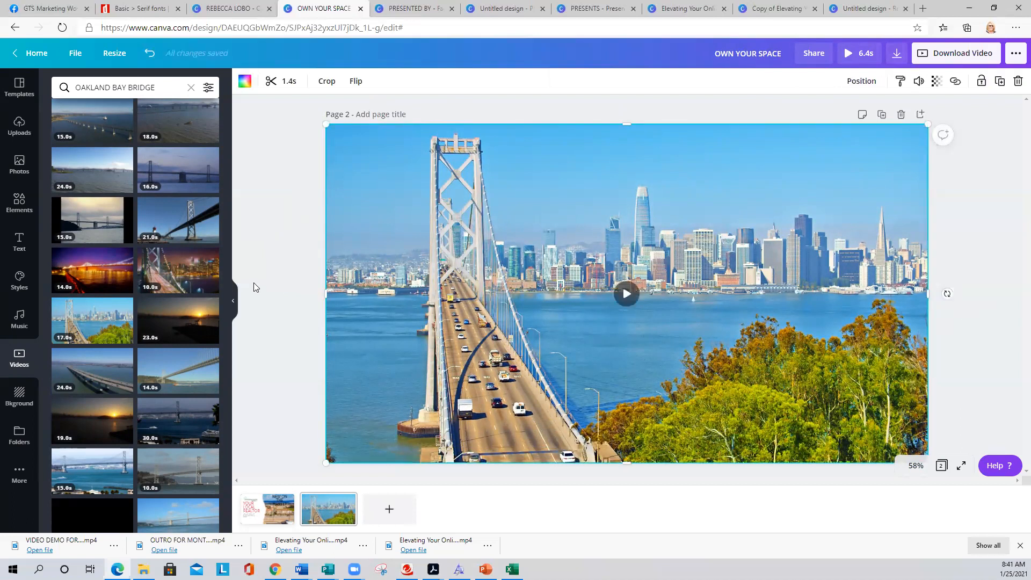
left_click(280, 266)
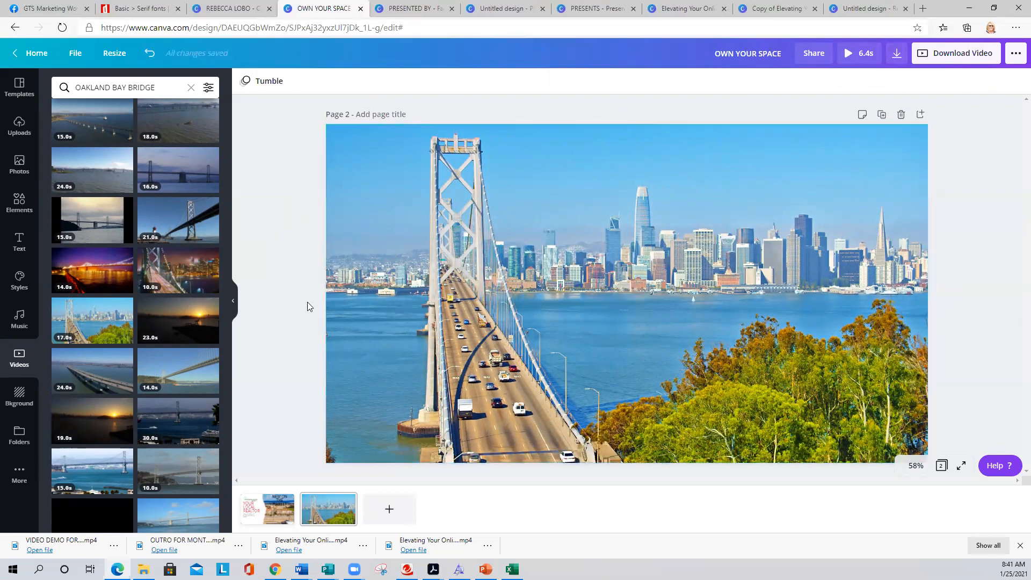
left_click(279, 515)
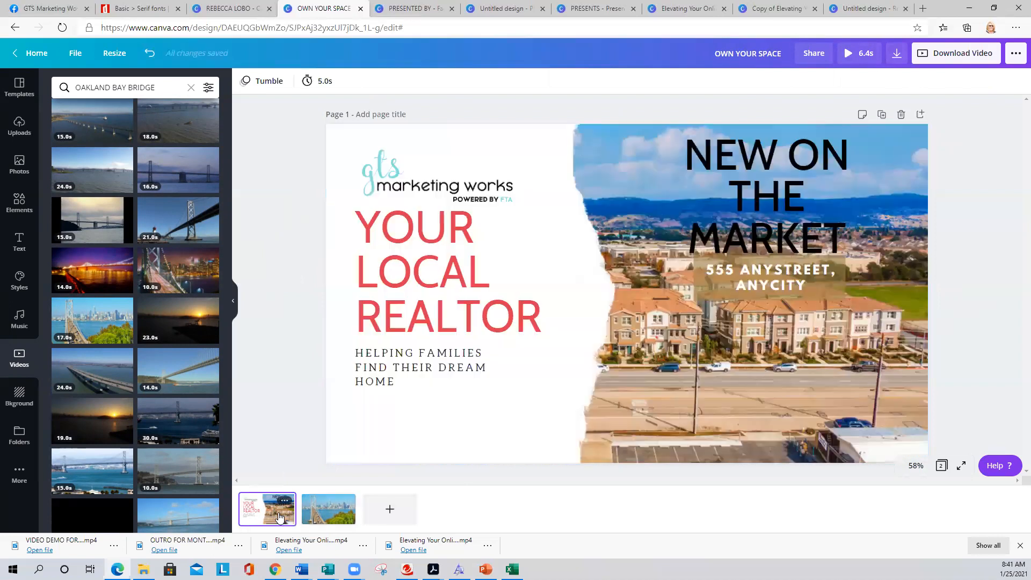
left_click(329, 515)
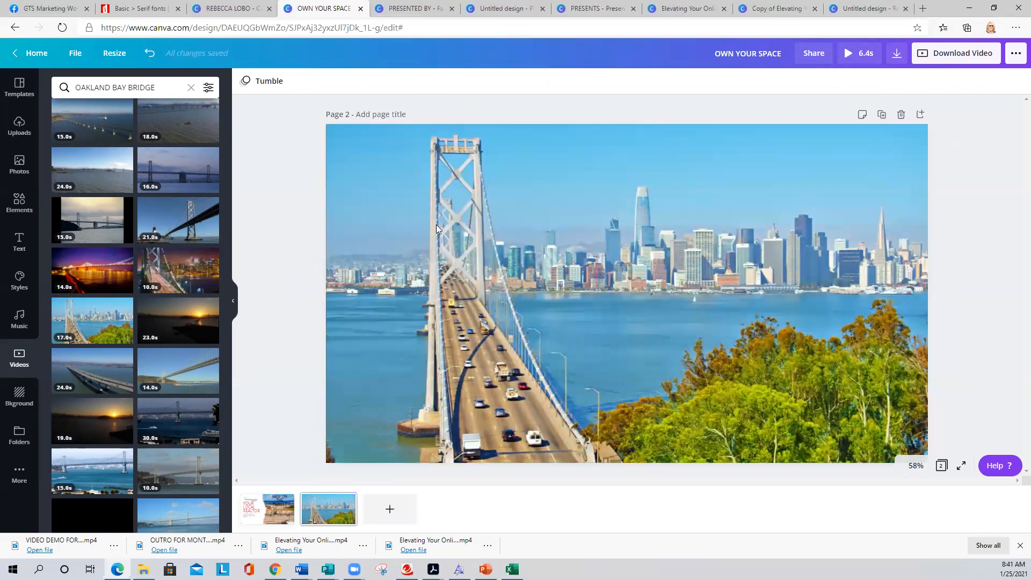
left_click(845, 53)
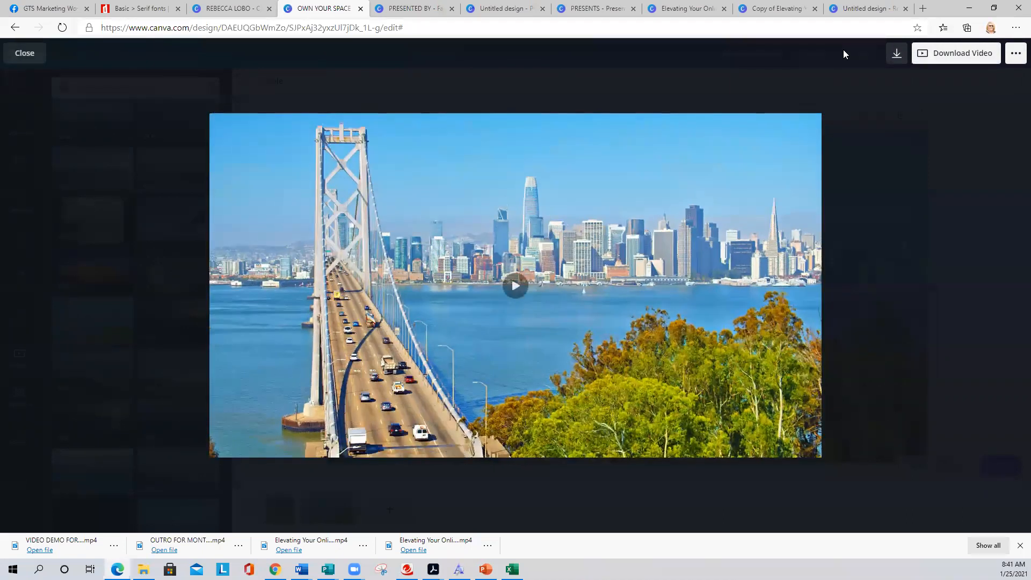
left_click(25, 53)
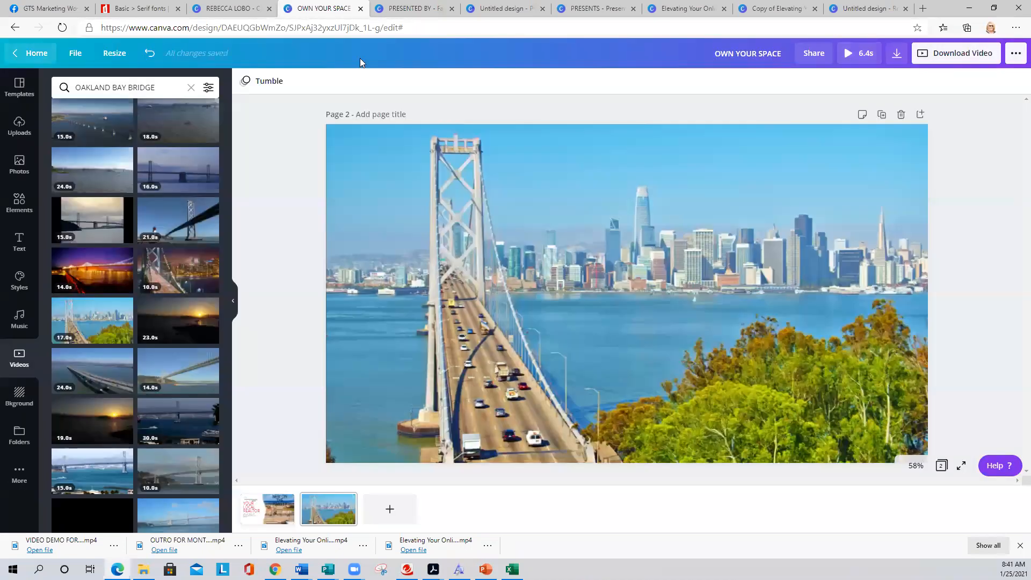
- Download all pages of the OWN YOUR SPACE video as MP4, then switch to the Untitled design
left_click(896, 56)
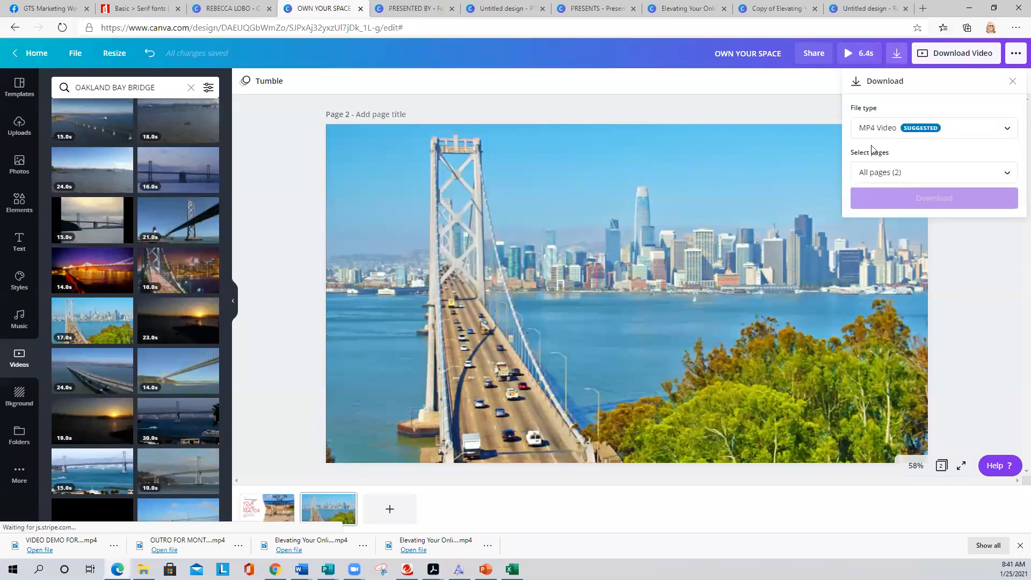
left_click(879, 173)
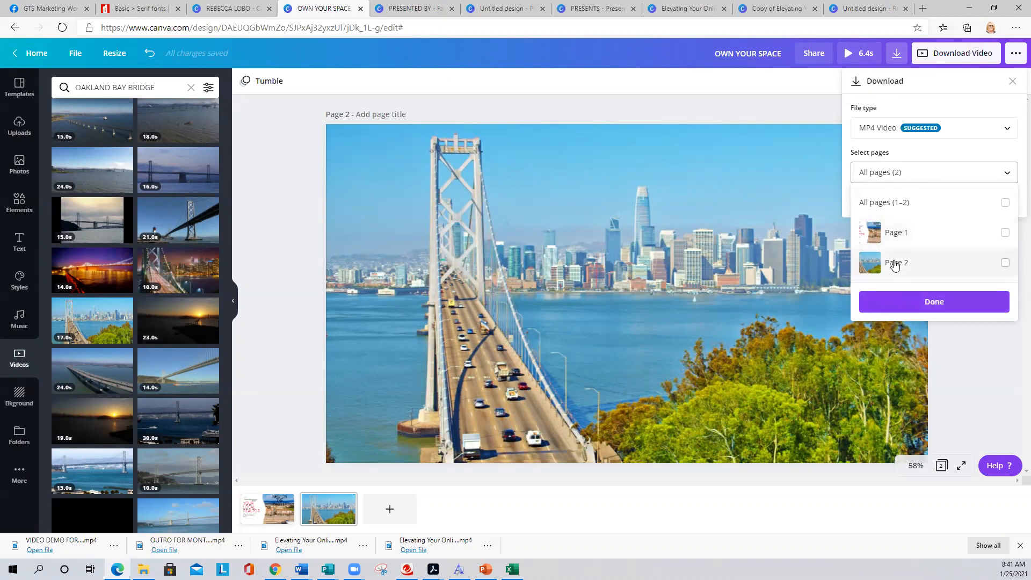
left_click(938, 303)
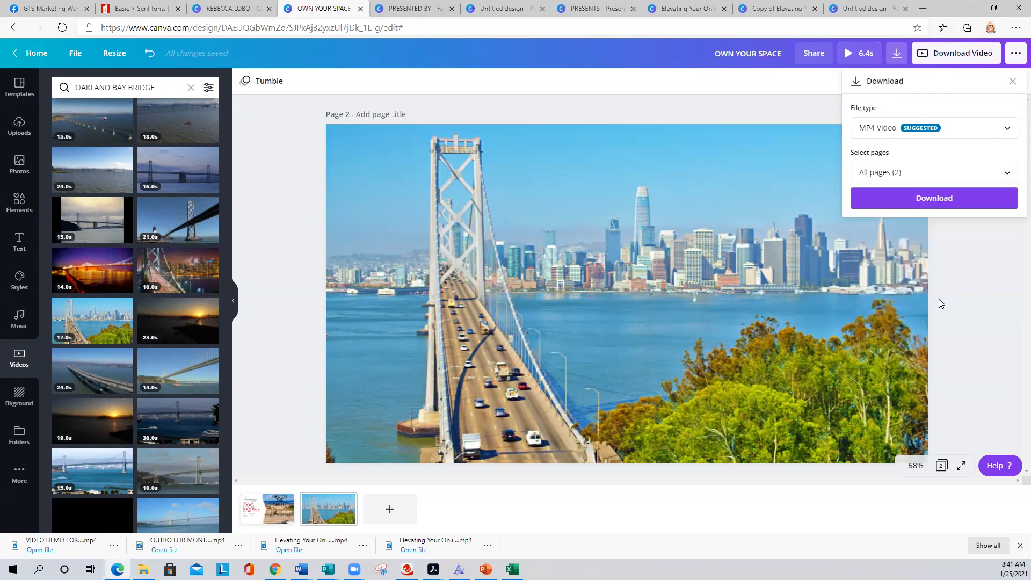
left_click(939, 198)
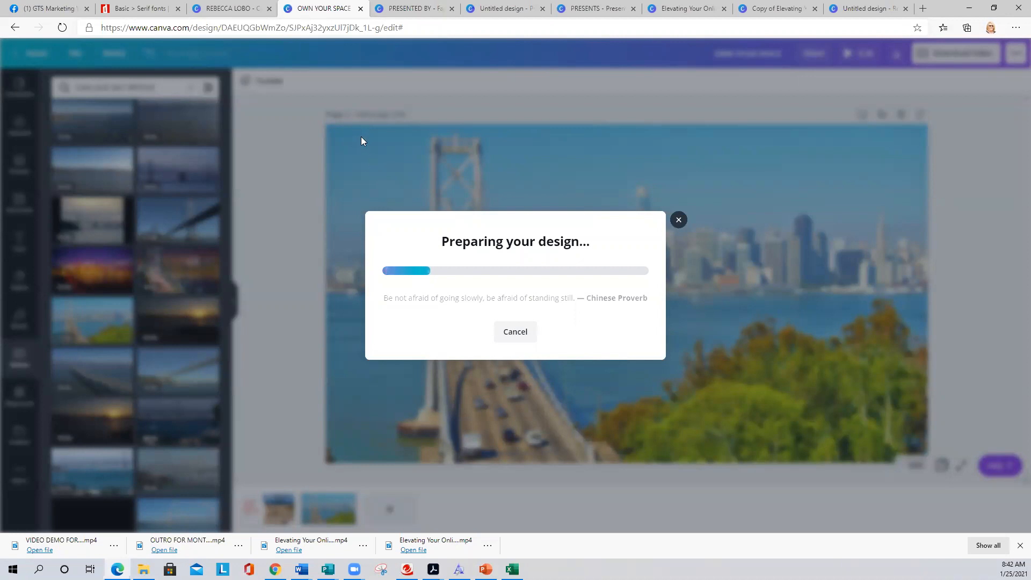
left_click(502, 7)
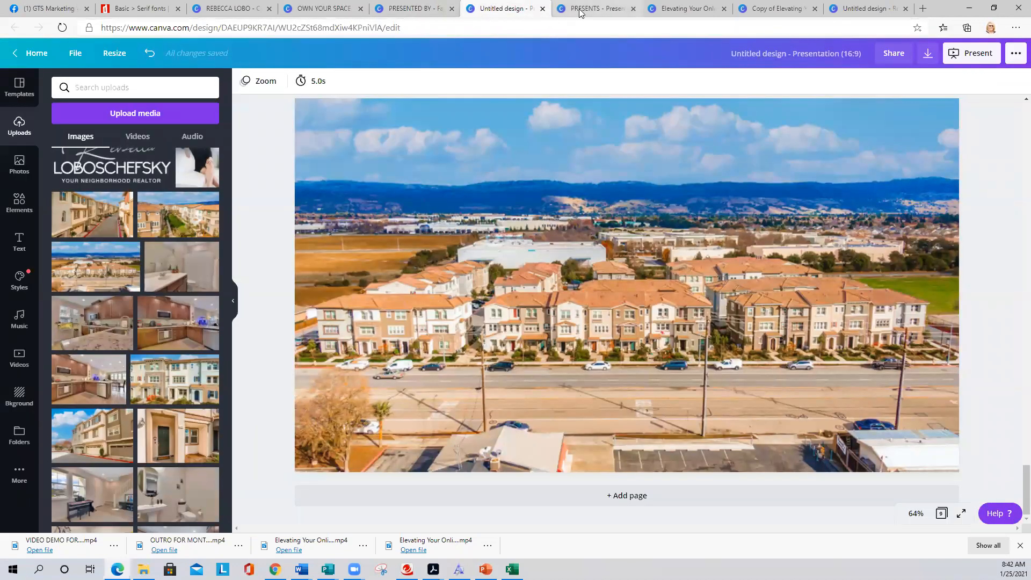
scroll(548, 227, "up", 15)
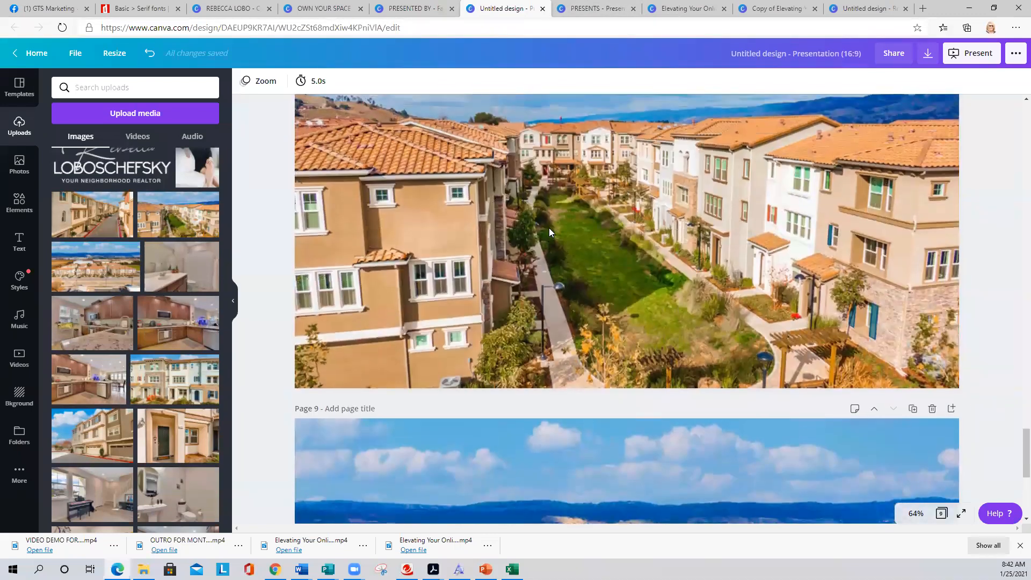
scroll(551, 225, "up", 20)
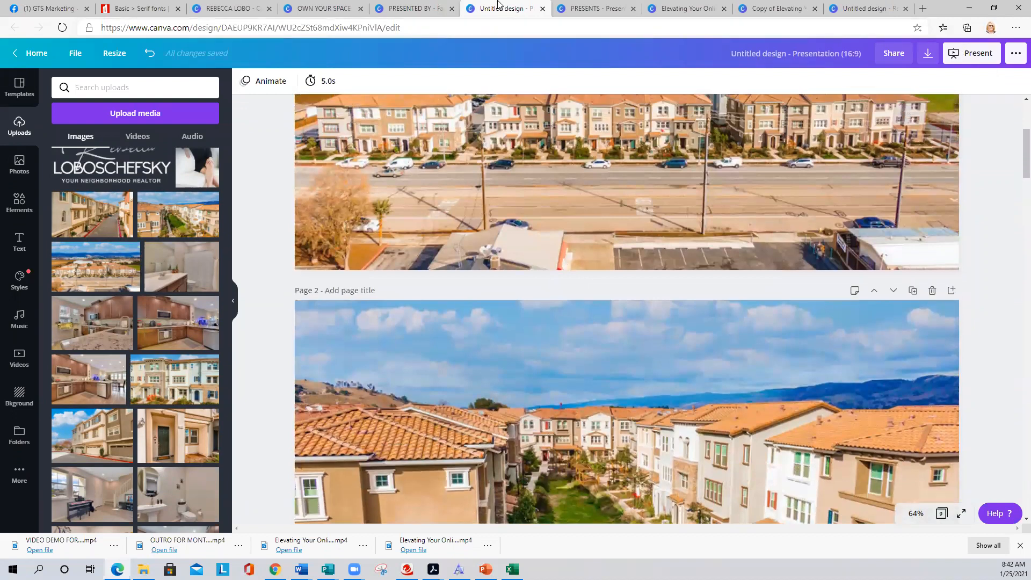
left_click(589, 7)
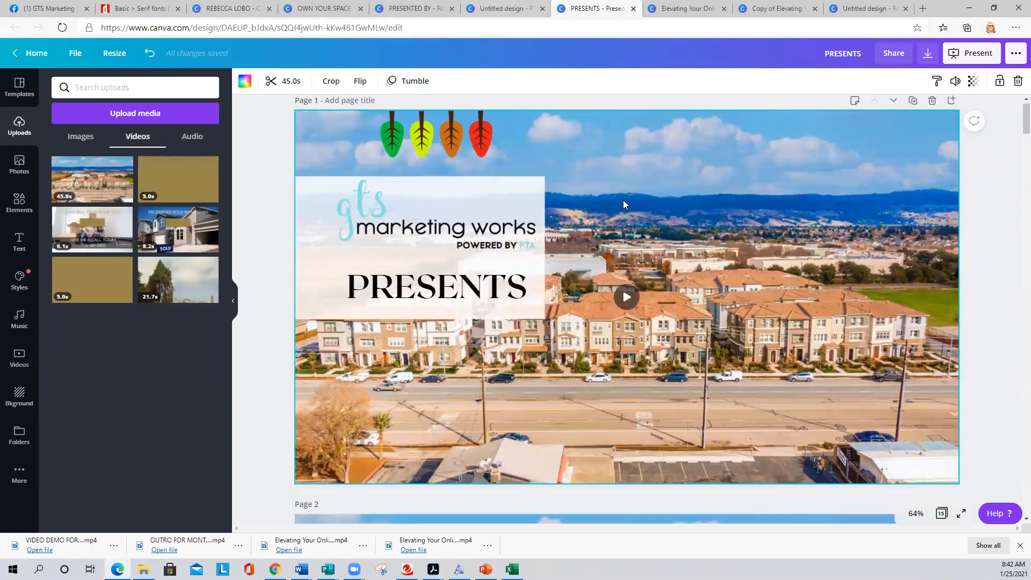
scroll(622, 200, "down", 5)
scroll(622, 200, "up", 5)
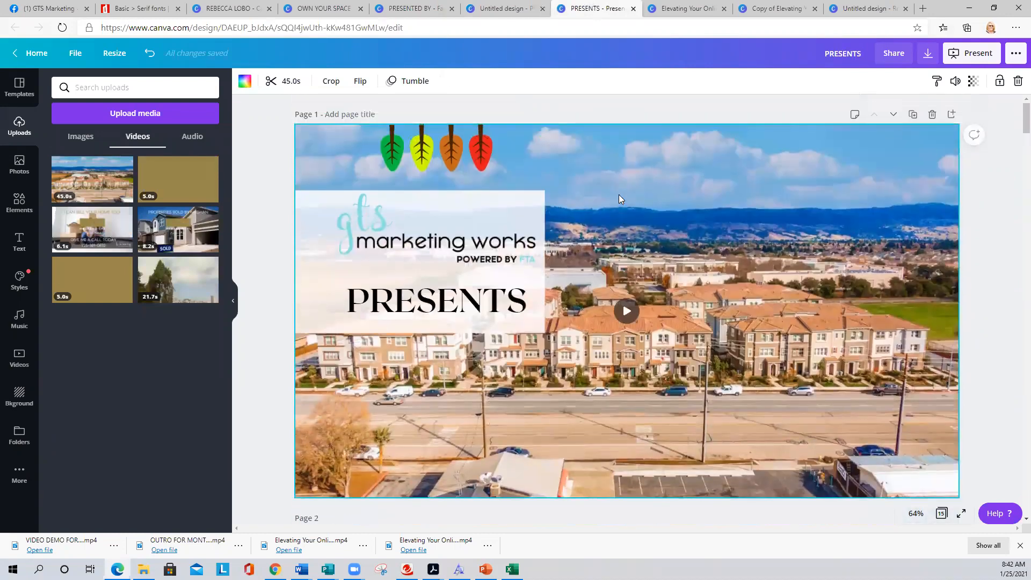
scroll(619, 198, "down", 15)
scroll(618, 198, "down", 9)
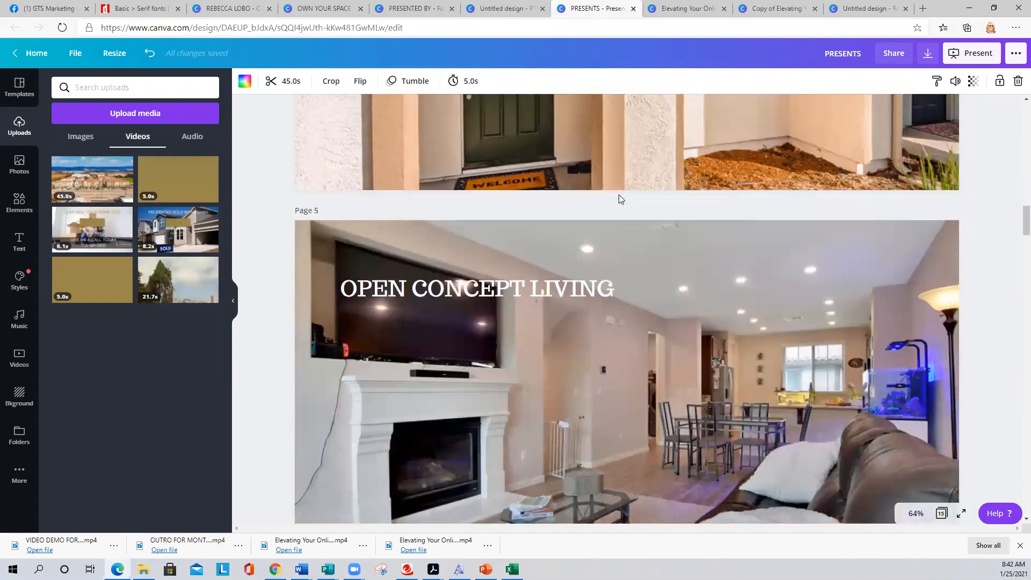
scroll(601, 172, "up", 6)
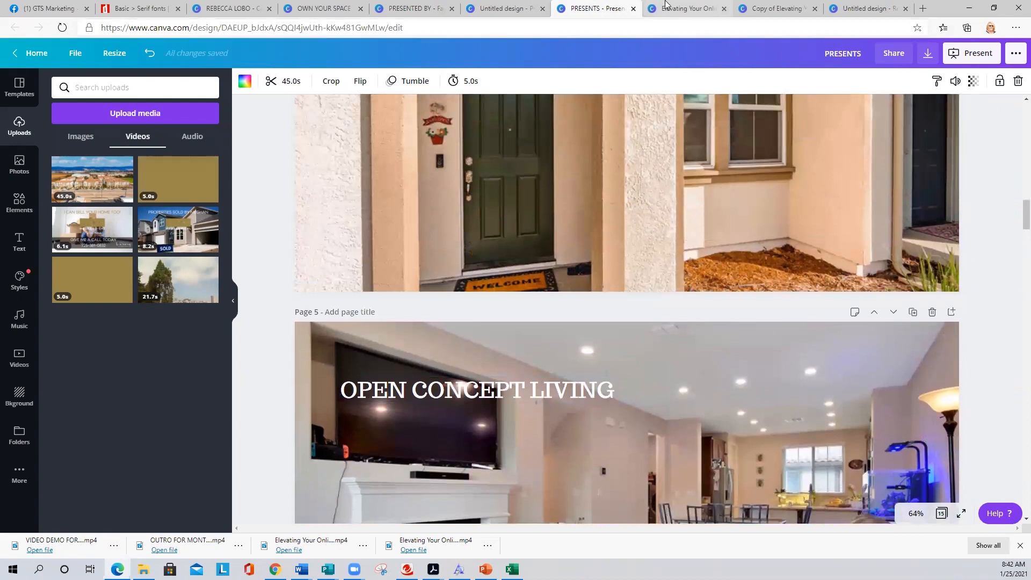
left_click(496, 7)
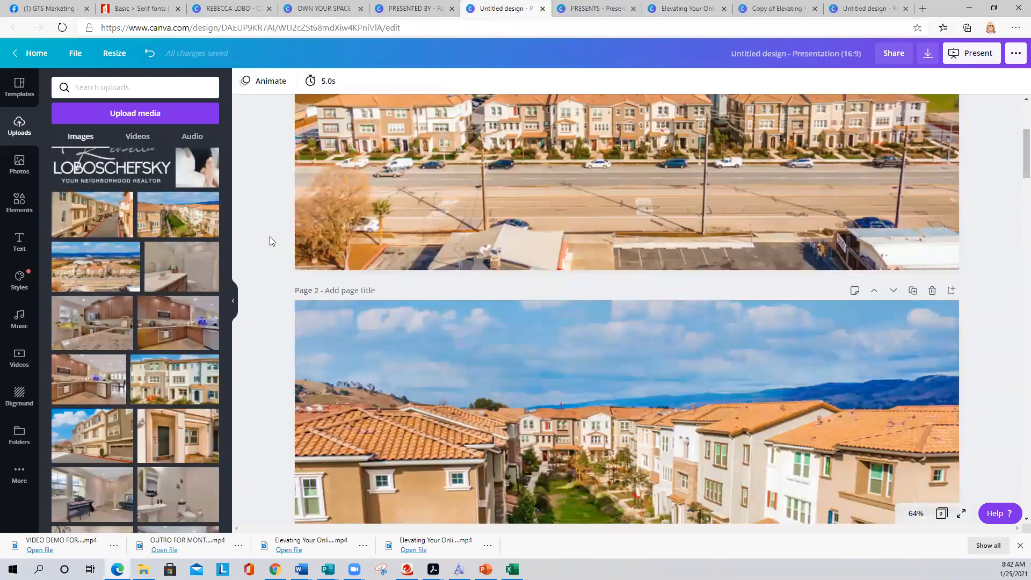
scroll(270, 241, "up", 4)
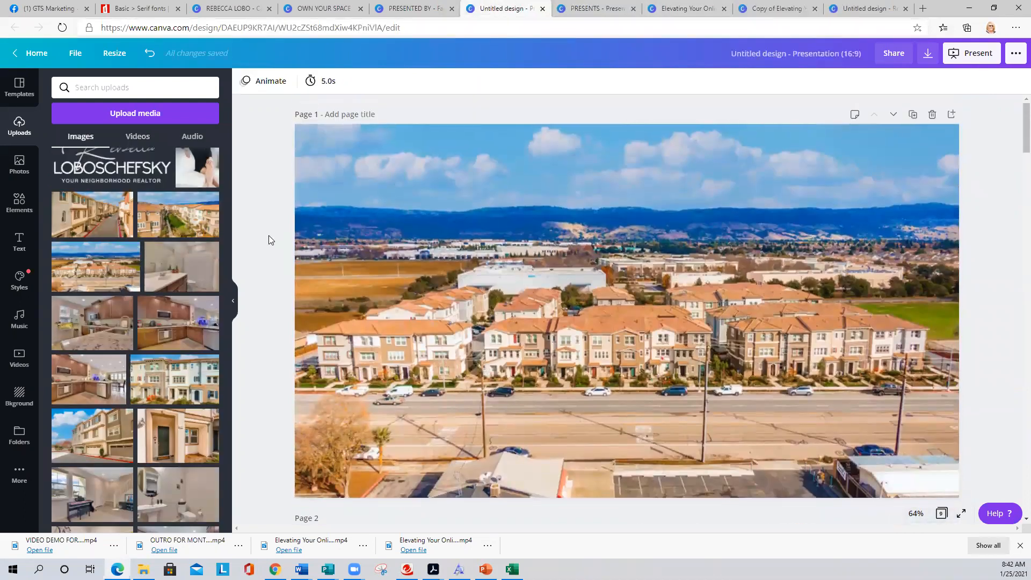
scroll(270, 240, "down", 15)
scroll(268, 239, "down", 15)
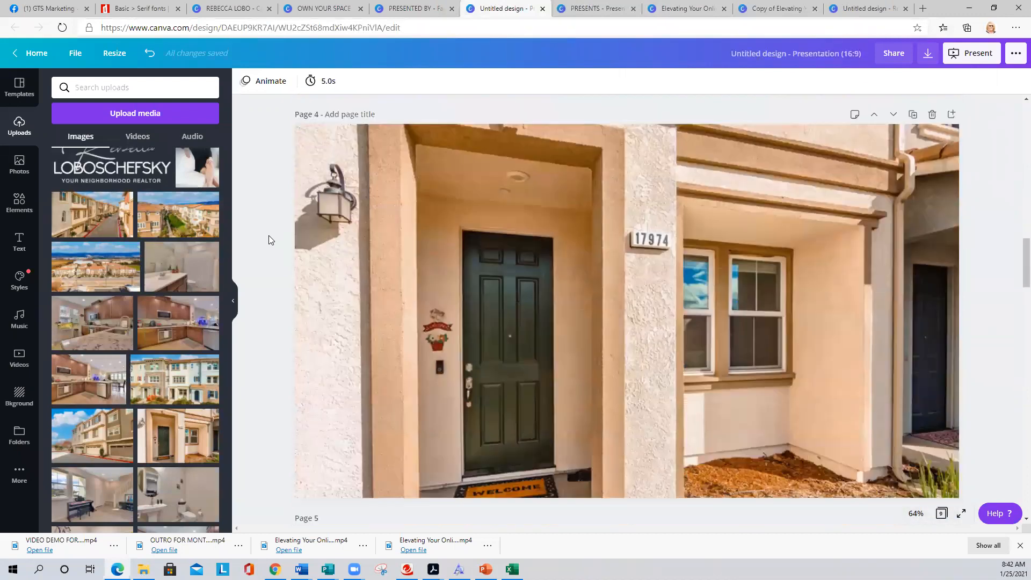
scroll(268, 236, "down", 20)
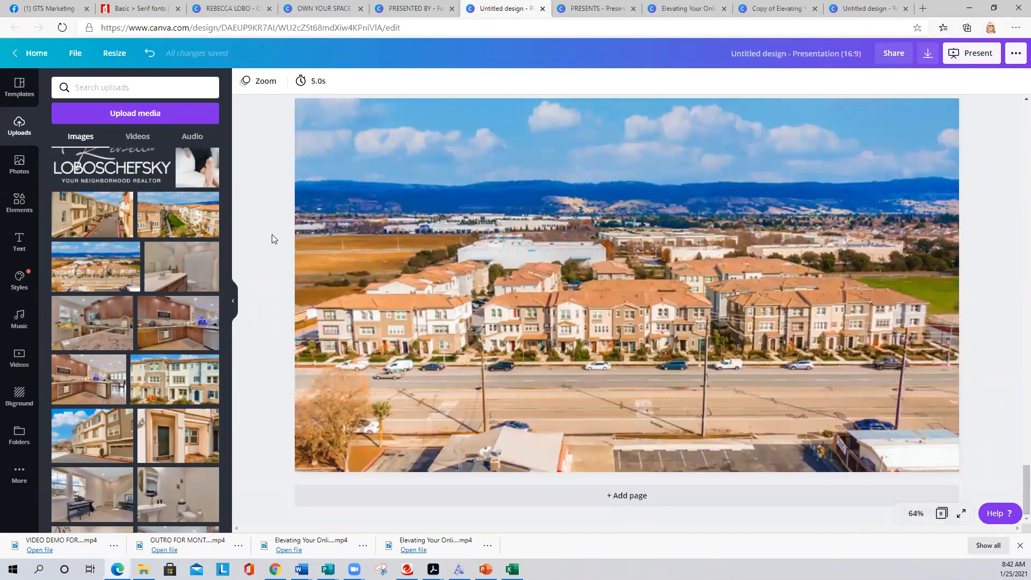
scroll(271, 238, "up", 20)
scroll(271, 235, "up", 20)
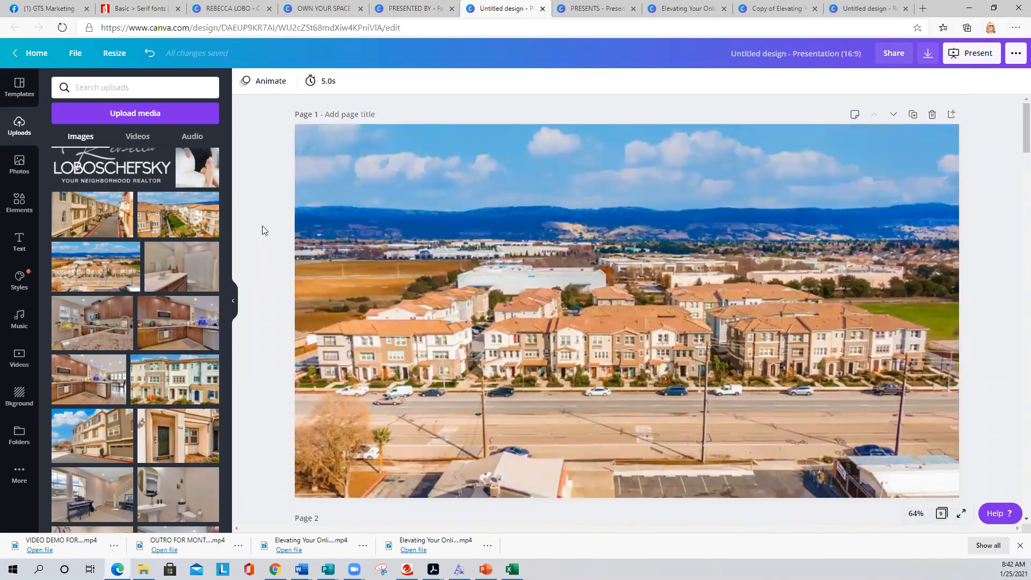
scroll(618, 288, "down", 10)
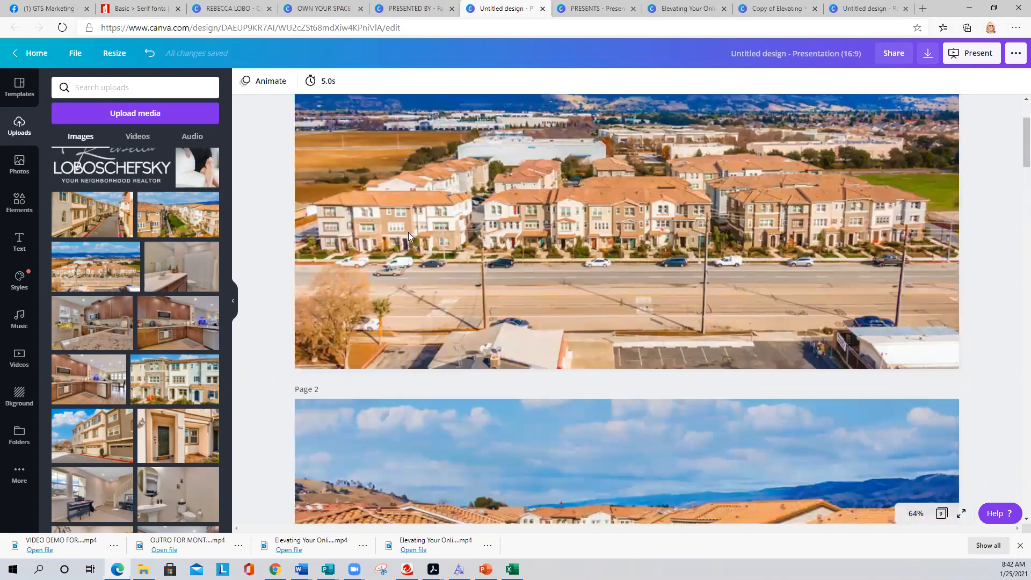
scroll(556, 322, "down", 10)
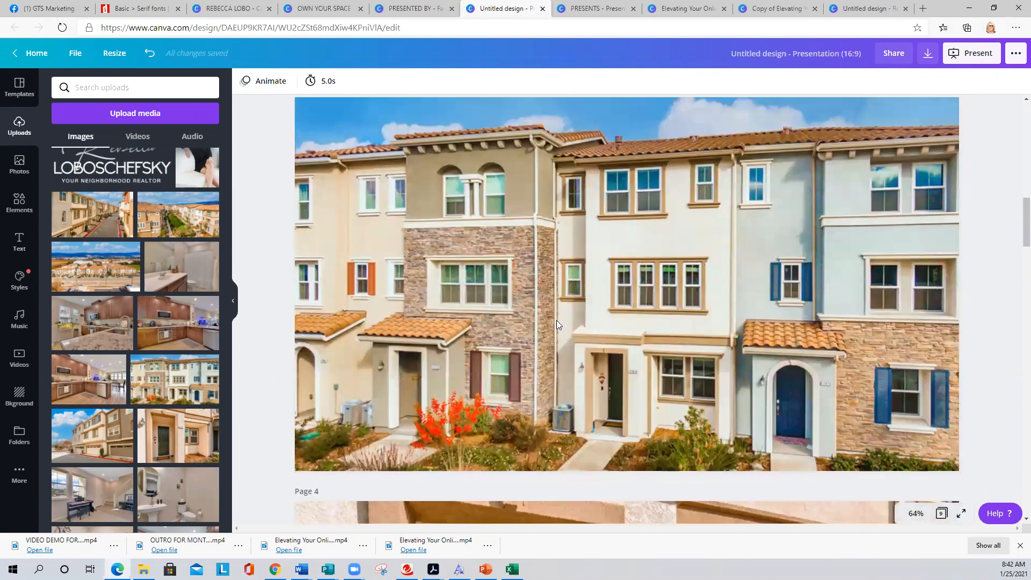
scroll(531, 308, "down", 8)
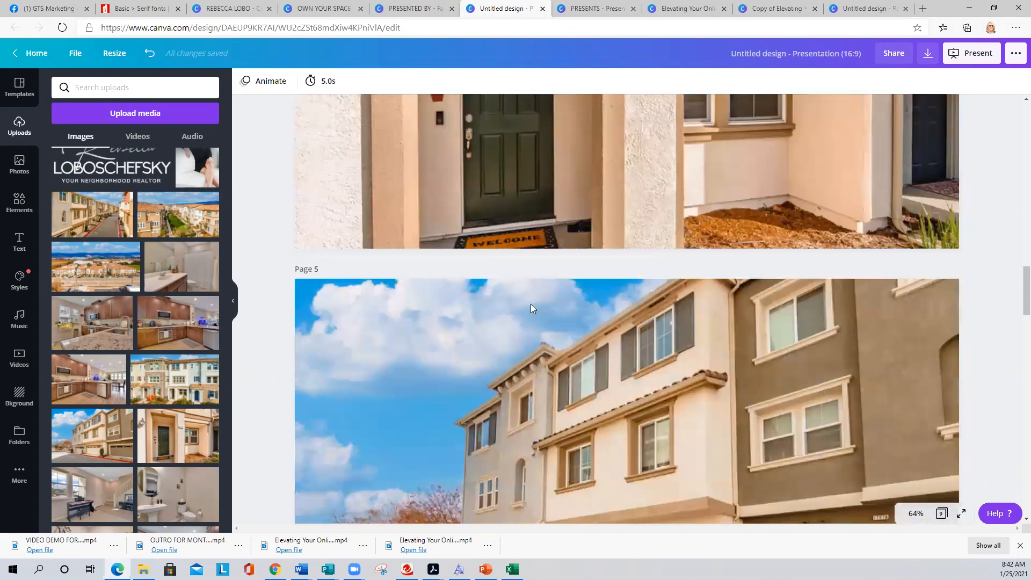
scroll(530, 309, "down", 12)
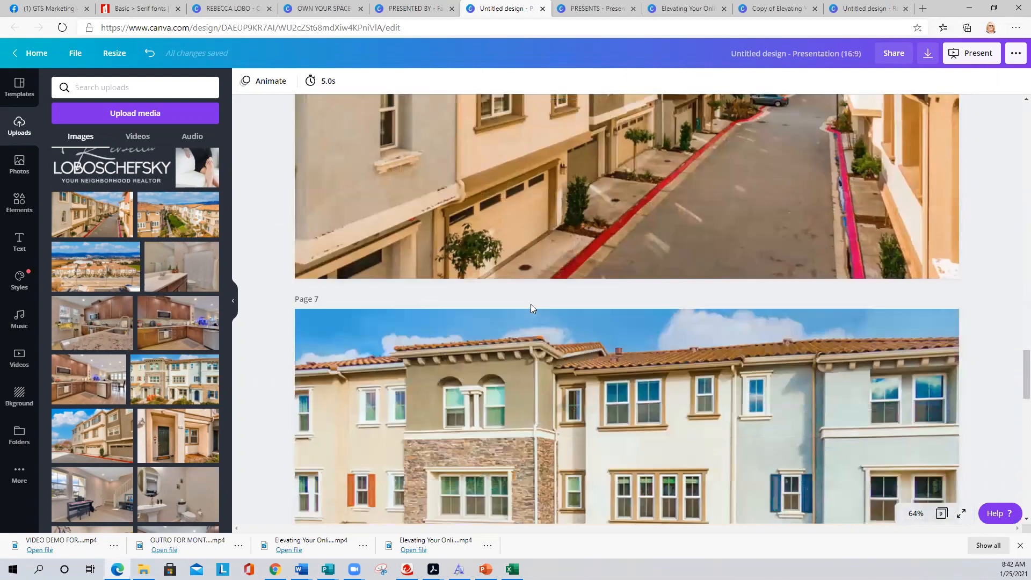
scroll(504, 324, "down", 4)
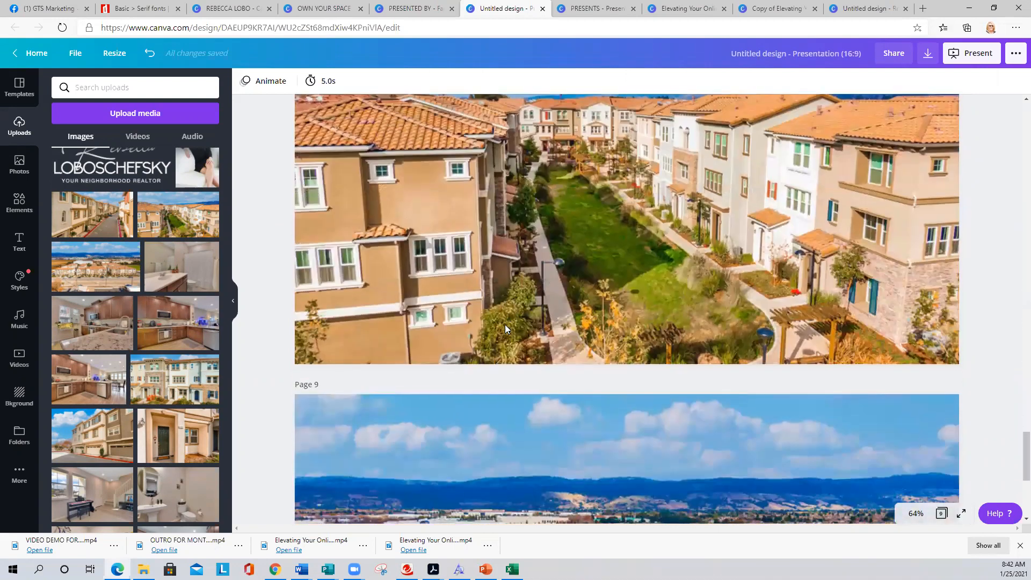
scroll(510, 319, "down", 3)
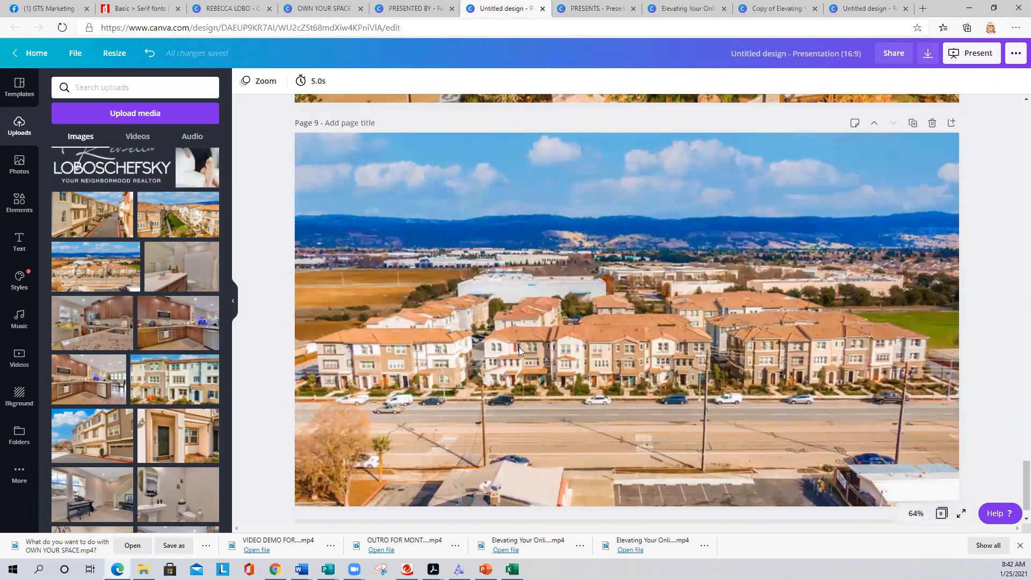
scroll(491, 350, "down", 1)
scroll(491, 350, "up", 10)
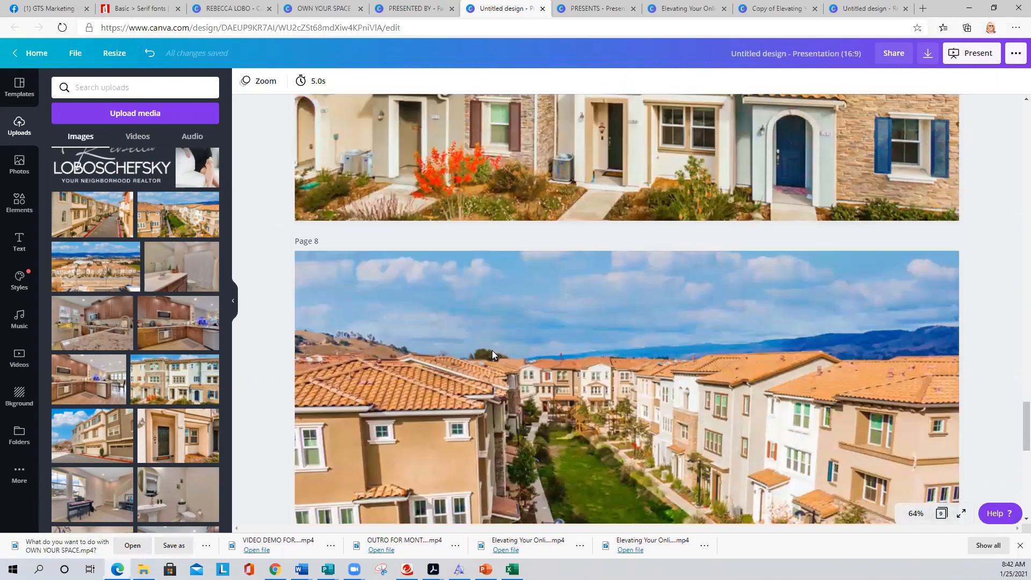
scroll(491, 353, "up", 15)
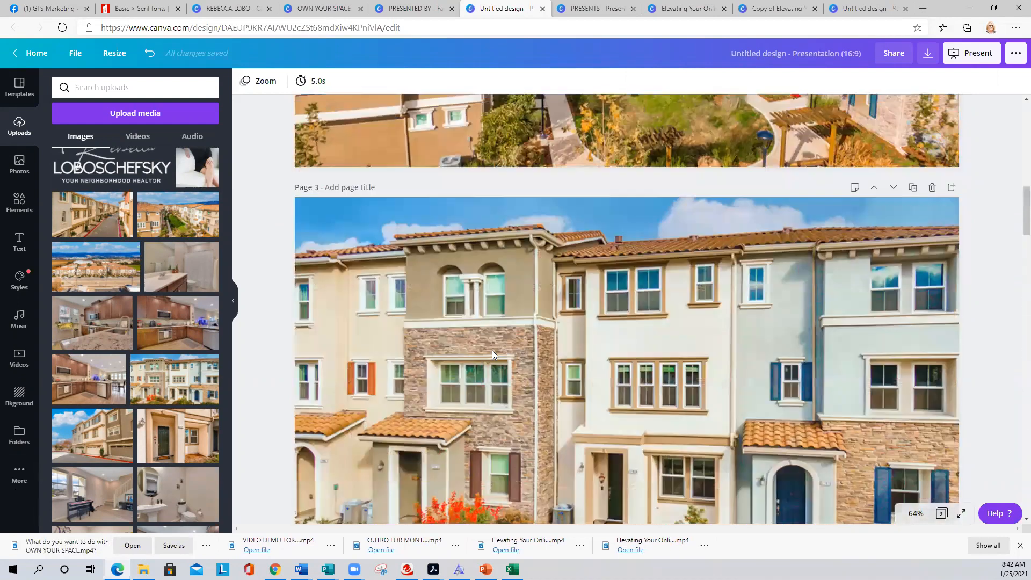
scroll(492, 350, "up", 2)
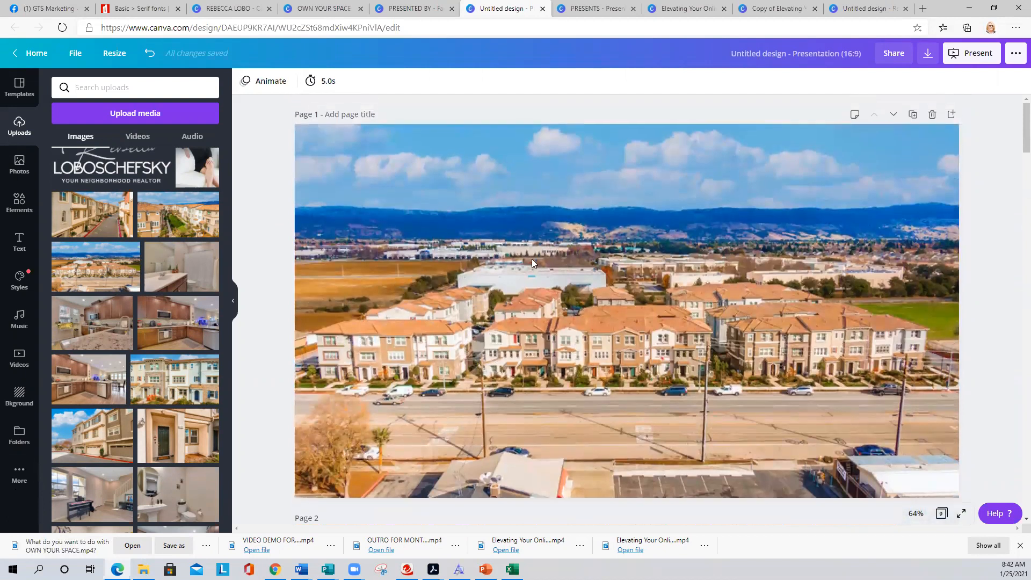
- Bring up the presentation's resize options, showing its custom 1920 × 1080 px size
left_click(927, 58)
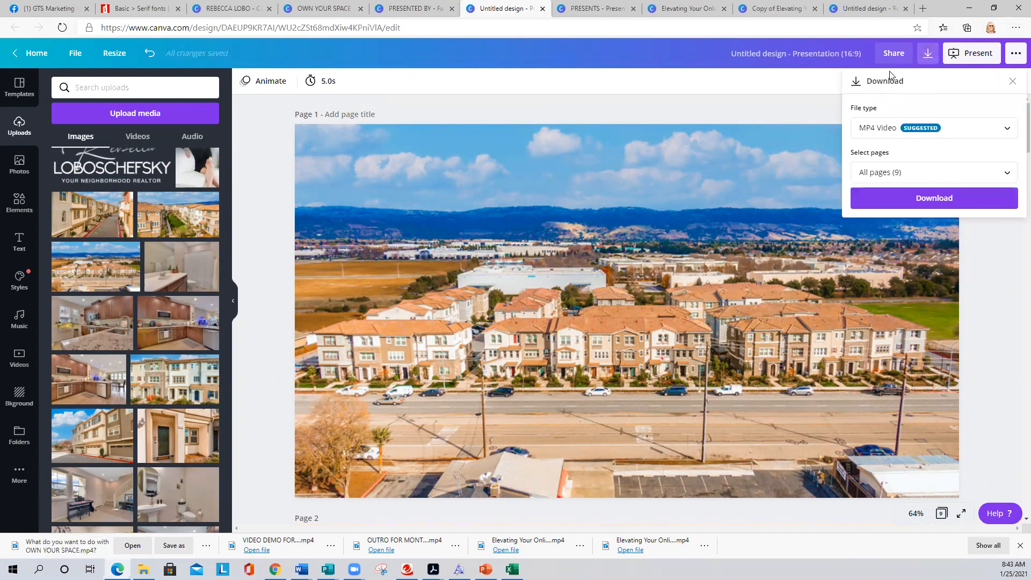
left_click(769, 90)
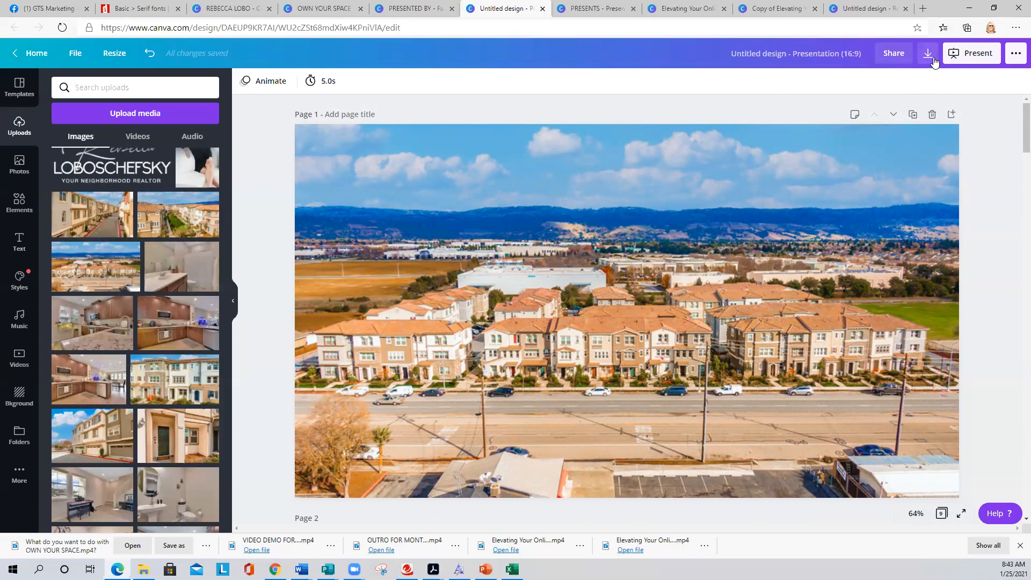
left_click(968, 58)
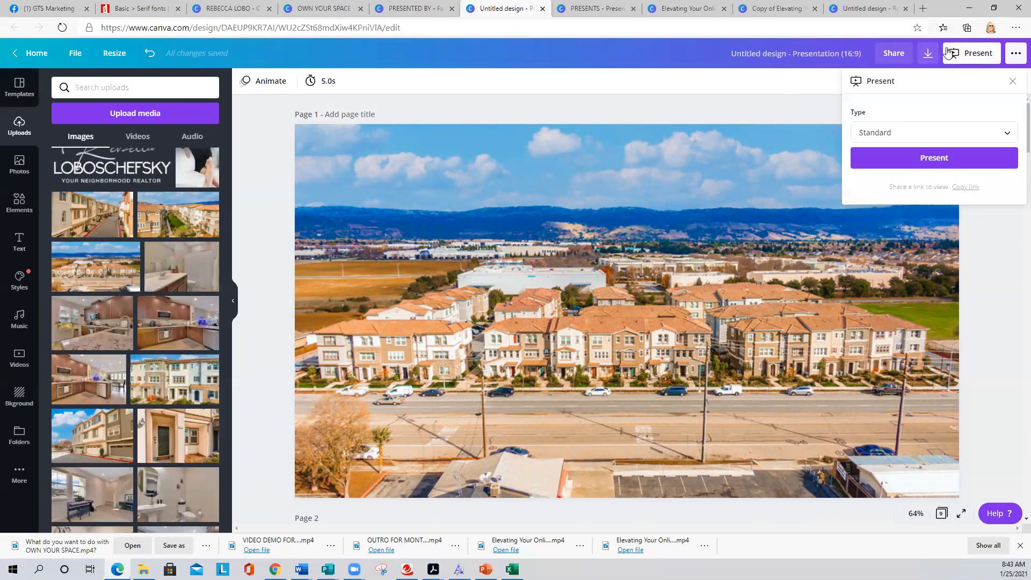
left_click(927, 56)
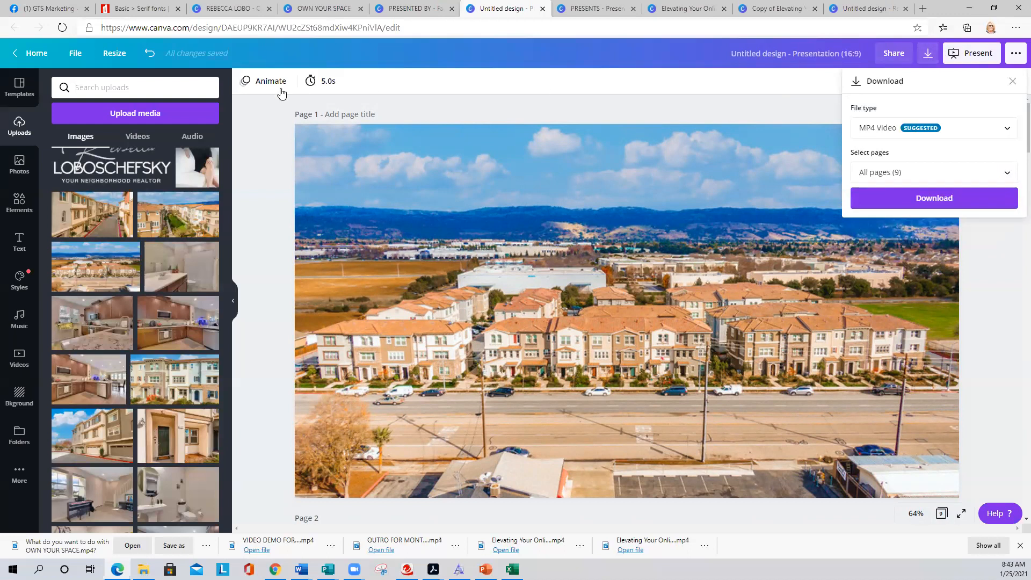
left_click(120, 54)
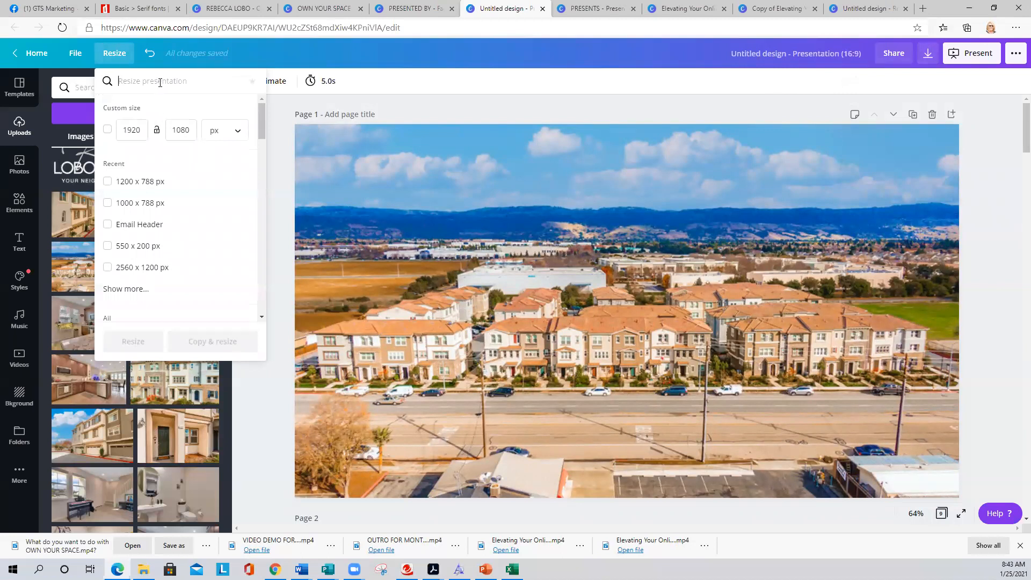
- Search 'VIDEO' and make a resized copy in the Video 1920 × 1080 px format
type("VIDEO")
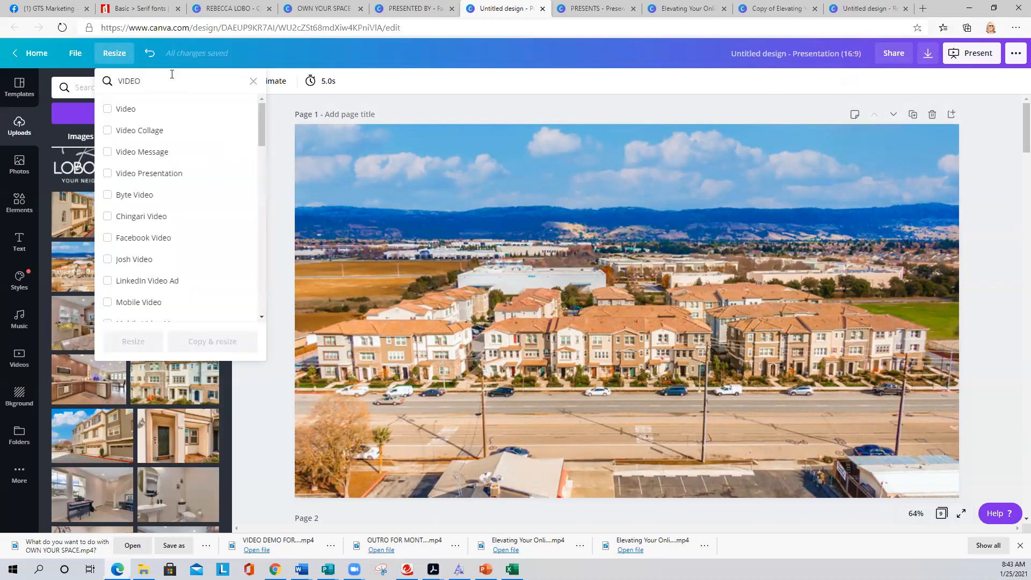
left_click(127, 109)
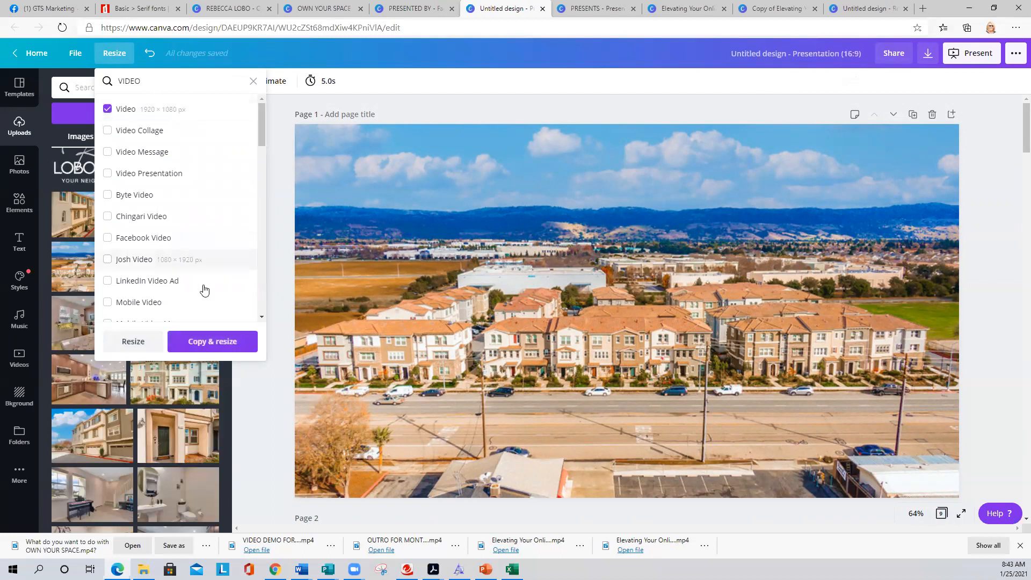
left_click(212, 342)
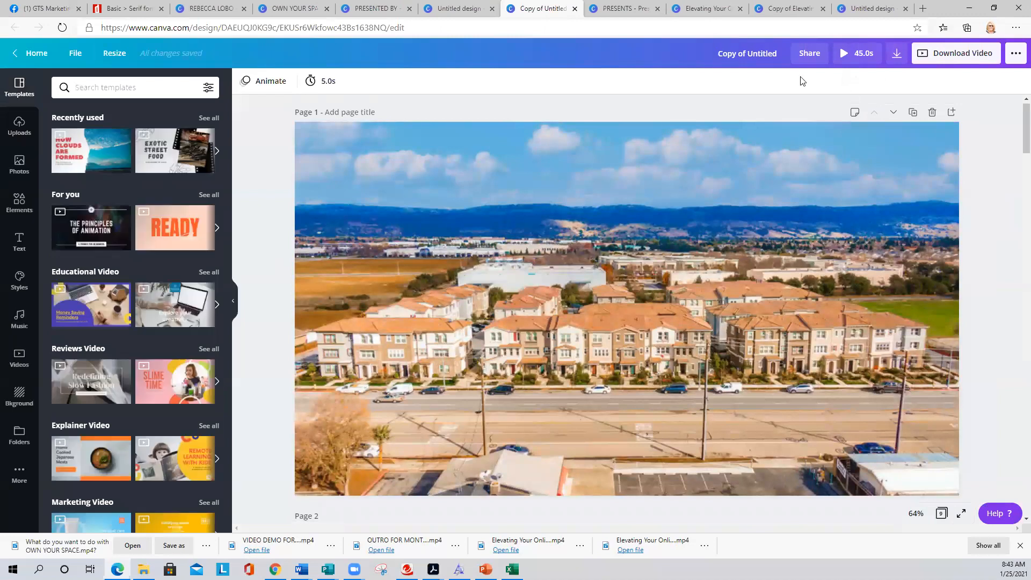
left_click(843, 53)
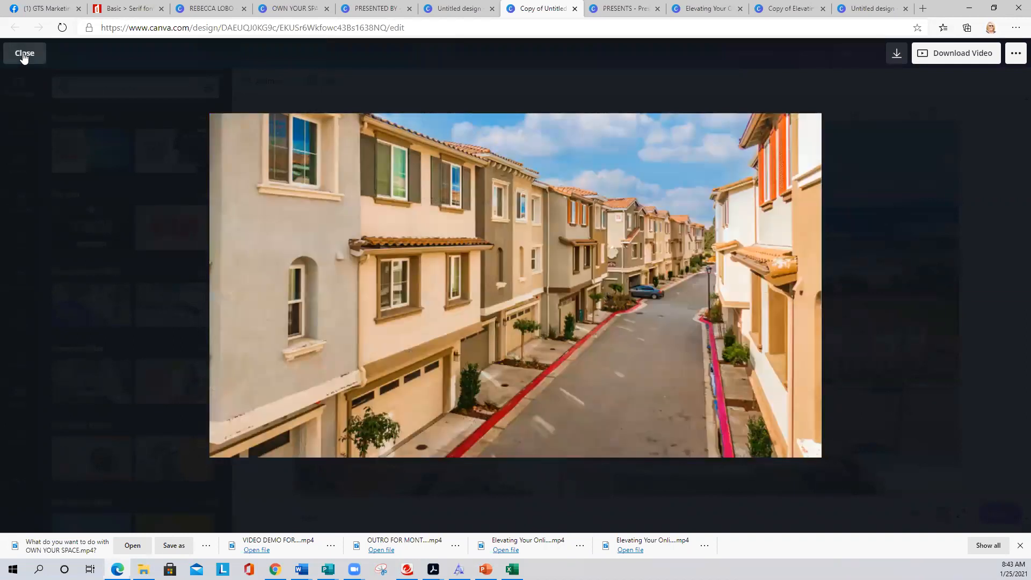
left_click(24, 54)
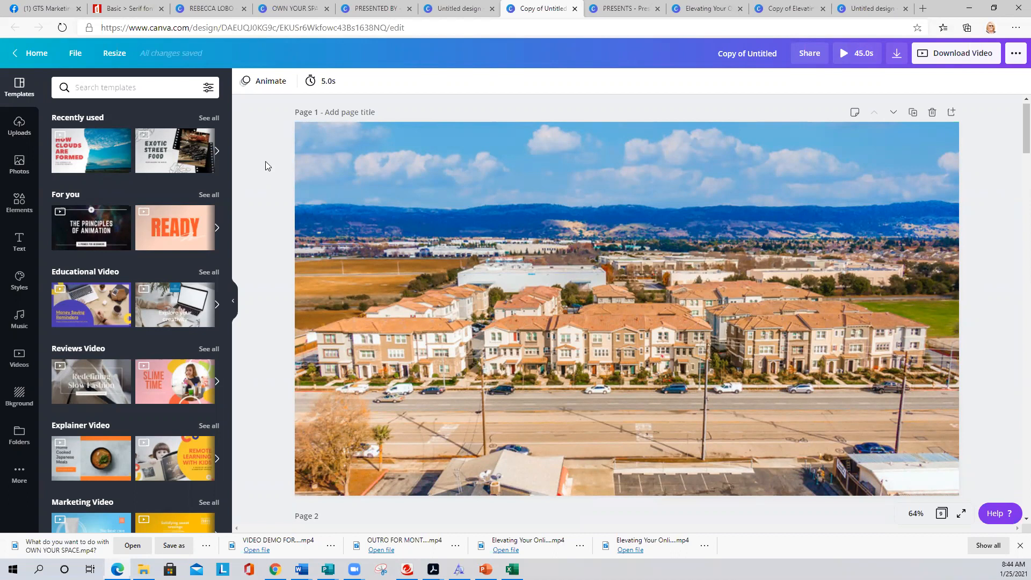
- Set page 1's duration to 1.5 seconds
left_click(322, 87)
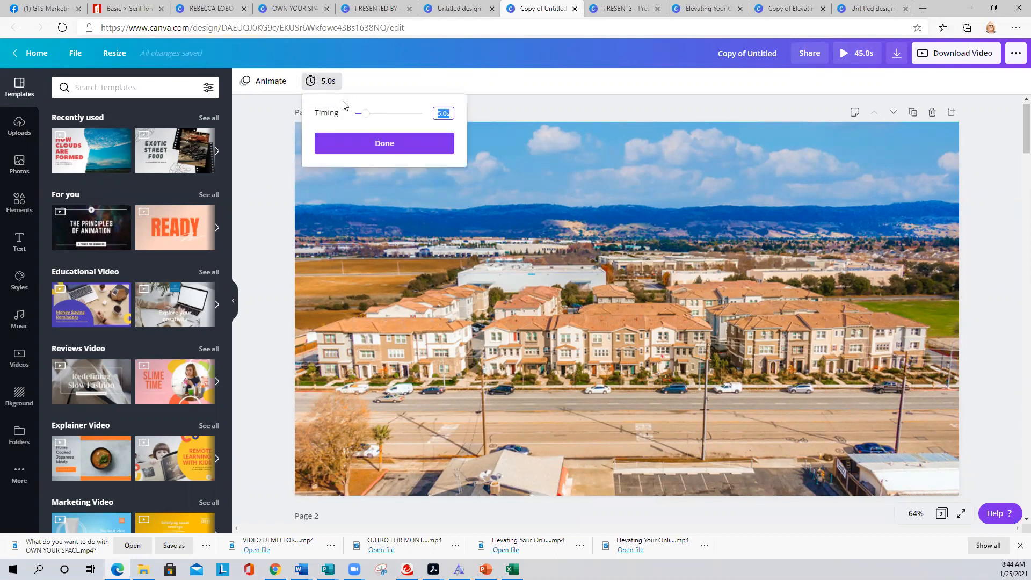
left_click(362, 115)
left_click_drag(362, 119, 359, 120)
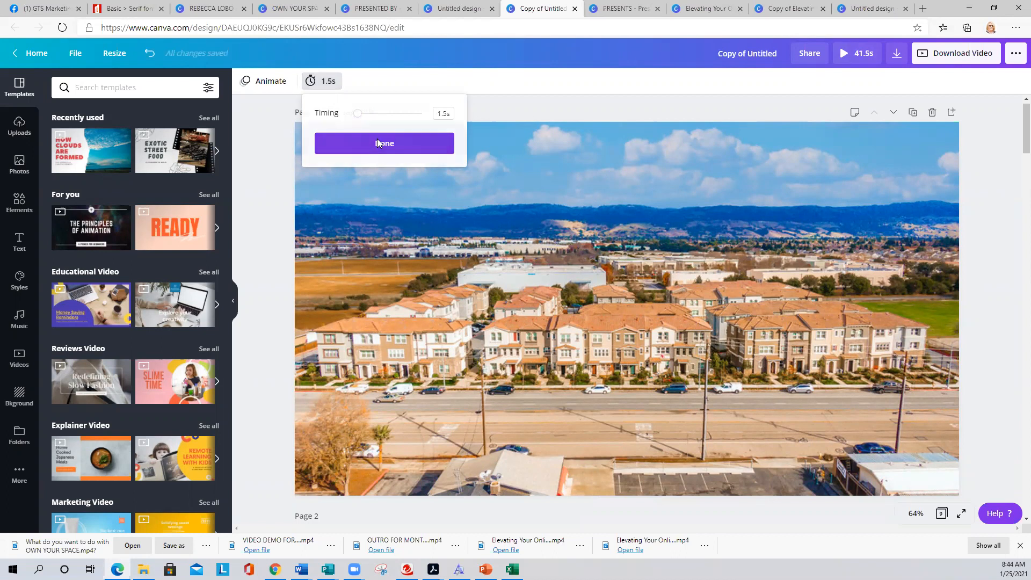
left_click(377, 139)
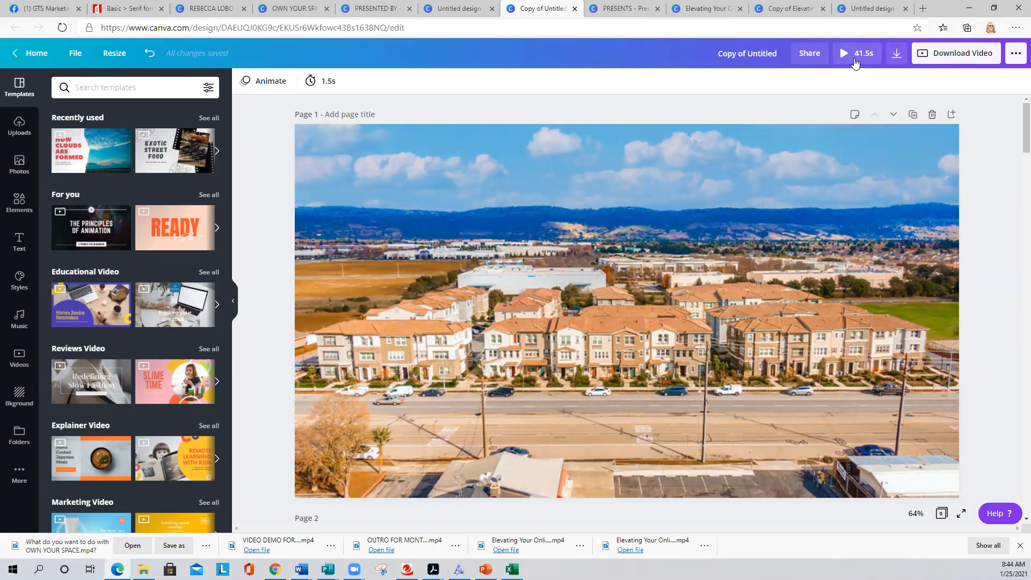
- Set page 2's video duration to 1.5 seconds, bringing the total to 38.0s
scroll(466, 242, "down", 5)
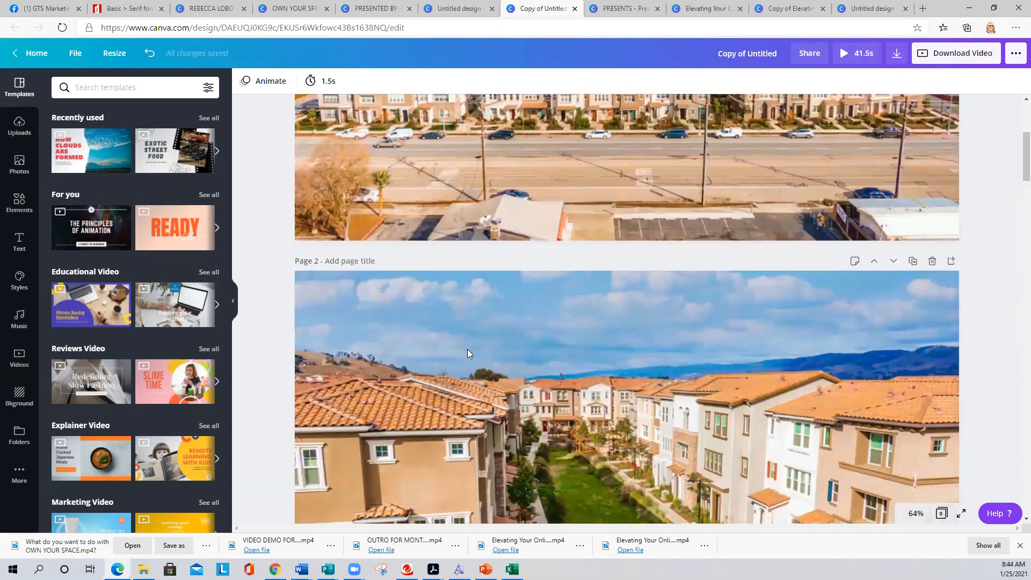
left_click(467, 349)
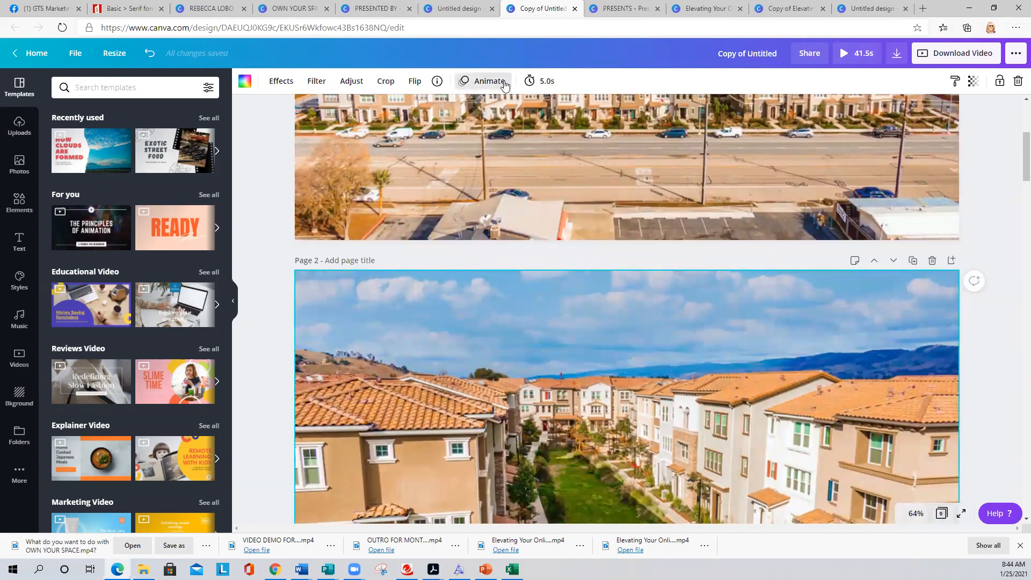
left_click(531, 81)
left_click(580, 115)
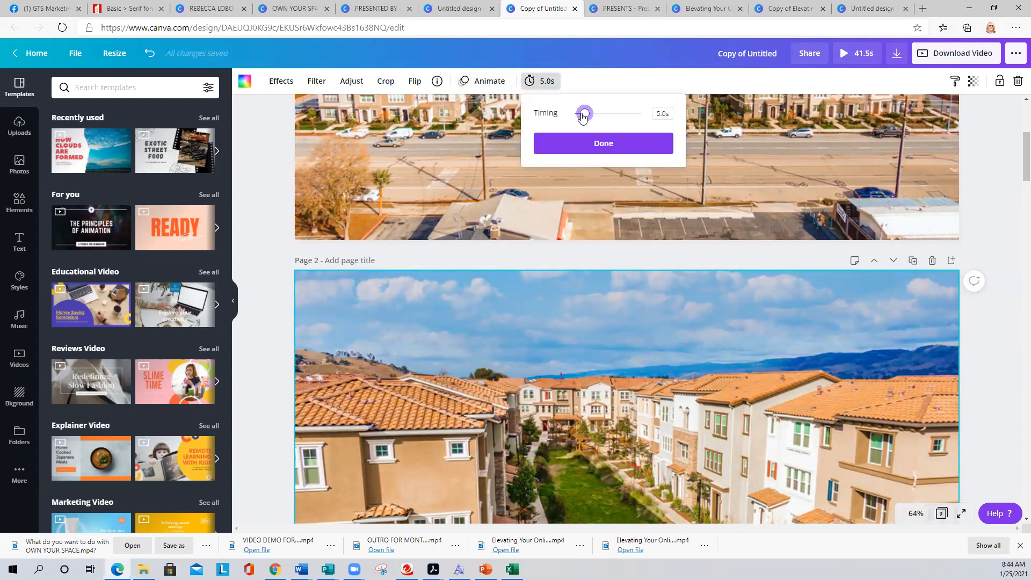
left_click_drag(580, 118, 575, 117)
left_click(585, 146)
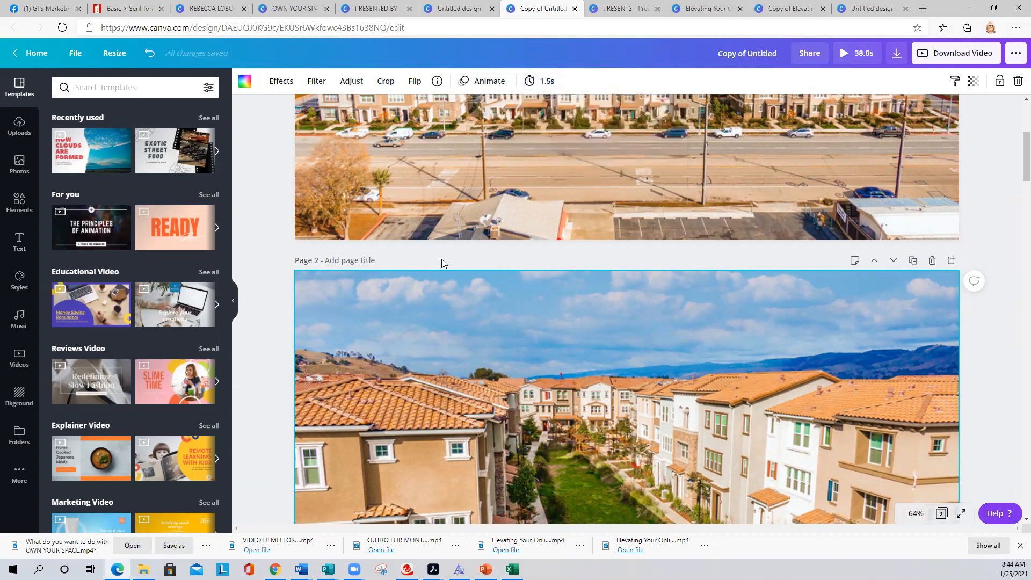
scroll(421, 236, "up", 5)
left_click(261, 139)
- Apply the Zoom photo animation to the photos on all pages
left_click(342, 144)
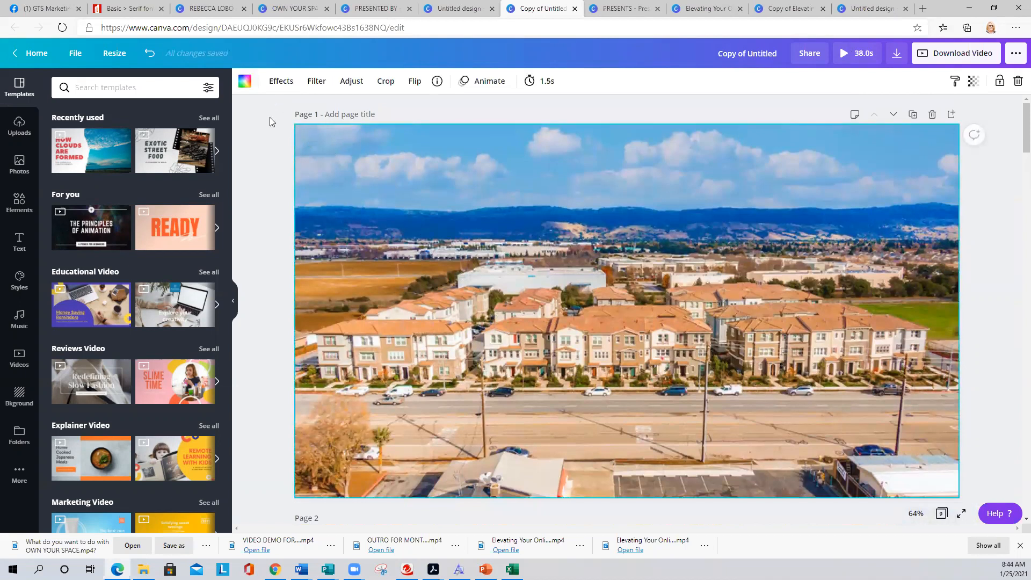
left_click(467, 82)
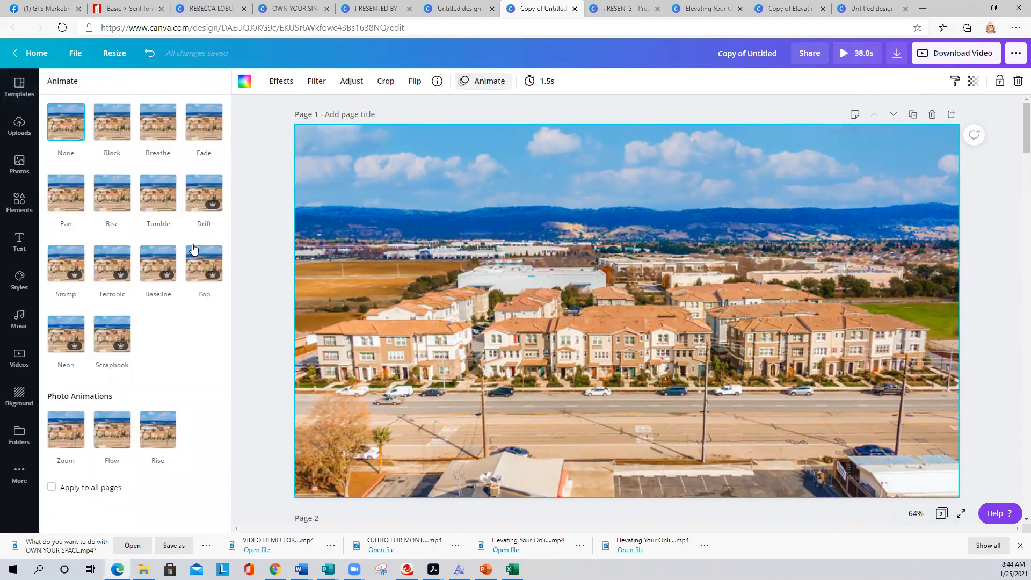
left_click(51, 487)
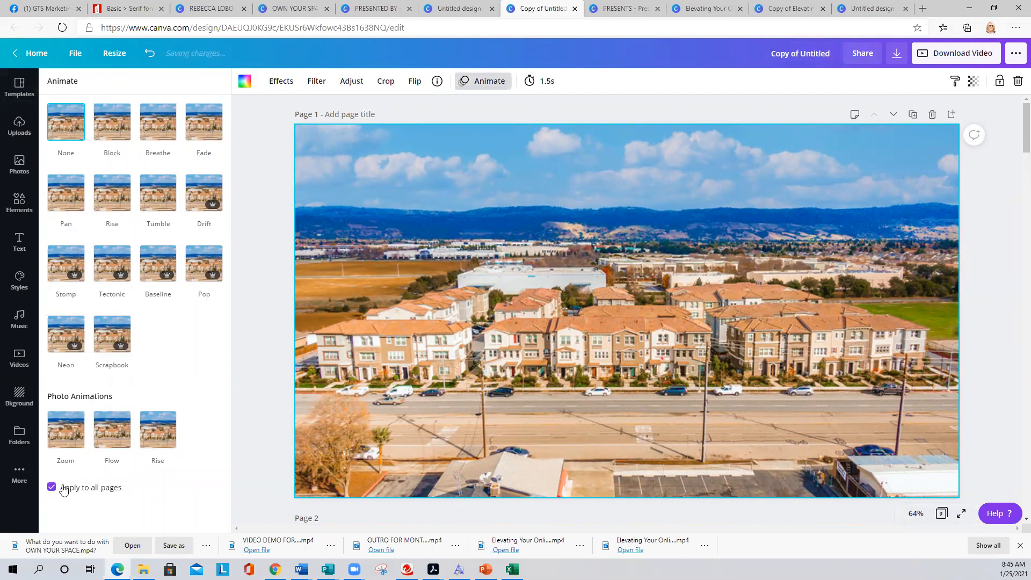
left_click(61, 434)
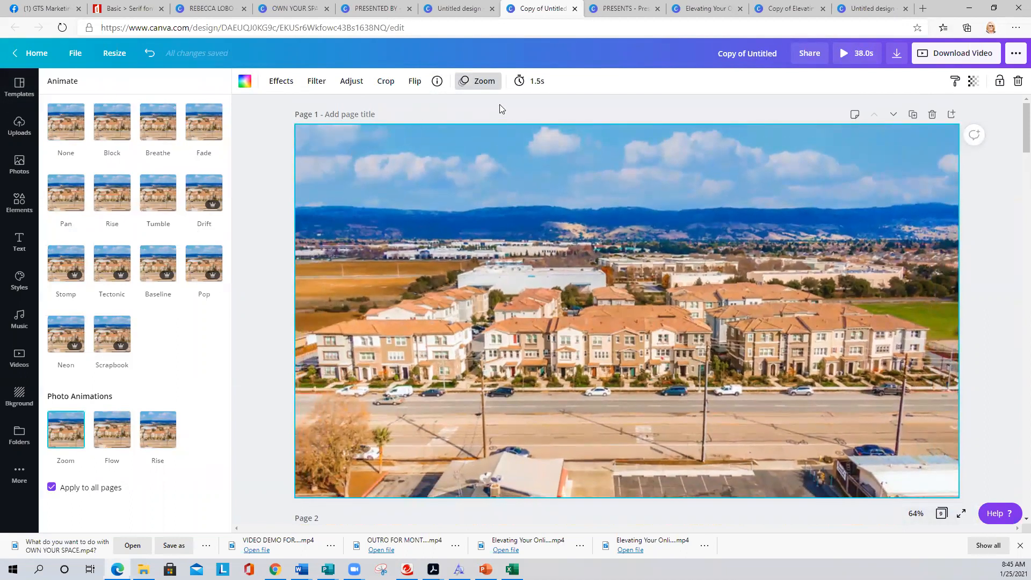
left_click(264, 125)
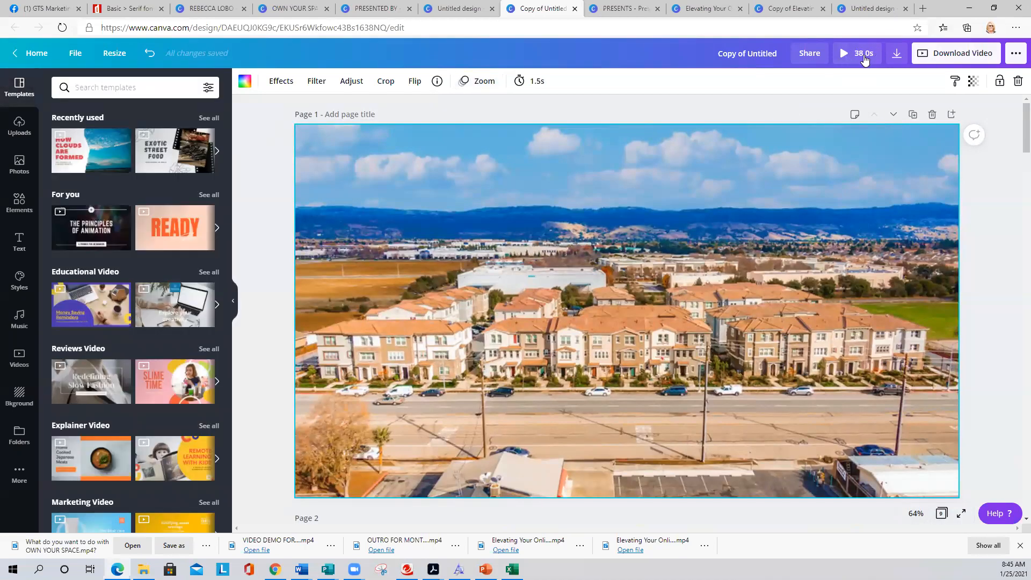
scroll(641, 118, "down", 3)
scroll(639, 124, "down", 1)
scroll(639, 125, "up", 4)
left_click(846, 52)
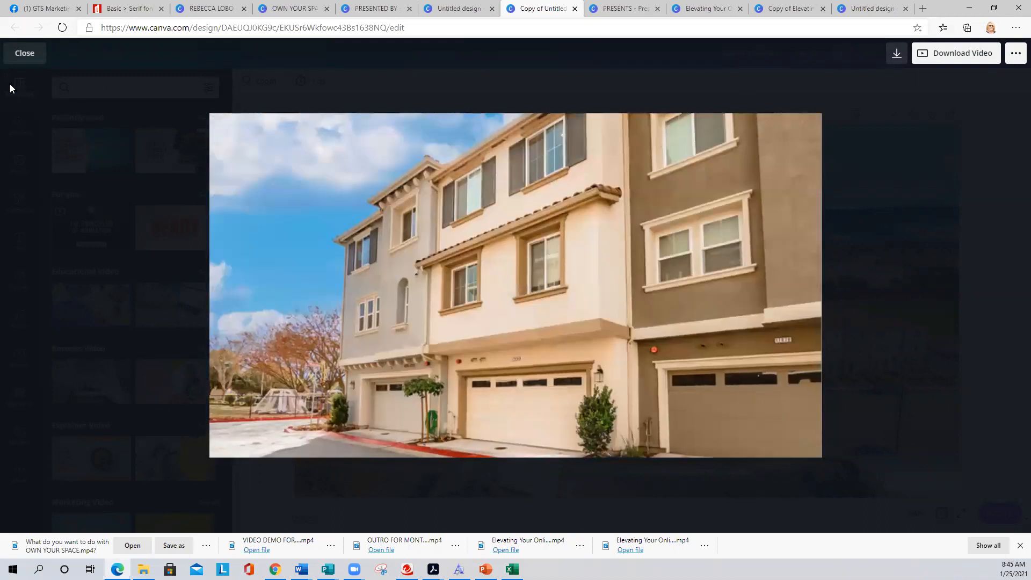
left_click(25, 54)
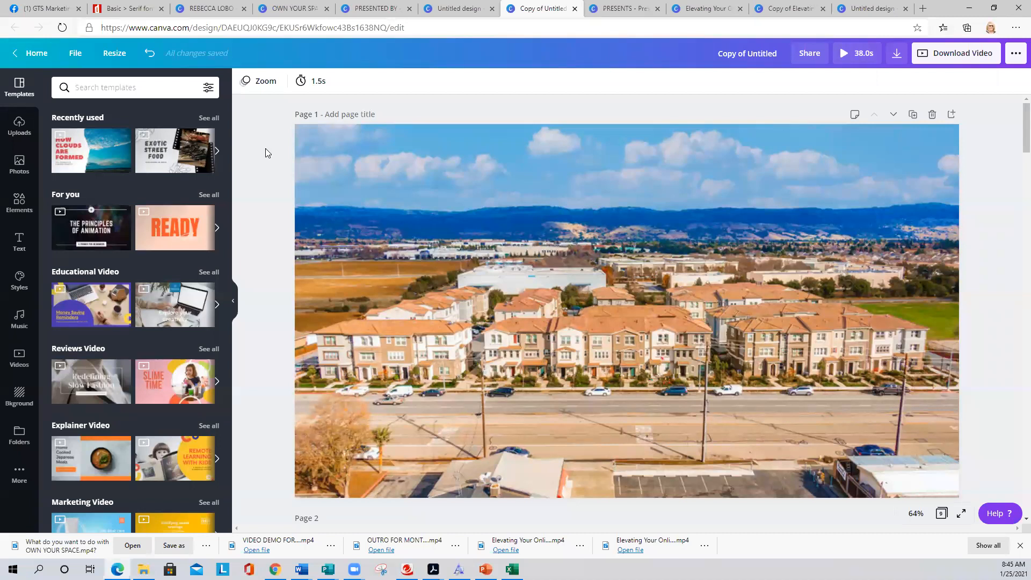
- Save the OWN YOUR SPACE video download as INTRO DEMO.mp4, then return to Copy of Untitled
left_click(370, 9)
left_click(295, 8)
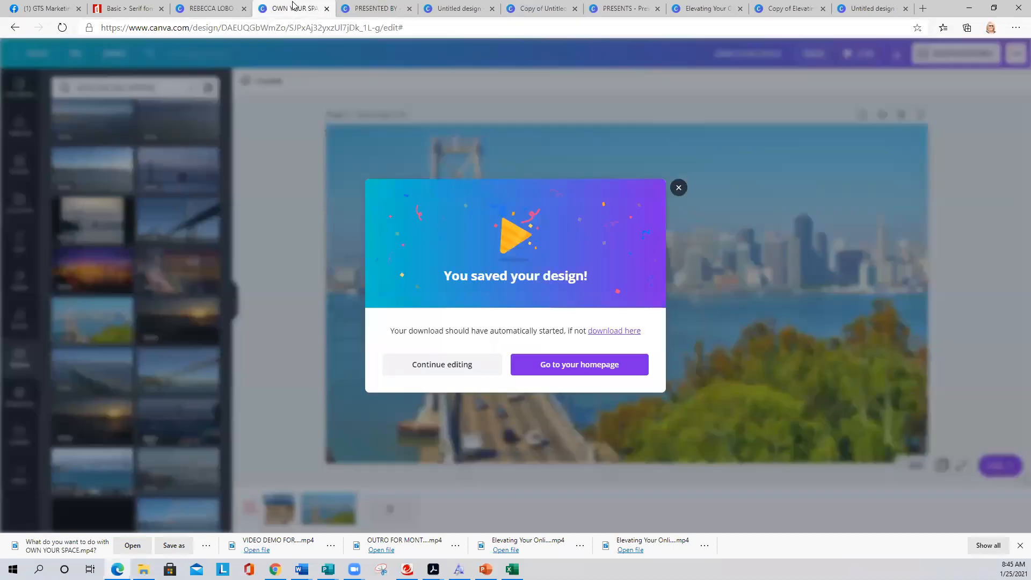
left_click(678, 188)
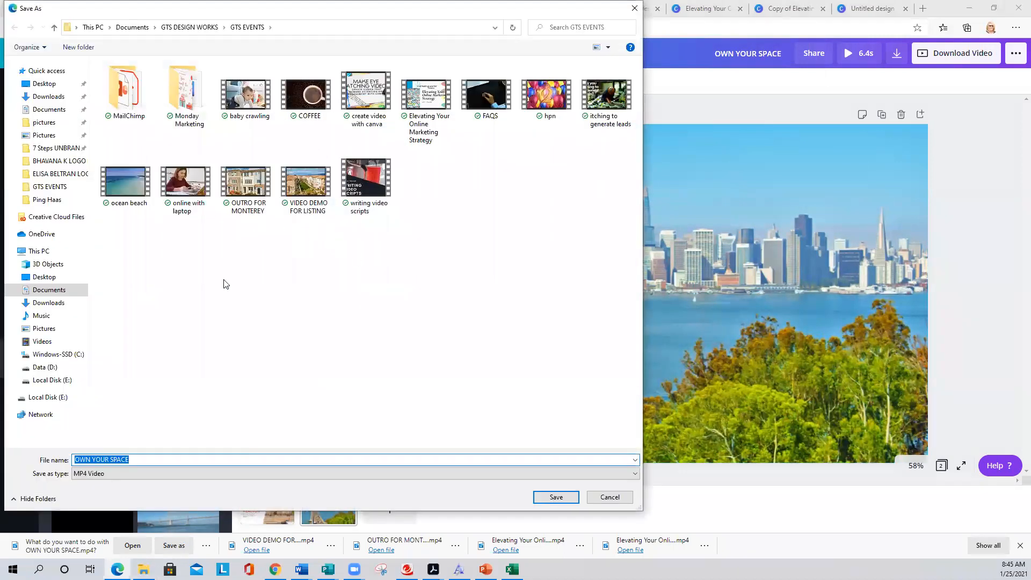
type("INTRO DEMO")
key("Return")
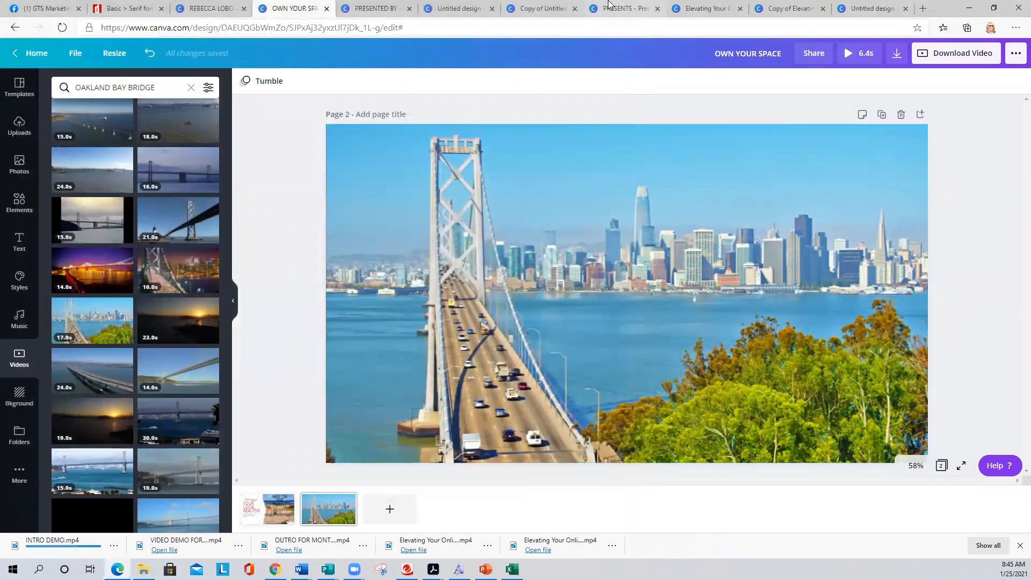
left_click(534, 6)
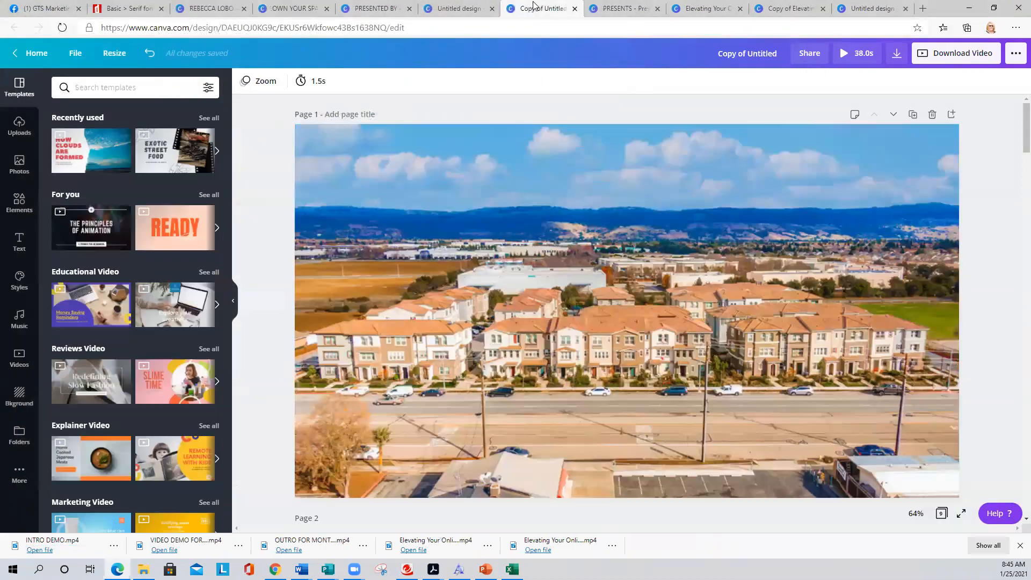
- Switch to the PRESENTS design and inspect page 1's white logo box and aerial background video
left_click(622, 8)
scroll(310, 213, "up", 20)
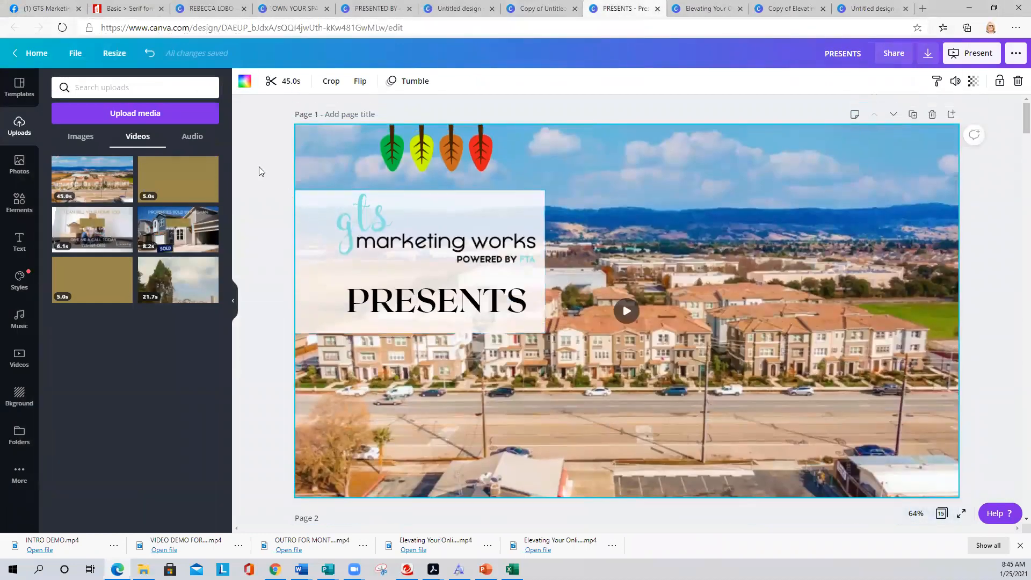
left_click(260, 166)
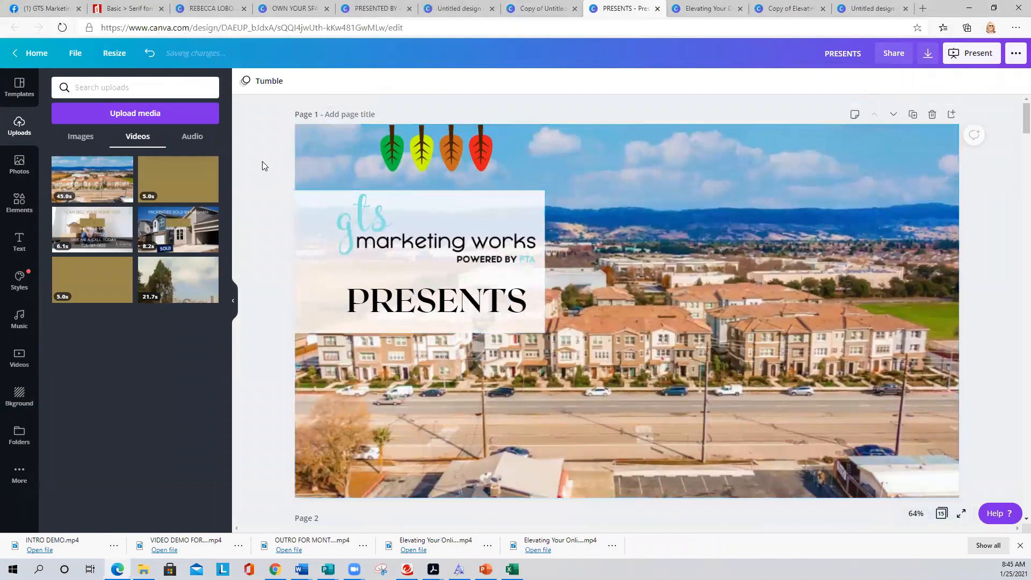
left_click(306, 239)
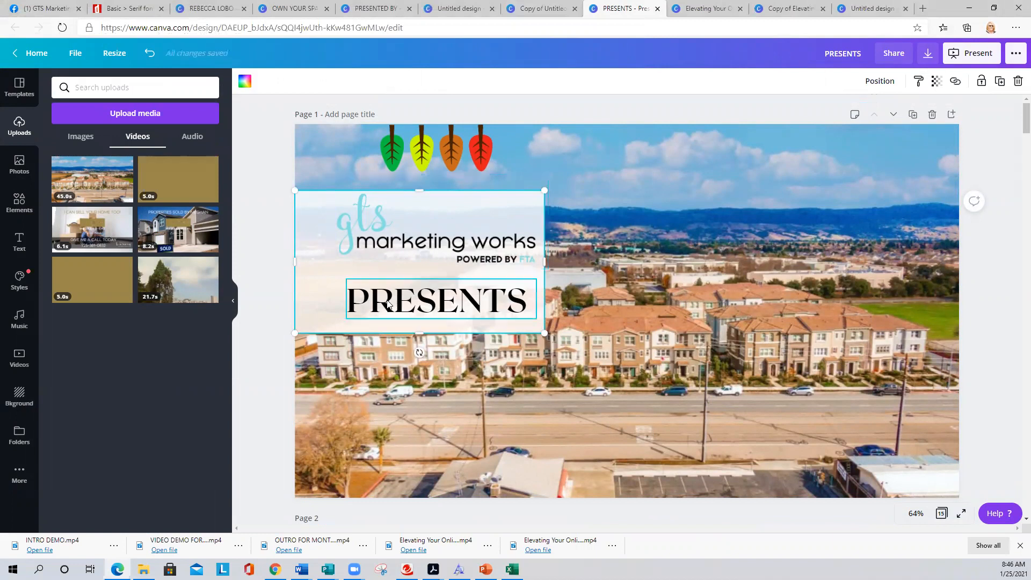
left_click(432, 395)
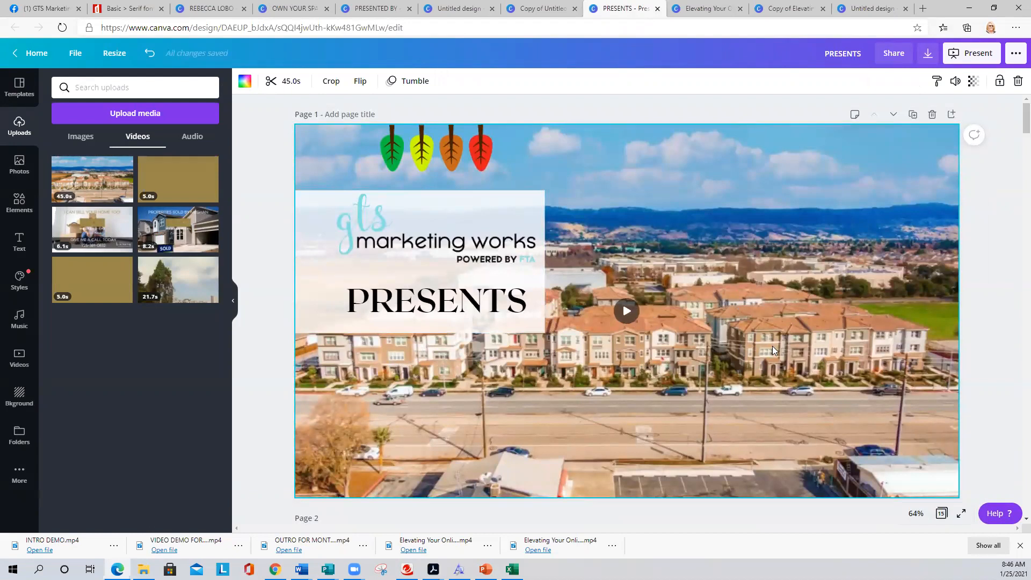
scroll(770, 353, "down", 5)
scroll(770, 353, "up", 5)
- Upload the INTRO DEMO video file from the computer into Canva's uploads
mouse_move(80, 179)
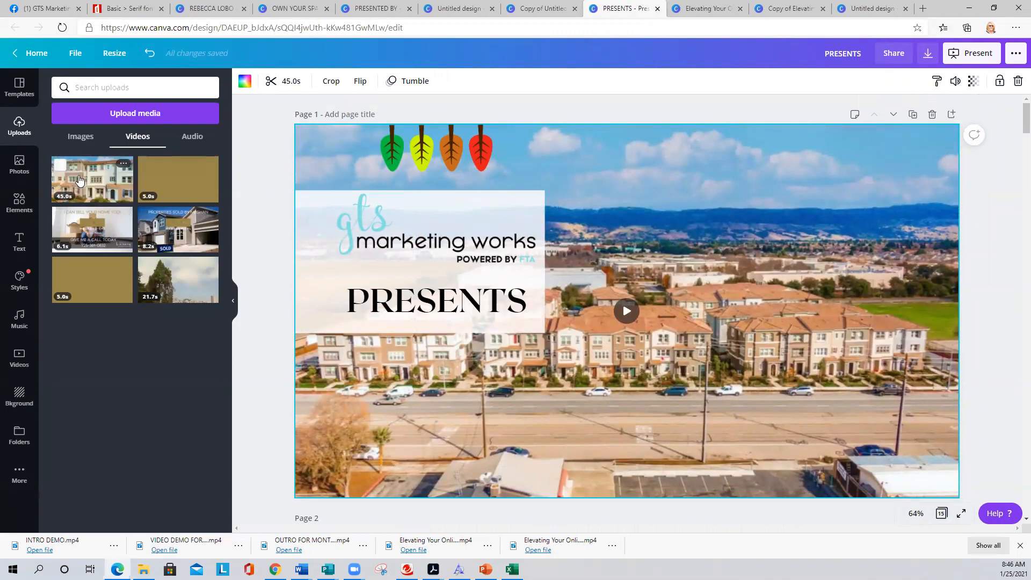
left_click(132, 113)
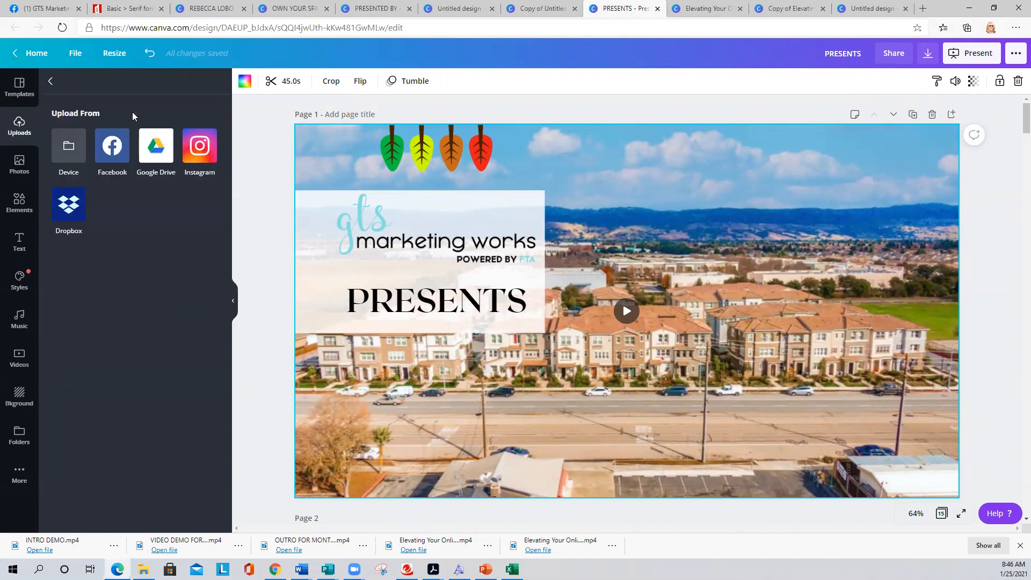
left_click(67, 149)
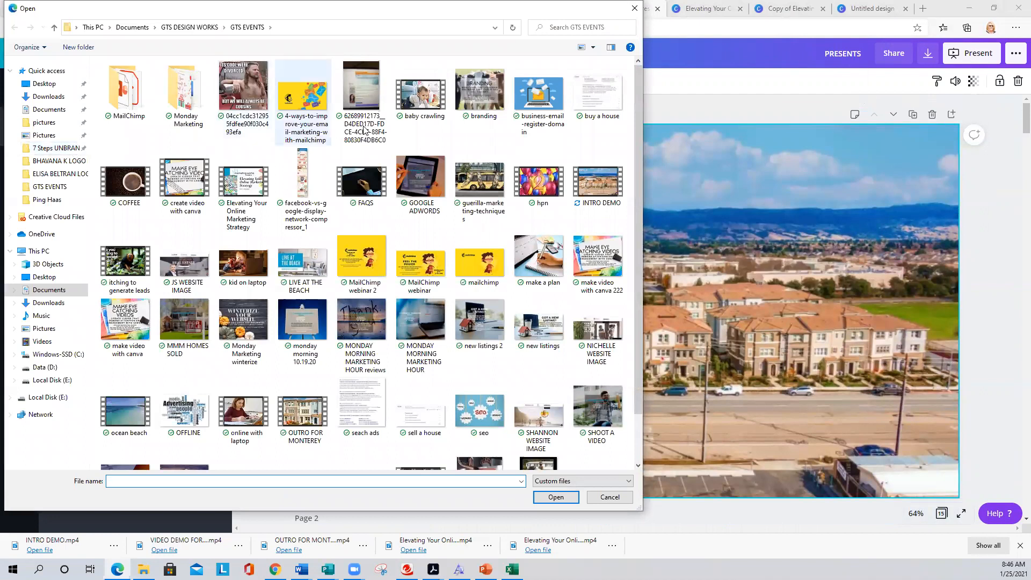
left_click(588, 183)
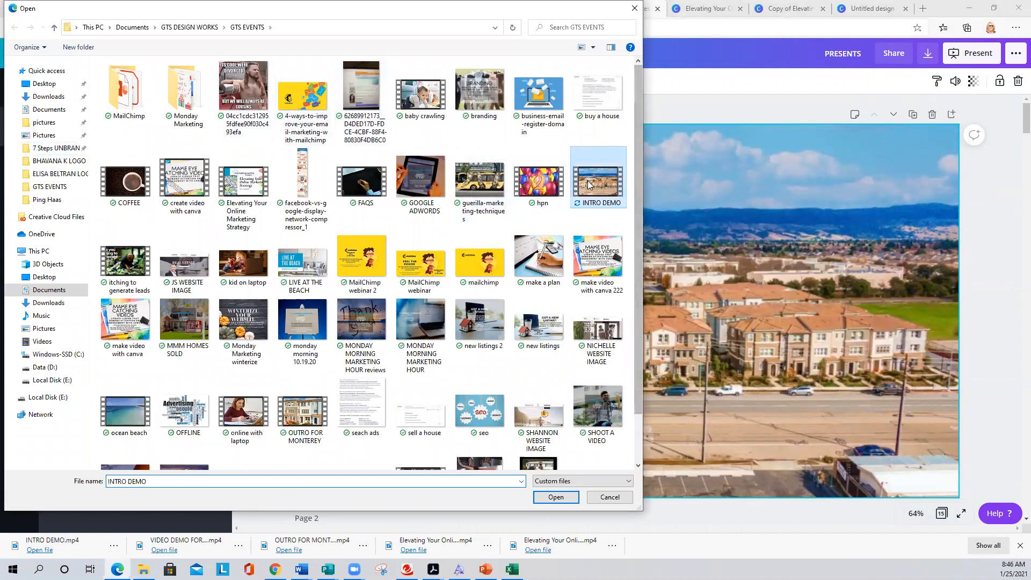
double_click(587, 181)
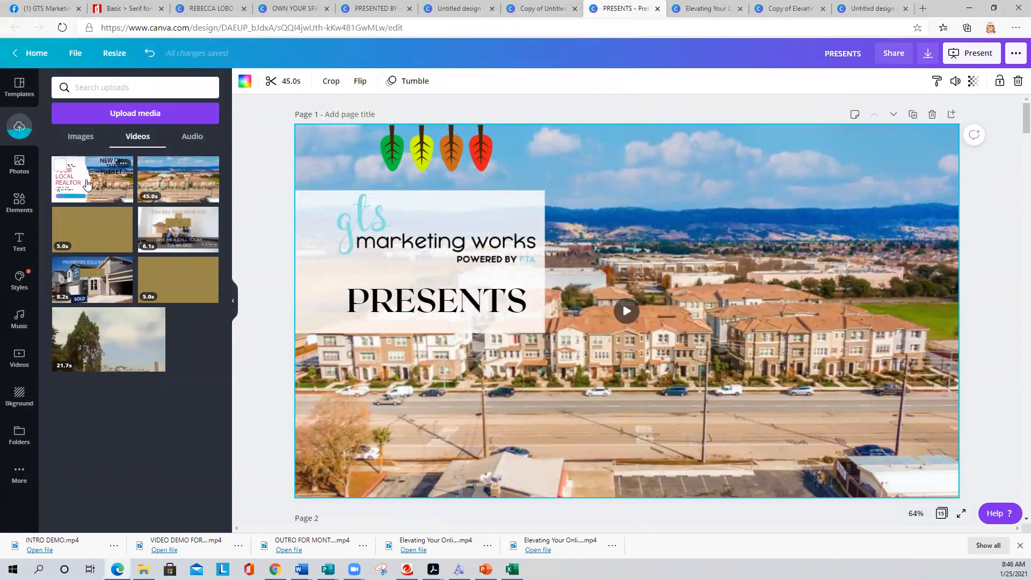
- Place the INTRO DEMO video on page 1 and delete the gts logo, white panel and PRESENTS title
left_click_drag(86, 185, 611, 266)
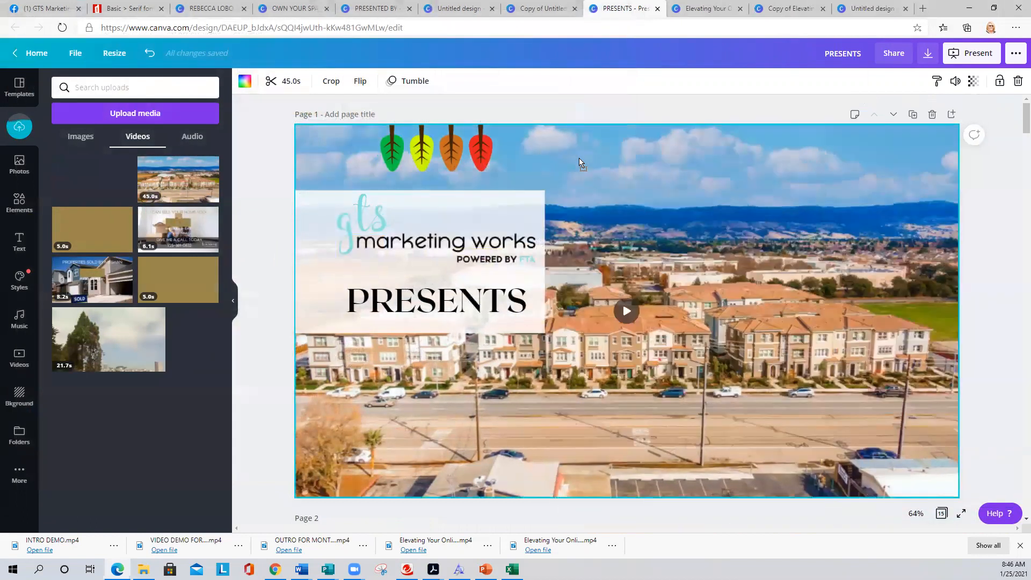
left_click(413, 243)
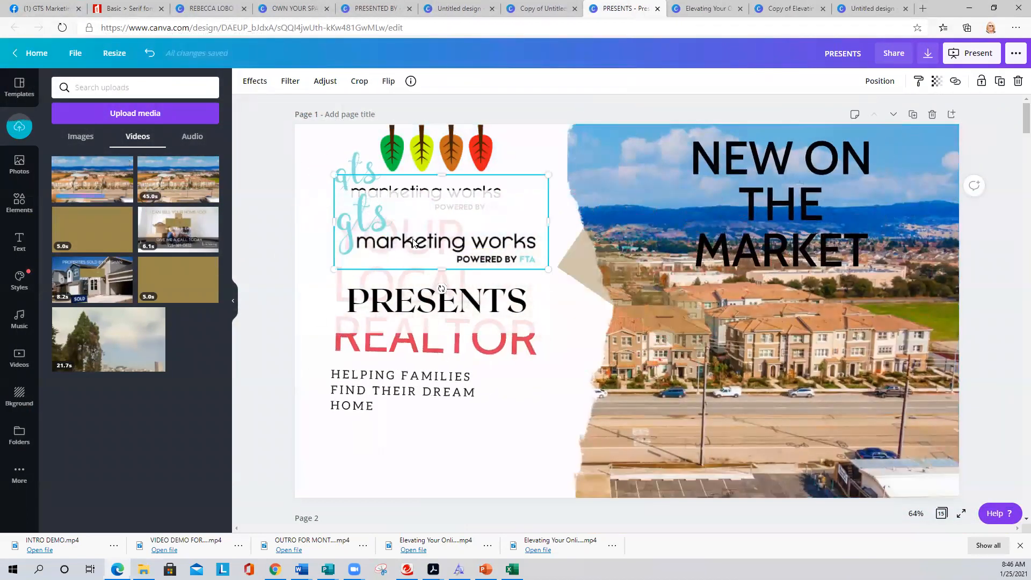
key("Delete")
left_click(383, 253)
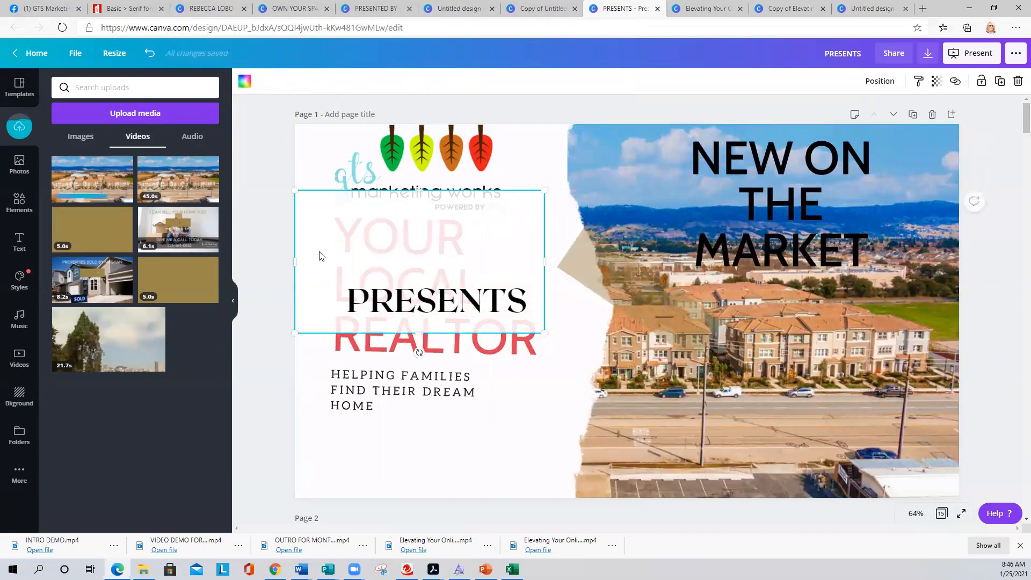
key("Delete")
left_click(344, 288)
key("Delete")
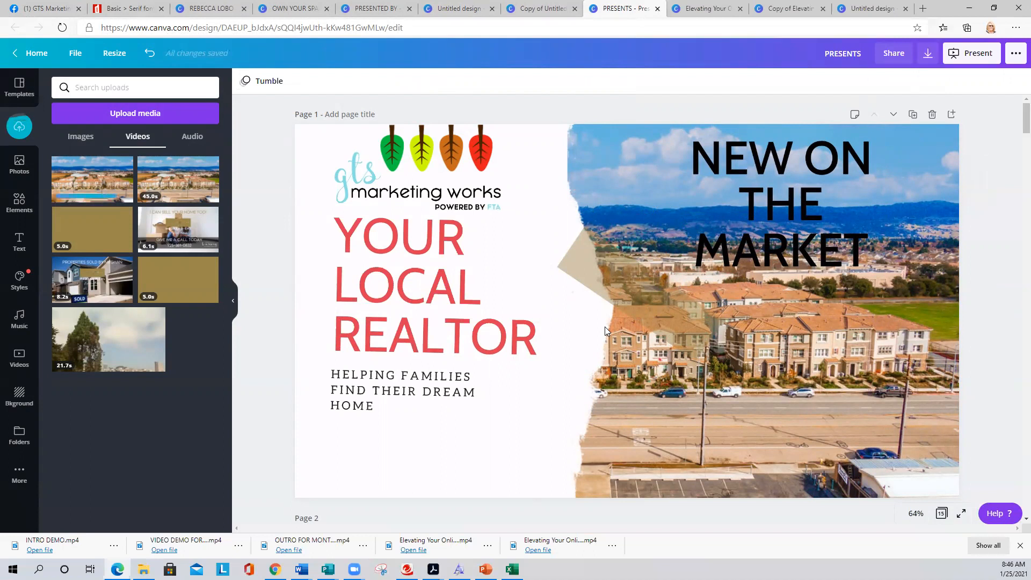
- Remove the leaf icons from page 1 and play the intro video to preview it
left_click(587, 346)
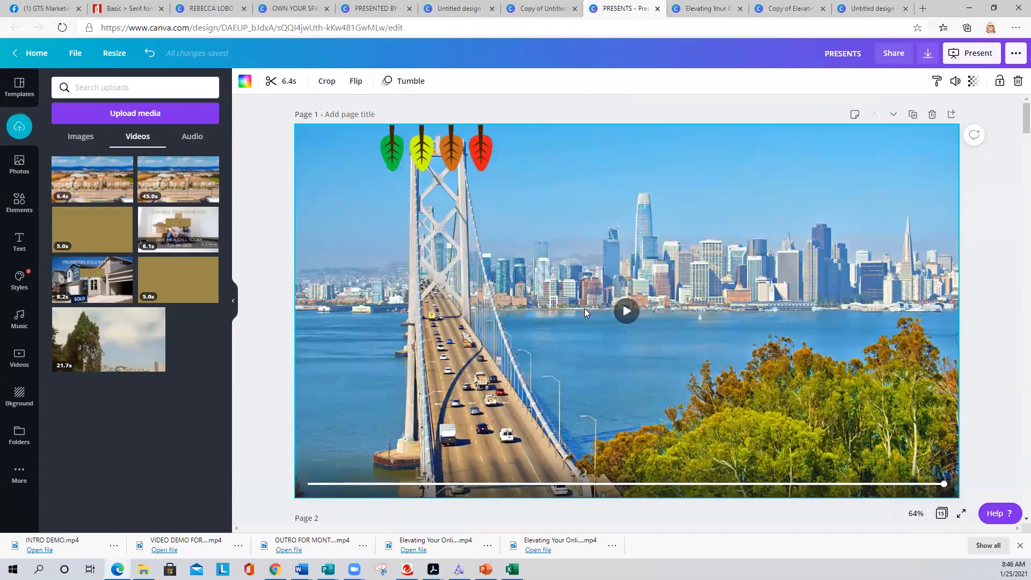
left_click(408, 144)
key("Delete")
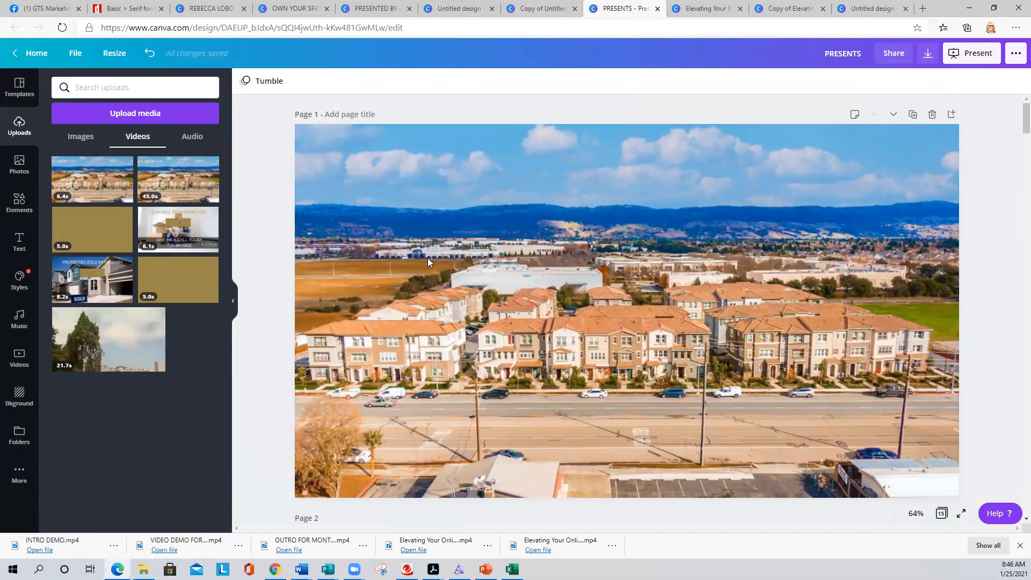
left_click(562, 329)
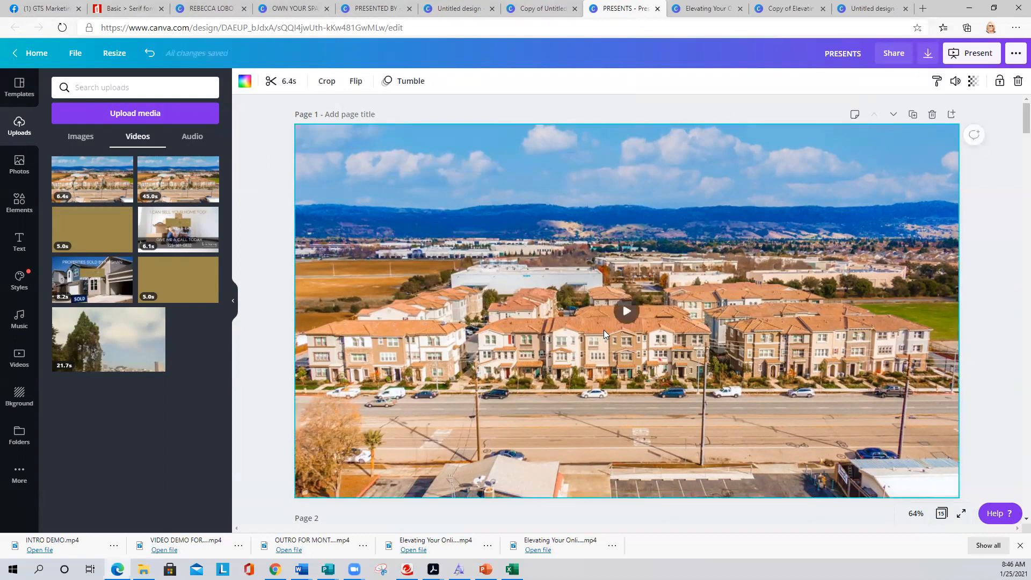
left_click(627, 313)
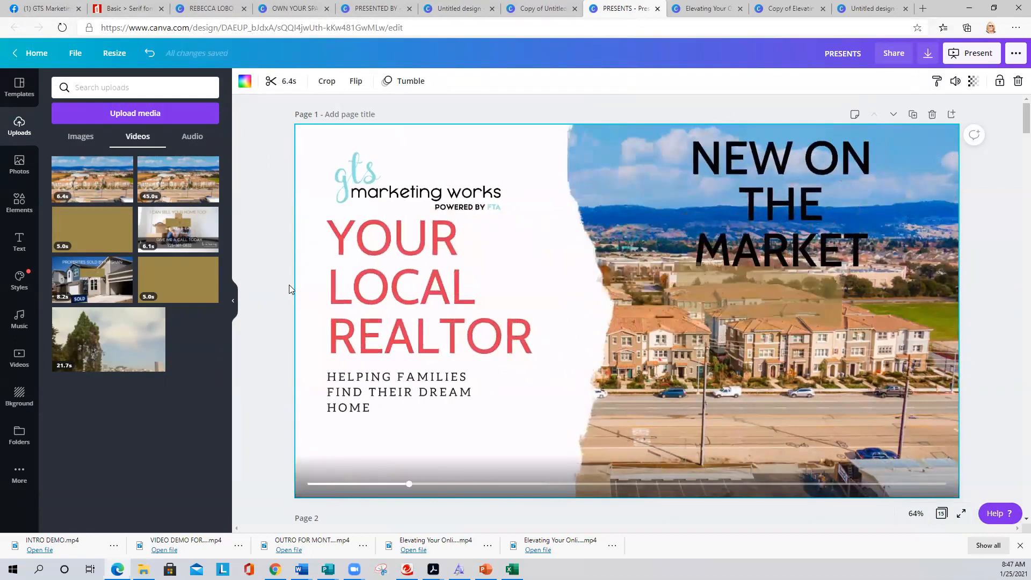
- Check the fonts of the titles and text on pages 2 through 4, including SAN RAMON CONDO LIVING
scroll(290, 284, "down", 5)
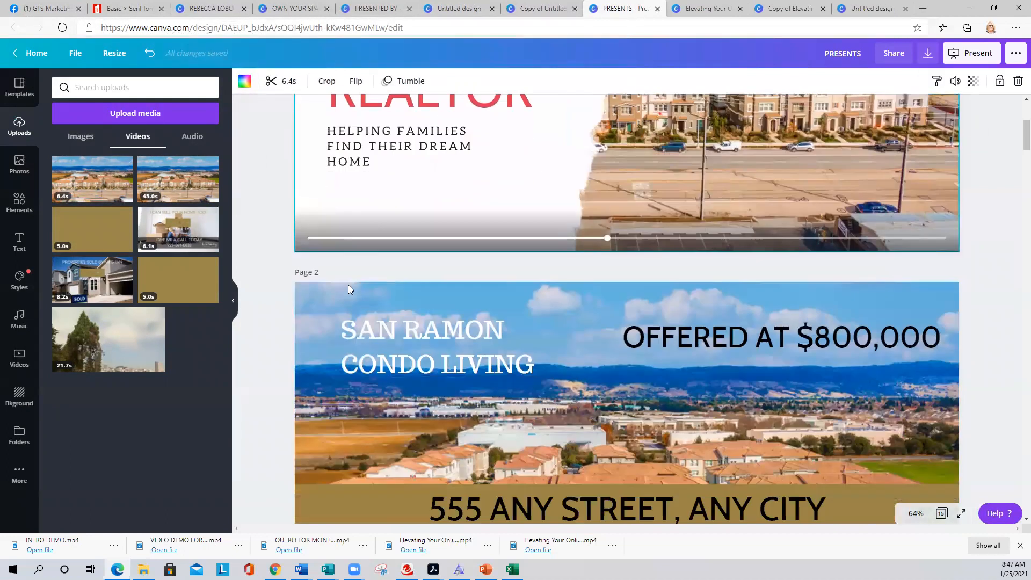
scroll(289, 290, "down", 1)
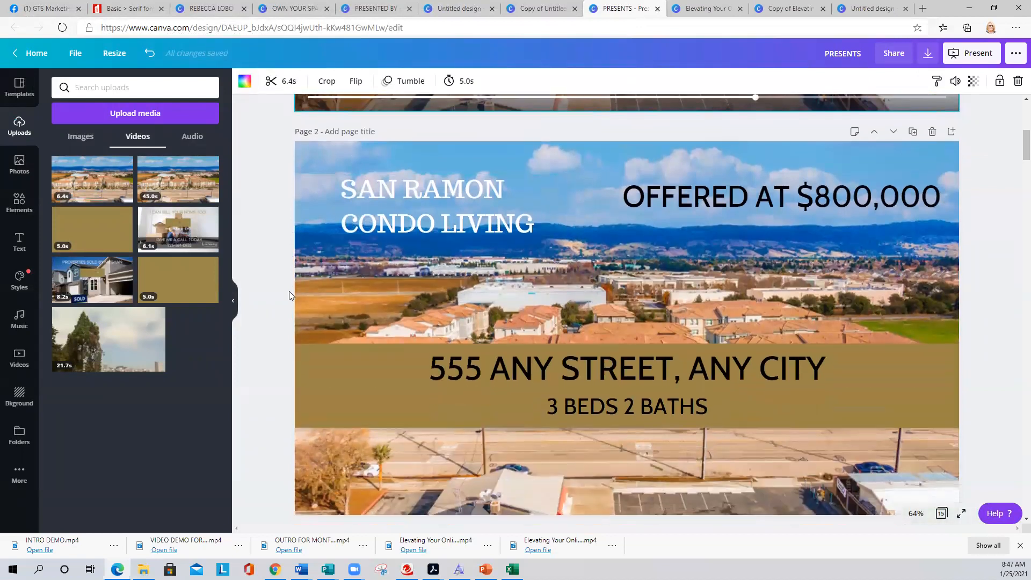
left_click(410, 279)
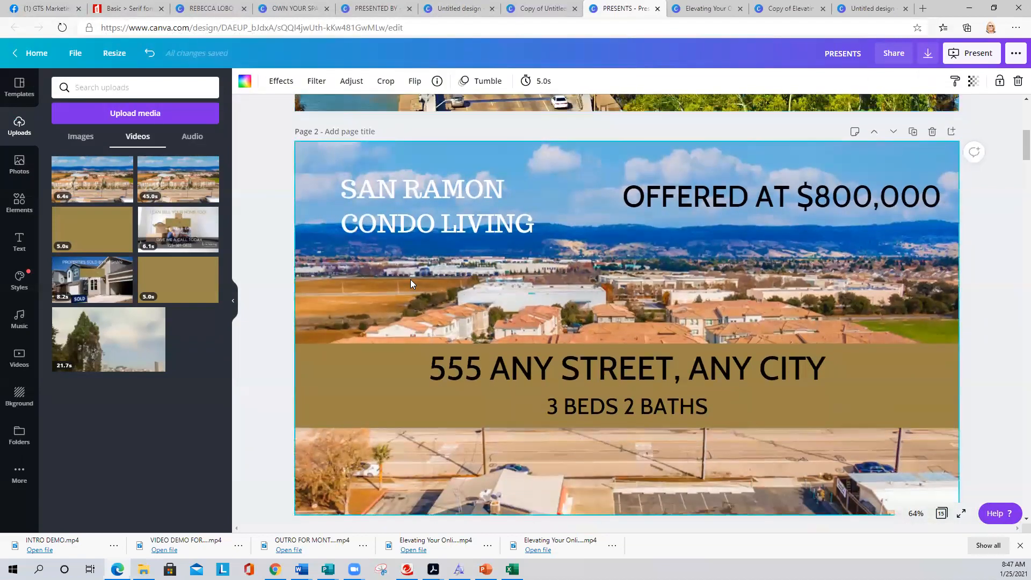
left_click(398, 215)
left_click(663, 210)
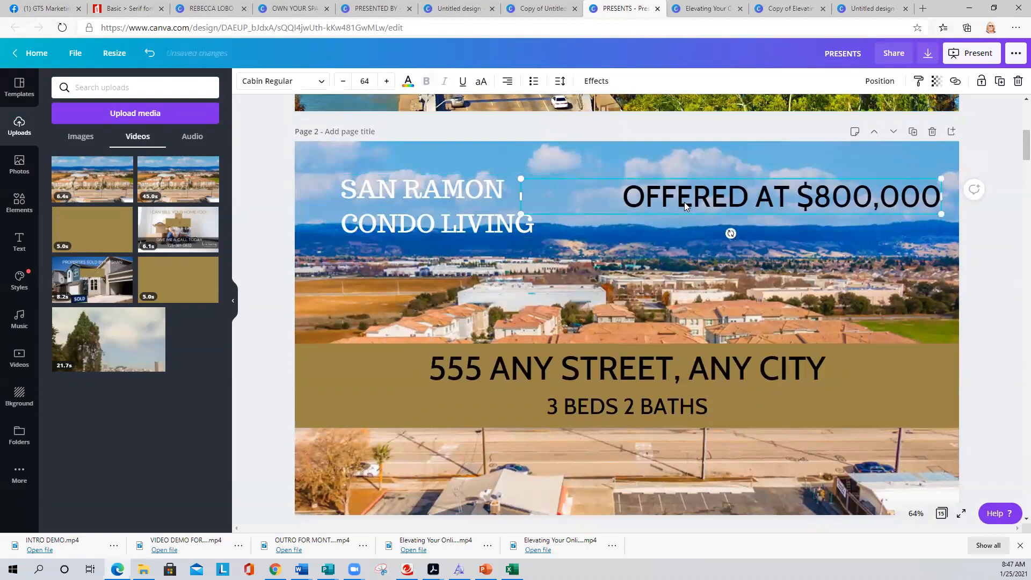
left_click(498, 220)
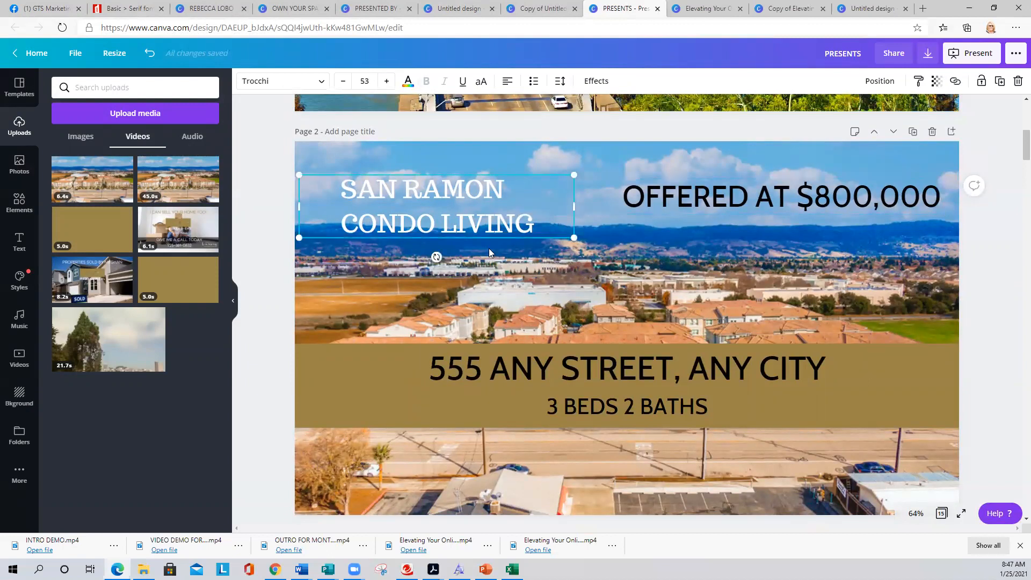
scroll(489, 249, "down", 3)
left_click(440, 172)
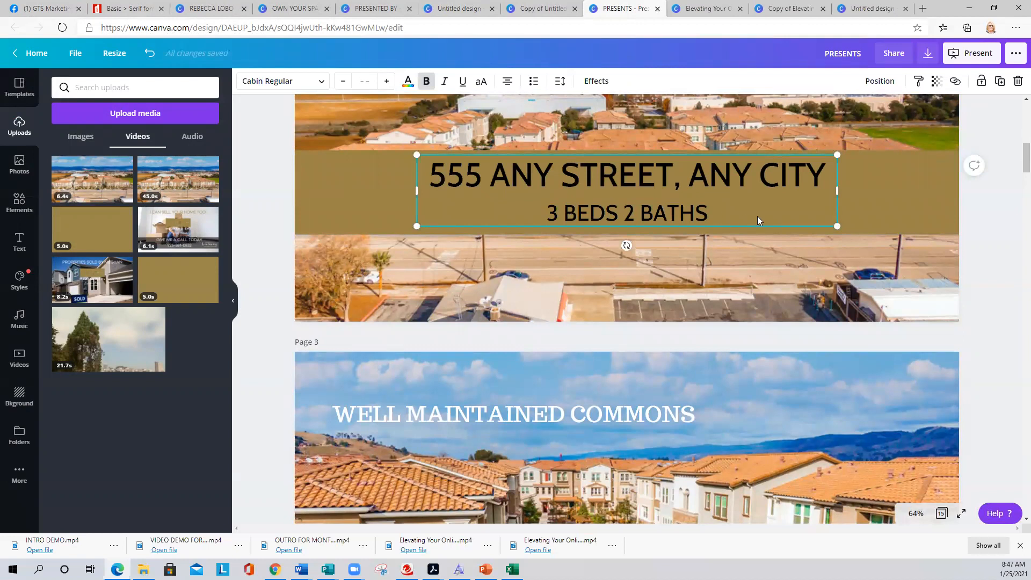
scroll(710, 273, "down", 3)
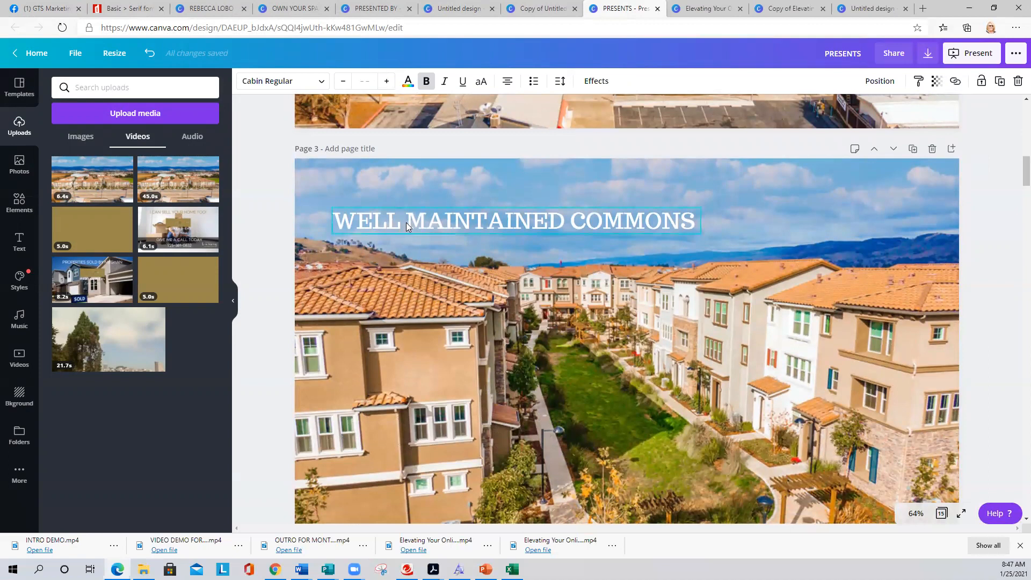
left_click(406, 224)
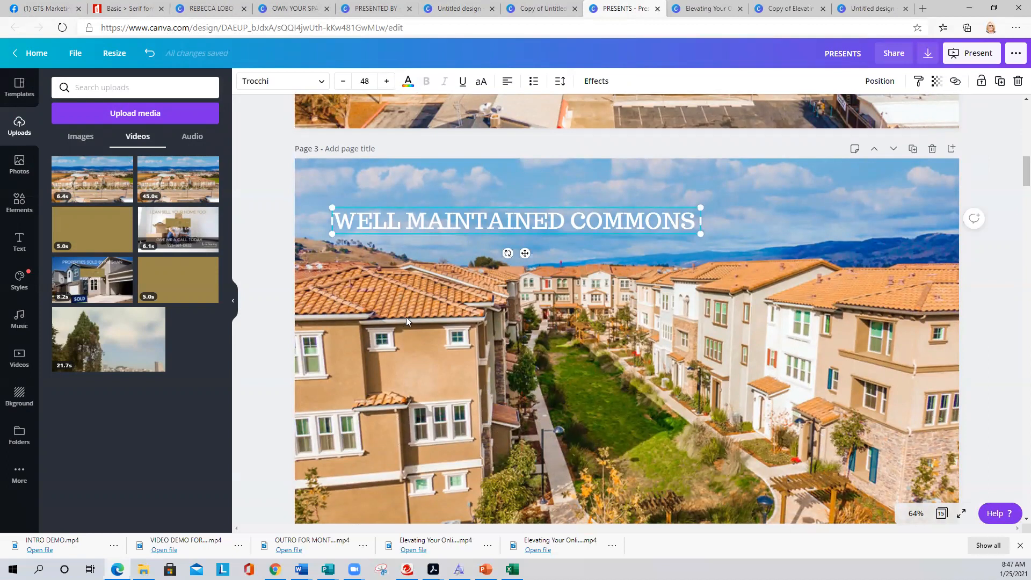
scroll(517, 348, "down", 1)
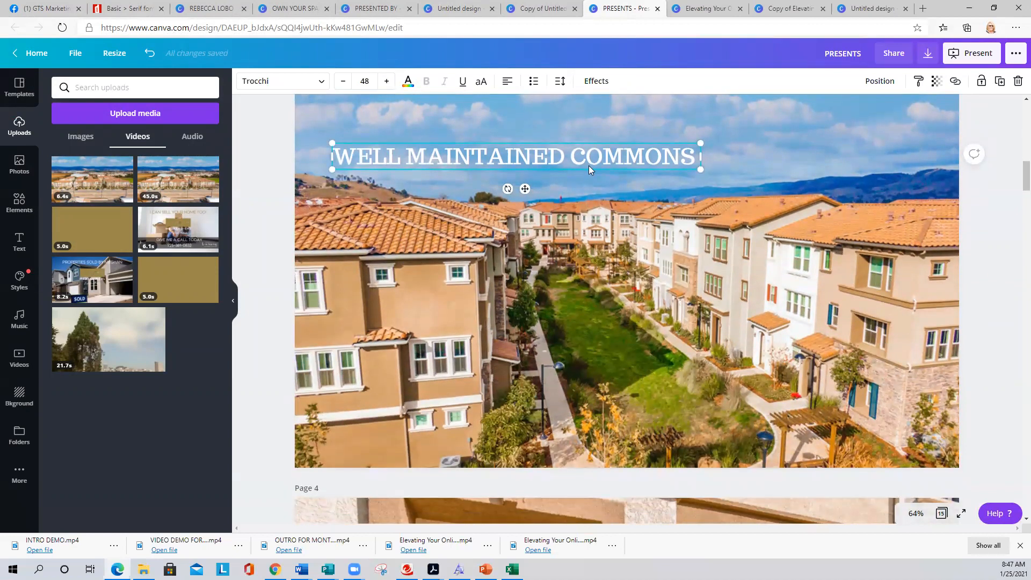
scroll(636, 286, "down", 5)
- Duplicate the WELL MAINTAINED COMMONS title and move the copy onto page 4 above WELCOMING ENTRY
left_click(455, 266)
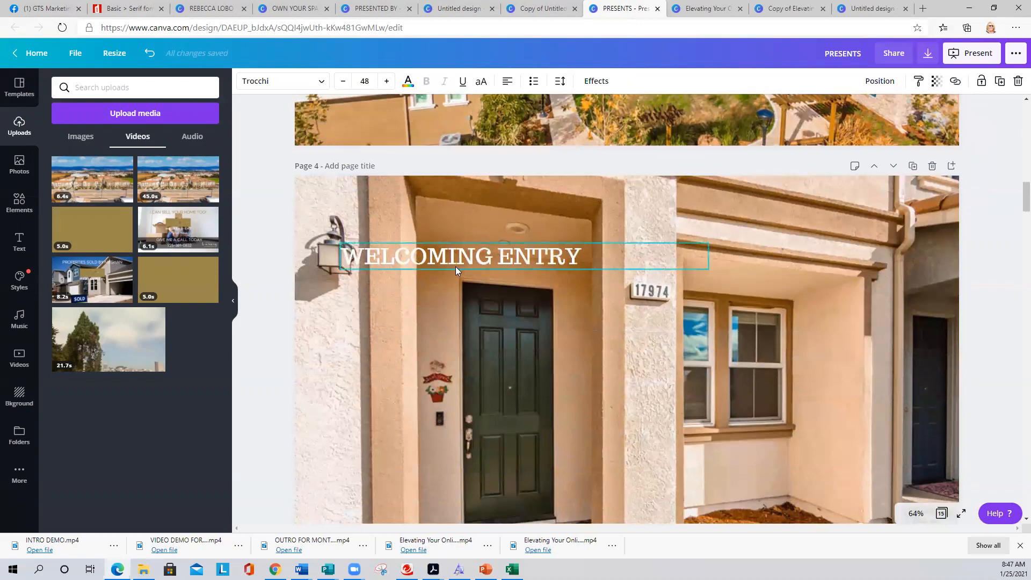
scroll(450, 276, "up", 7)
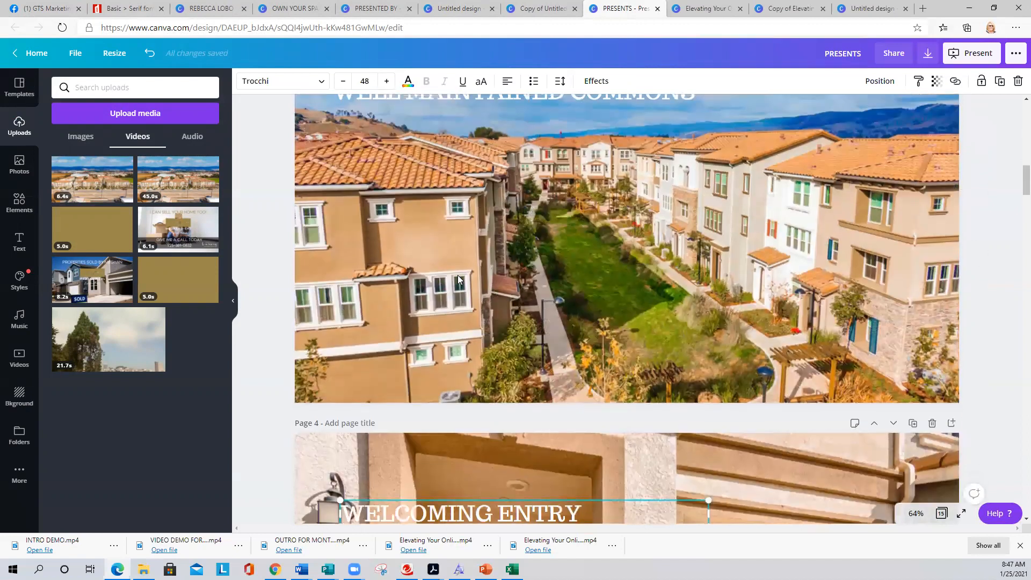
left_click(463, 285)
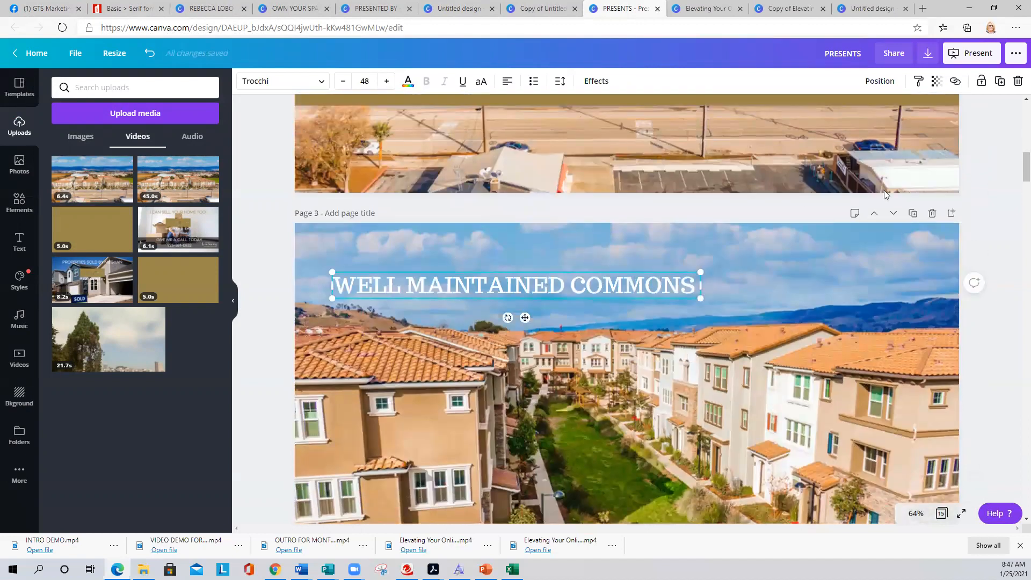
left_click(999, 81)
left_click_drag(570, 299, 566, 354)
- Edit the copied title, then delete it so page 4 keeps only WELCOMING ENTRY
scroll(589, 404, "down", 6)
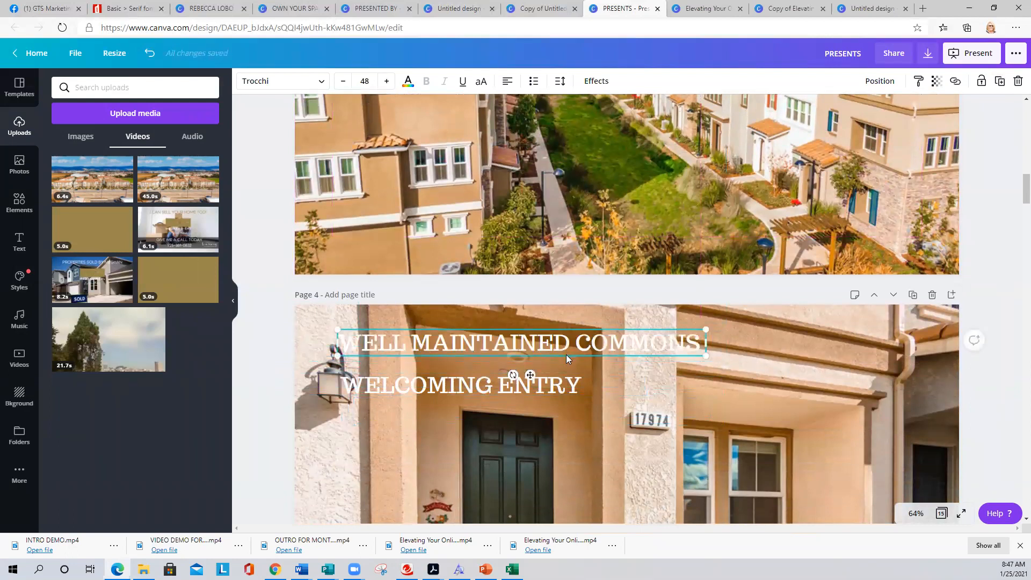
left_click(550, 344)
key("BackSpace")
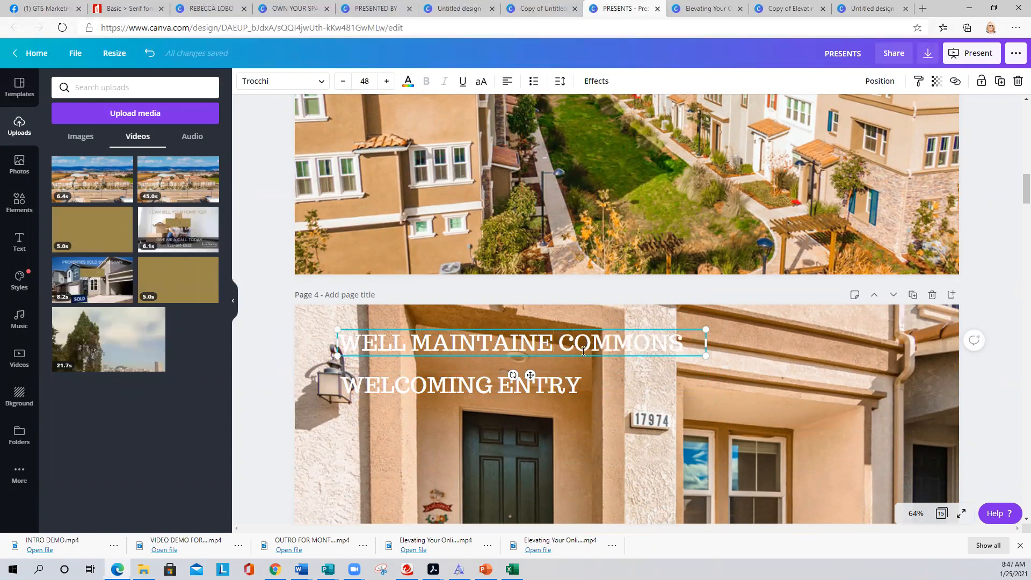
left_click(620, 365)
left_click(608, 349)
key("Delete")
scroll(478, 363, "down", 2)
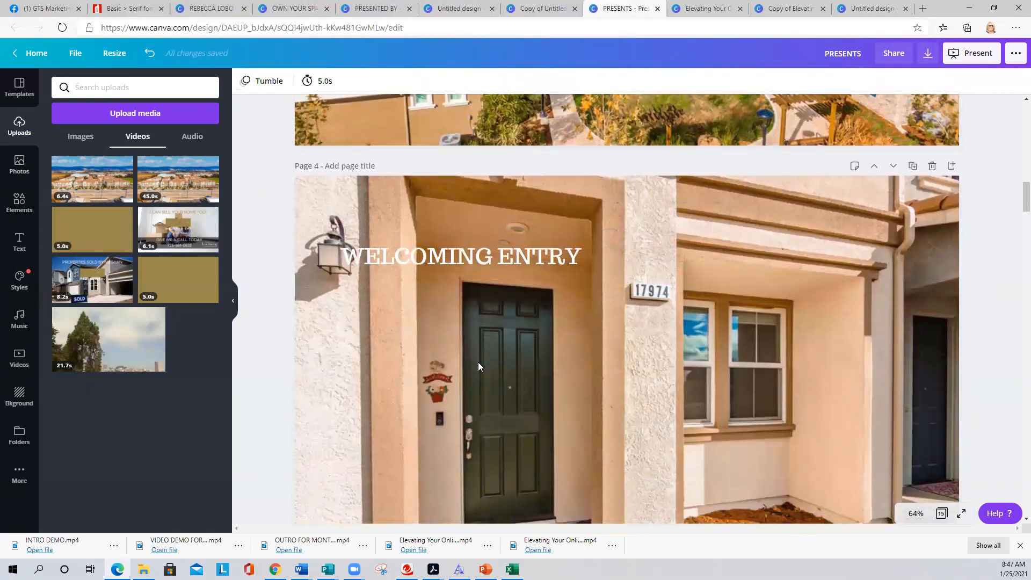
scroll(497, 271, "down", 7)
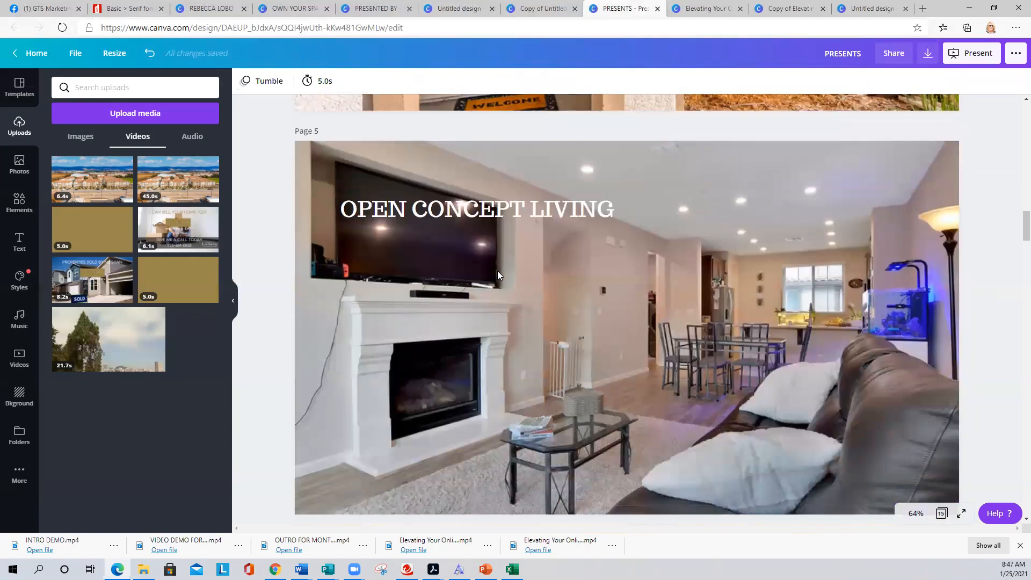
scroll(520, 296, "up", 2)
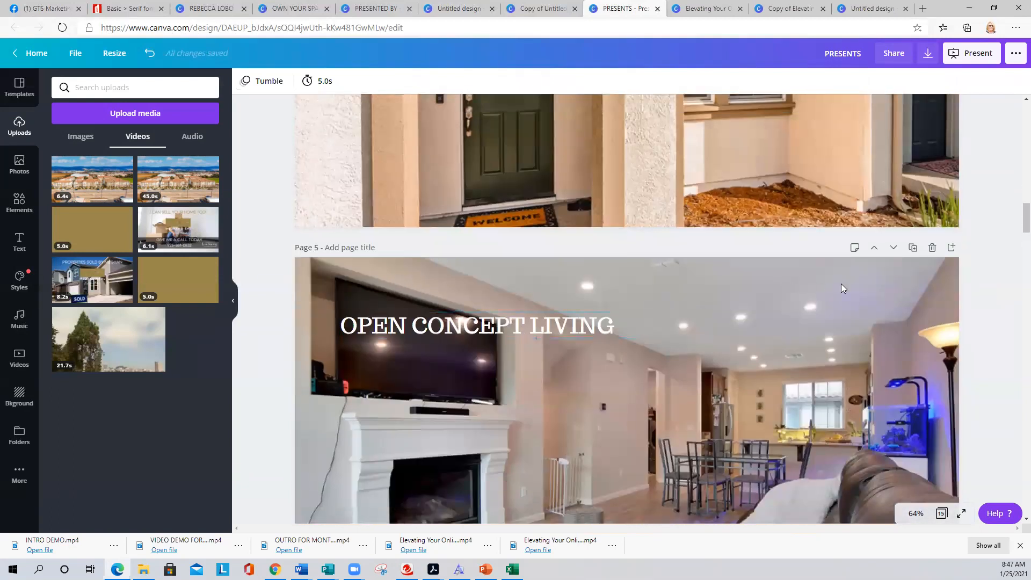
scroll(737, 259, "up", 1)
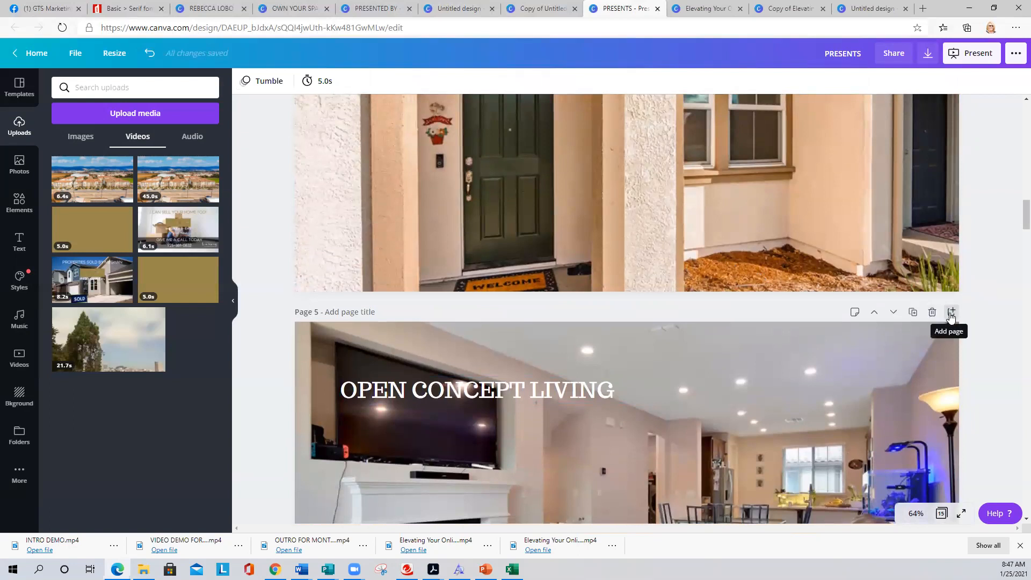
- Duplicate page 5 as page 6 and give it a kitchen photo background
left_click(913, 312)
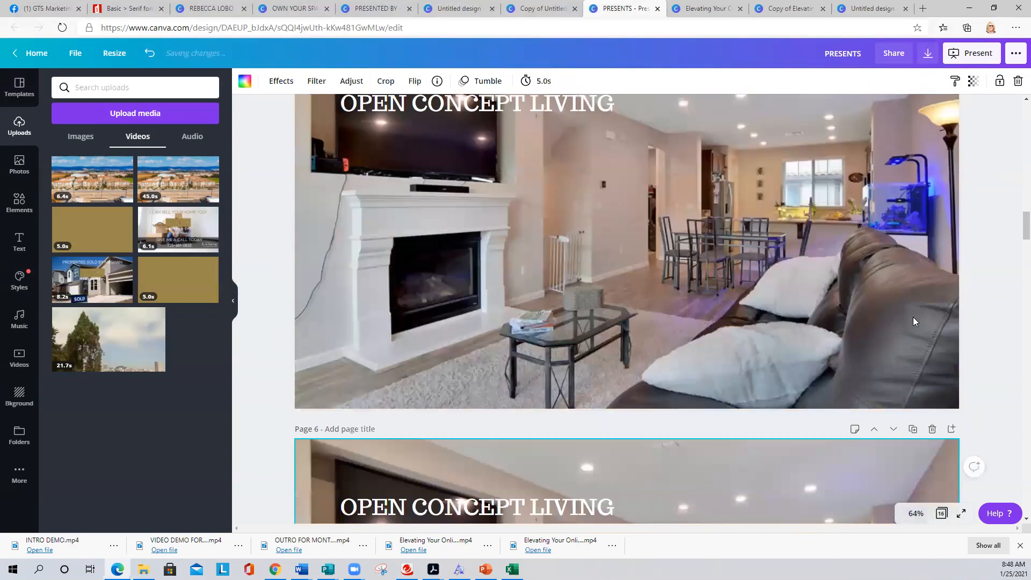
scroll(875, 372, "down", 2)
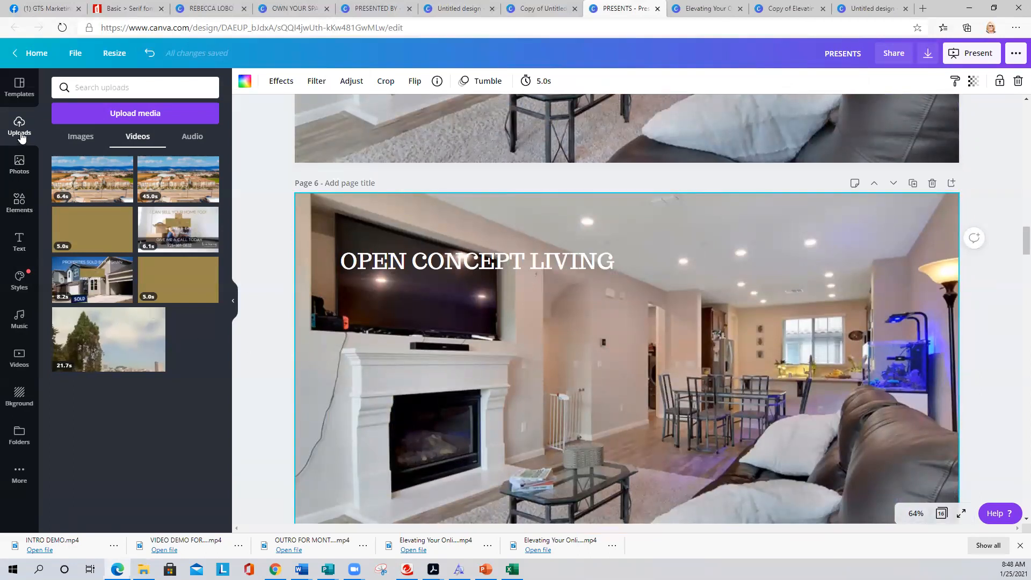
left_click(80, 138)
scroll(112, 209, "down", 10)
scroll(114, 229, "down", 10)
left_click_drag(144, 311, 306, 290)
- Highlight the OPEN CONCEPT LIVING text, then delete the duplicate kitchen page
left_click(413, 263)
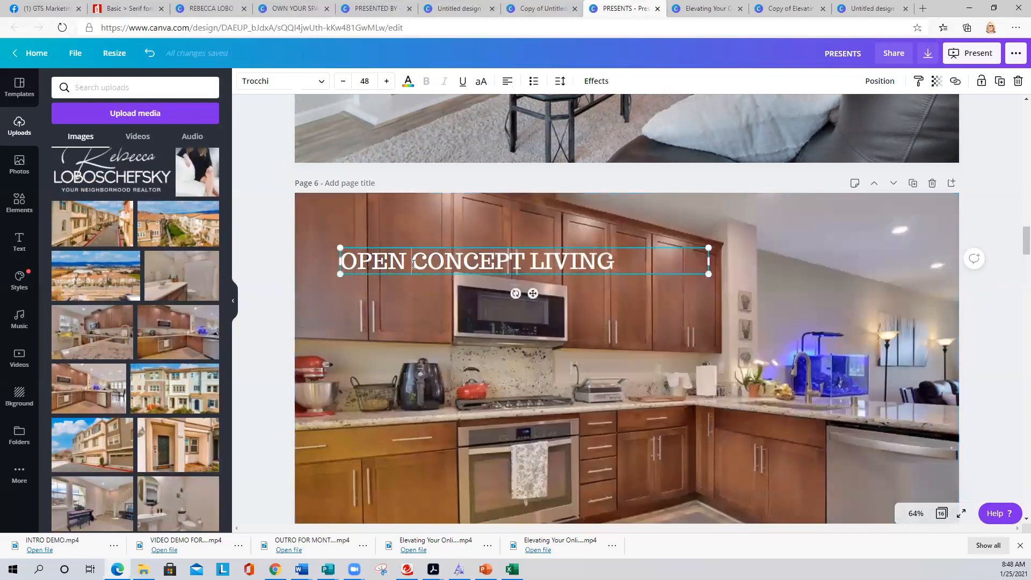
left_click_drag(606, 259, 333, 259)
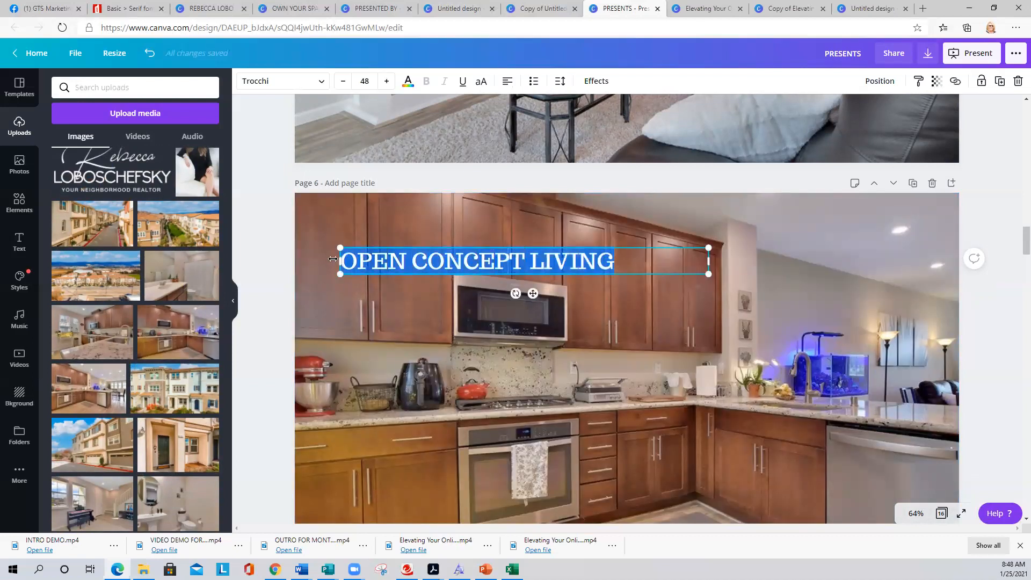
left_click(422, 329)
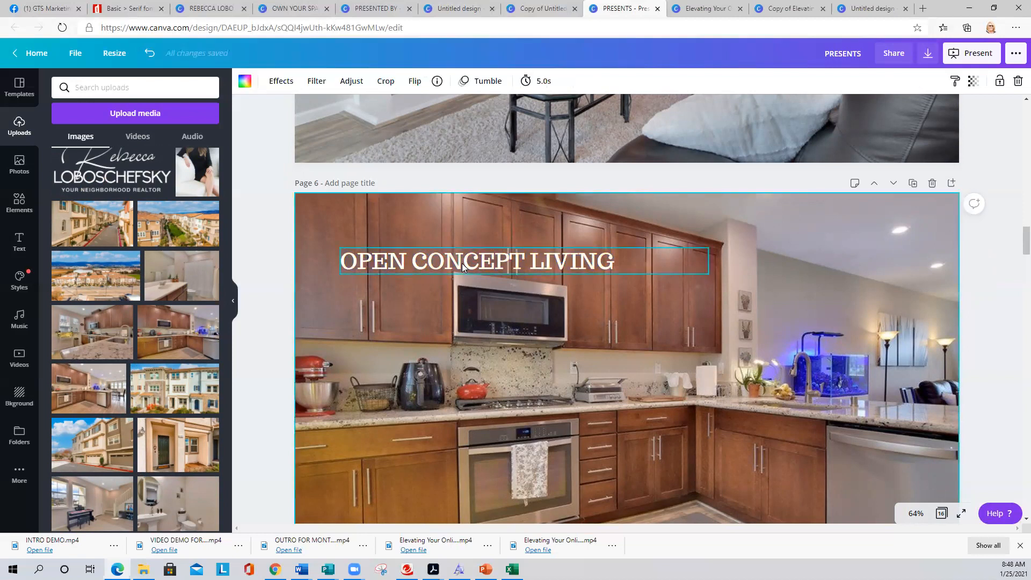
left_click(933, 183)
scroll(475, 333, "up", 5)
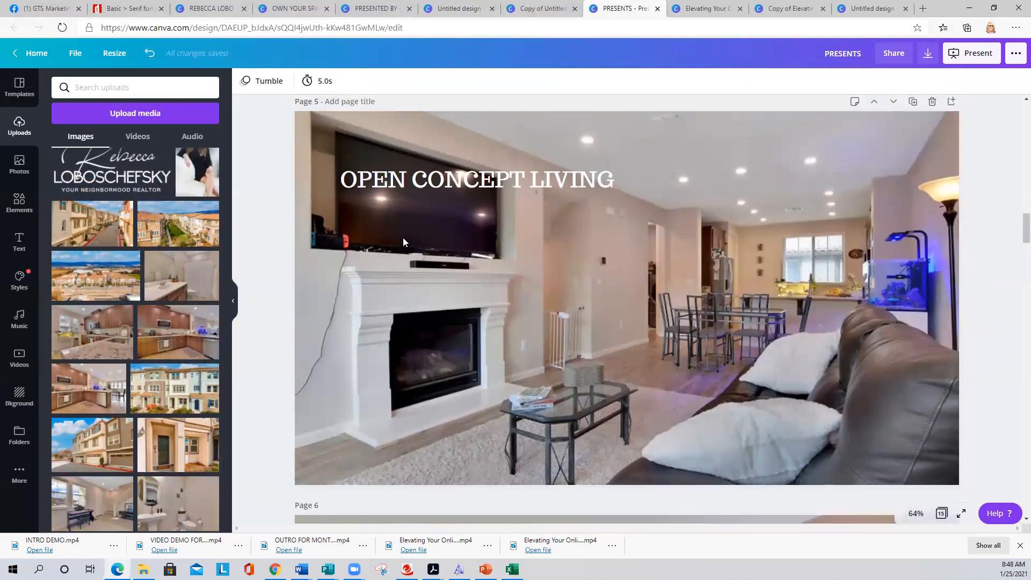
scroll(466, 233, "down", 5)
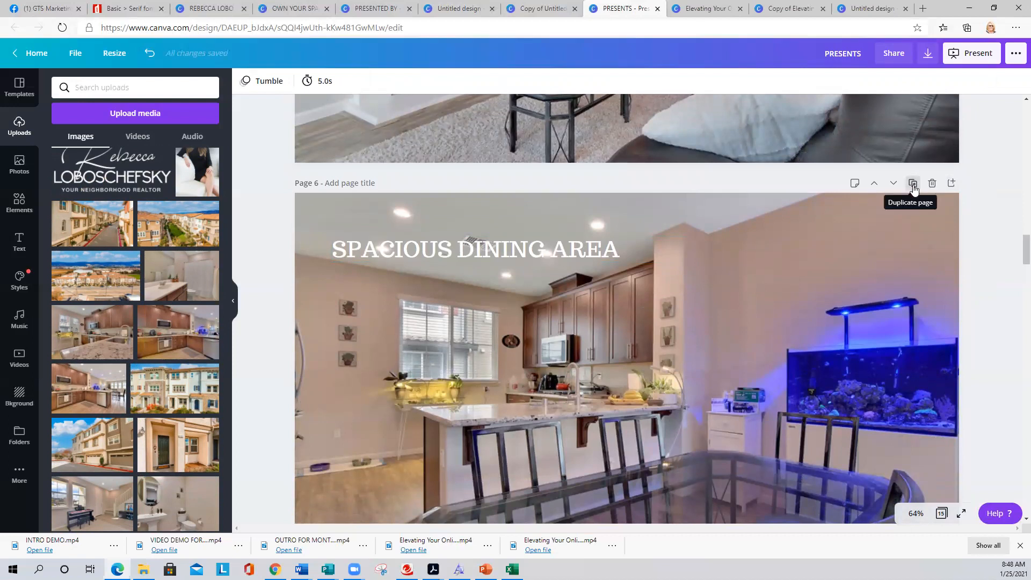
scroll(760, 252, "down", 5)
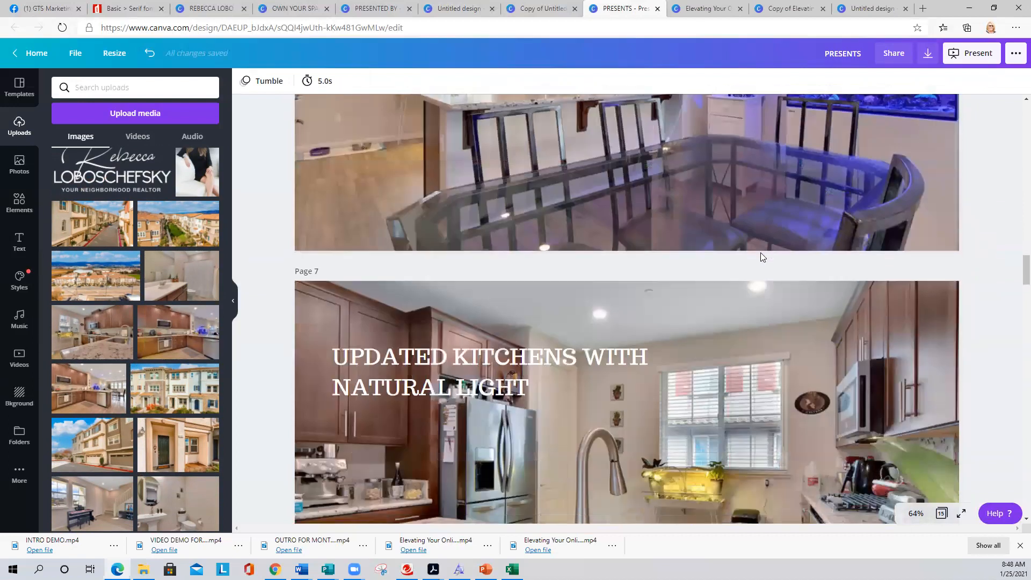
scroll(760, 257, "down", 4)
scroll(760, 257, "up", 1)
left_click(756, 261)
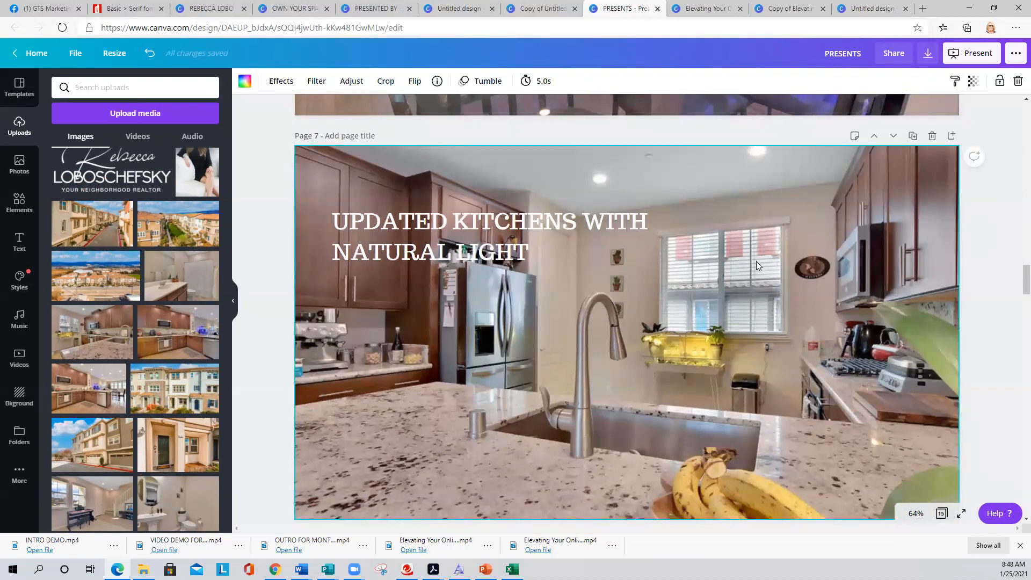
scroll(756, 260, "down", 3)
scroll(756, 266, "down", 2)
scroll(756, 266, "up", 3)
scroll(756, 266, "down", 4)
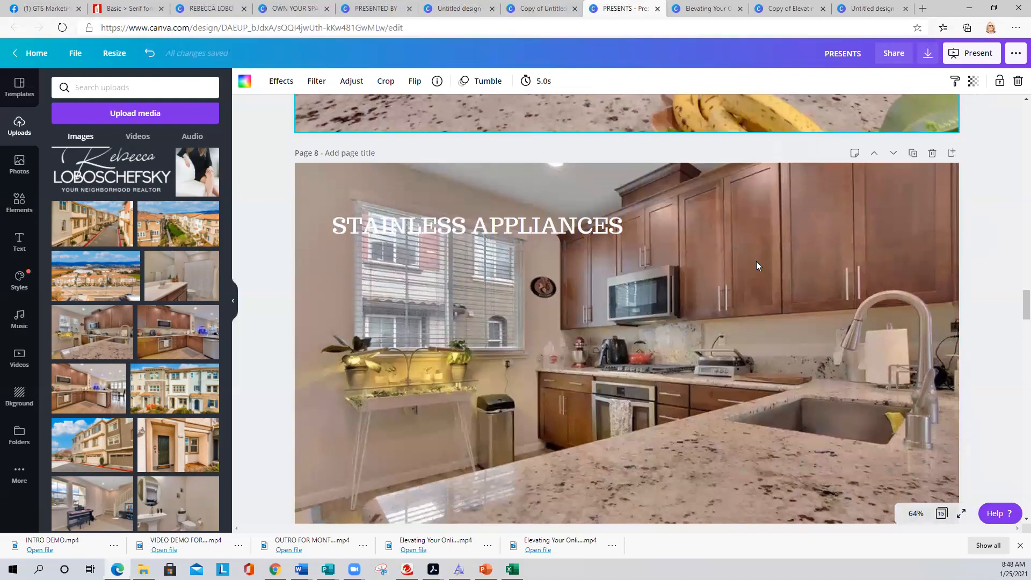
scroll(754, 263, "down", 5)
scroll(754, 263, "down", 1)
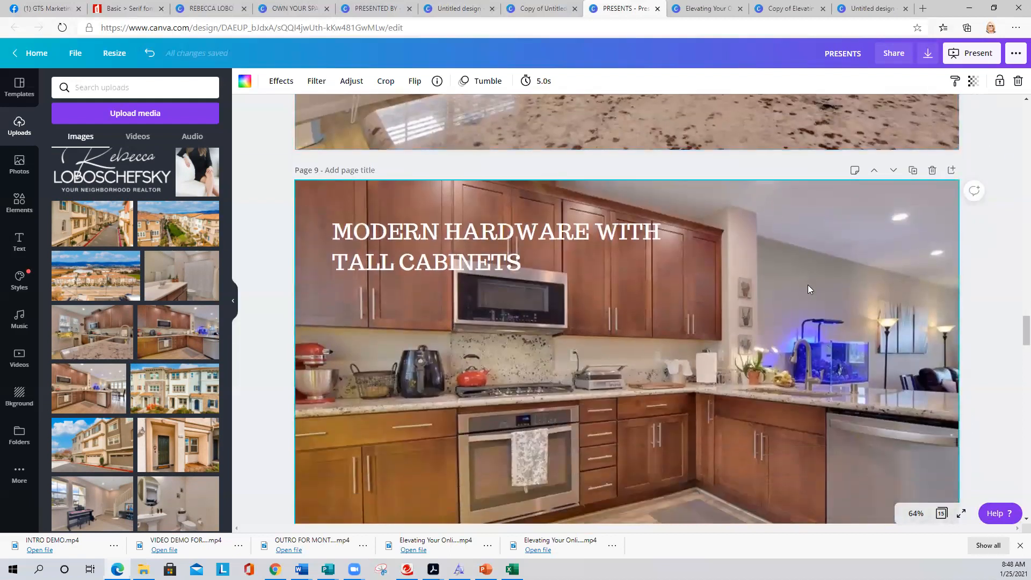
scroll(758, 303, "down", 2)
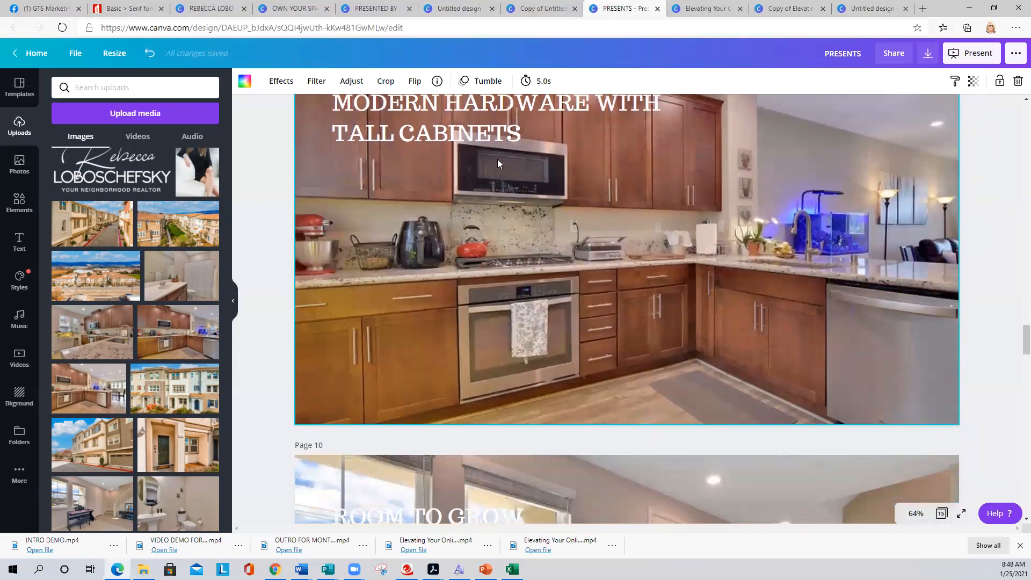
left_click(468, 140)
scroll(580, 230, "down", 5)
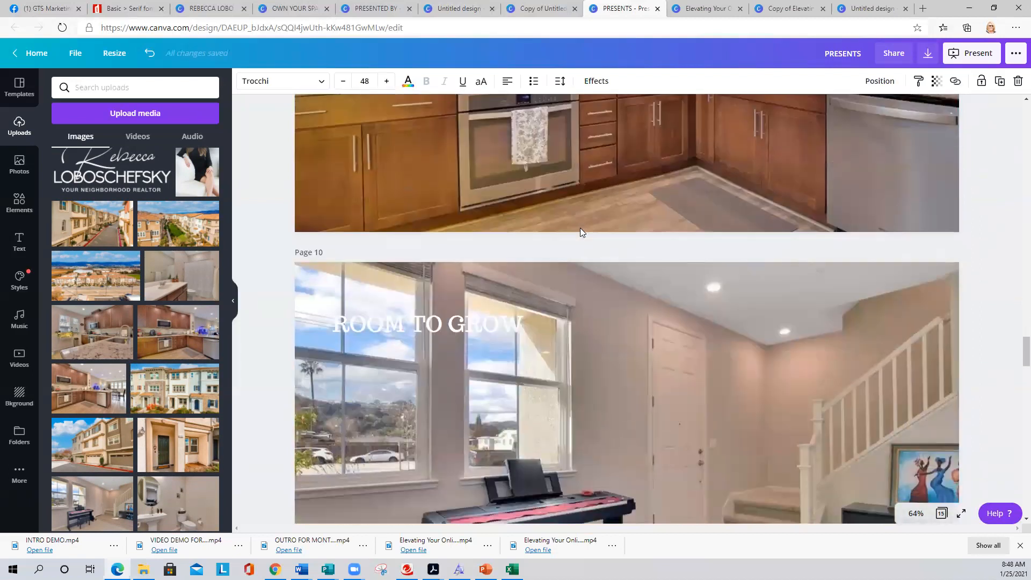
left_click(586, 236)
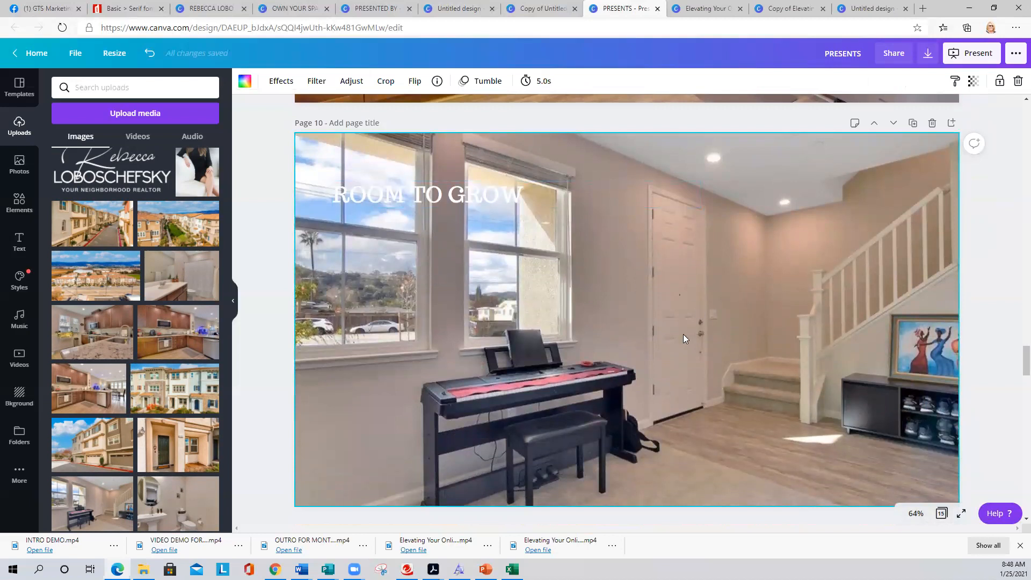
scroll(712, 352, "down", 6)
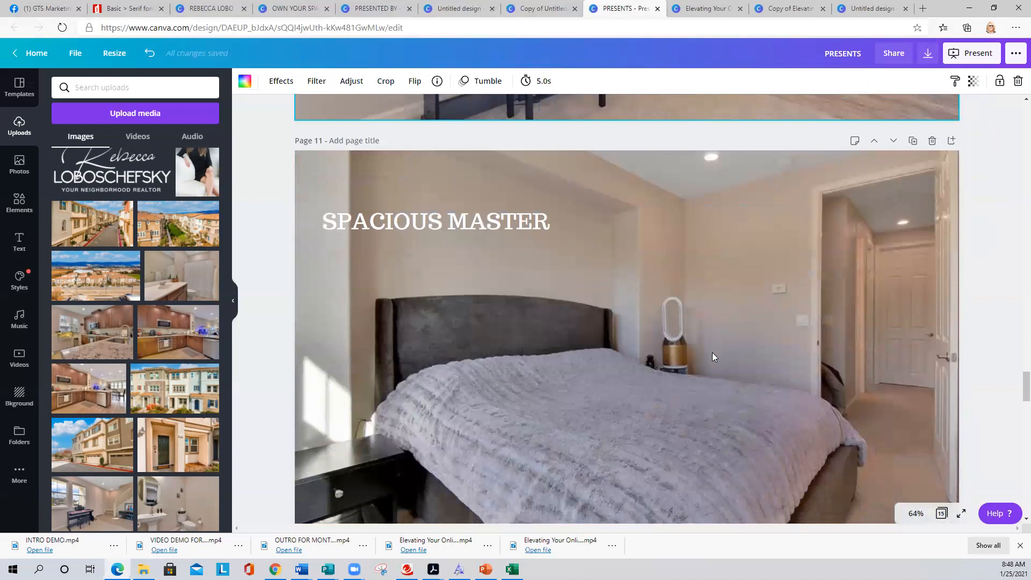
left_click(712, 352)
scroll(712, 353, "down", 6)
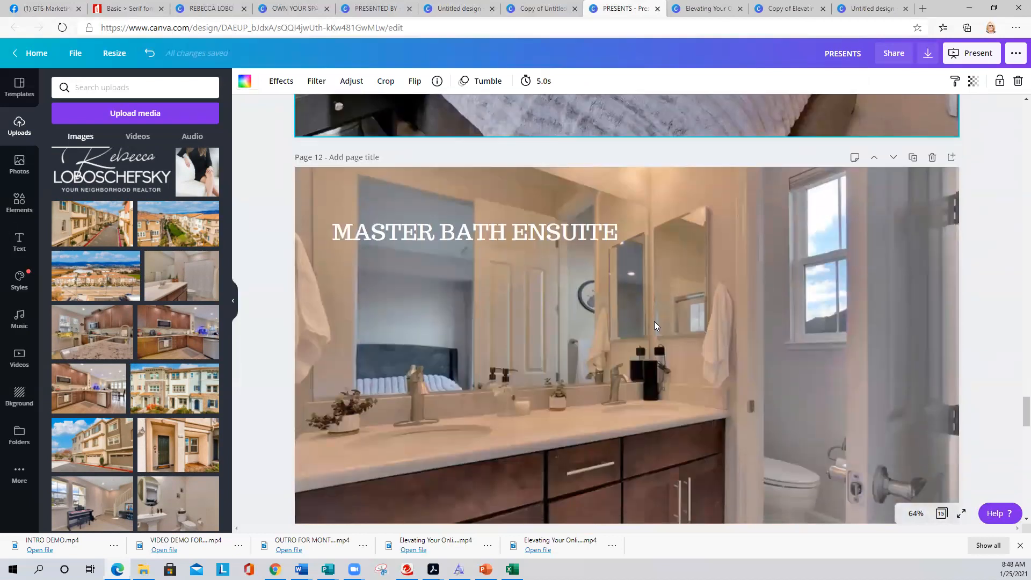
scroll(654, 321, "down", 1)
scroll(648, 310, "down", 6)
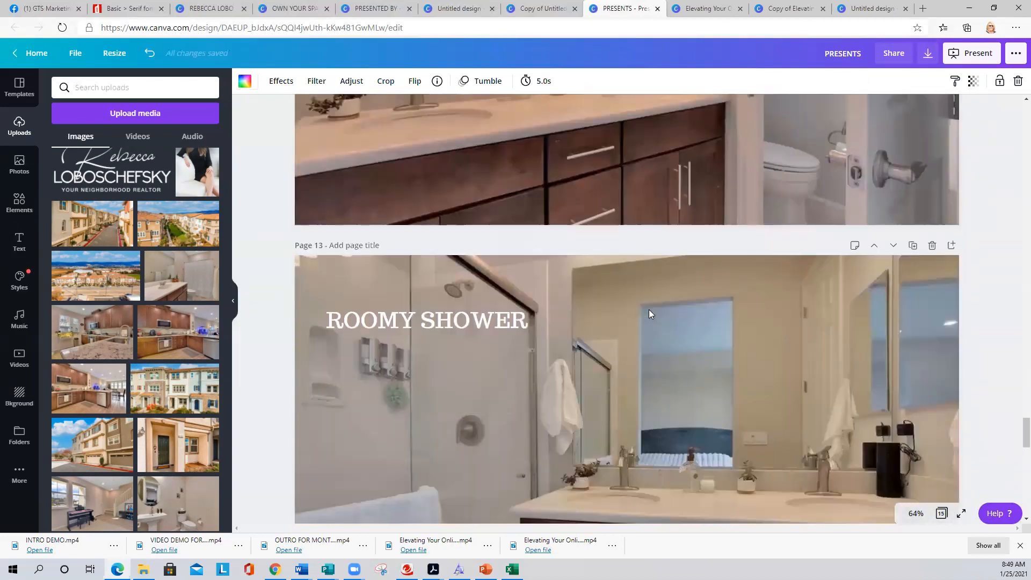
scroll(649, 311, "down", 4)
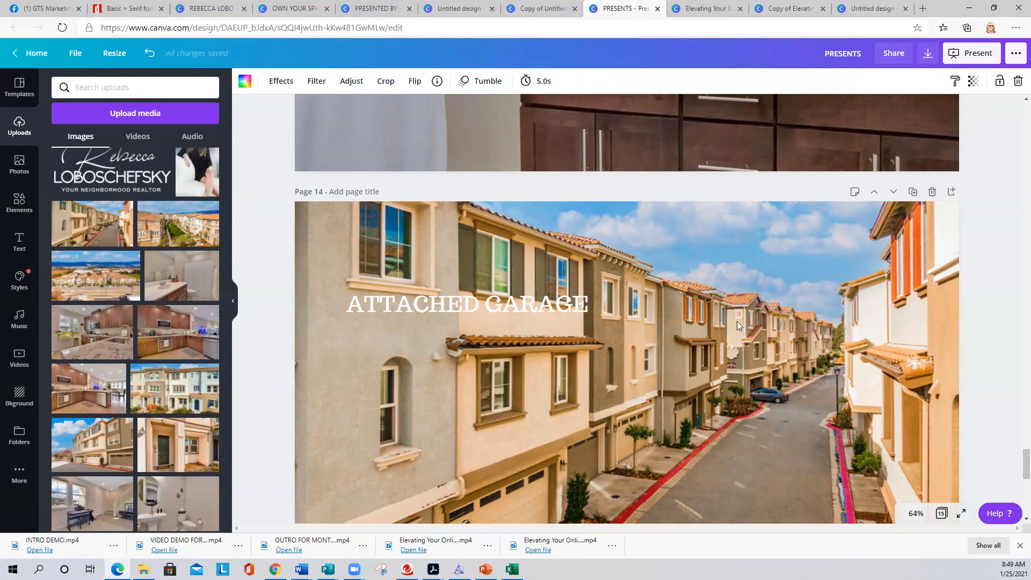
left_click(515, 305)
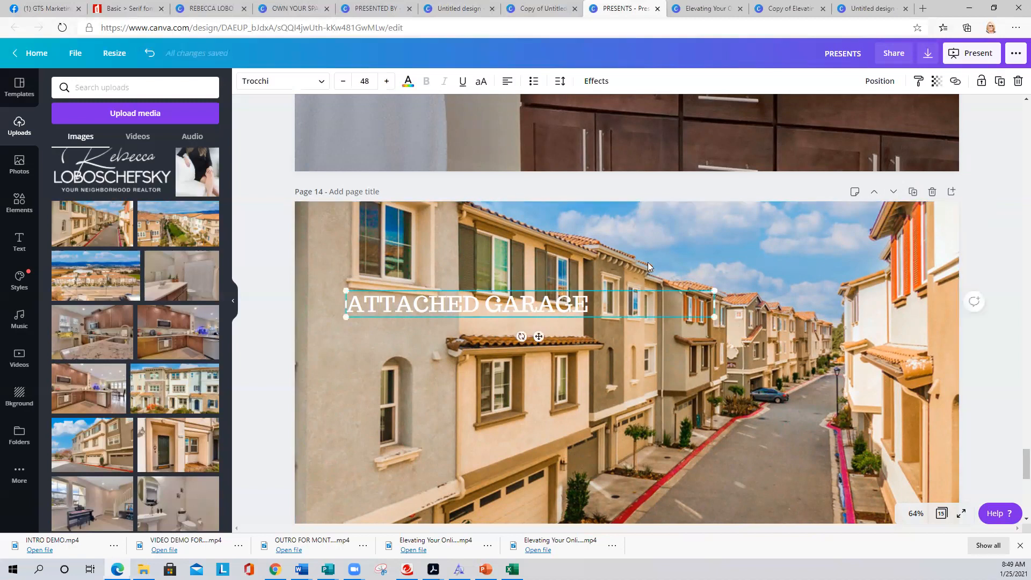
left_click(999, 81)
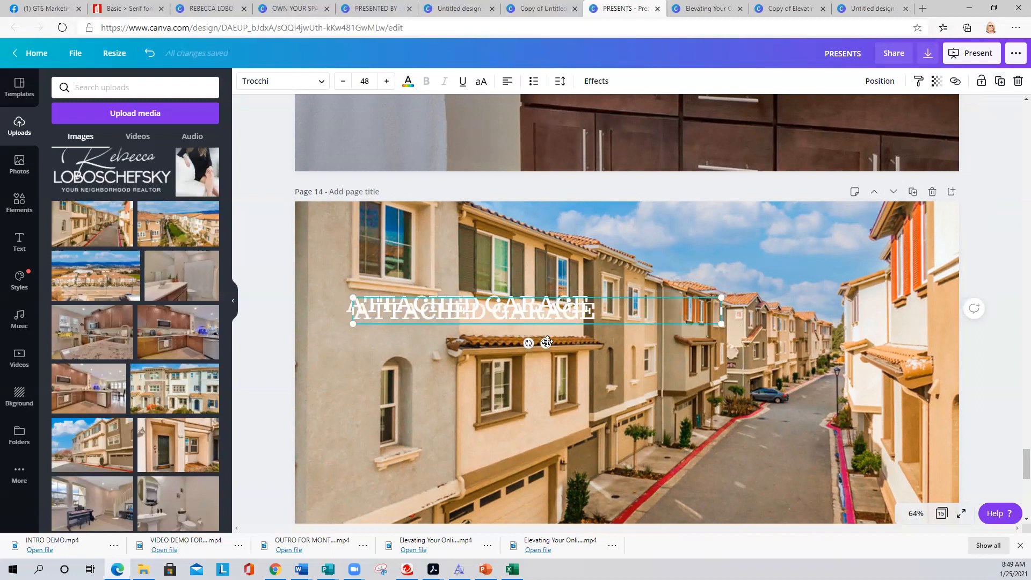
left_click_drag(547, 342, 619, 338)
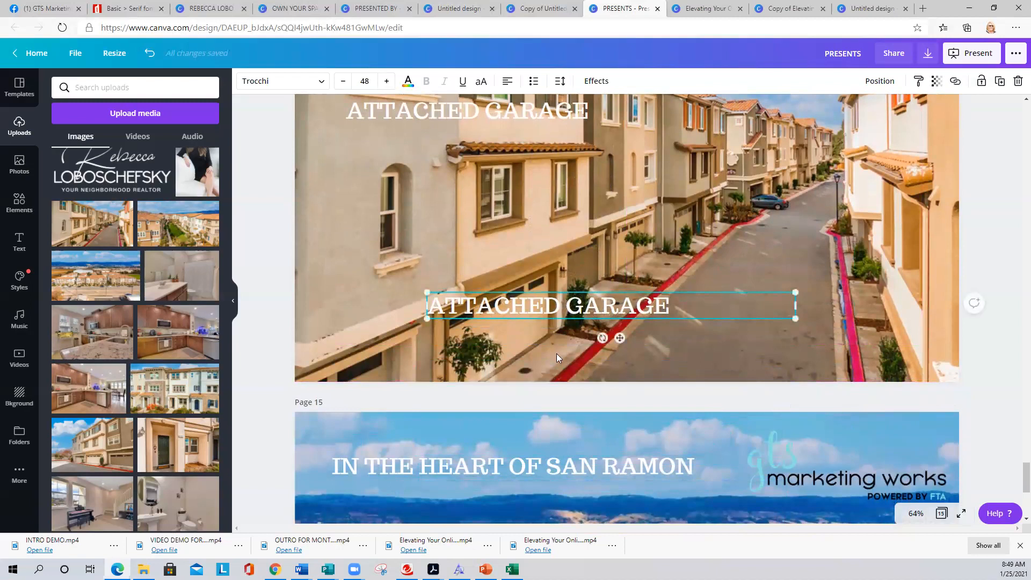
key("Delete")
scroll(572, 319, "up", 5)
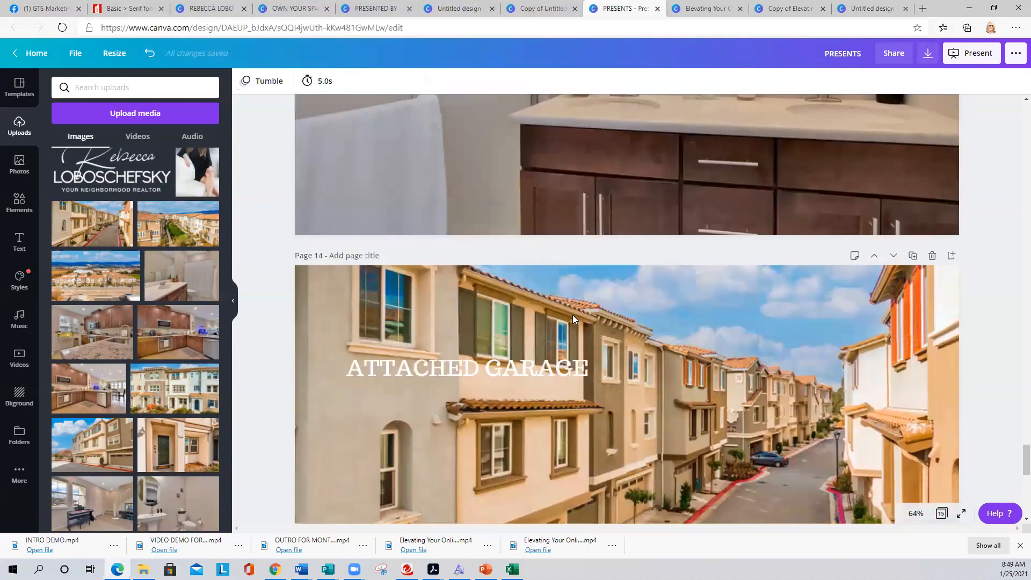
scroll(572, 315, "down", 10)
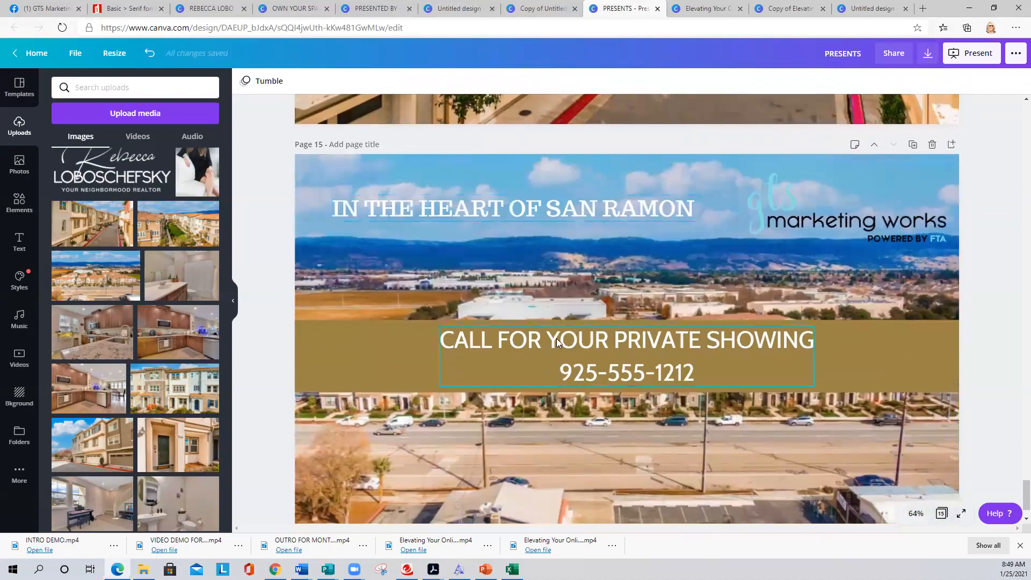
scroll(474, 387, "down", 1)
scroll(453, 363, "up", 1)
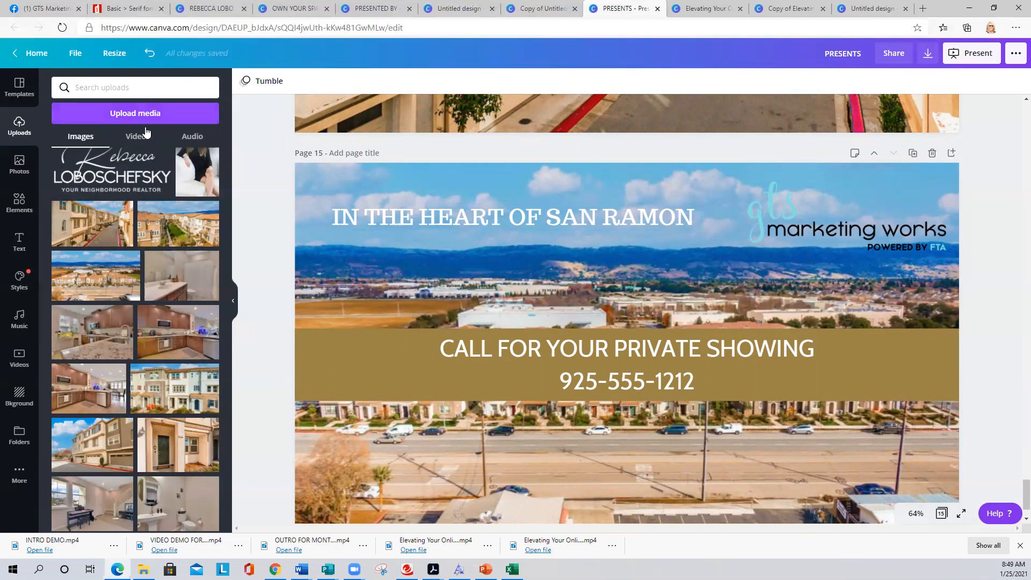
left_click(483, 353)
left_click(386, 283)
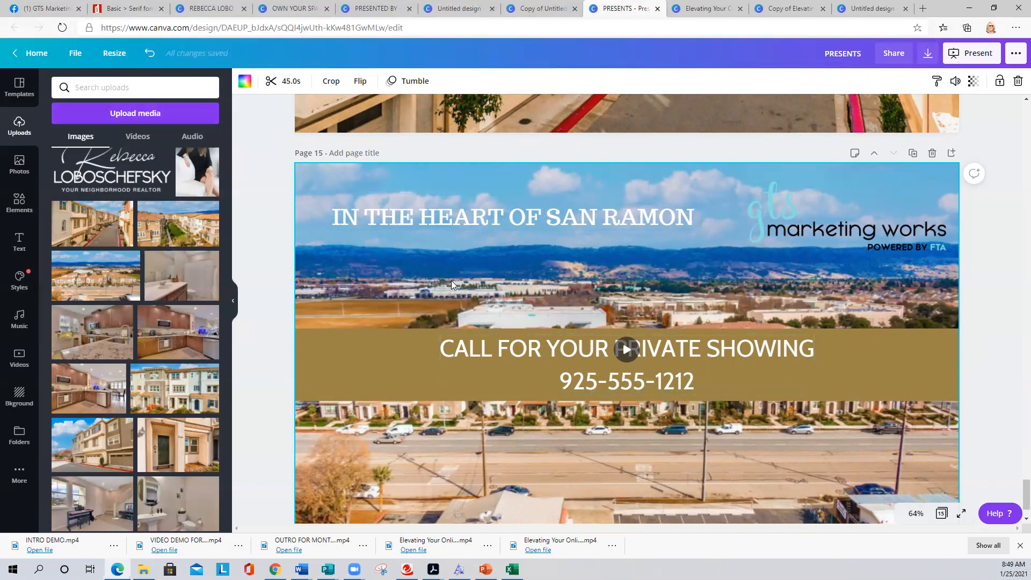
scroll(452, 278, "down", 2)
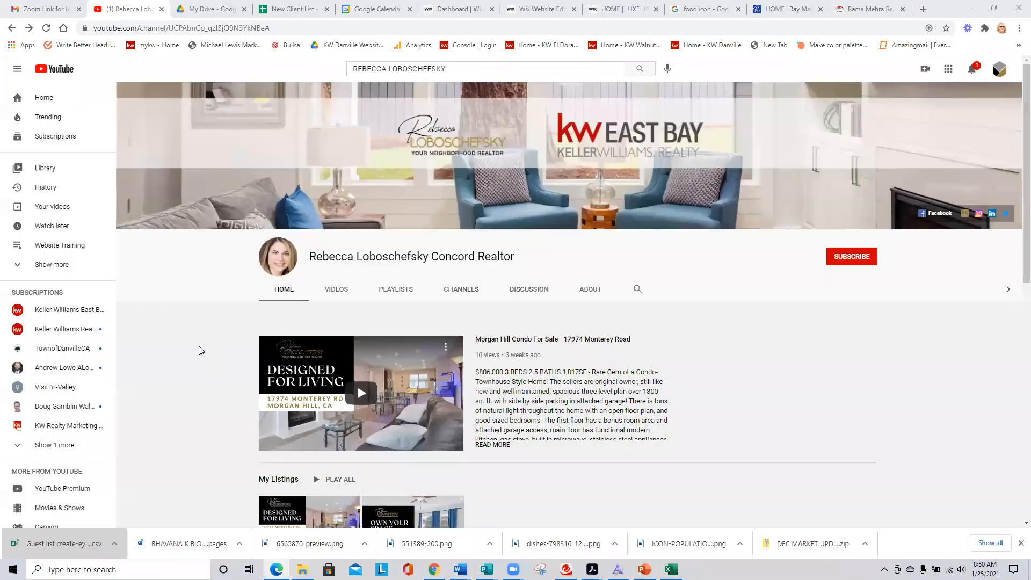
scroll(199, 345, "down", 4)
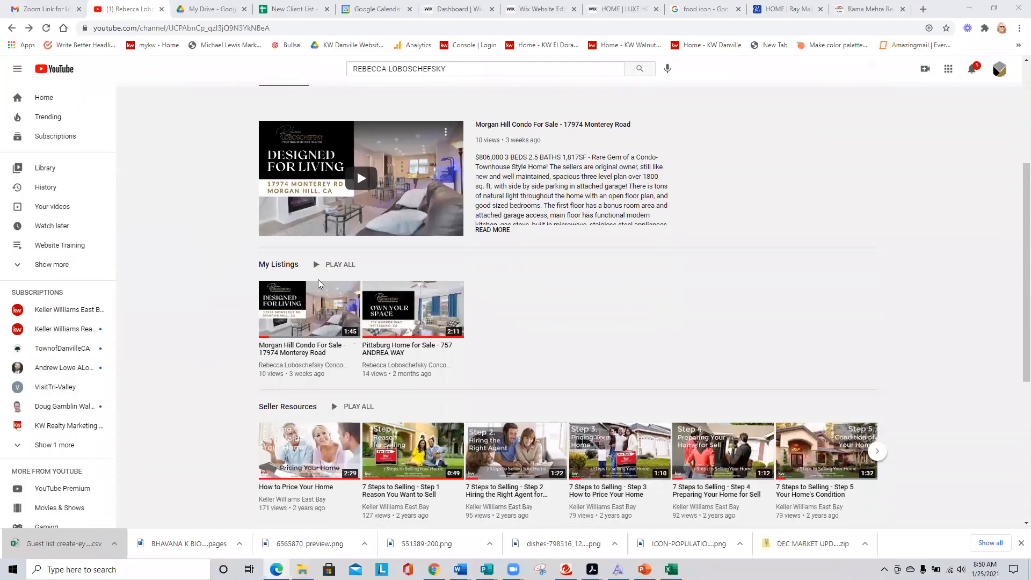
- Open the Morgan Hill condo video, skim to its end, then return and play the featured video
left_click(279, 319)
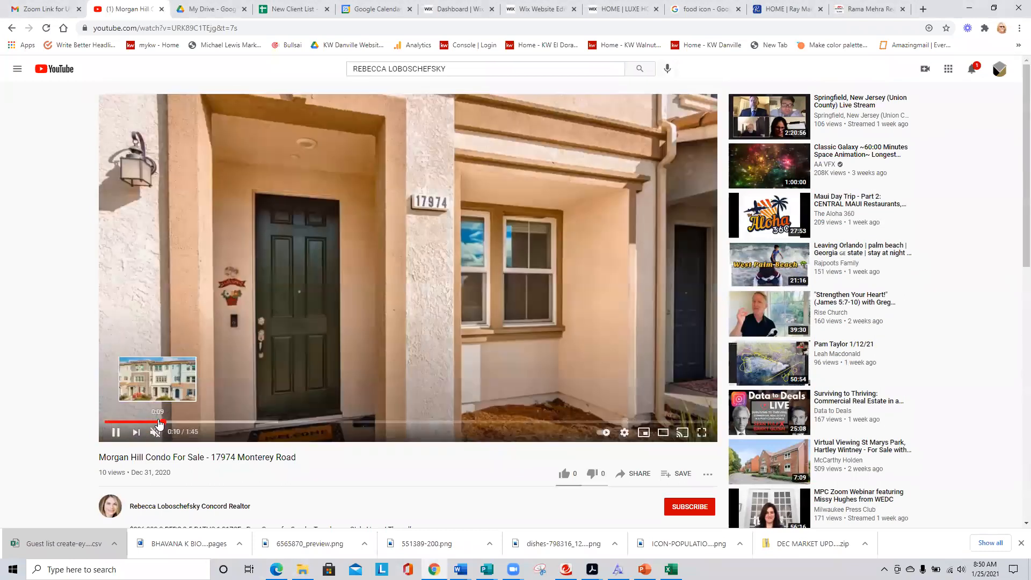
left_click_drag(164, 425, 682, 410)
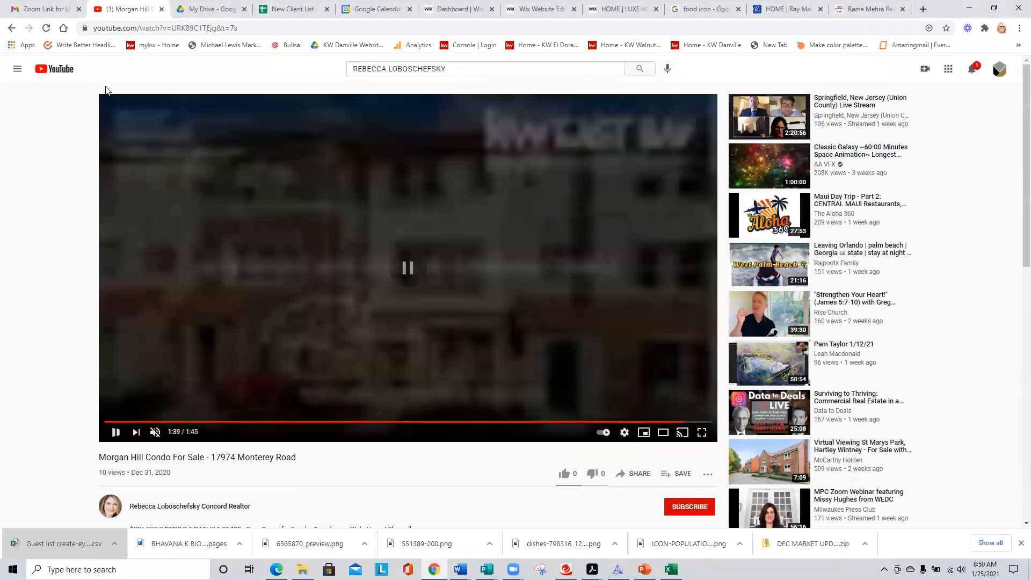
left_click(11, 28)
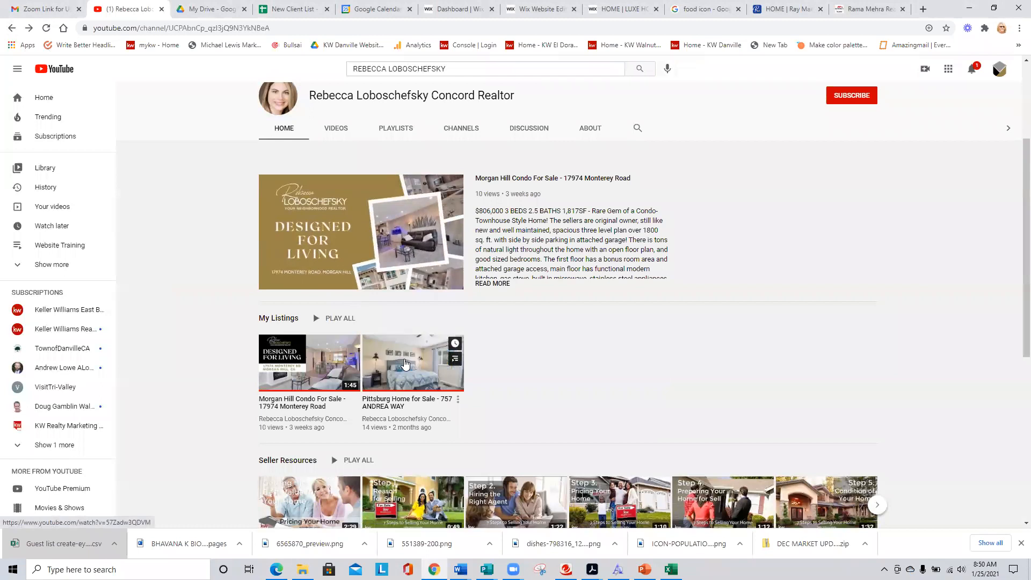
left_click(403, 219)
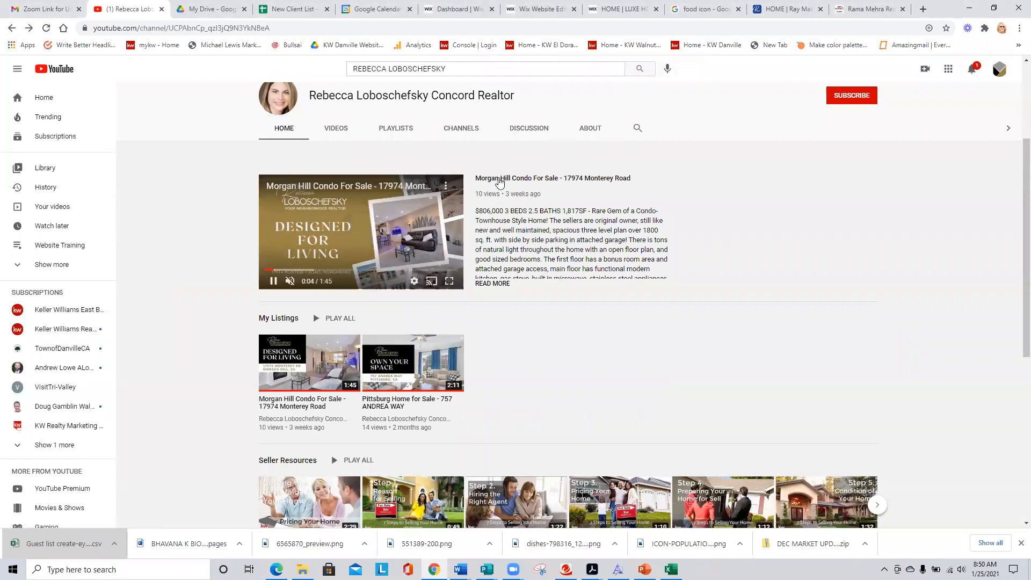
left_click(504, 179)
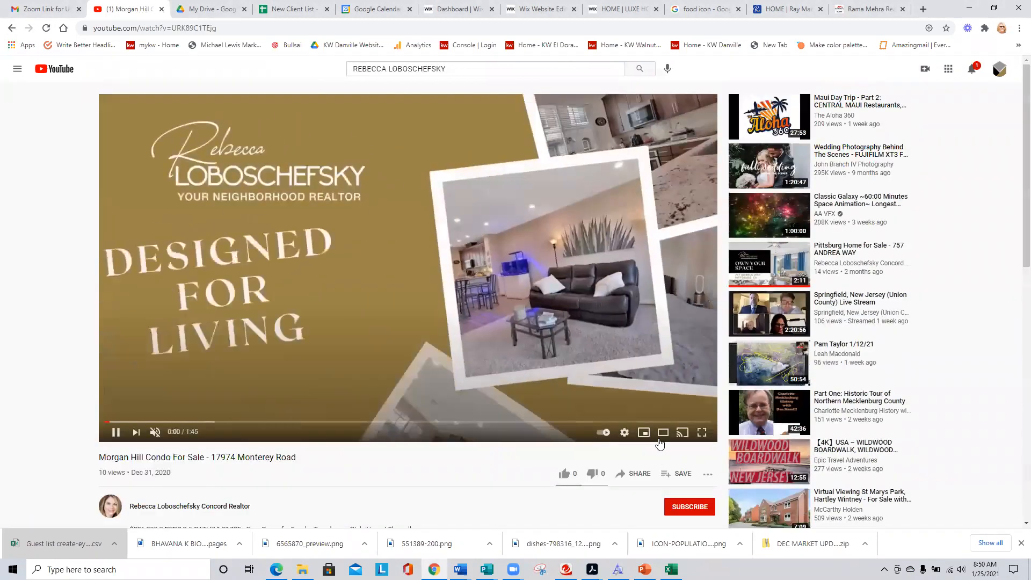
- Skip the listing video to its end scene and pause, then search Canva designs for YOUTUBE
left_click(628, 422)
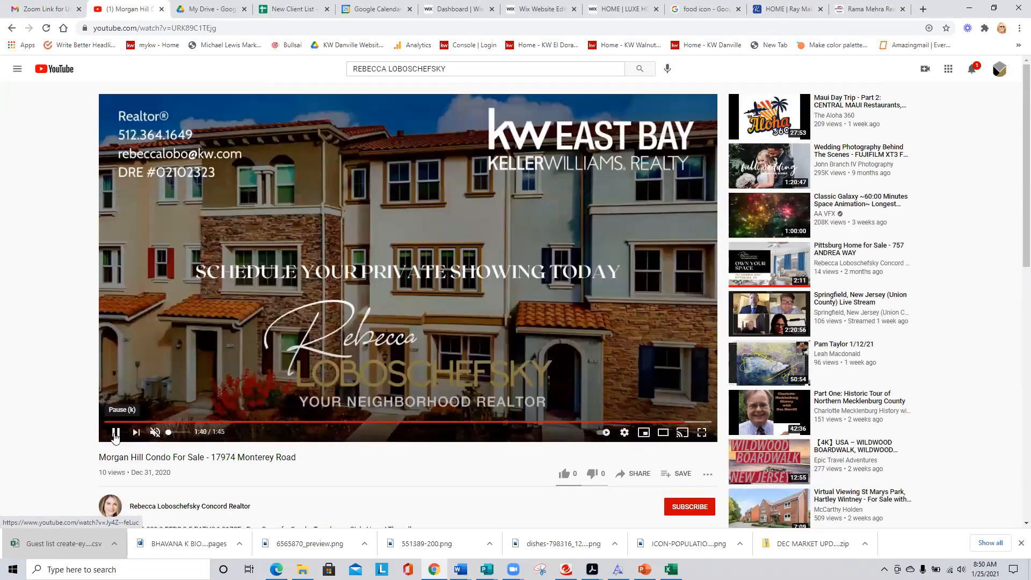
left_click(115, 436)
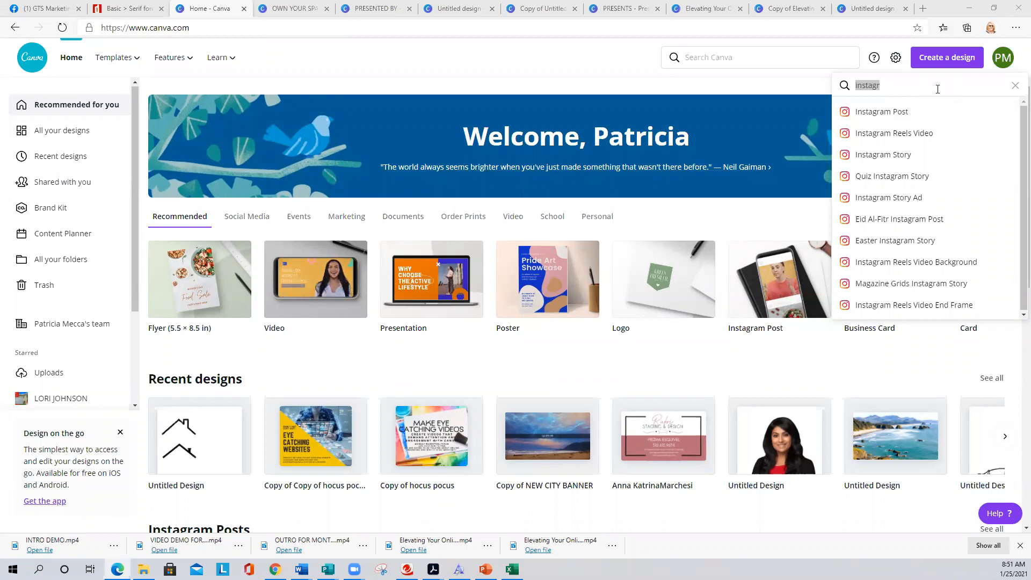
left_click(888, 90)
left_click_drag(886, 85, 846, 79)
type("YOUTUBE")
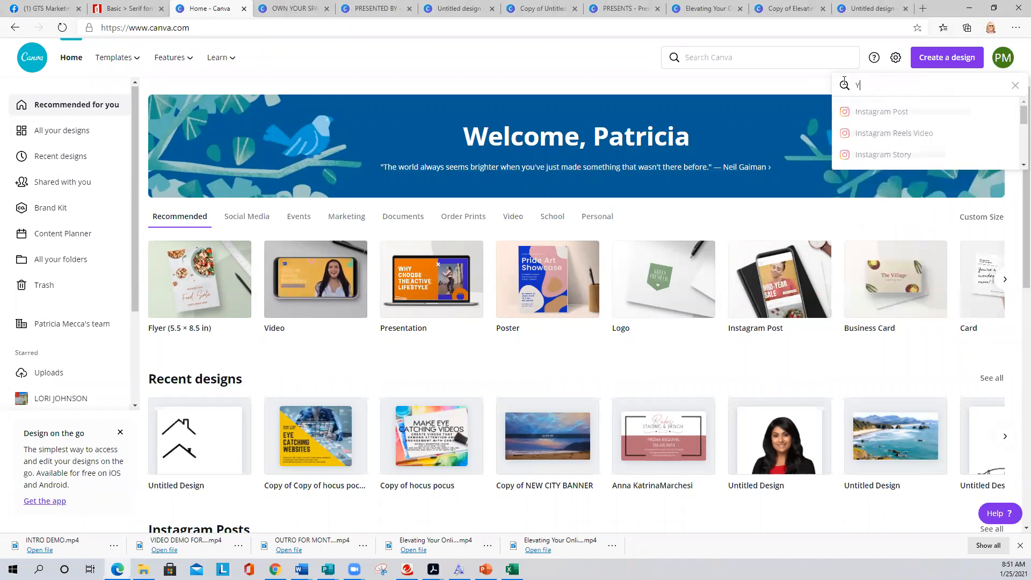
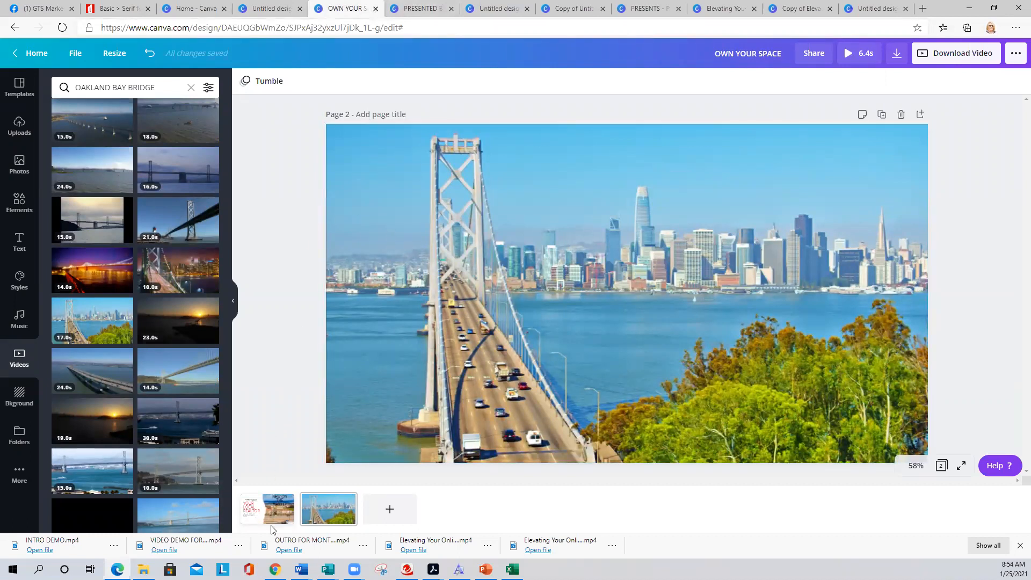
- Show page 1 of the realtor listing video beside the YouTube Intros video templates
left_click(268, 512)
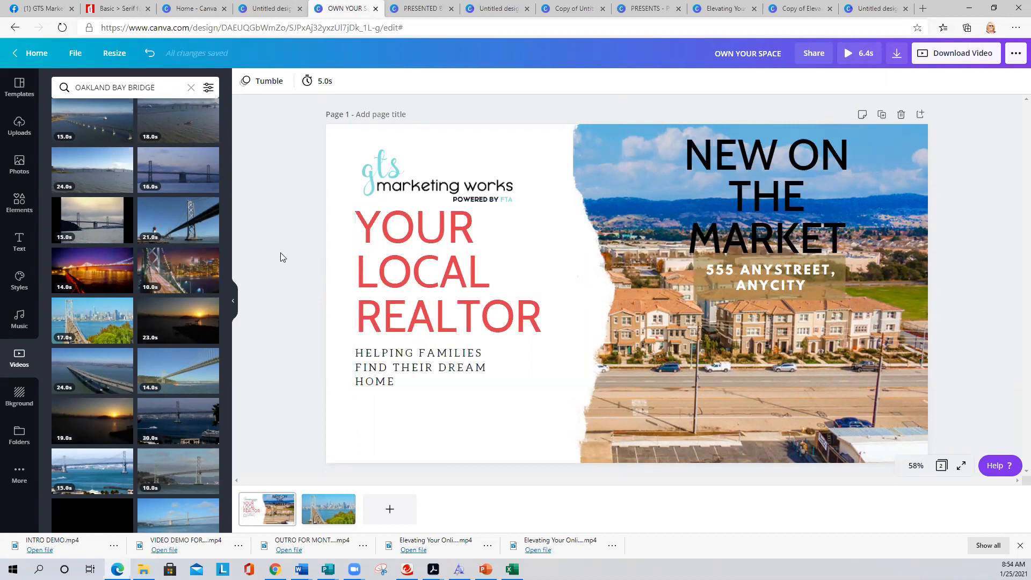
left_click(13, 91)
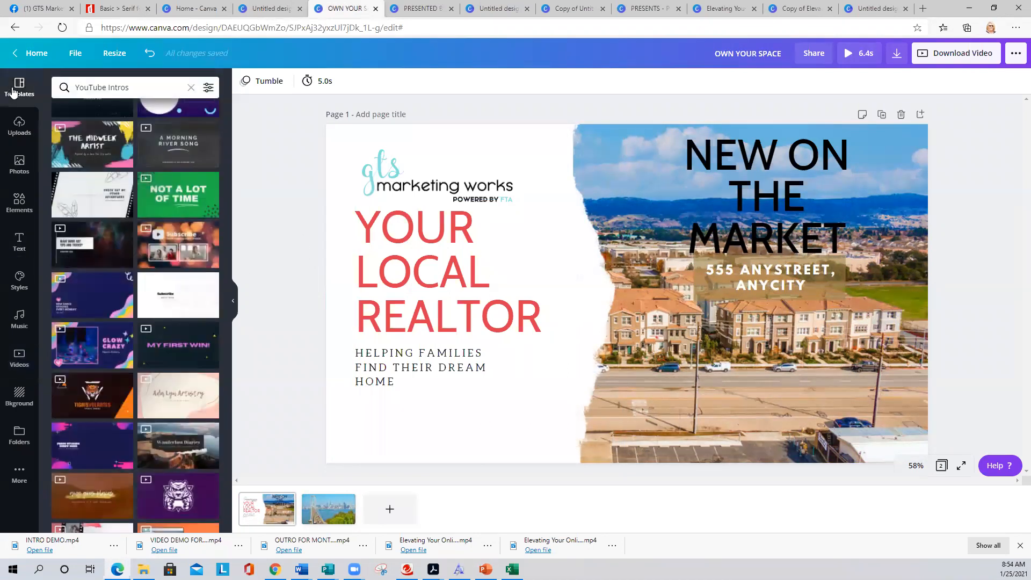
scroll(106, 310, "down", 5)
scroll(107, 305, "up", 5)
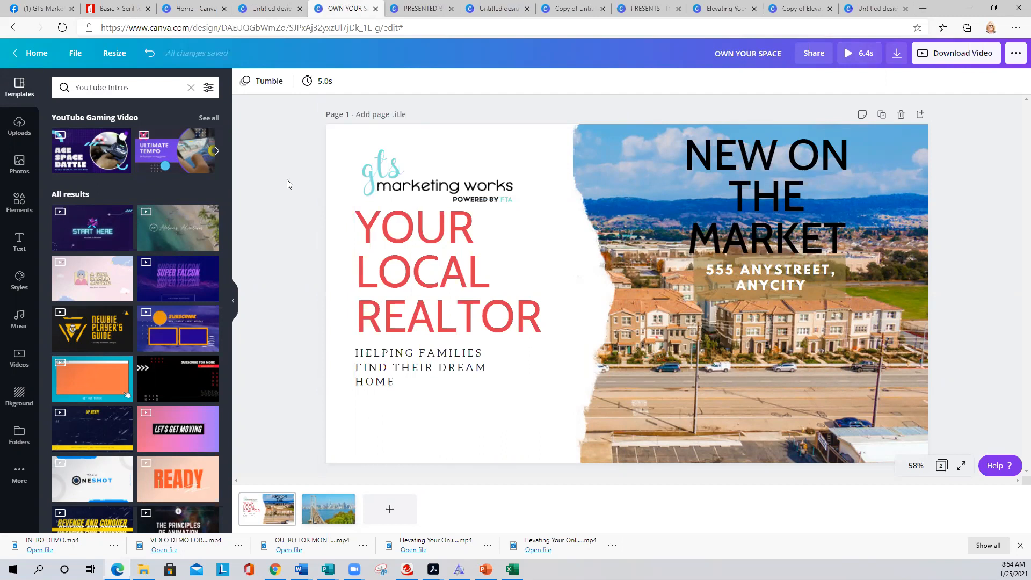
- In the untitled townhome presentation, add a blank page and move it to Page 1
left_click(423, 8)
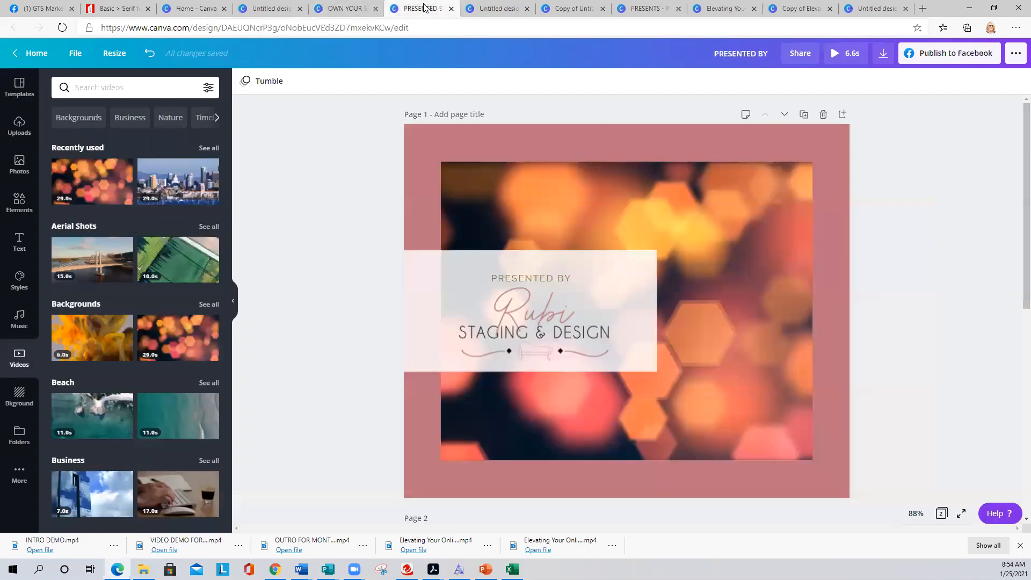
left_click(495, 8)
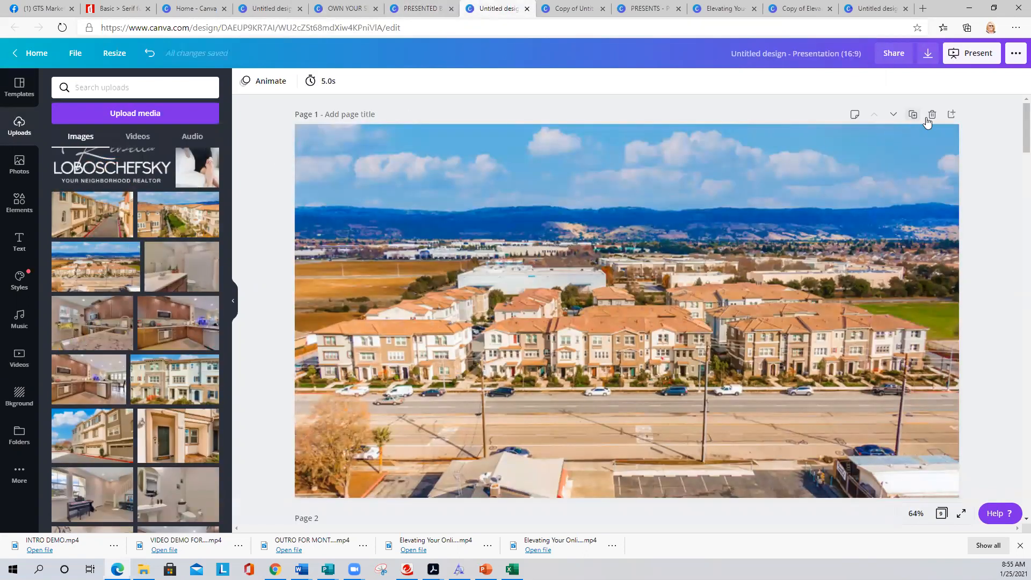
left_click(951, 115)
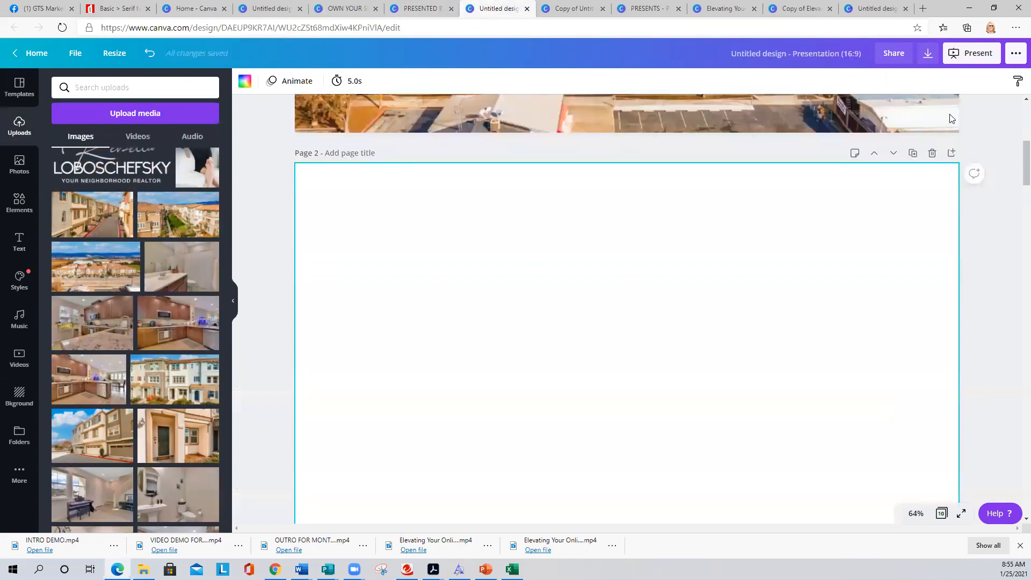
scroll(590, 223, "up", 3)
left_click_drag(651, 416, 618, 379)
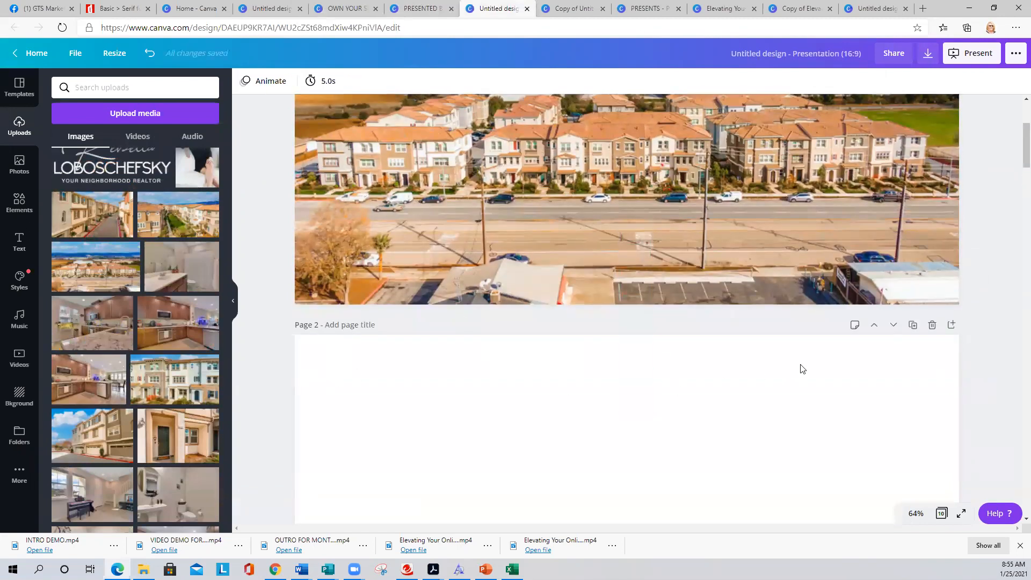
left_click(873, 327)
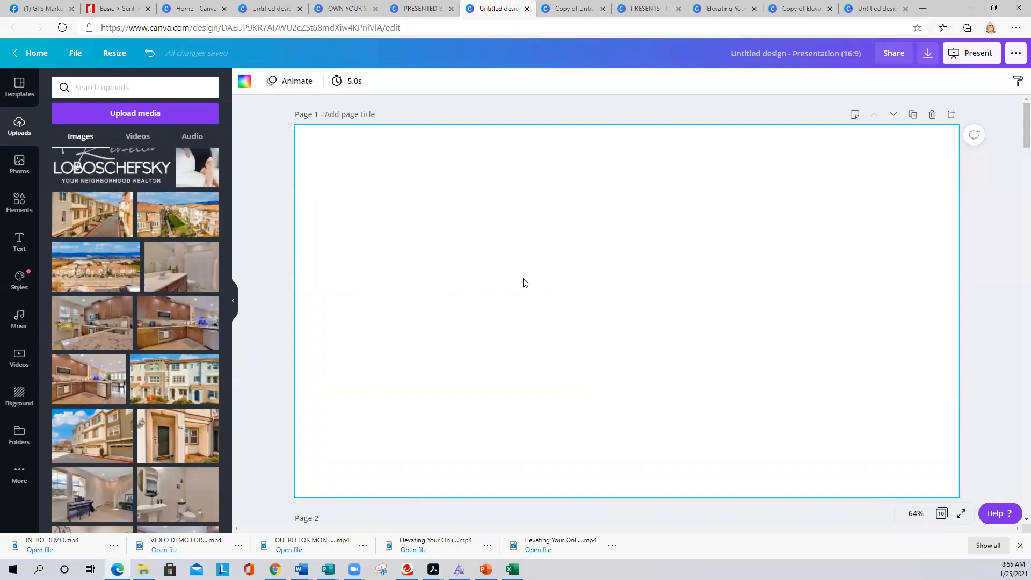
- Add another blank page at the end of the presentation
scroll(537, 287, "down", 10)
scroll(536, 284, "down", 20)
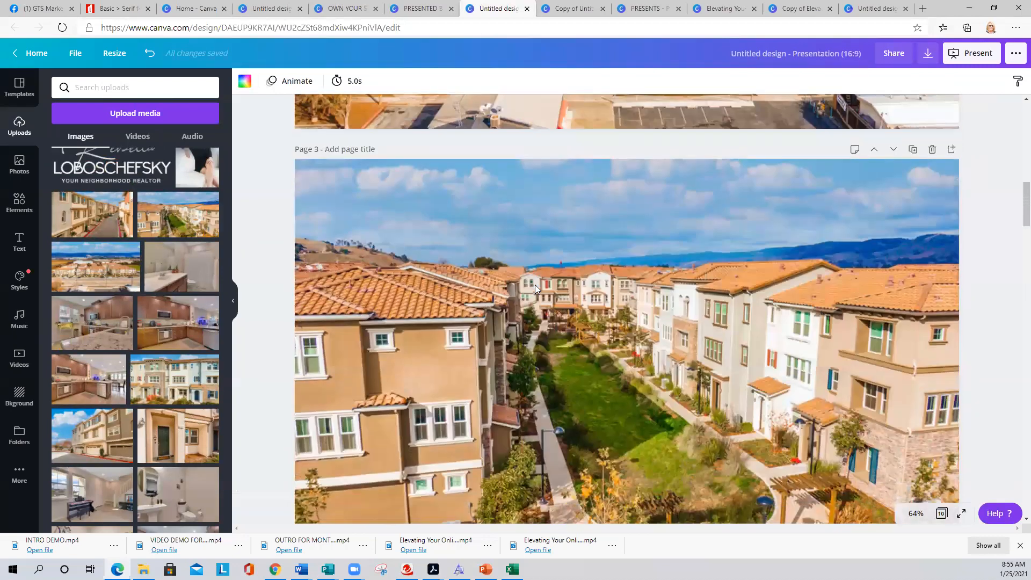
scroll(535, 285, "down", 20)
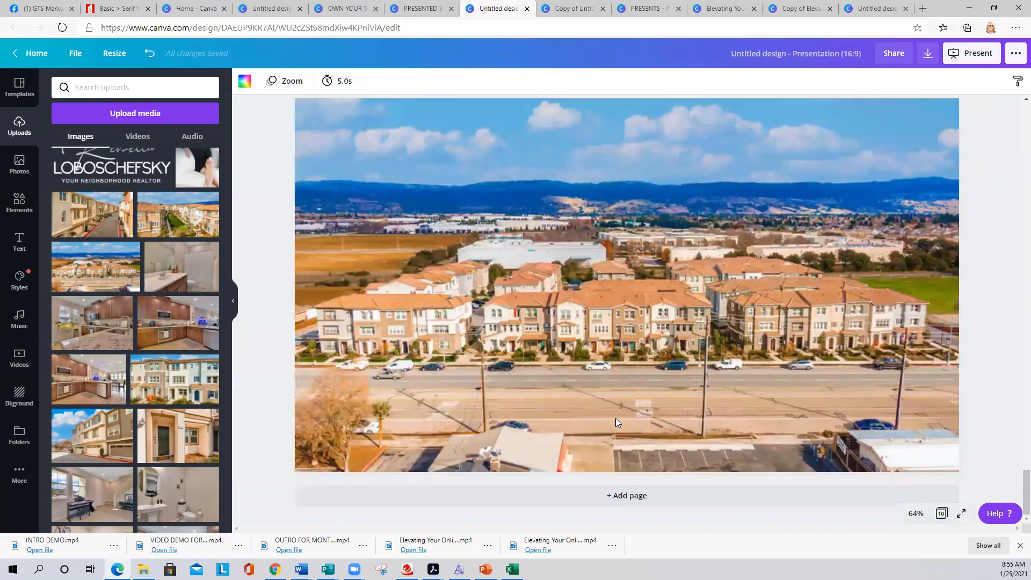
left_click(631, 497)
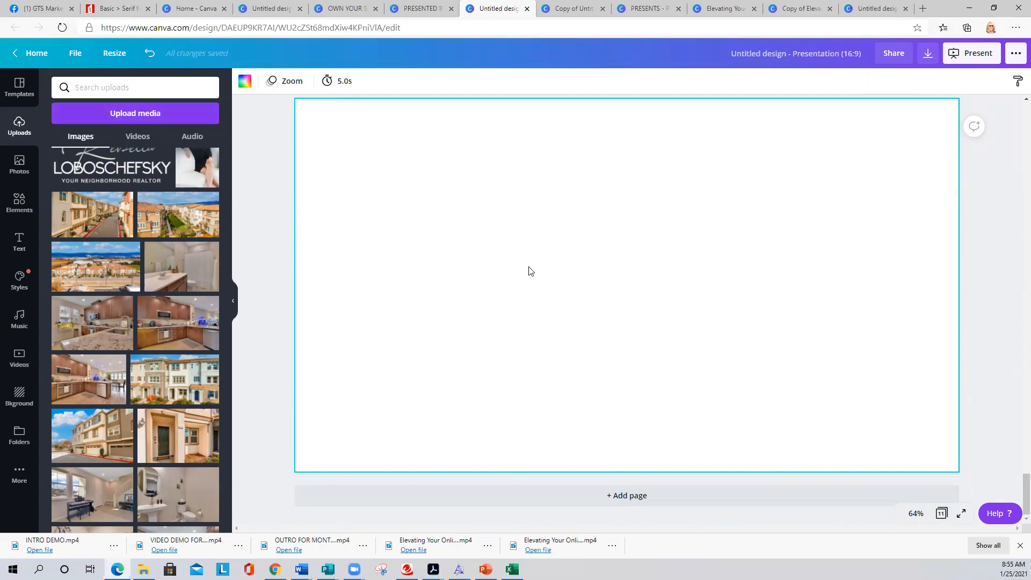
scroll(549, 345, "up", 1)
scroll(548, 341, "up", 15)
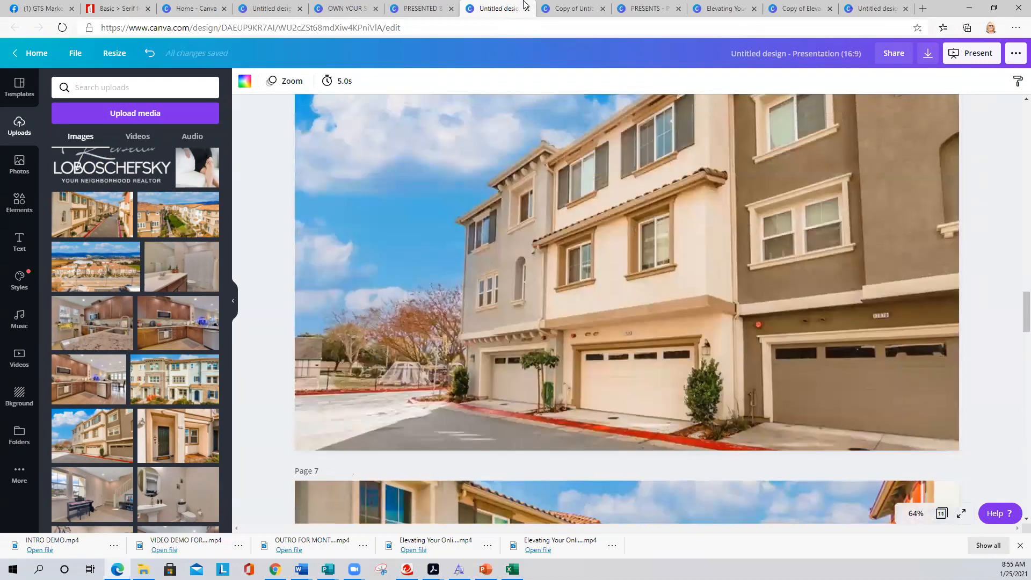
- Open the PRESENTS listing design and select the aerial townhome video on page 1
left_click(563, 7)
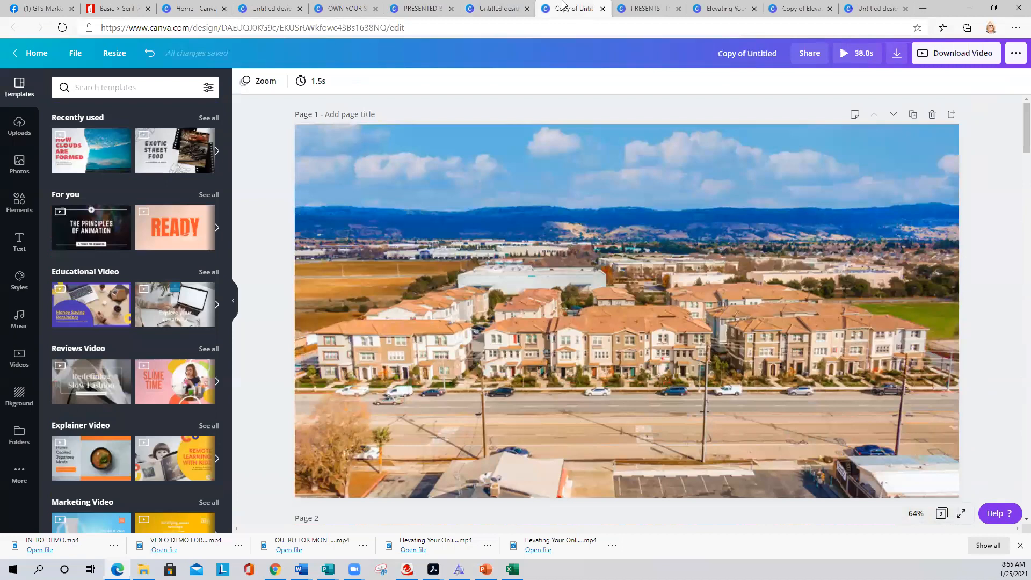
left_click(647, 8)
scroll(521, 256, "down", 10)
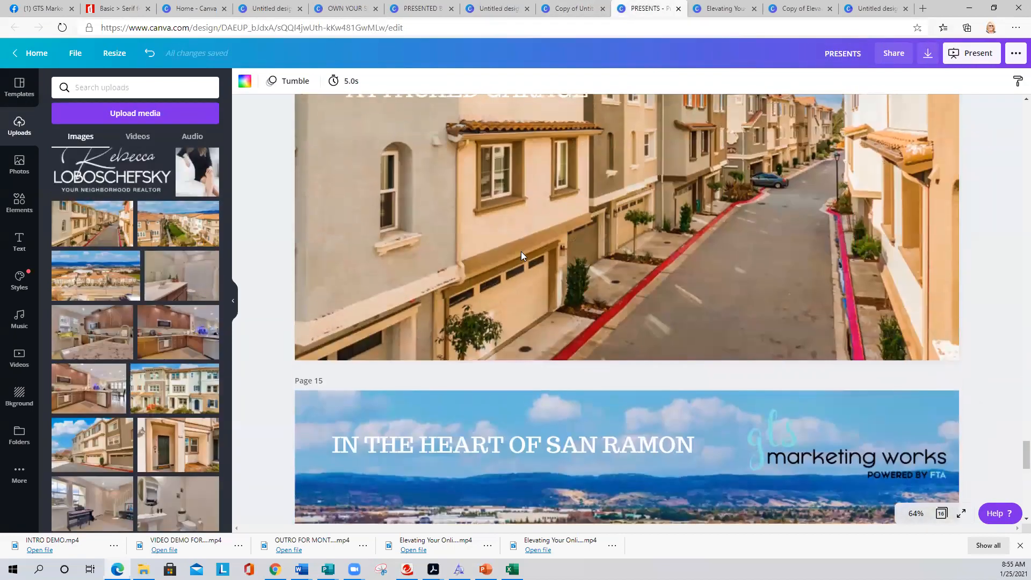
scroll(520, 253, "up", 20)
scroll(521, 255, "up", 20)
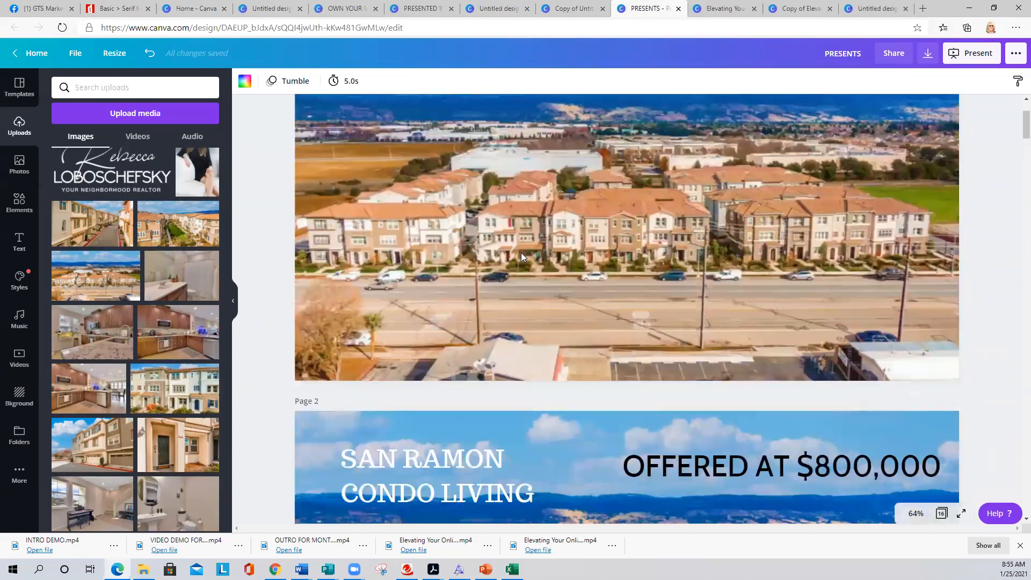
scroll(521, 256, "up", 3)
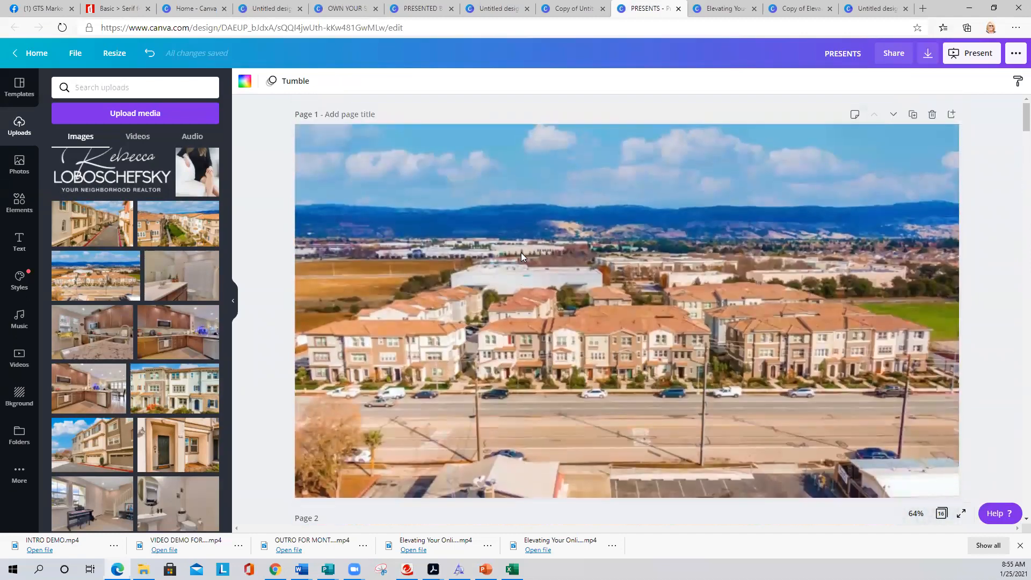
left_click(265, 209)
scroll(315, 211, "down", 5)
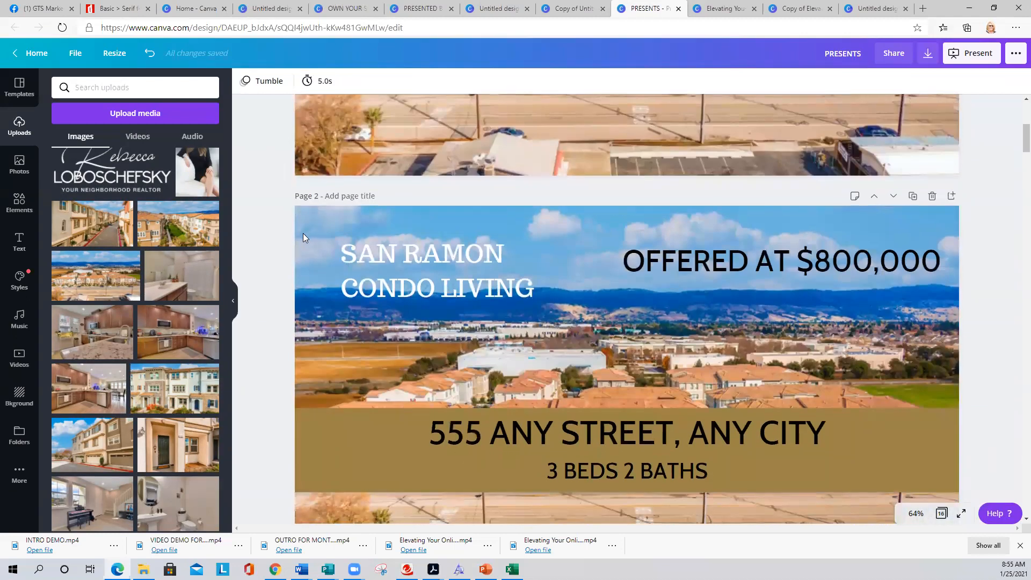
scroll(304, 234, "up", 5)
left_click(491, 264)
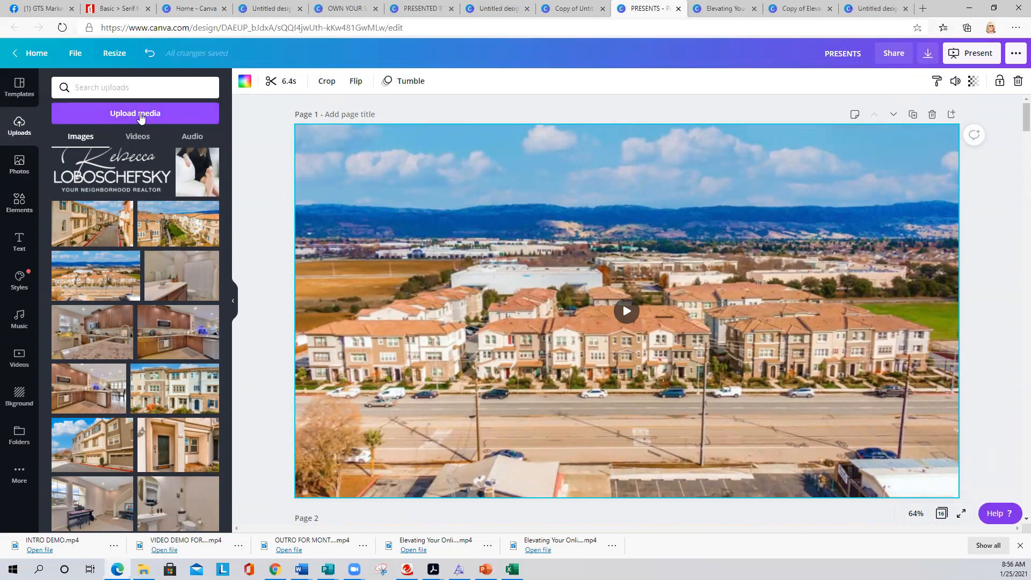
scroll(179, 230, "down", 10)
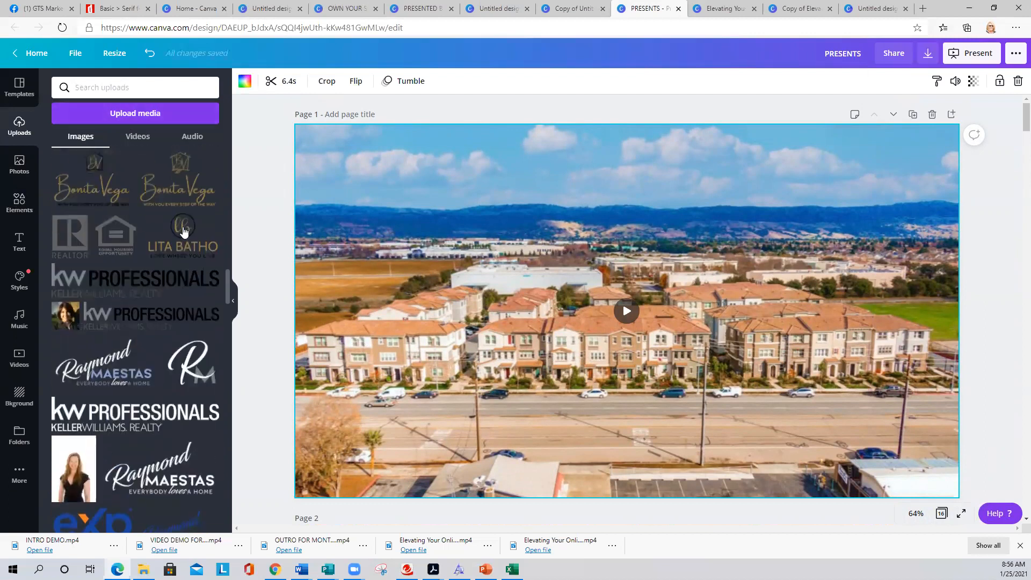
scroll(179, 230, "up", 10)
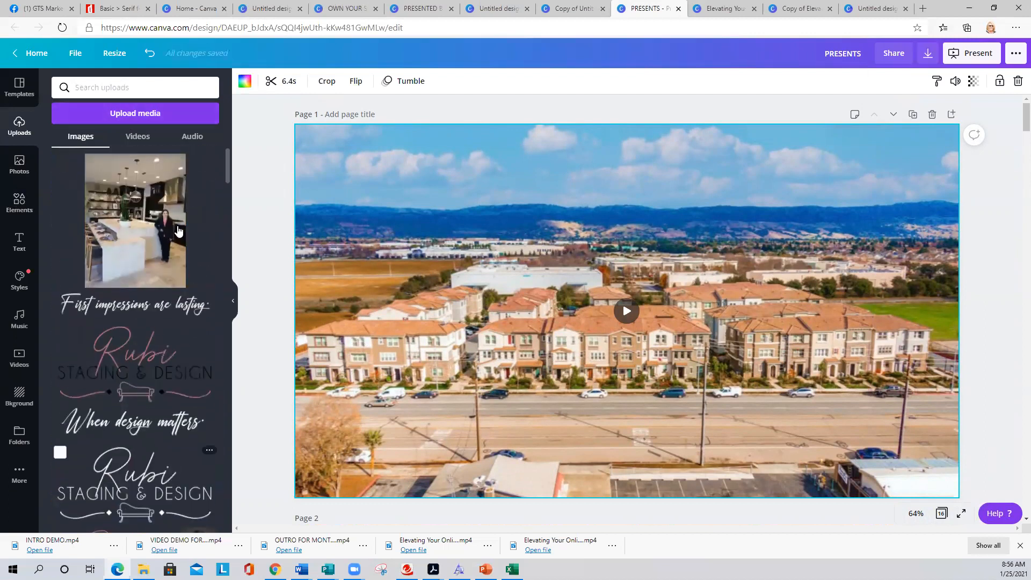
scroll(179, 231, "down", 10)
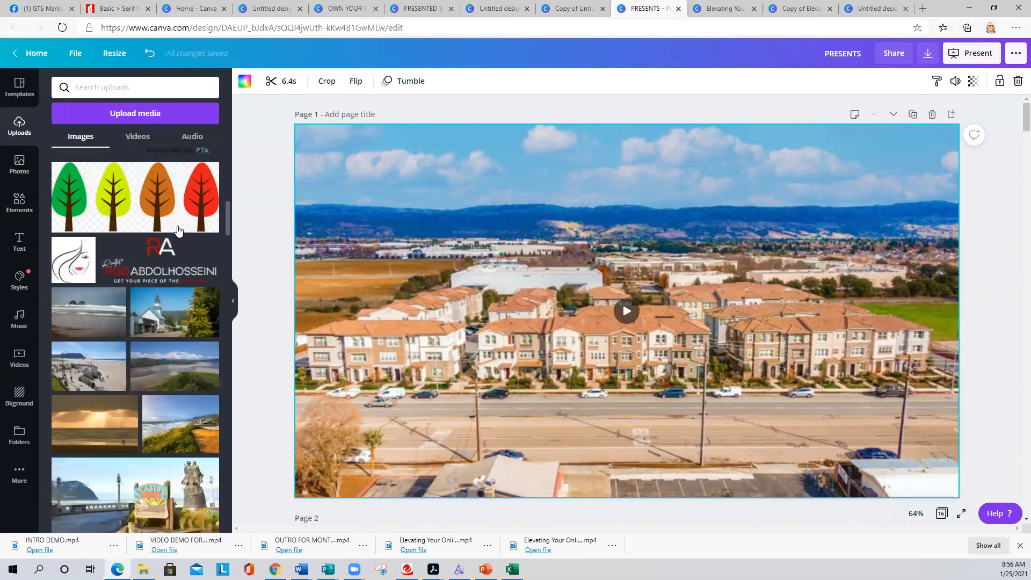
scroll(177, 235, "down", 10)
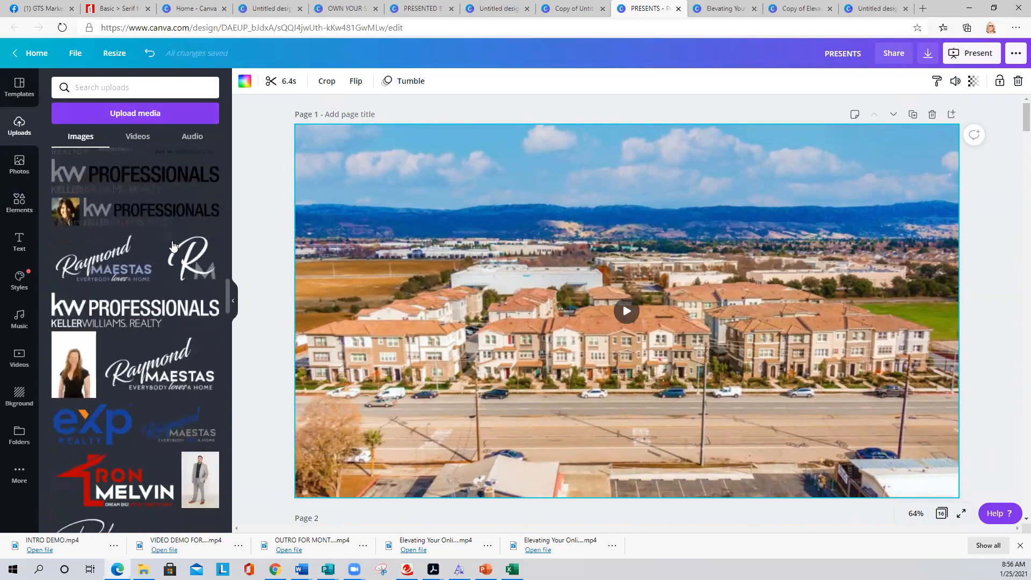
scroll(168, 254, "down", 5)
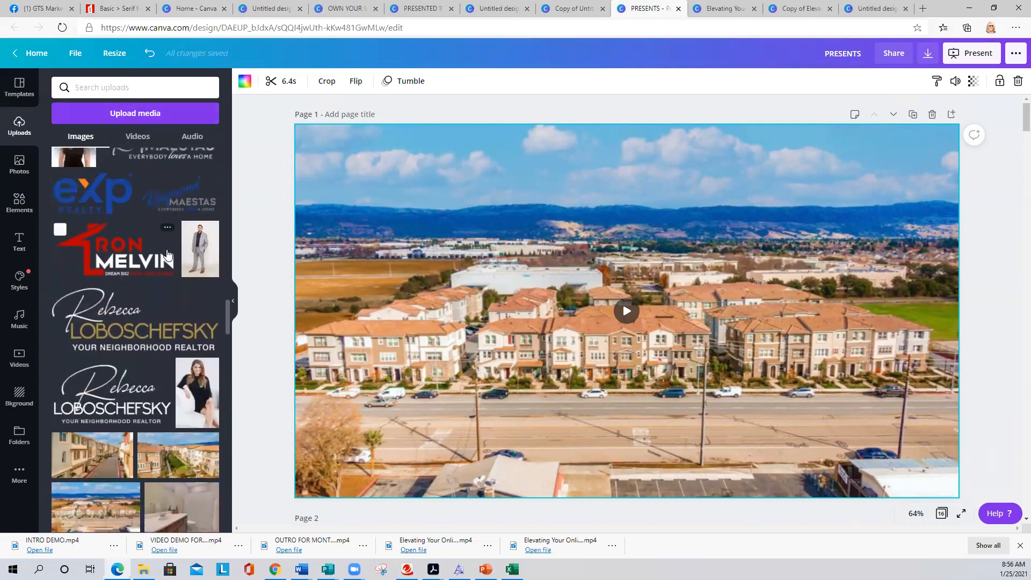
scroll(167, 252, "down", 15)
scroll(161, 261, "down", 10)
scroll(161, 269, "down", 10)
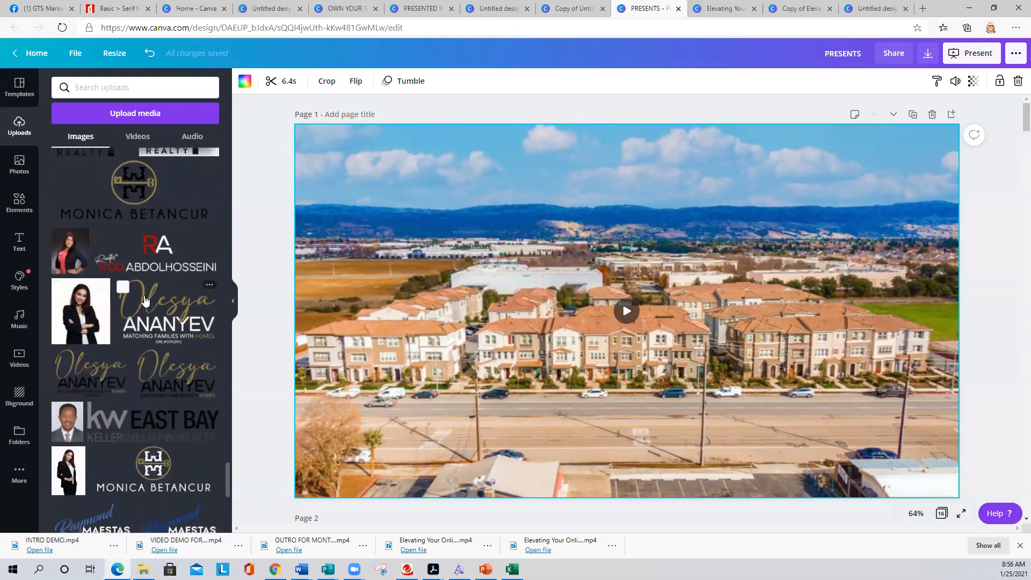
left_click(20, 432)
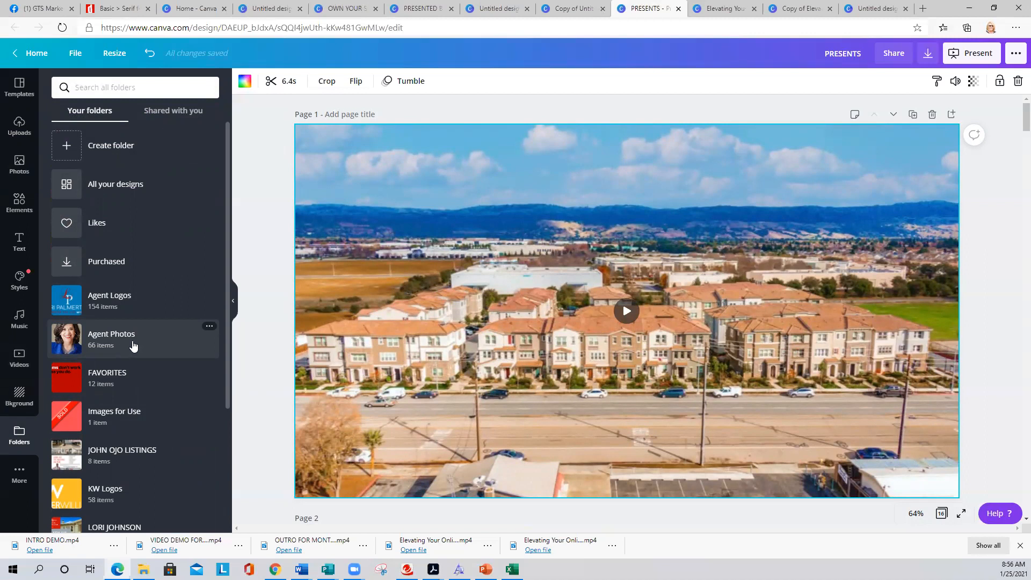
left_click(105, 299)
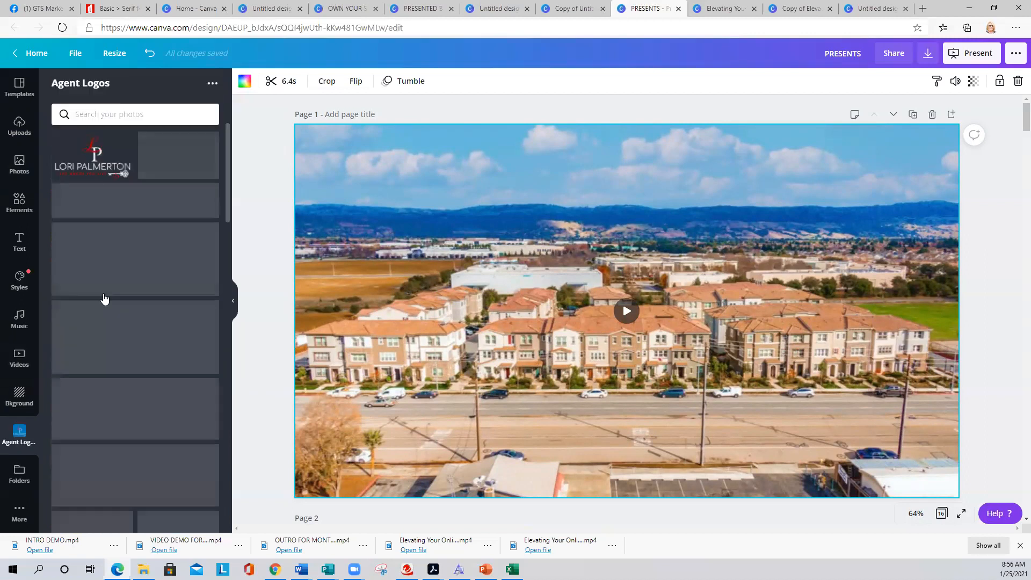
scroll(149, 296, "down", 5)
scroll(147, 299, "up", 5)
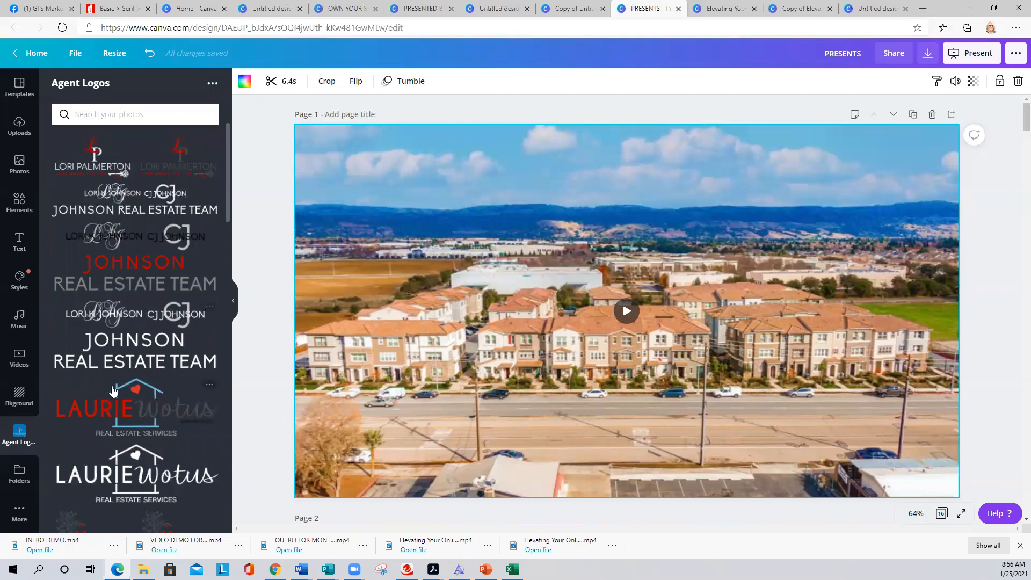
left_click(19, 127)
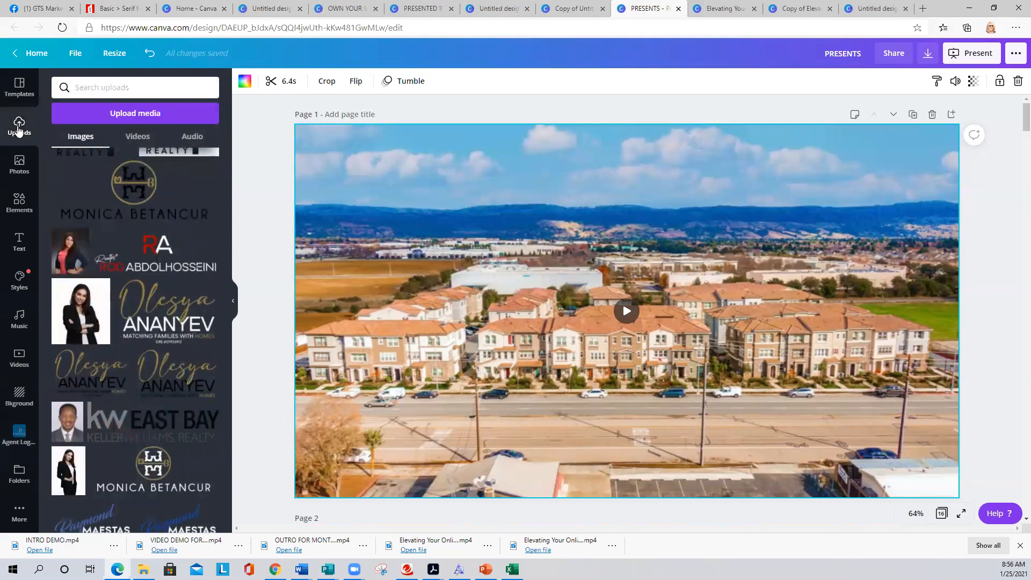
scroll(196, 290, "up", 10)
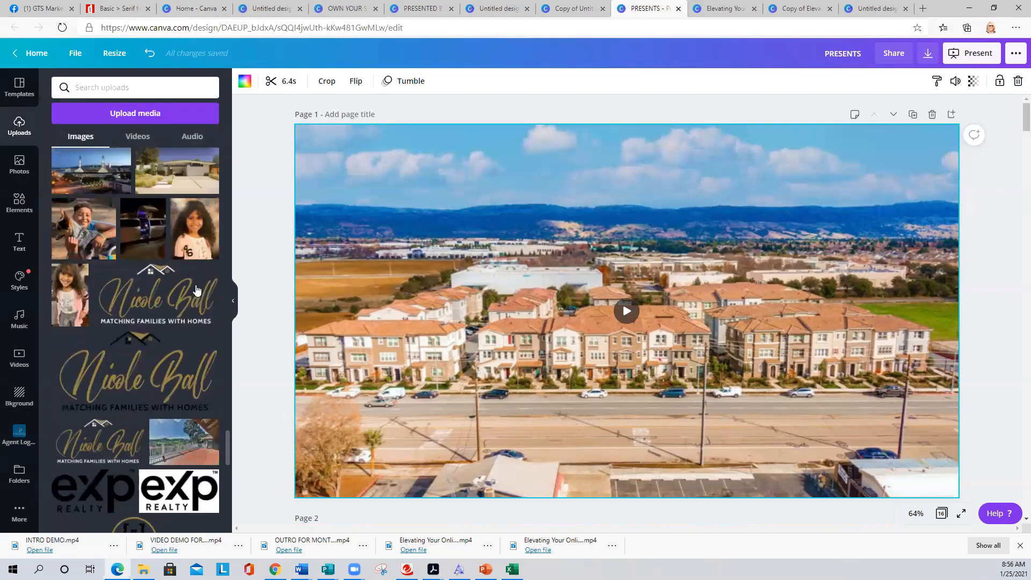
scroll(197, 290, "up", 15)
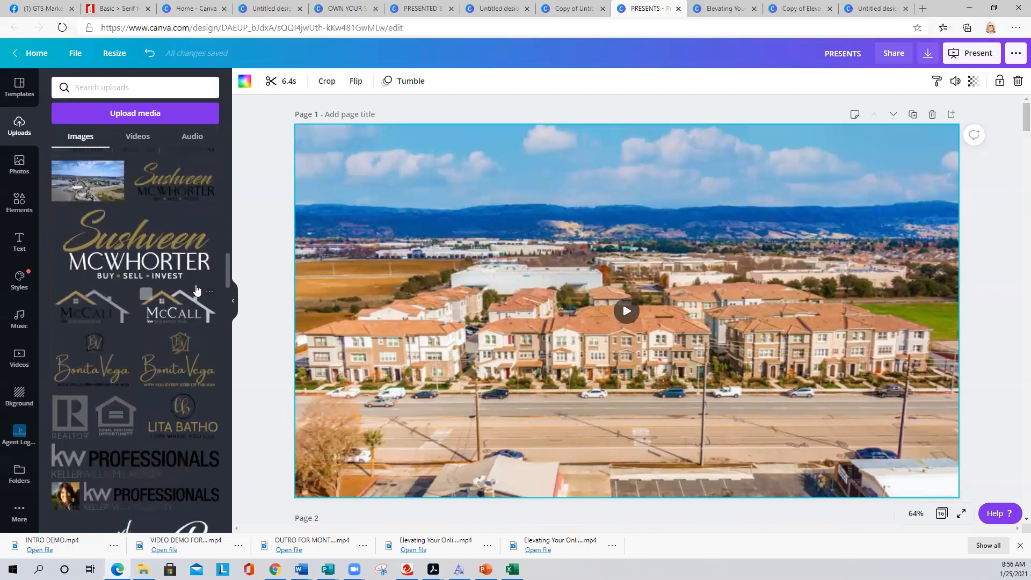
scroll(195, 289, "up", 2)
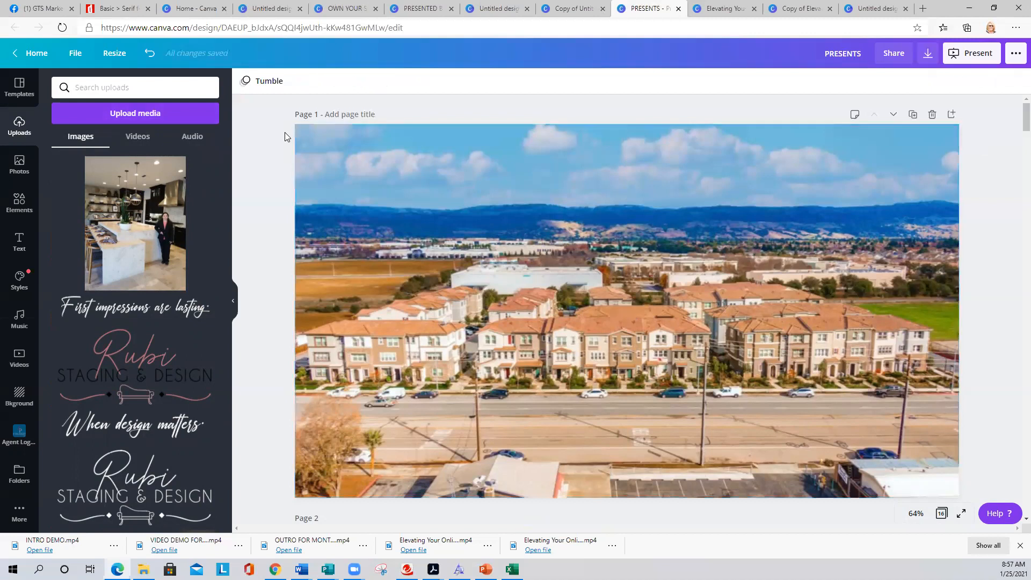
scroll(281, 148, "down", 6)
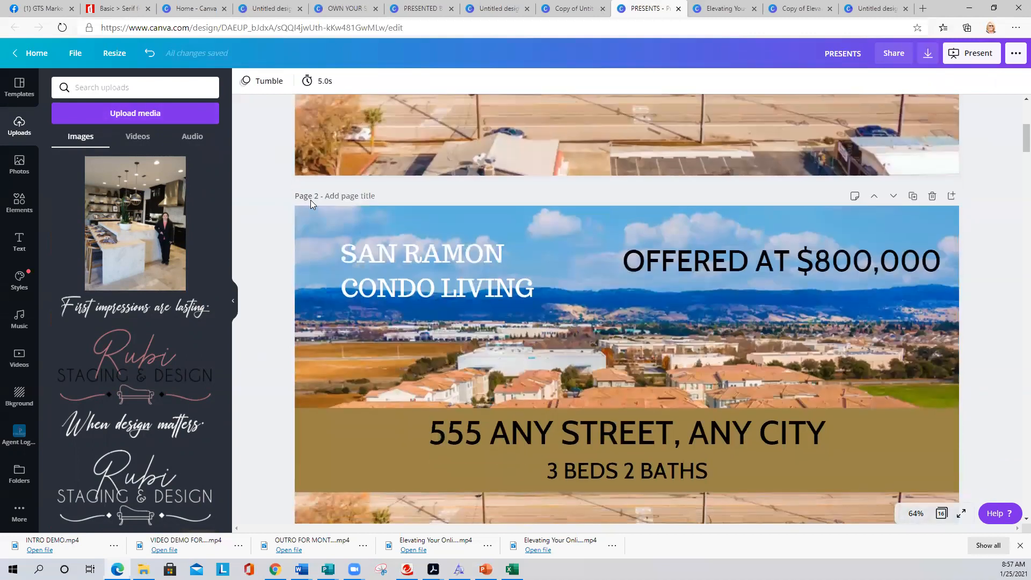
scroll(311, 217, "down", 4)
scroll(311, 217, "up", 4)
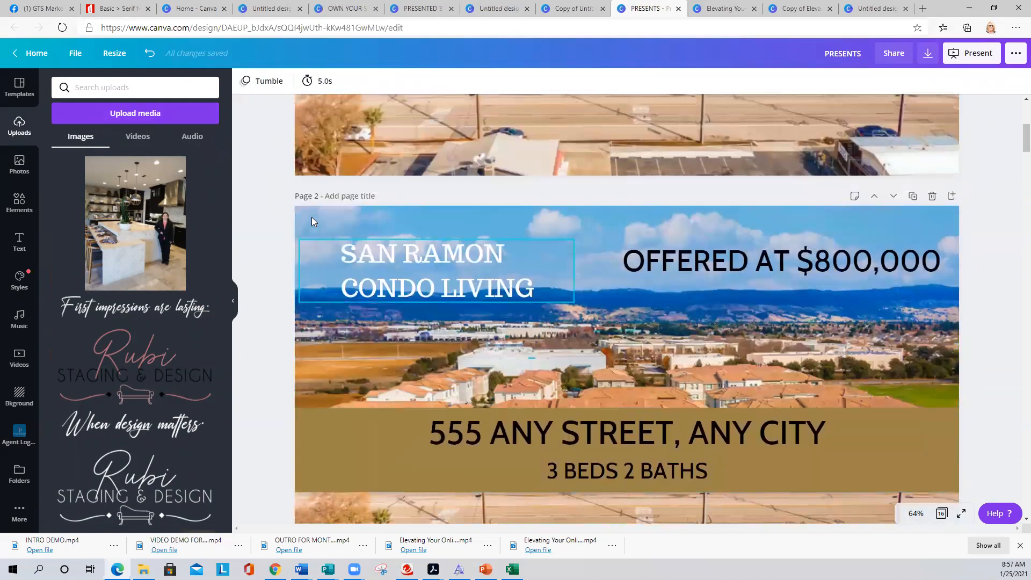
scroll(312, 221, "up", 6)
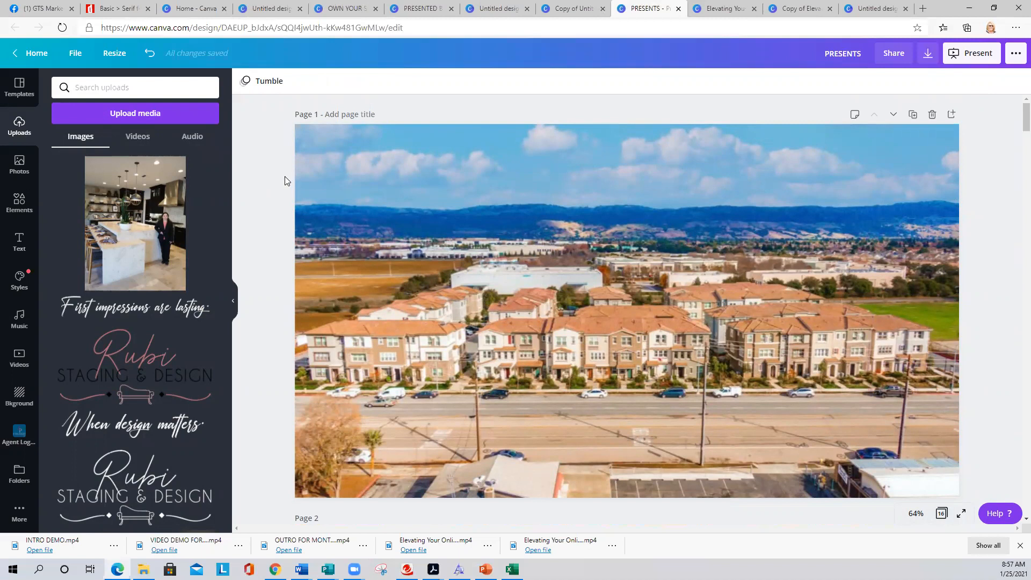
scroll(286, 176, "down", 10)
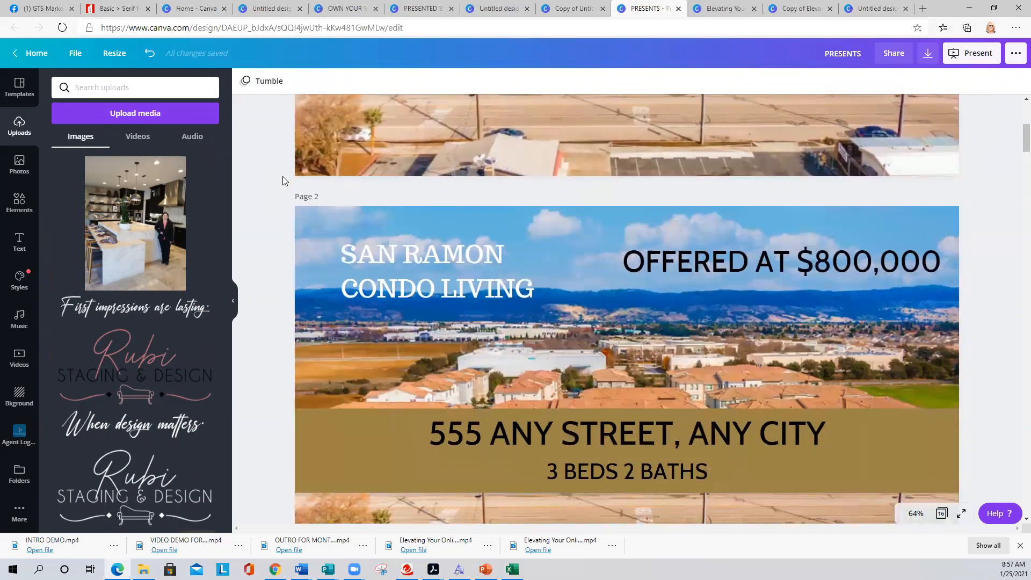
scroll(280, 177, "down", 10)
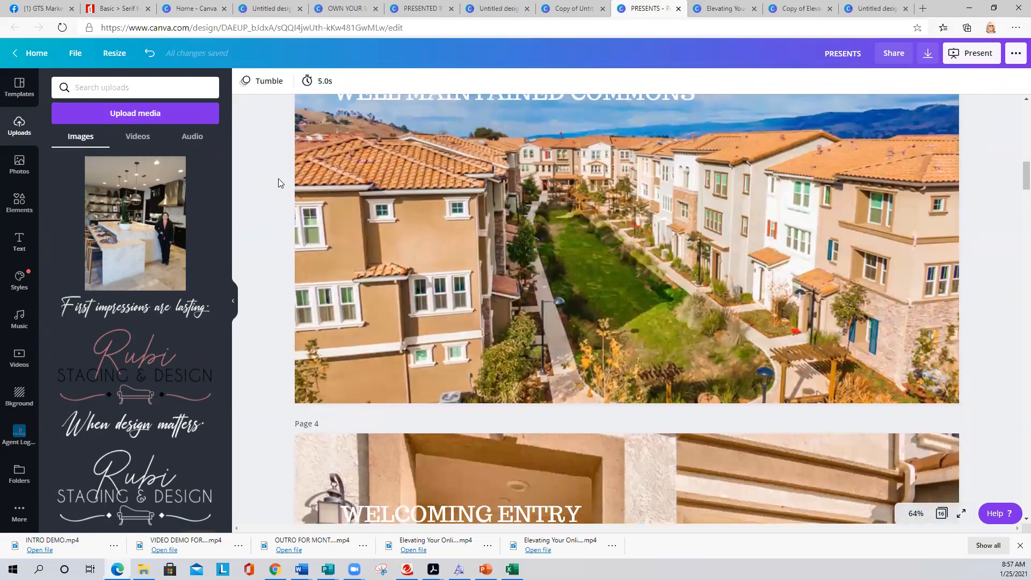
scroll(278, 204, "up", 15)
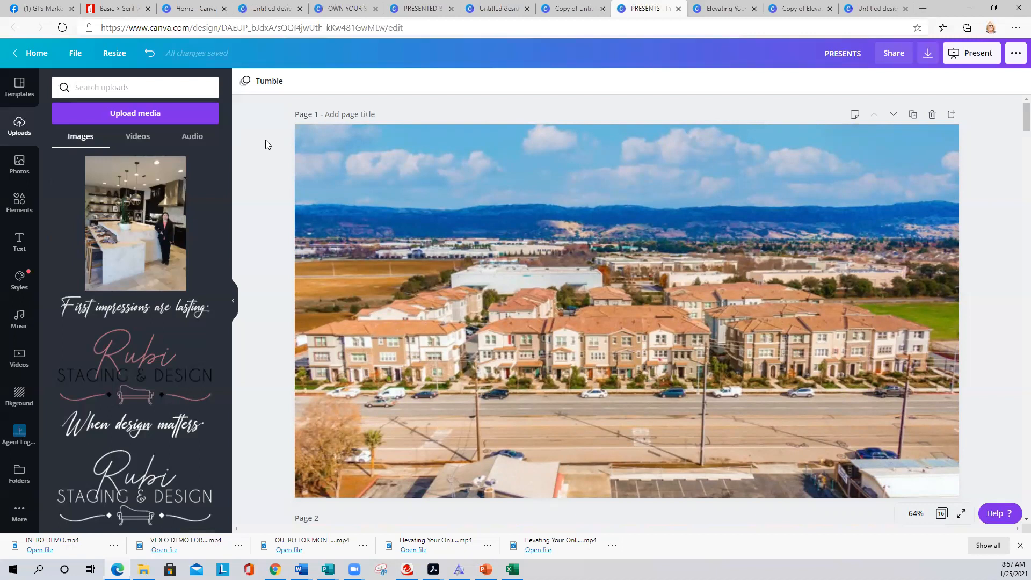
- Switch to the Elevating Your Online Marketing Strategy presentation and deselect the slide's text box
left_click(711, 8)
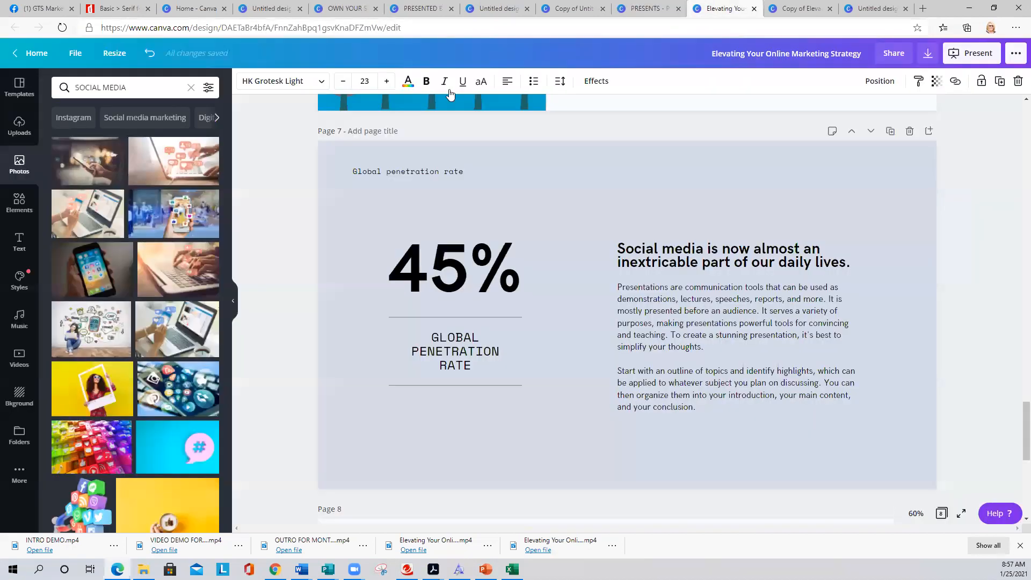
left_click(647, 9)
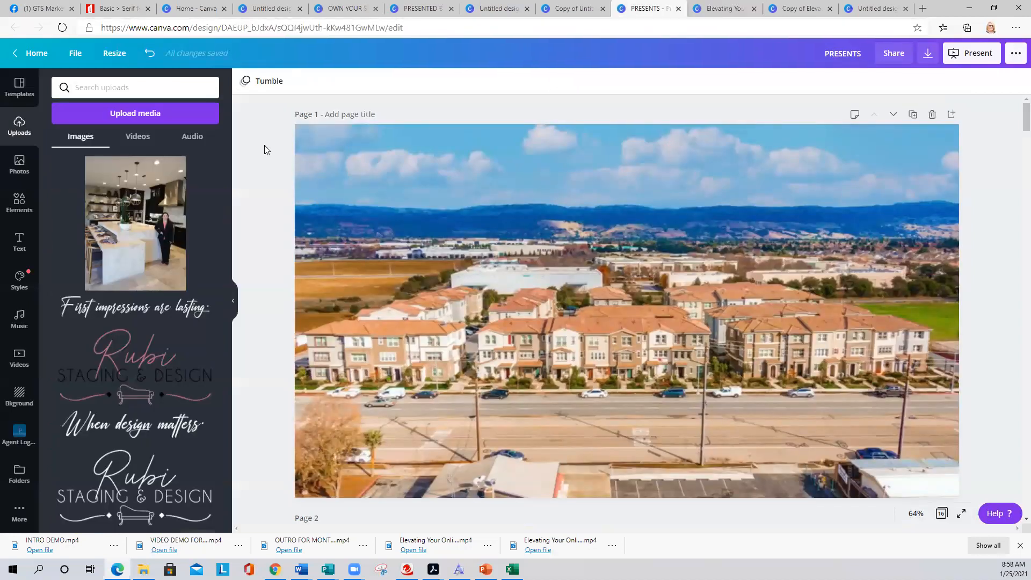
left_click(719, 8)
scroll(641, 277, "up", 20)
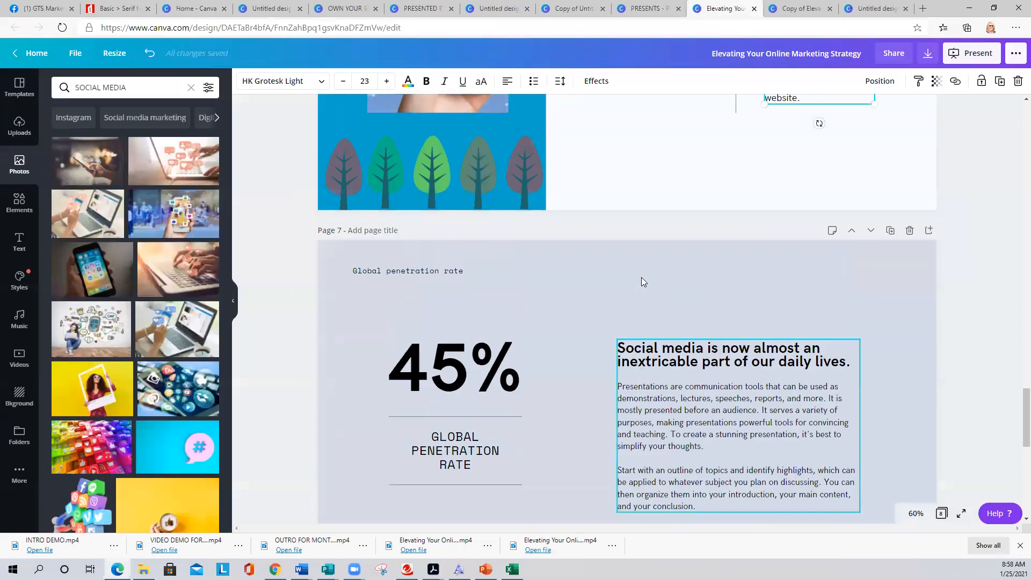
scroll(643, 282, "up", 1)
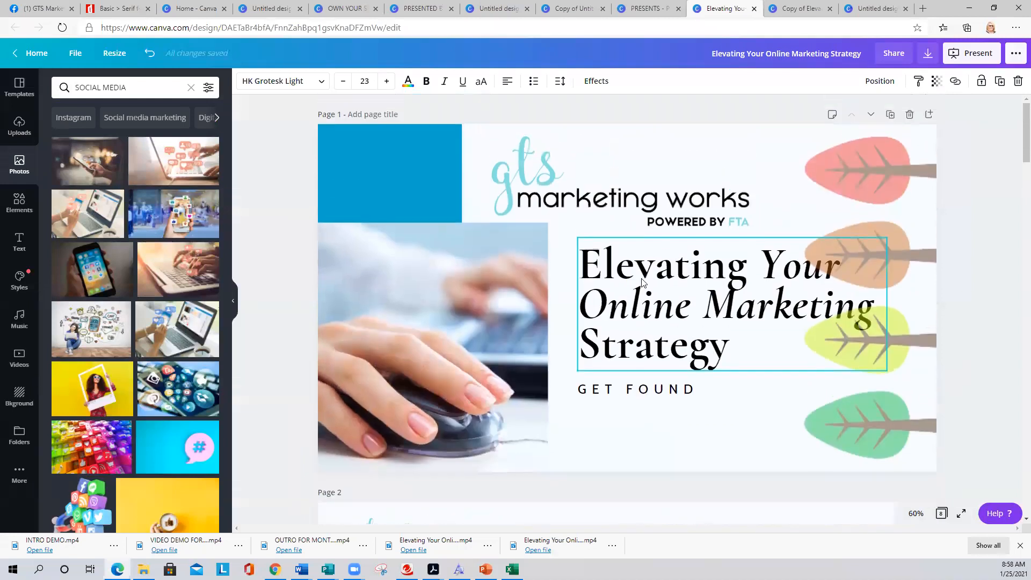
left_click(263, 172)
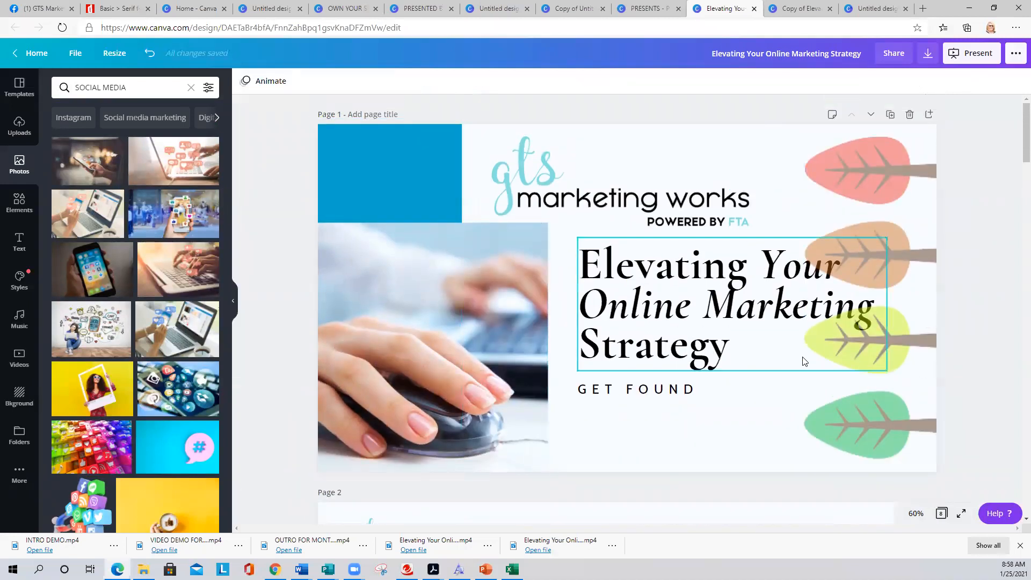
- Look through the deck's slides, then bring up the Templates collection
scroll(808, 358, "down", 5)
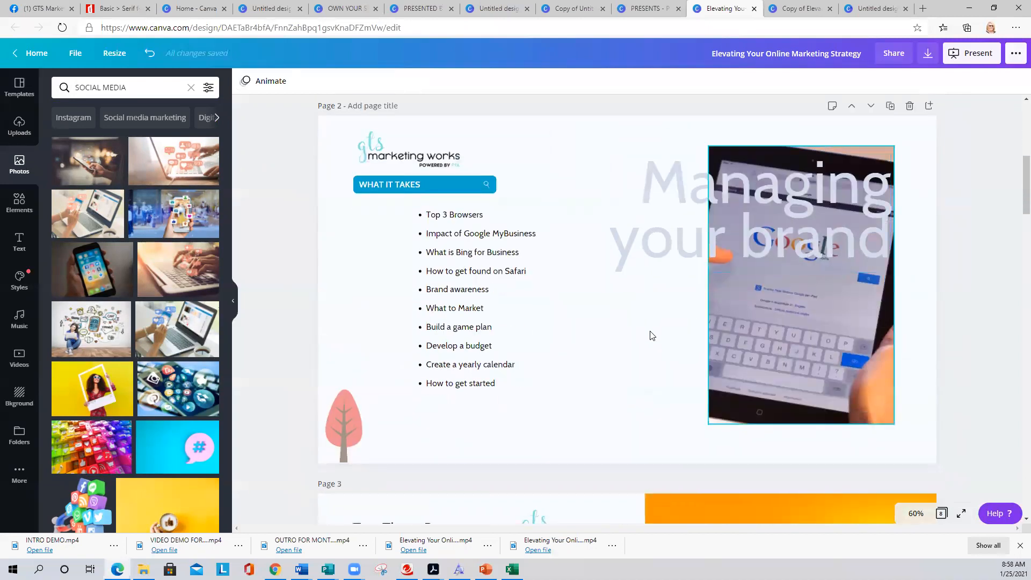
scroll(644, 349, "up", 5)
scroll(645, 357, "up", 1)
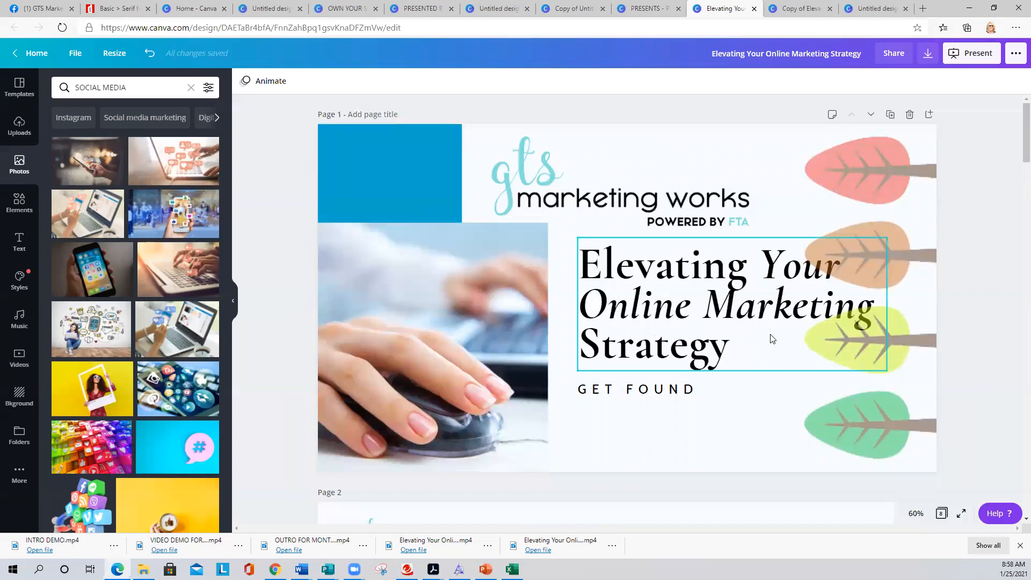
scroll(770, 338, "down", 6)
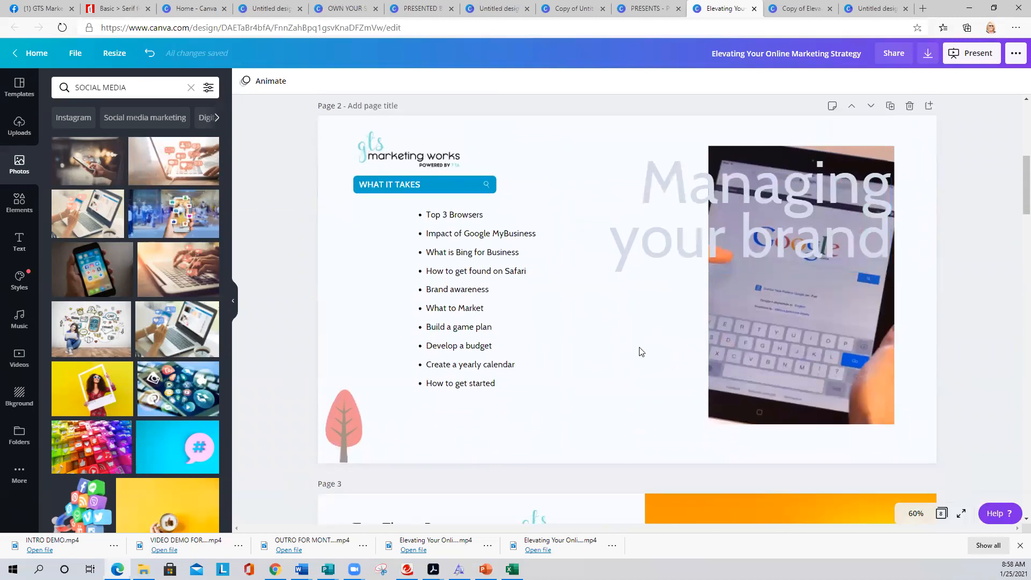
scroll(640, 351, "down", 7)
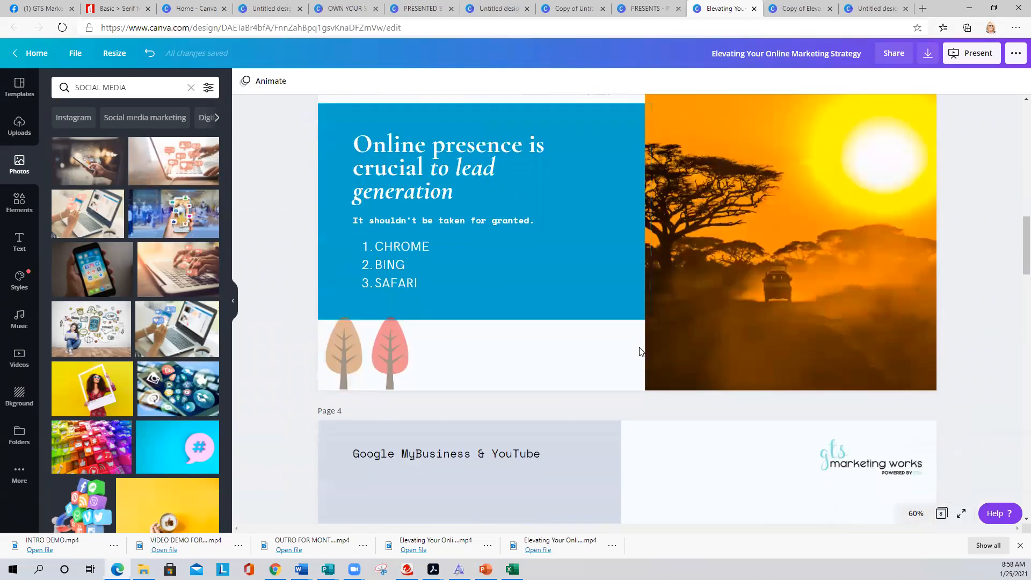
scroll(640, 352, "down", 2)
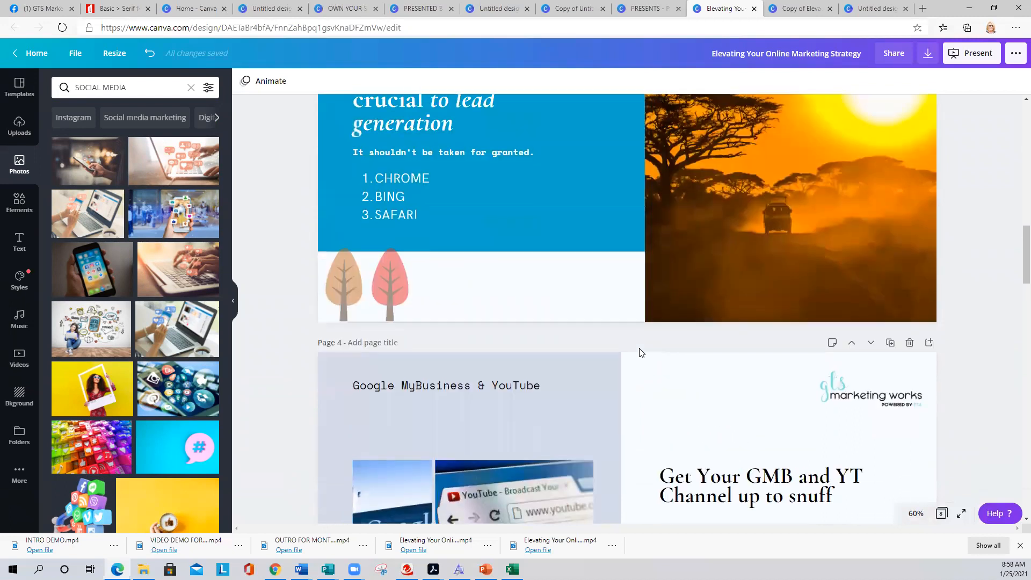
scroll(639, 352, "up", 1)
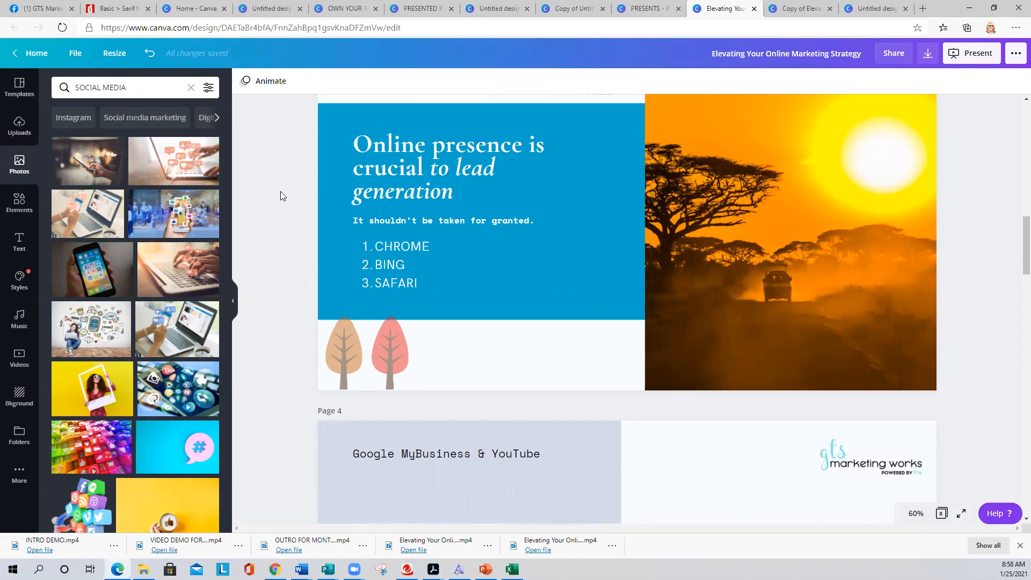
scroll(281, 191, "up", 10)
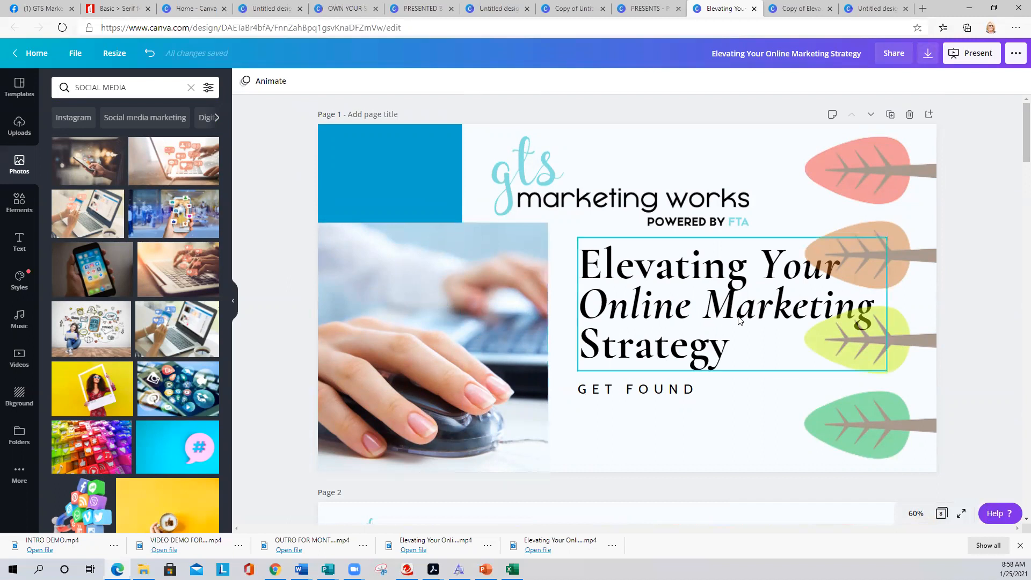
scroll(741, 321, "down", 1)
scroll(740, 321, "up", 1)
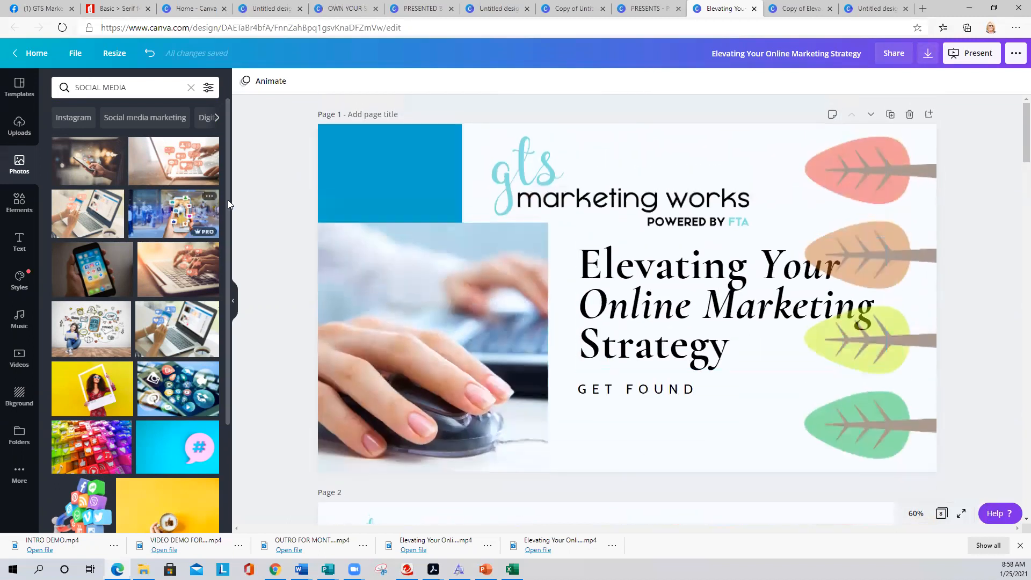
left_click(18, 94)
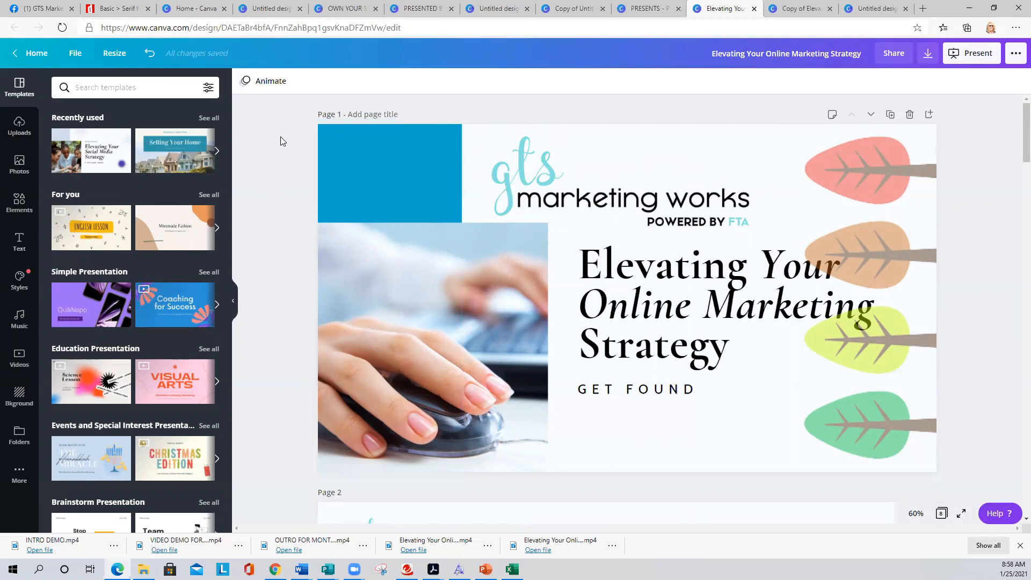
- Apply Tumble to the marketing deck's page 1, review the pages, then return to PRESENTS
left_click(277, 86)
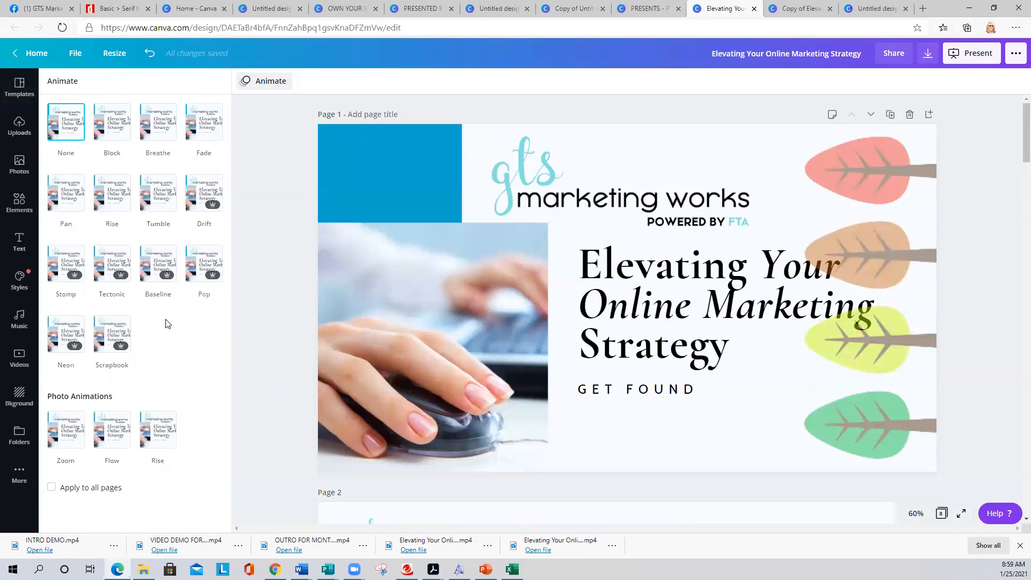
left_click(161, 194)
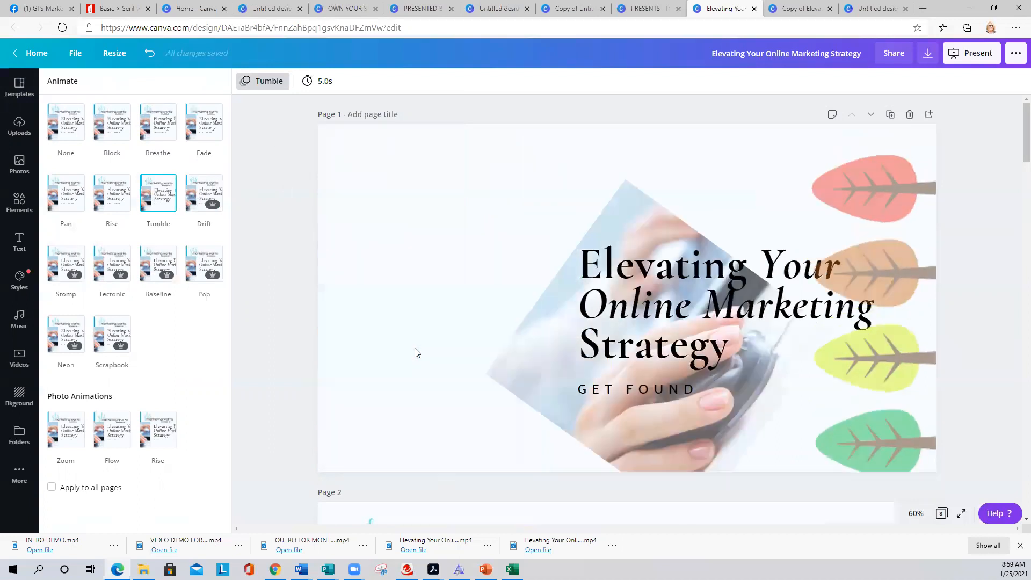
scroll(415, 347, "down", 3)
scroll(406, 354, "down", 3)
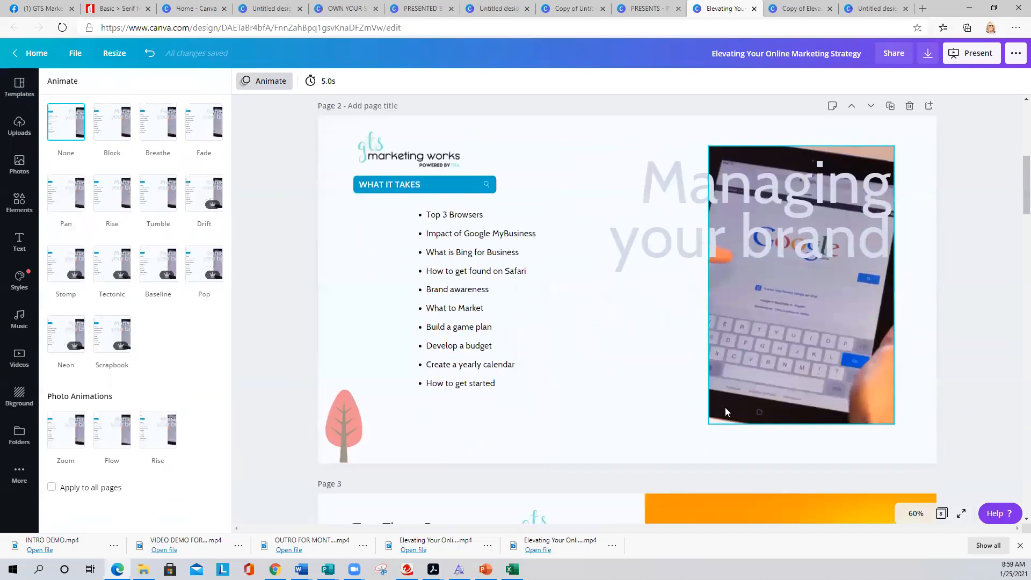
scroll(725, 407, "down", 4)
scroll(769, 408, "down", 7)
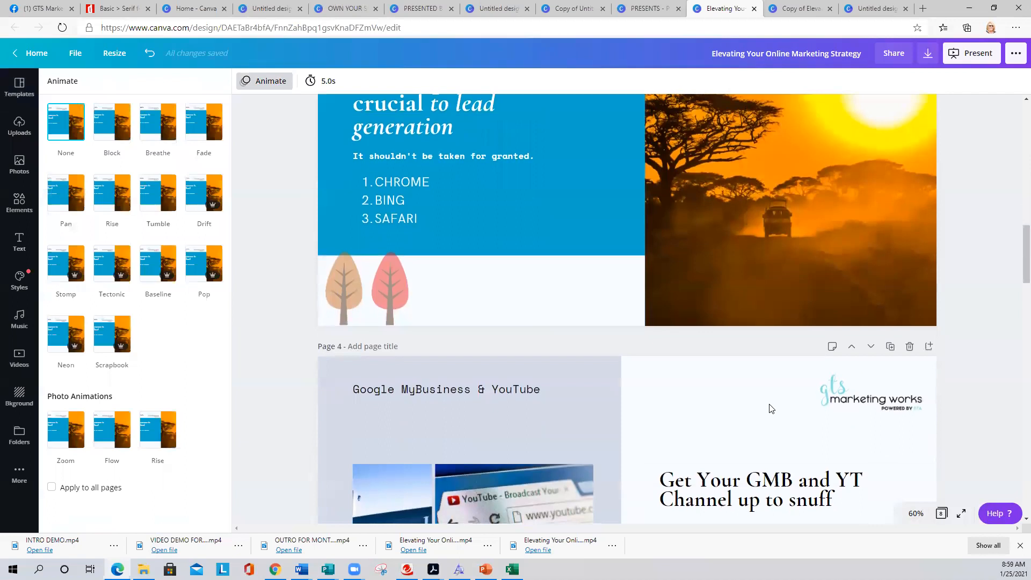
scroll(769, 408, "down", 4)
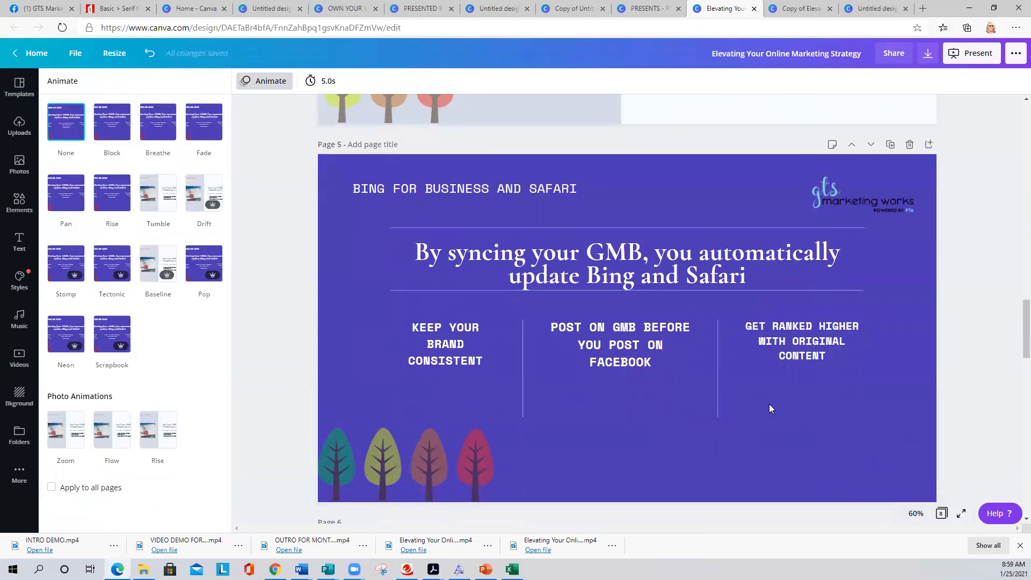
scroll(622, 421, "down", 3)
scroll(628, 419, "down", 4)
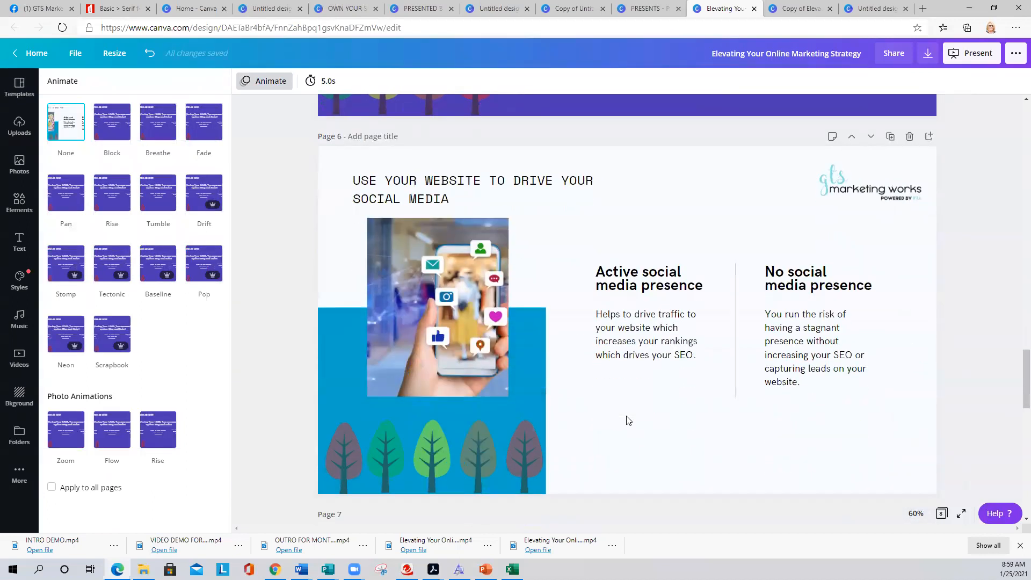
scroll(628, 419, "up", 15)
scroll(628, 420, "up", 12)
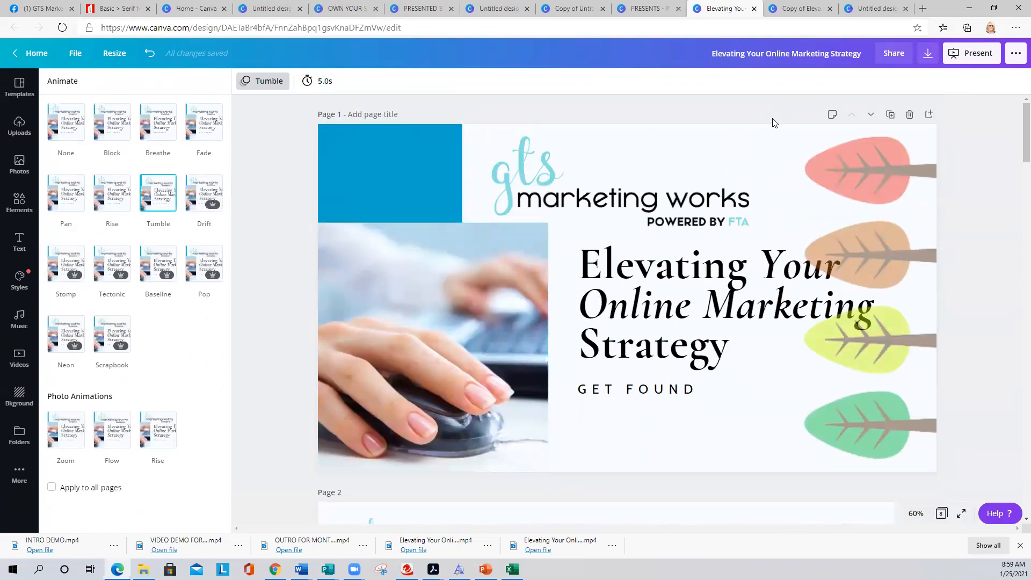
left_click(646, 5)
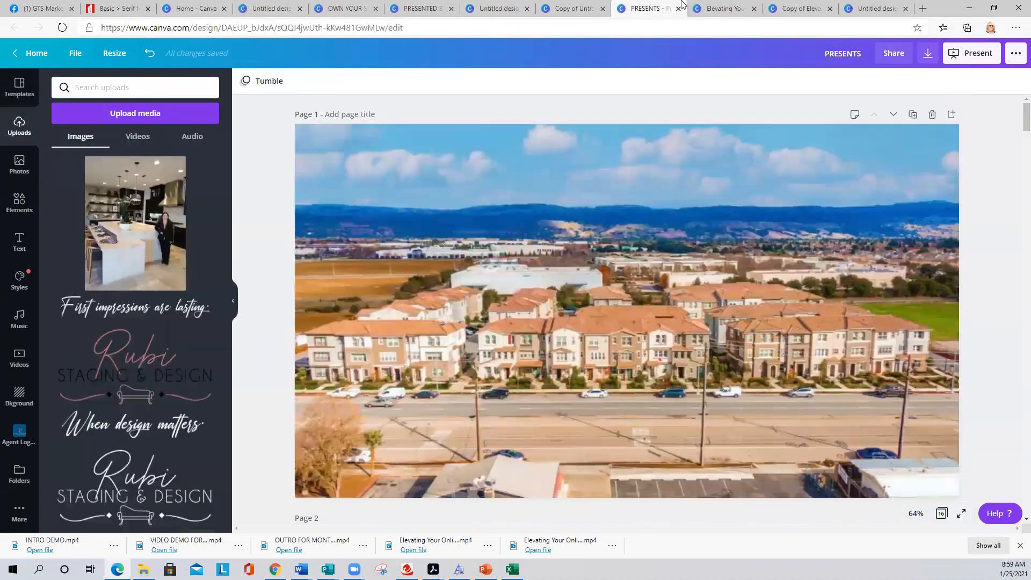
- Check the social media icons video in the Copy of Elevating deck, then show the MORGAN HILL folder
left_click(796, 6)
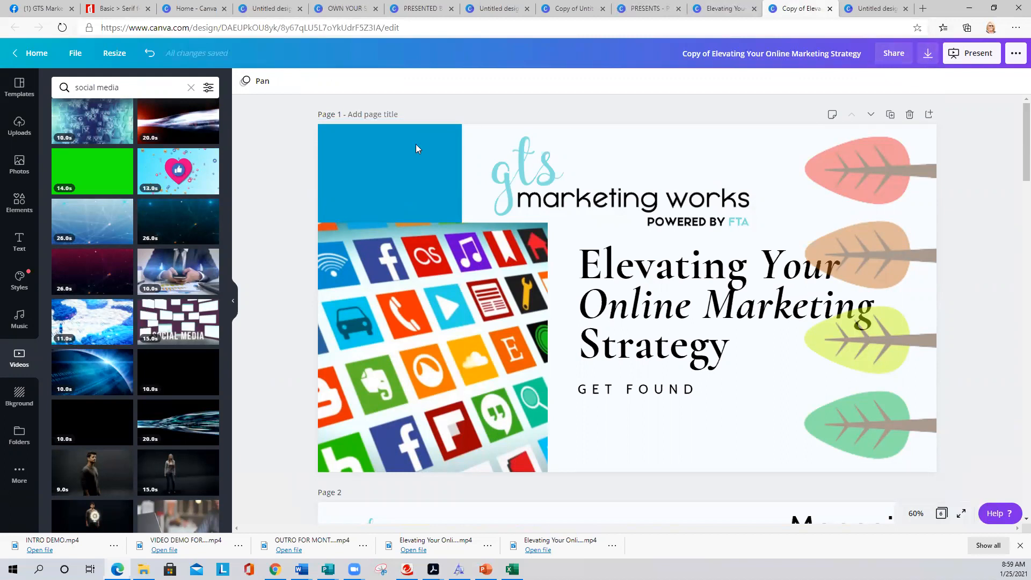
left_click(373, 243)
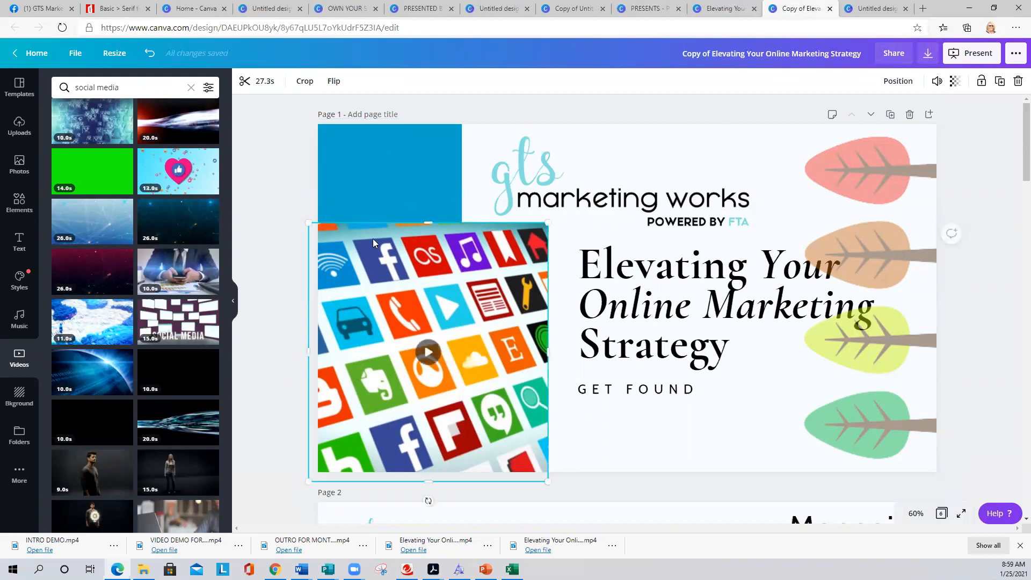
left_click(294, 116)
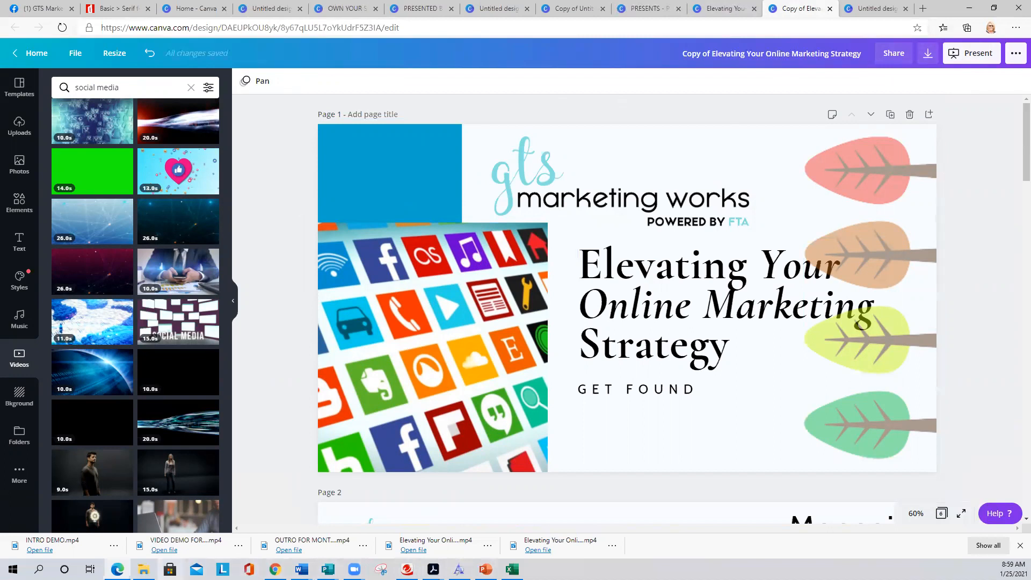
left_click(143, 569)
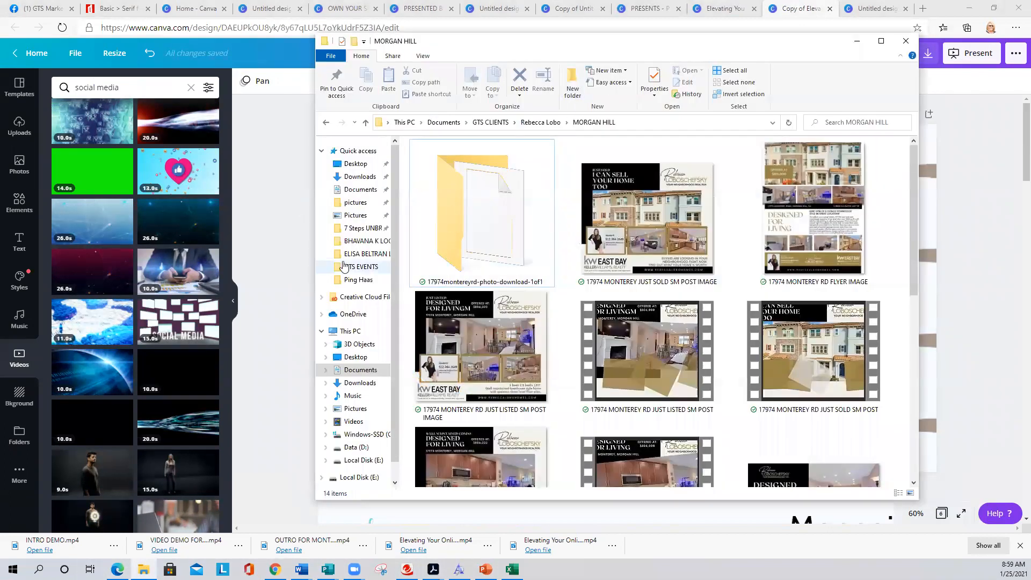
- Locate VIDEO DEMO FOR LISTING inside GTS EVENTS, then minimize File Explorer
left_click(354, 268)
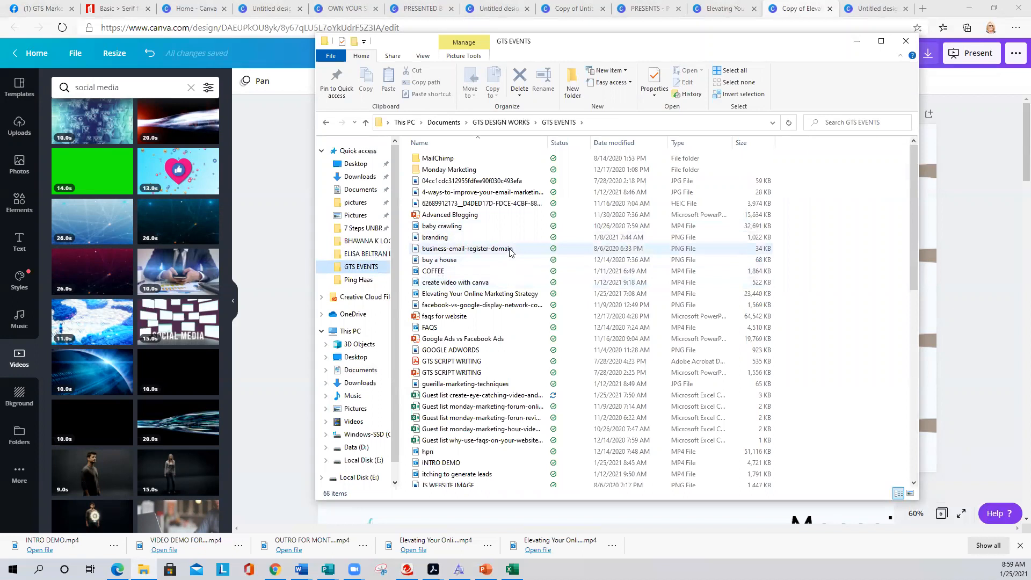
scroll(509, 253, "down", 2)
scroll(510, 253, "down", 12)
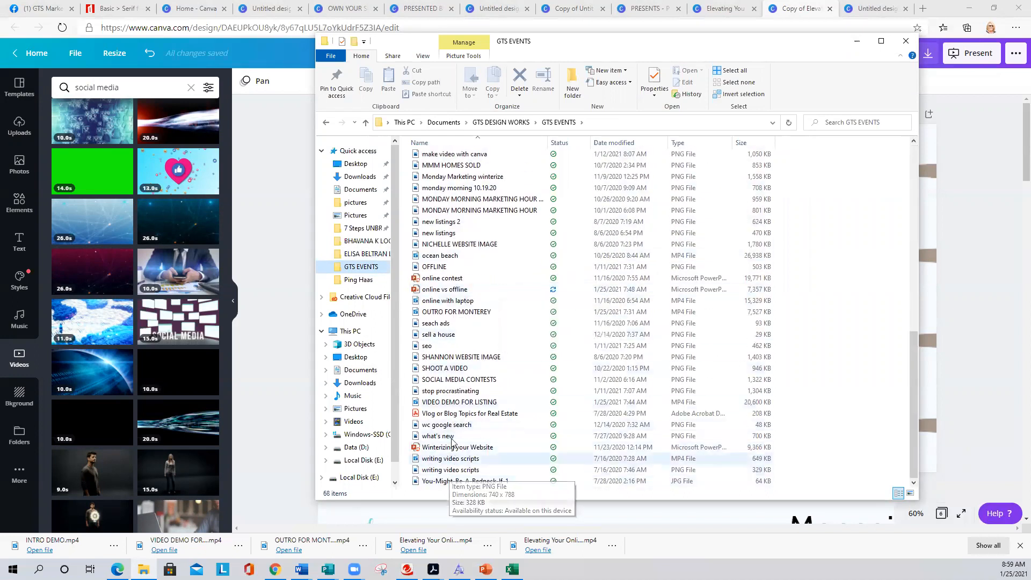
left_click(478, 403)
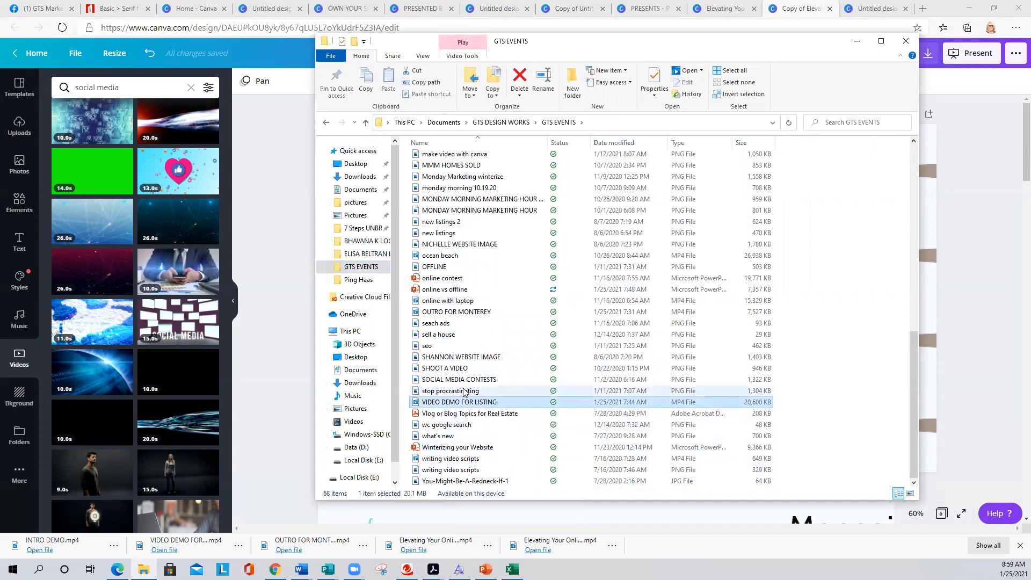
scroll(465, 392, "up", 12)
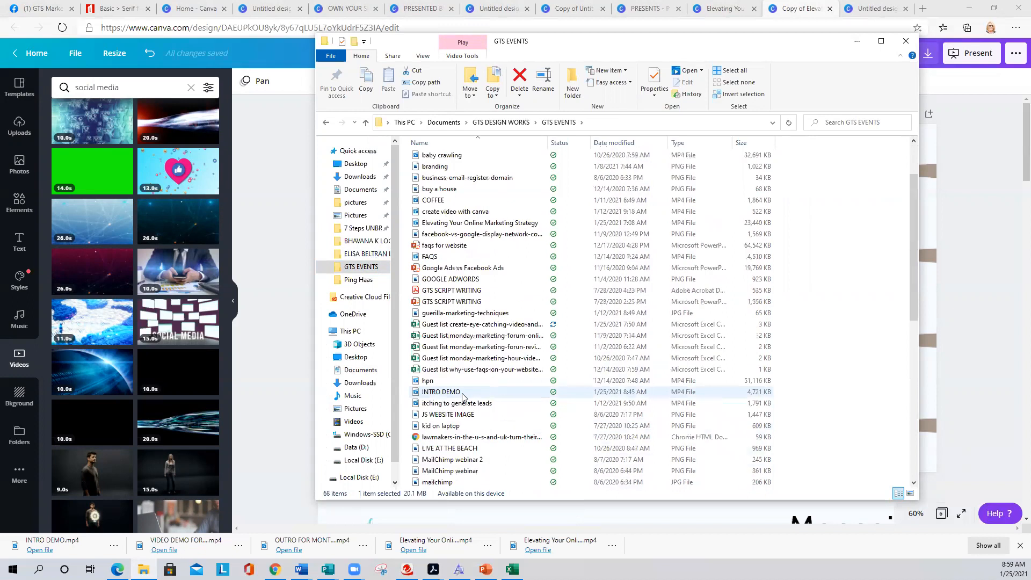
left_click(857, 40)
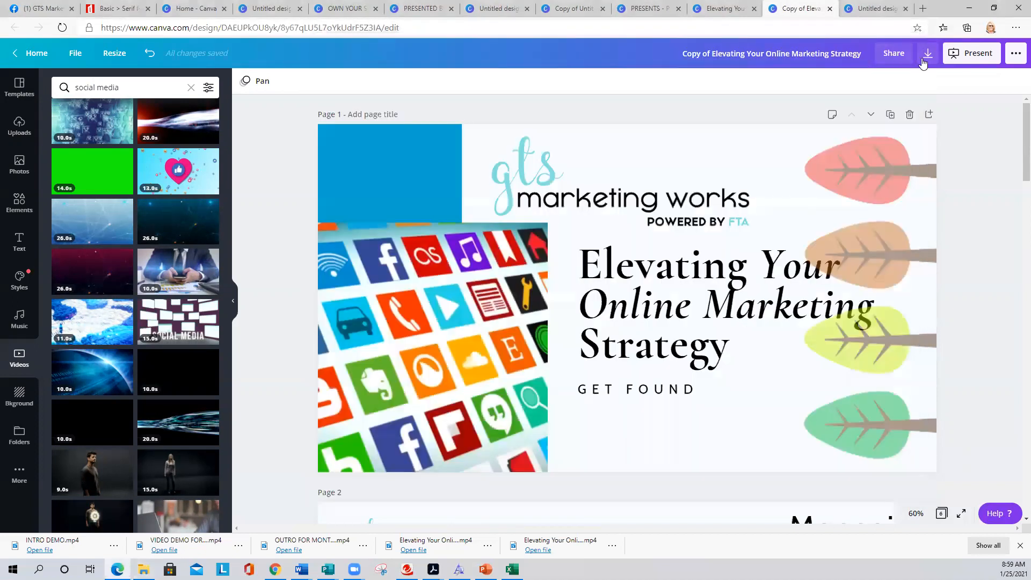
- Download the marketing deck's 6 pages as MP4 Video, then move to the PRESENTED BY design
left_click(927, 54)
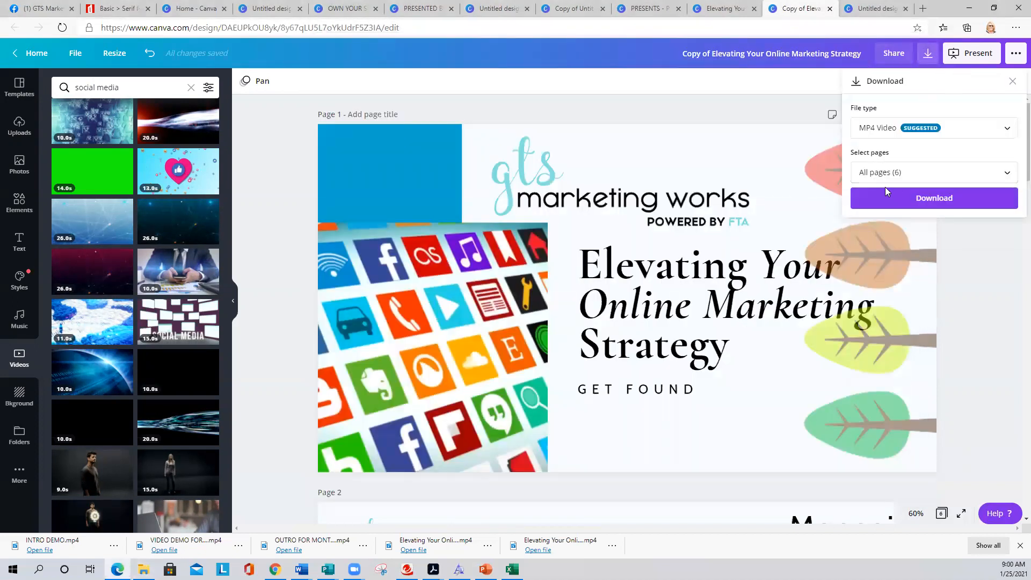
left_click(919, 203)
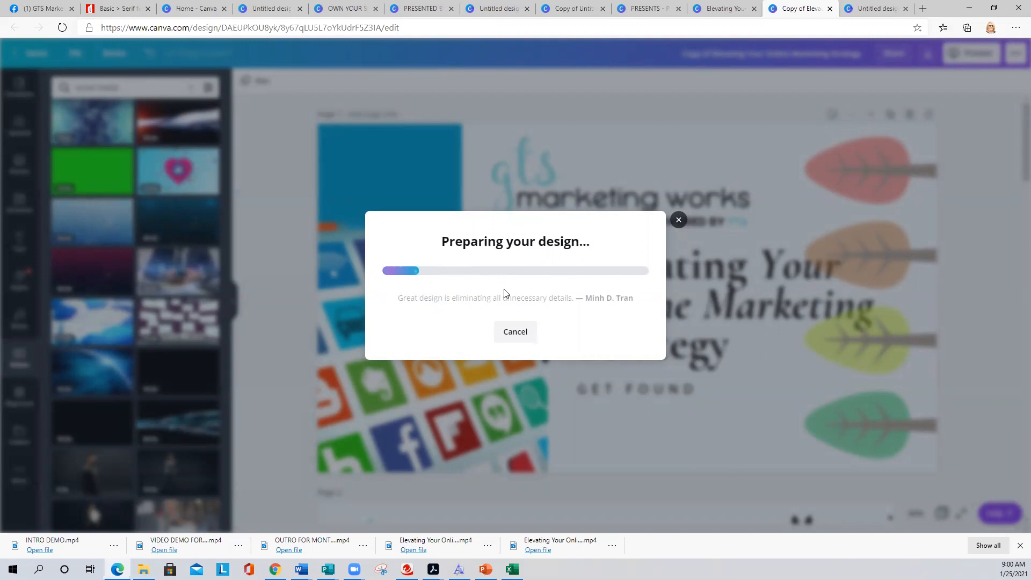
left_click(414, 6)
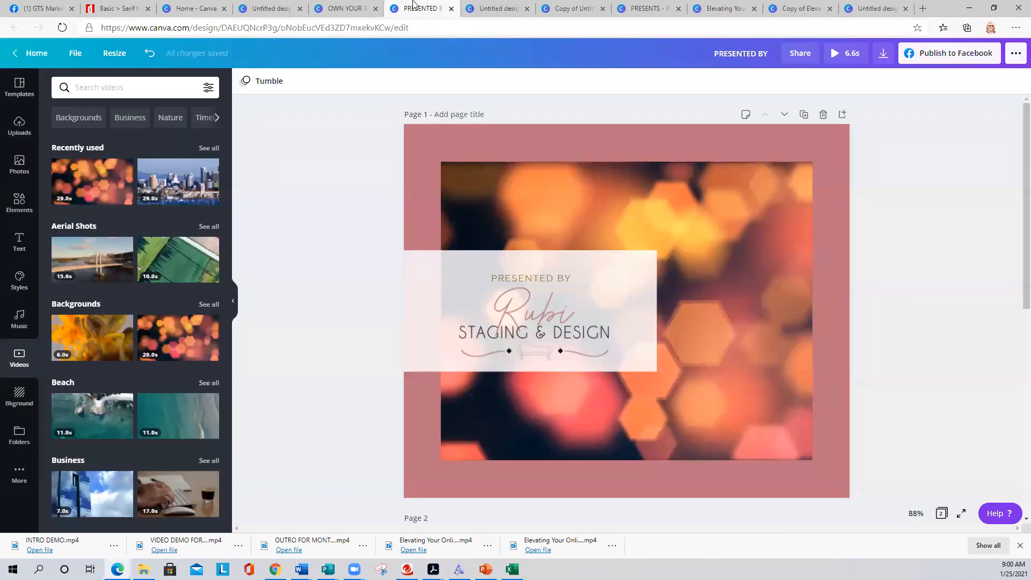
- Go through the open designs to PRESENTS and check the aerial townhome video on page 1
left_click(491, 7)
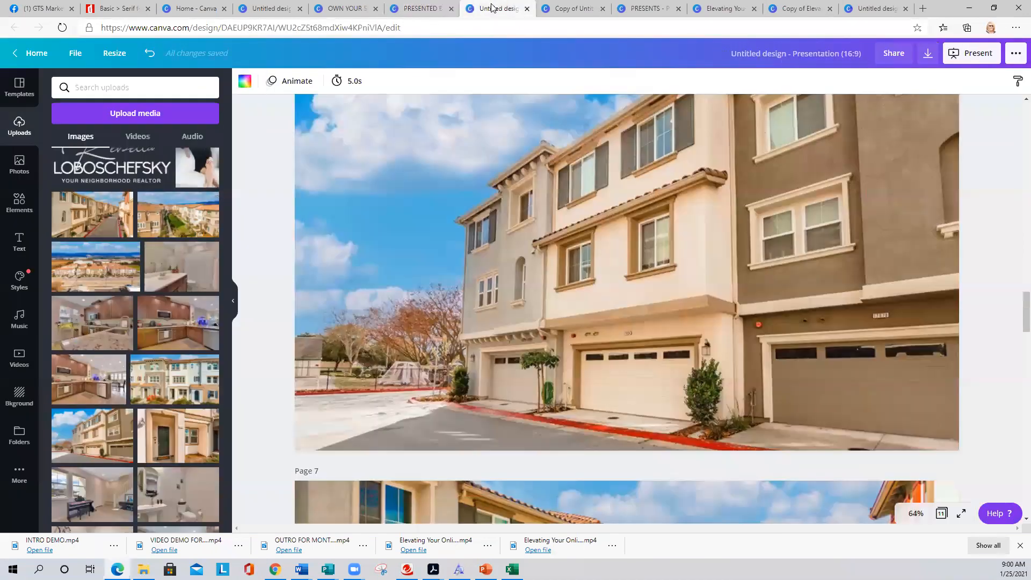
left_click(576, 10)
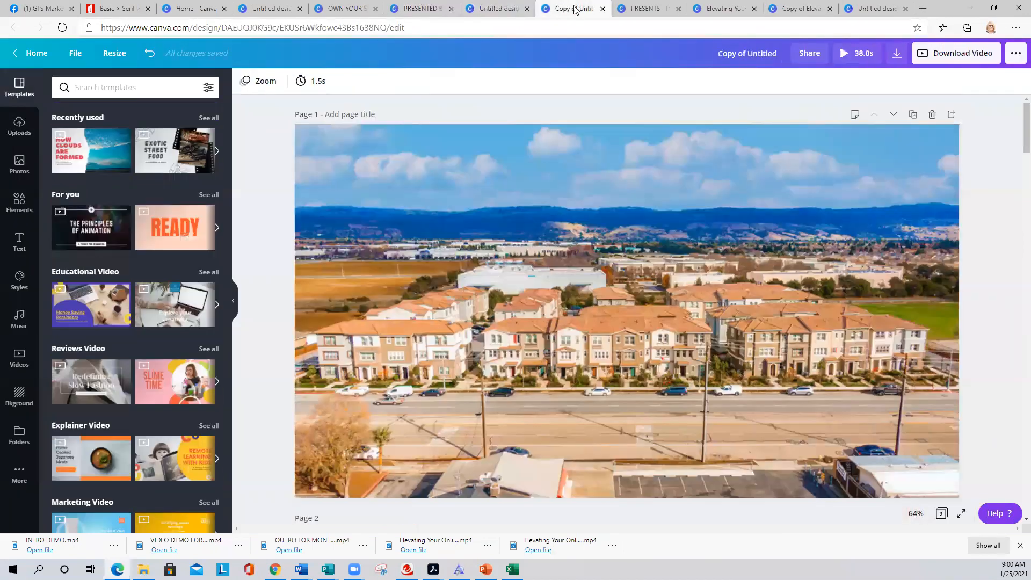
left_click(633, 6)
scroll(431, 215, "down", 5)
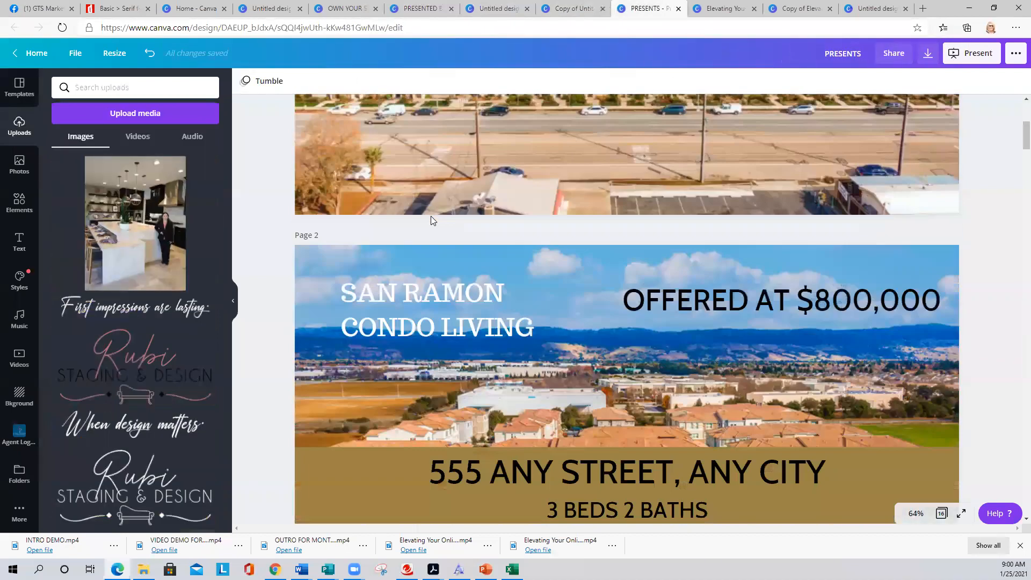
scroll(445, 247, "up", 5)
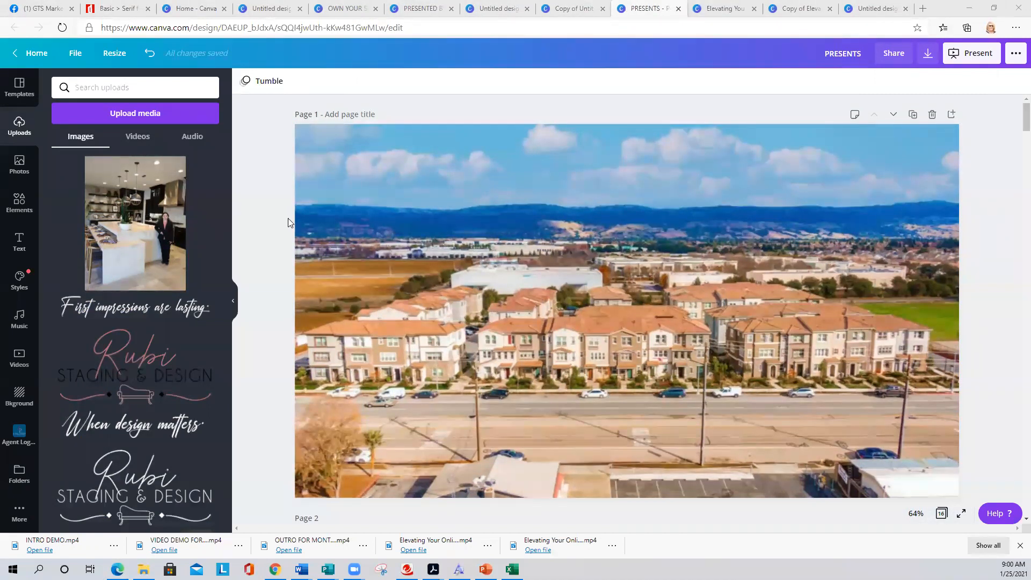
left_click(274, 141)
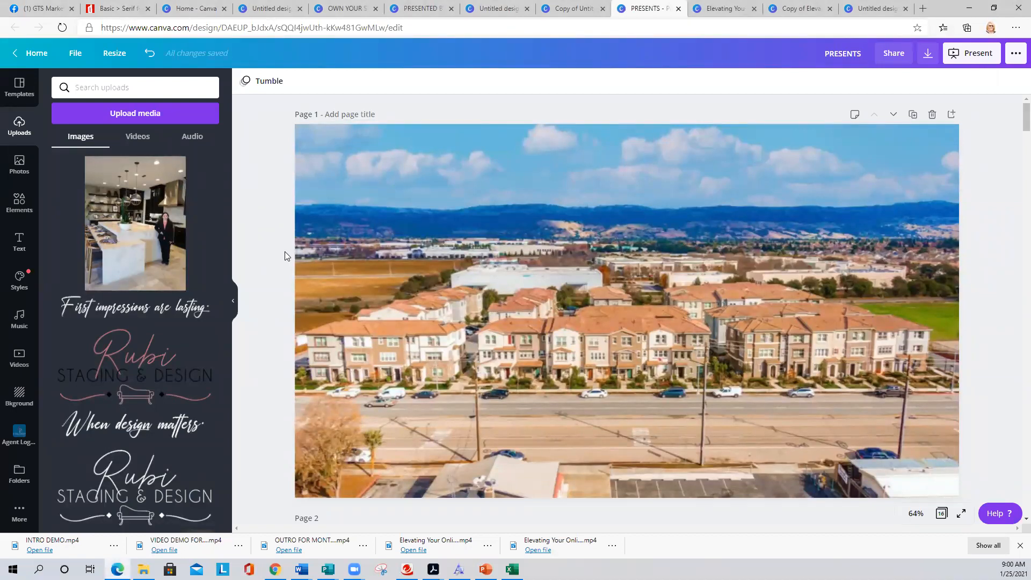
left_click(303, 171)
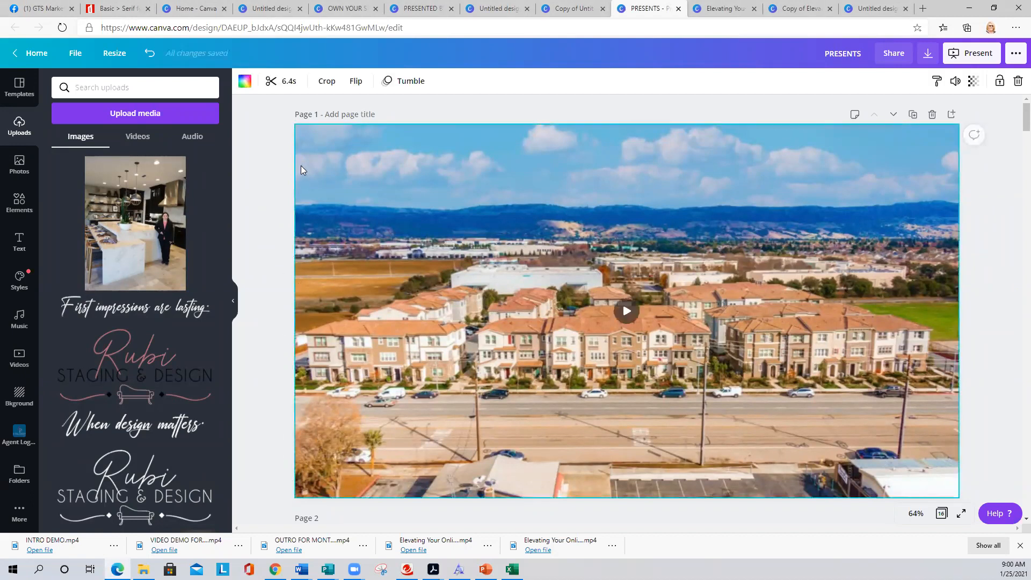
left_click(262, 151)
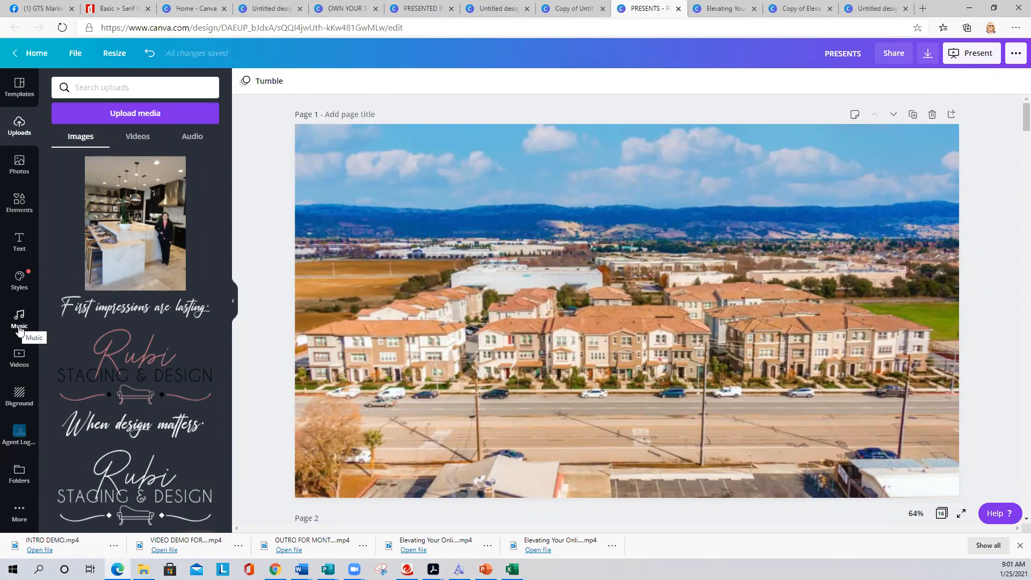
- Add the Sweet Hope track from the Music library to the listing design
left_click(20, 329)
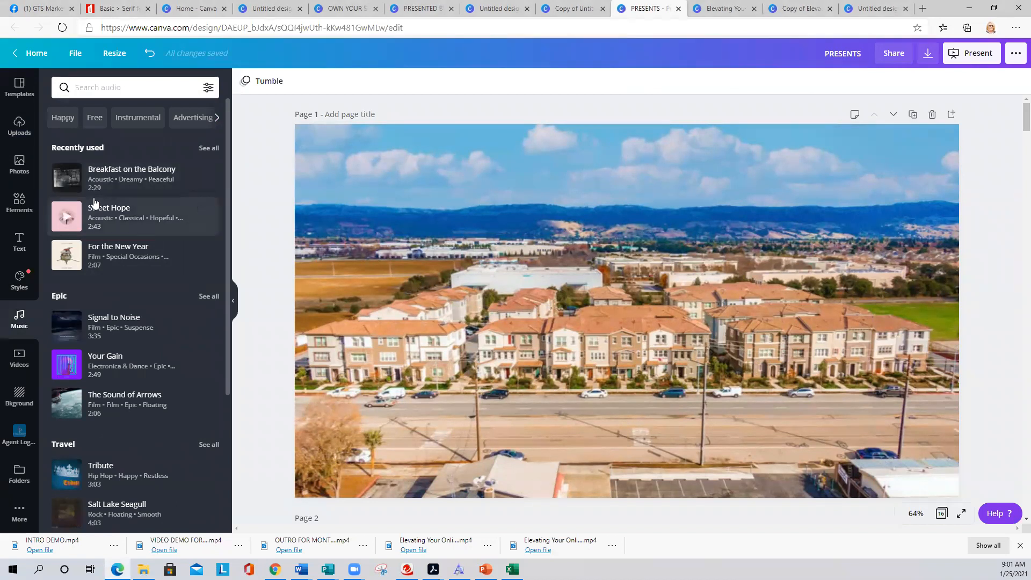
left_click(121, 217)
left_click(67, 217)
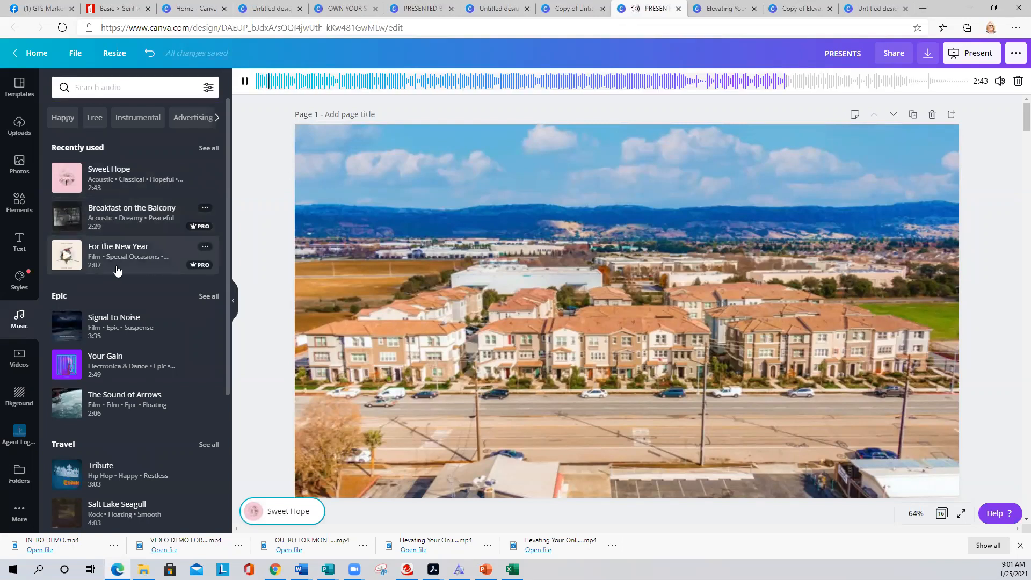
- Preview Salt Lake Seagull, Tribute, Like Whoa, Sweet Hope and Pine, then deselect the audio
scroll(142, 312, "down", 3)
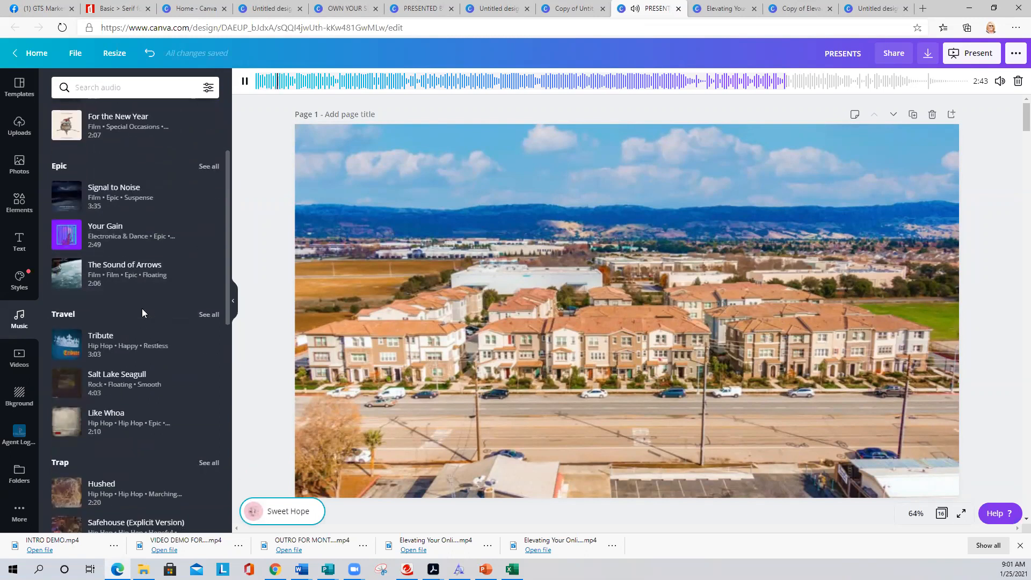
scroll(141, 313, "down", 3)
left_click(66, 254)
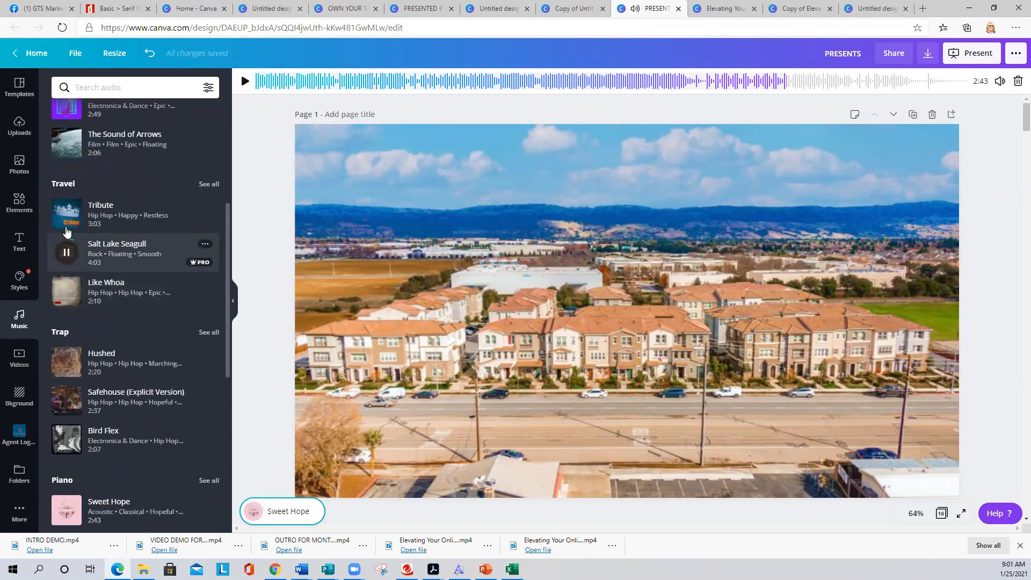
left_click(67, 214)
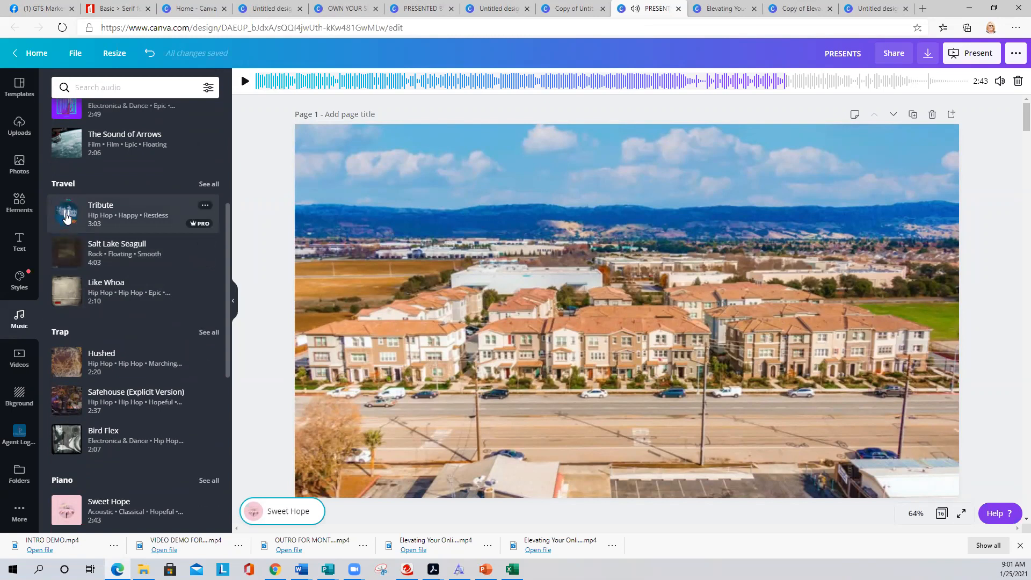
left_click(66, 294)
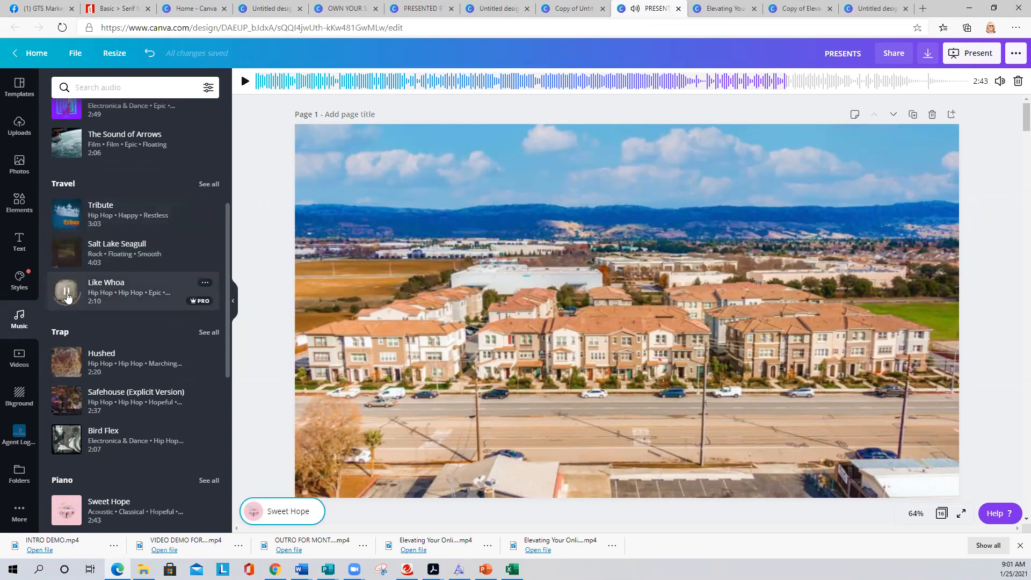
scroll(75, 370, "down", 5)
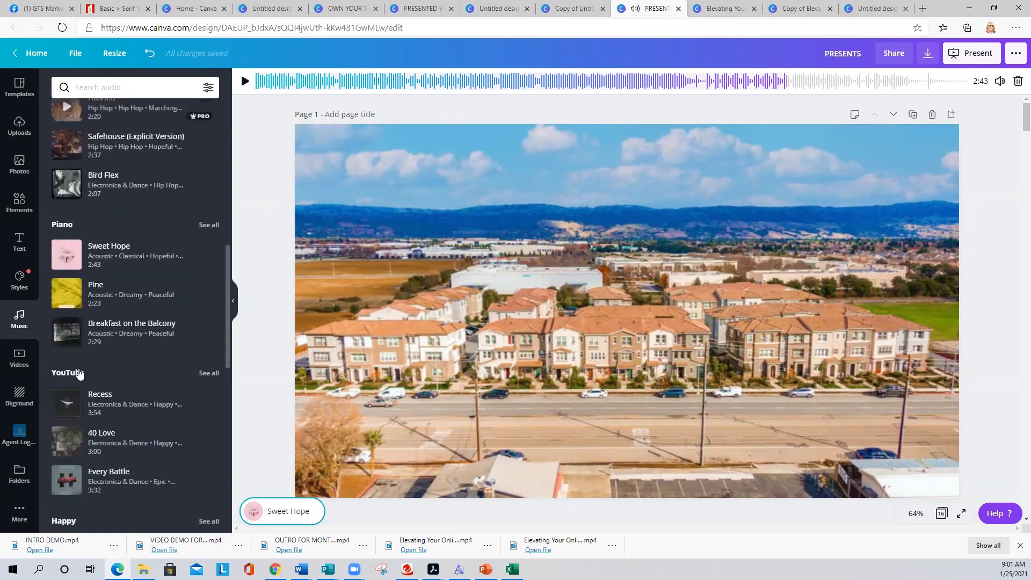
left_click(66, 252)
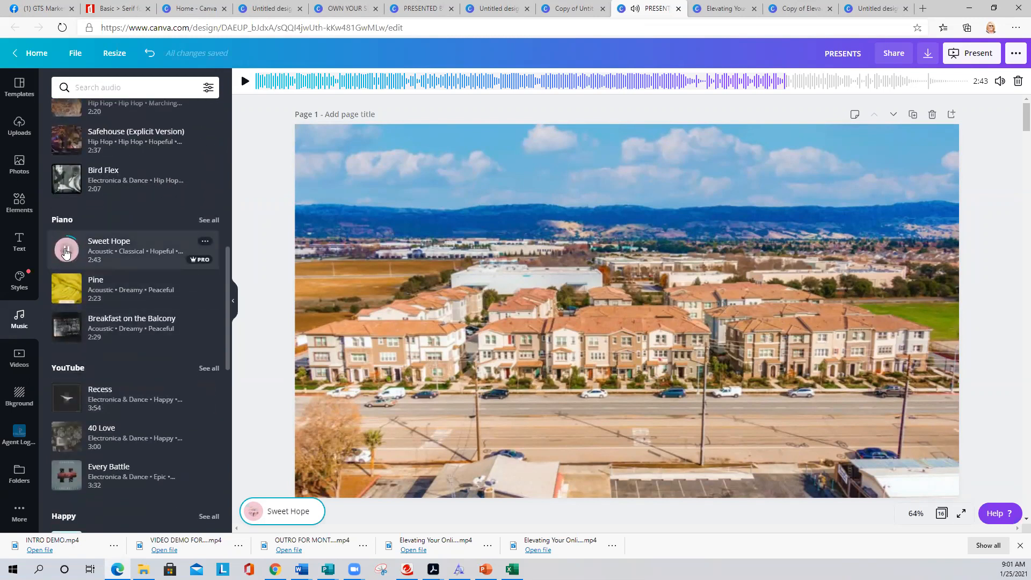
left_click(66, 289)
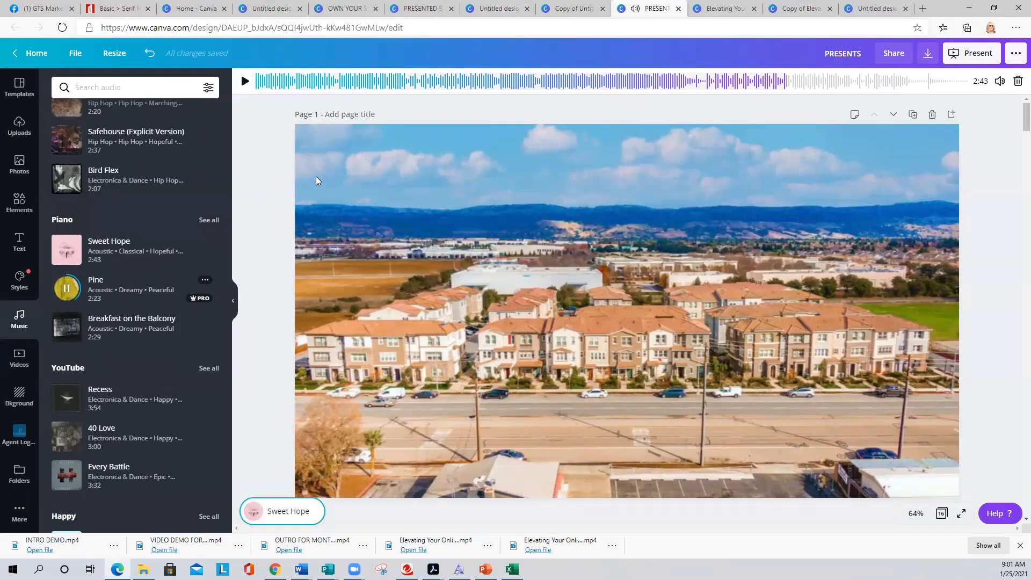
left_click(265, 139)
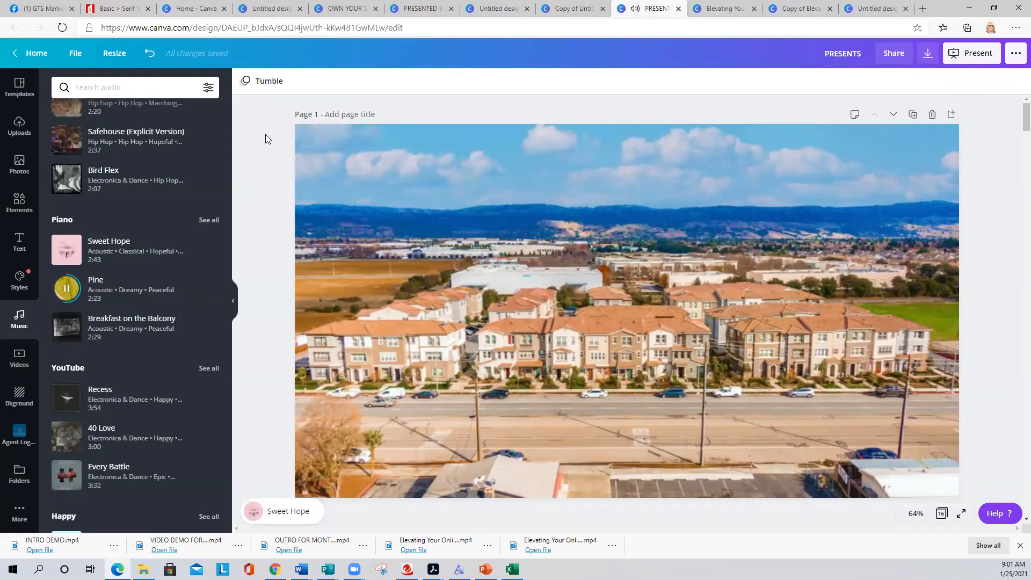
- Download all 16 PRESENTS pages as MP4 Video, then move to the Real Estate Flyer design
left_click(928, 57)
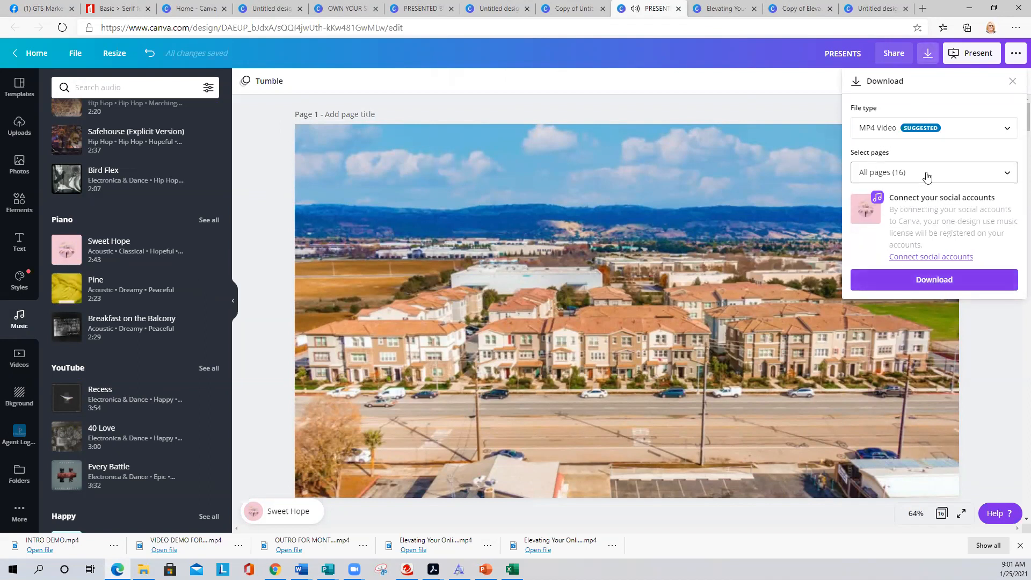
left_click(919, 279)
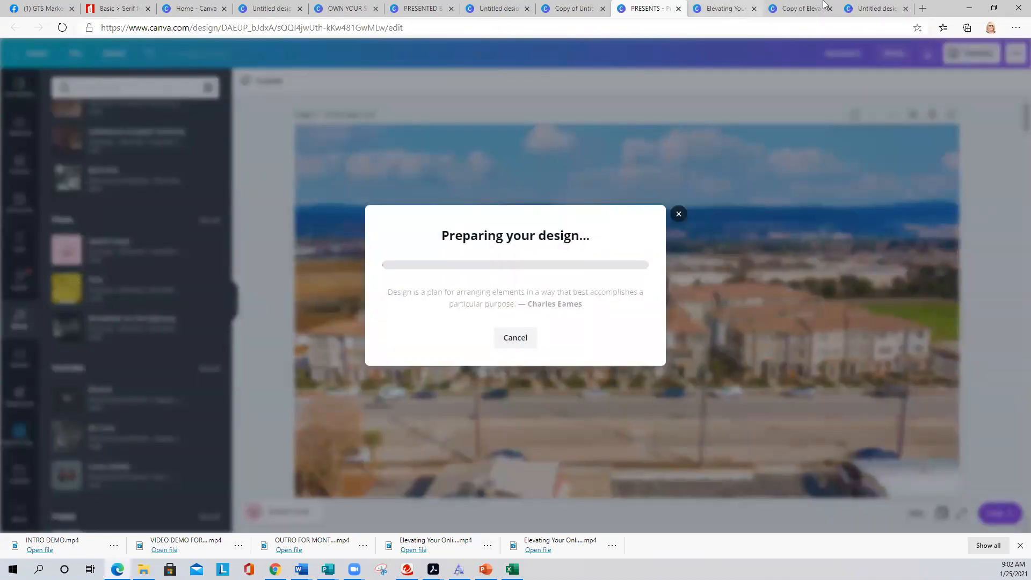
left_click(870, 6)
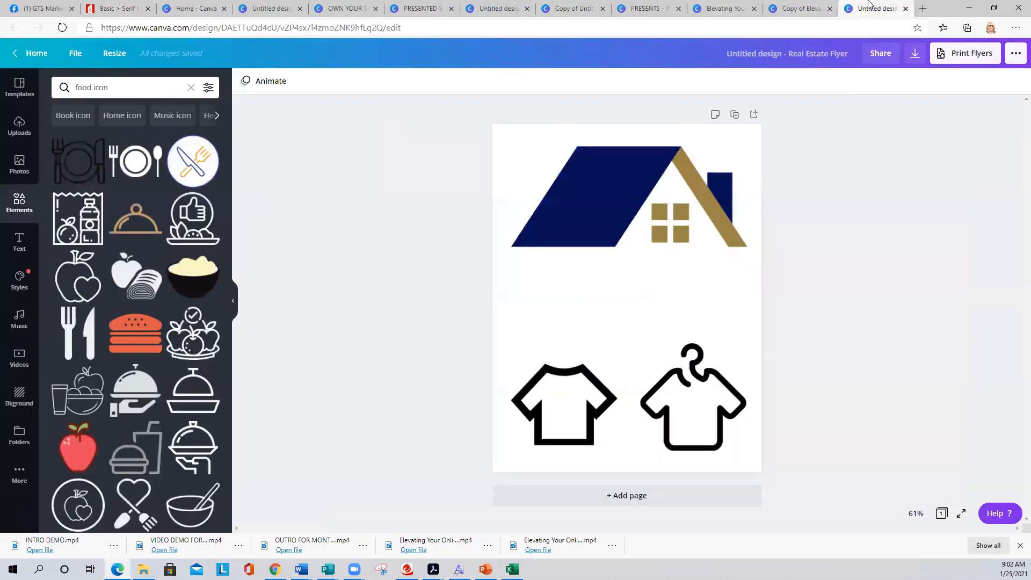
- Return to the Copy of Elevating Your Online Marketing Strategy deck and wait for its MP4 export to save
left_click(800, 8)
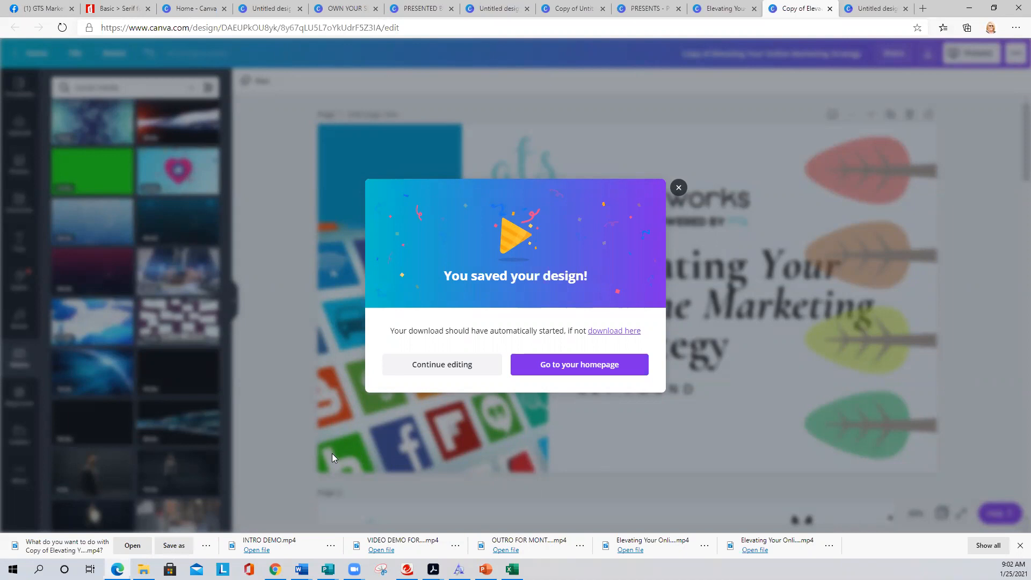
- Dismiss the export confirmation and open Save As for the downloaded MP4 video
left_click(292, 444)
left_click(168, 546)
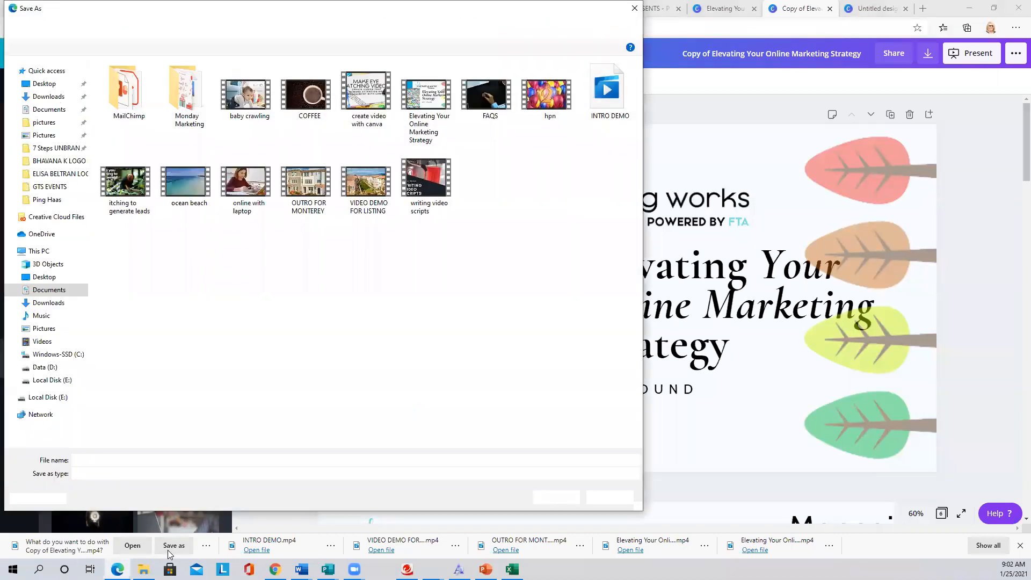